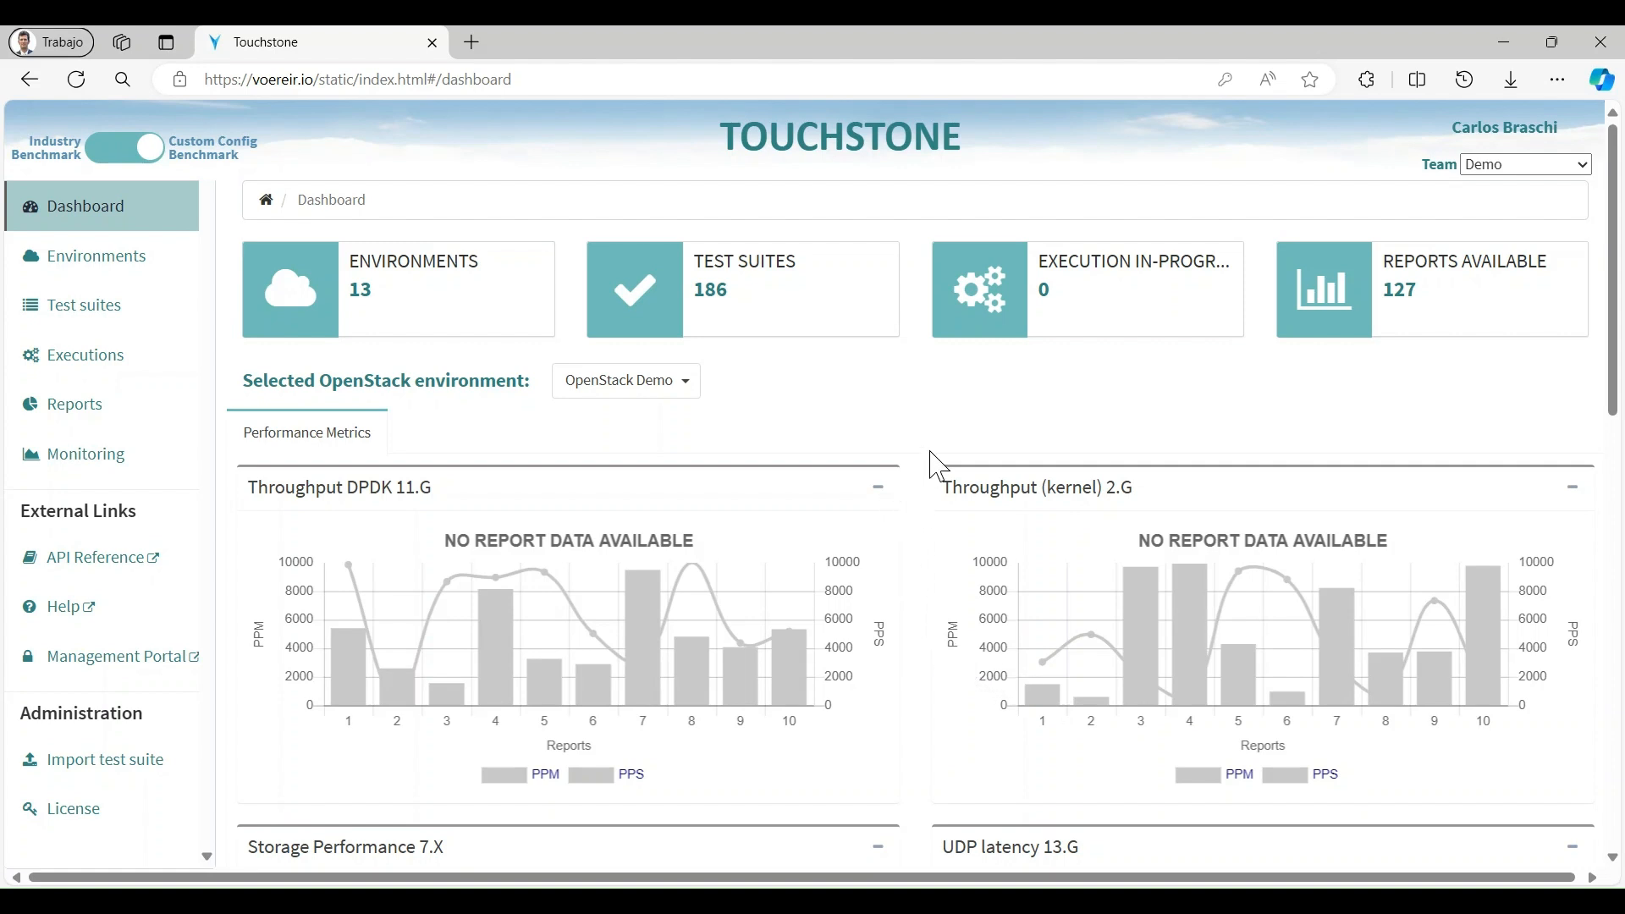
pyautogui.scroll(-12, 936, 463)
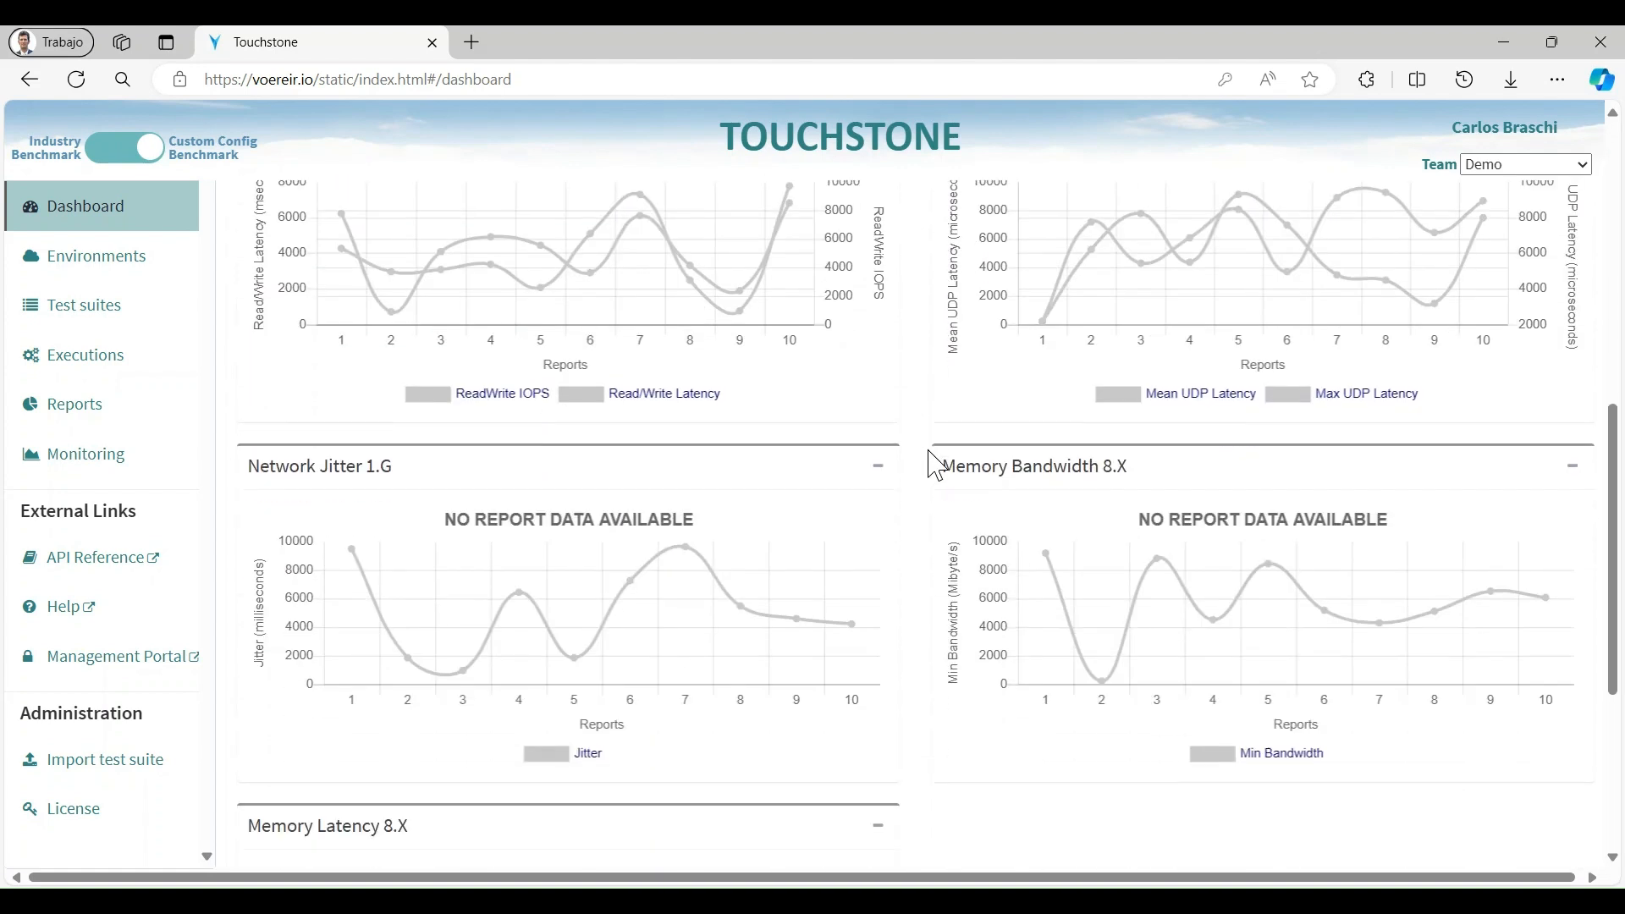
pyautogui.scroll(12, 935, 464)
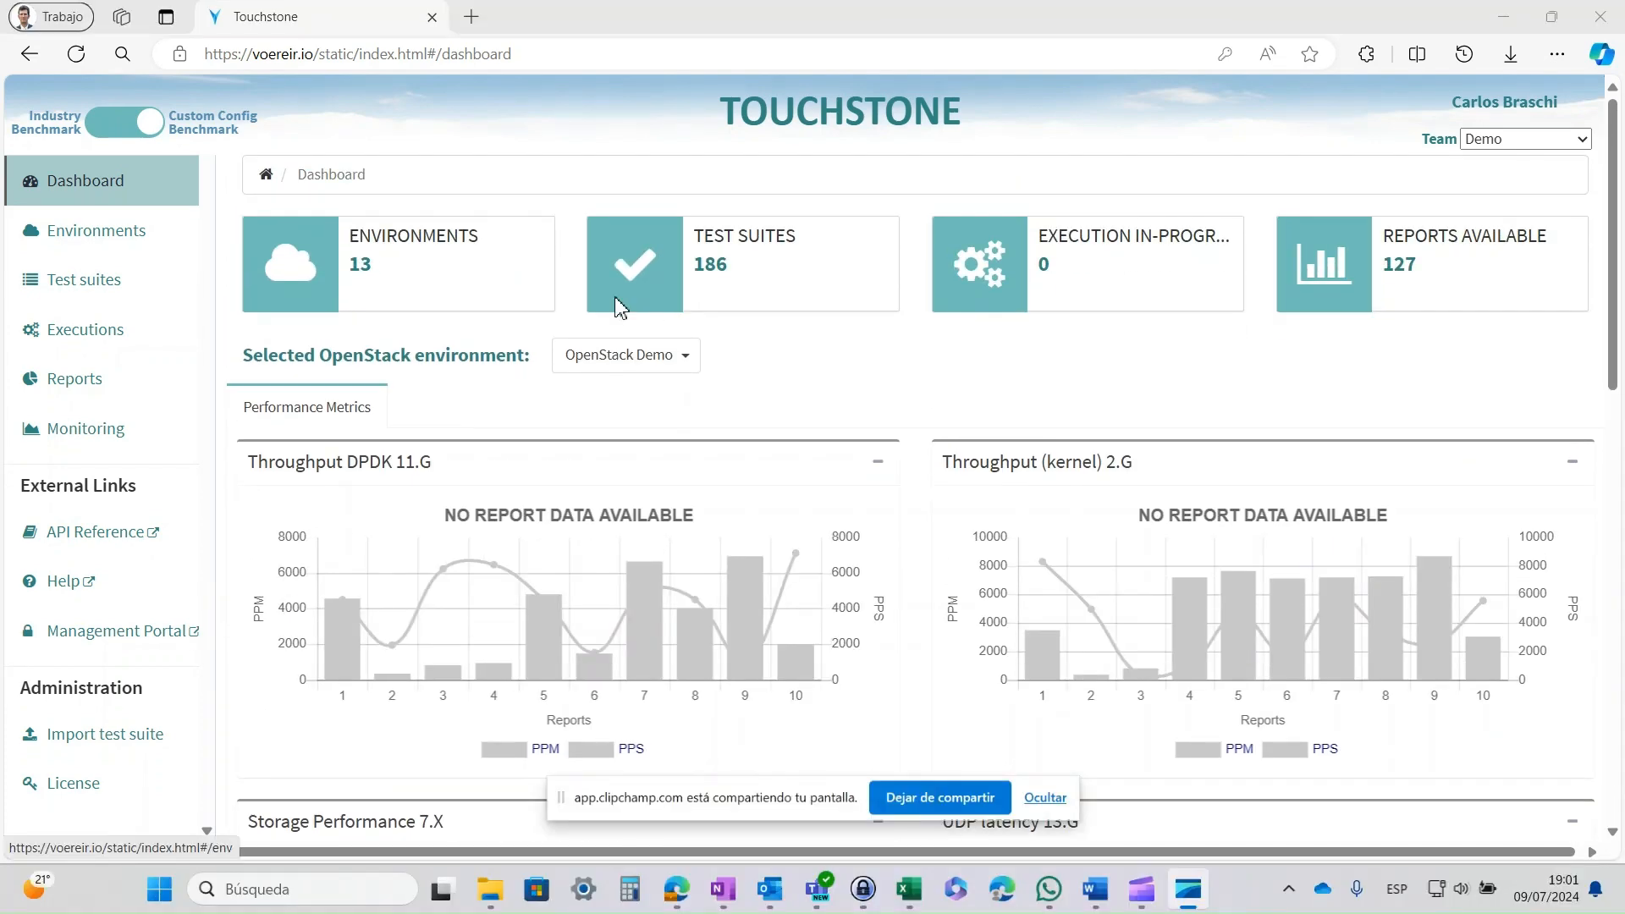
pyautogui.click(1045, 798)
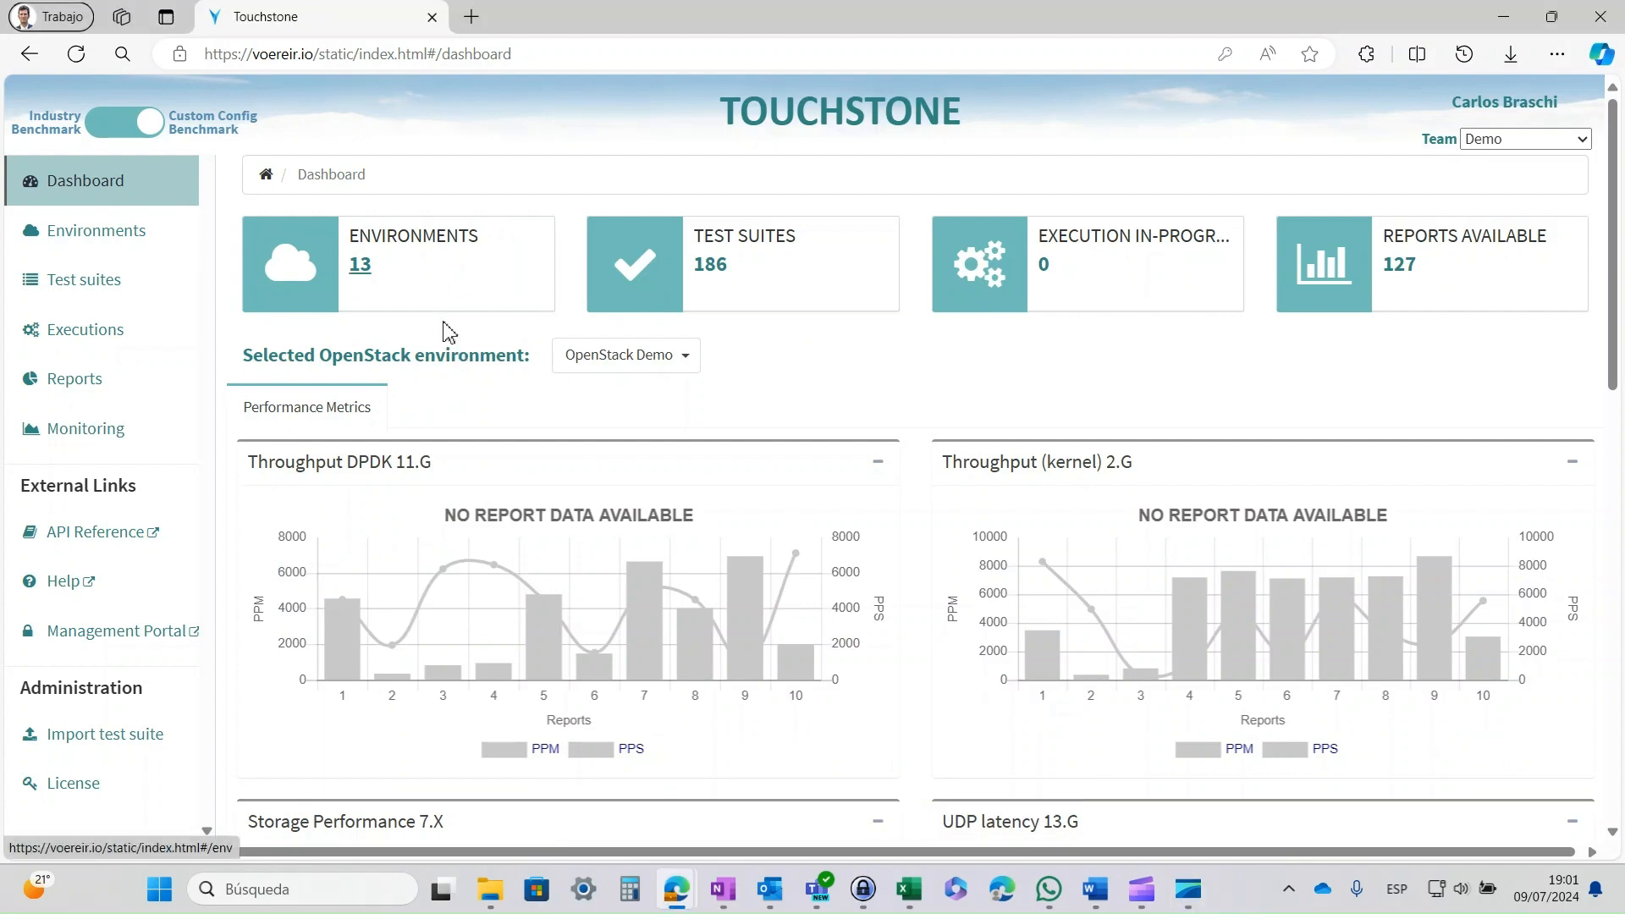
# Step: Start a new environment named "MUlti master demo" with the description "Demonstration Kubernetes multimaster environment"
pyautogui.click(438, 316)
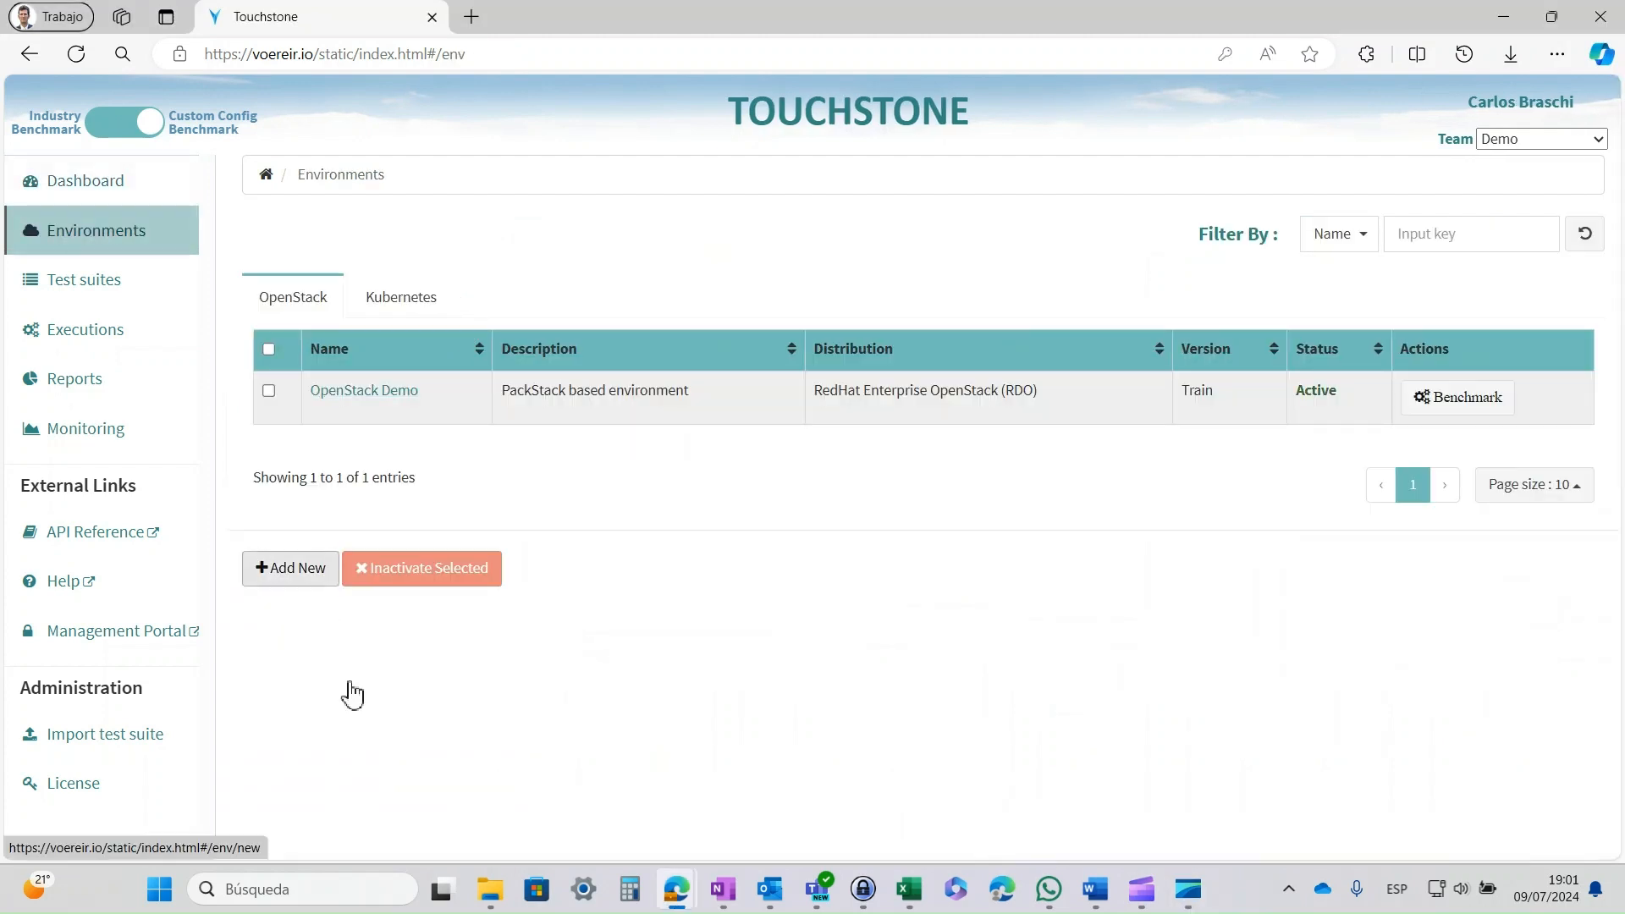
pyautogui.click(304, 569)
pyautogui.click(453, 310)
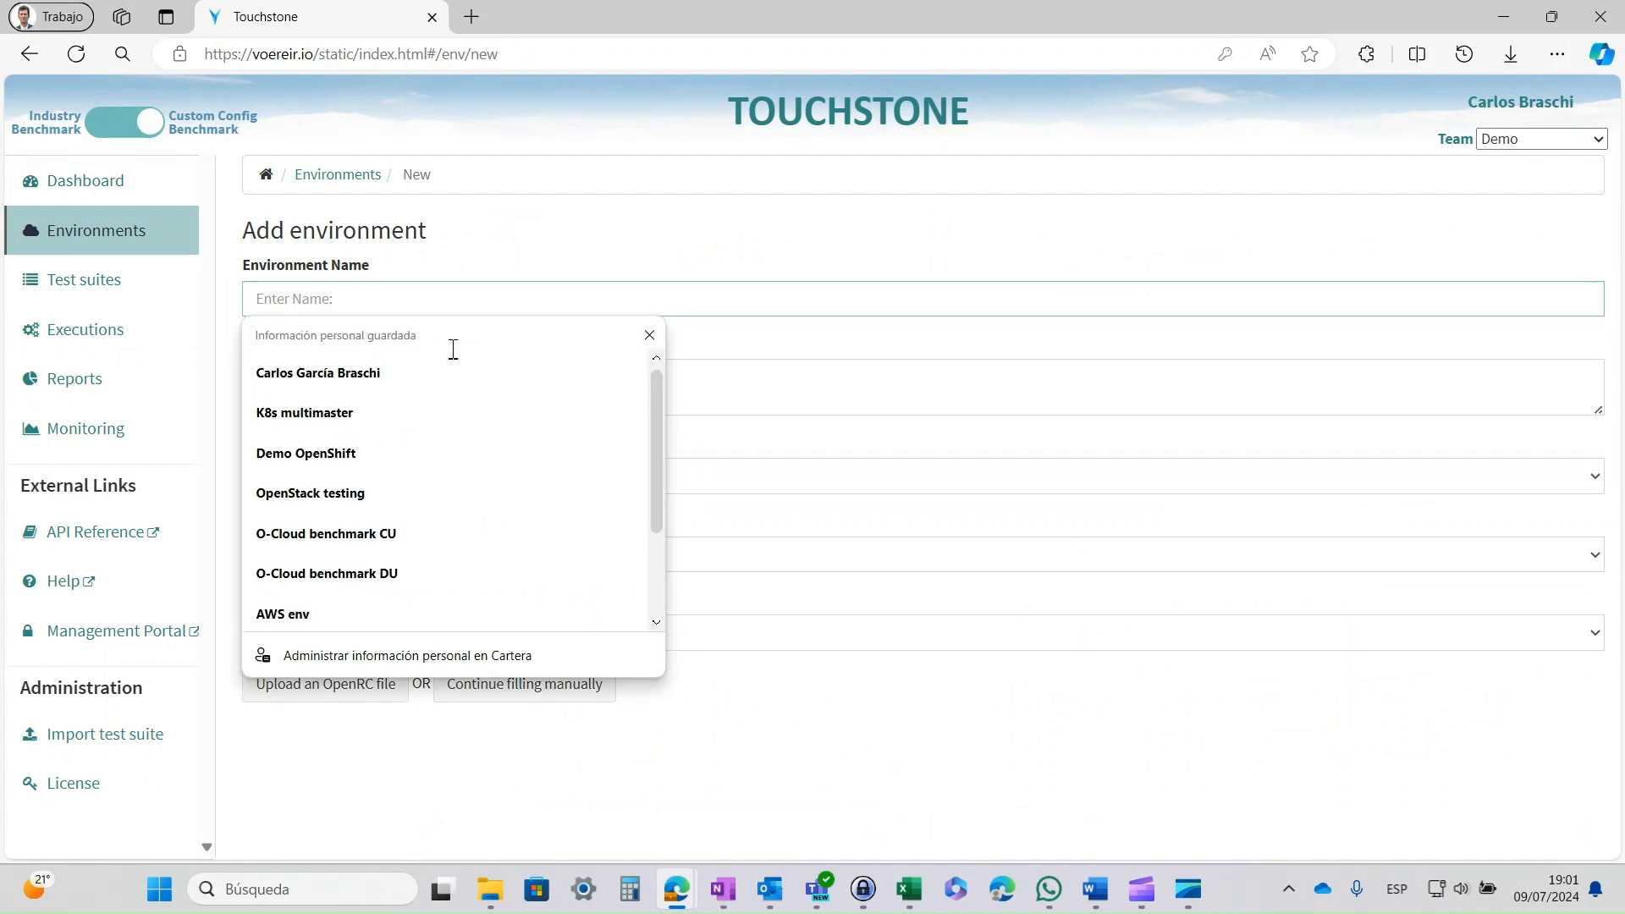
pyautogui.write('m')
pyautogui.press('BackSpace')
pyautogui.write('MUlti master de')
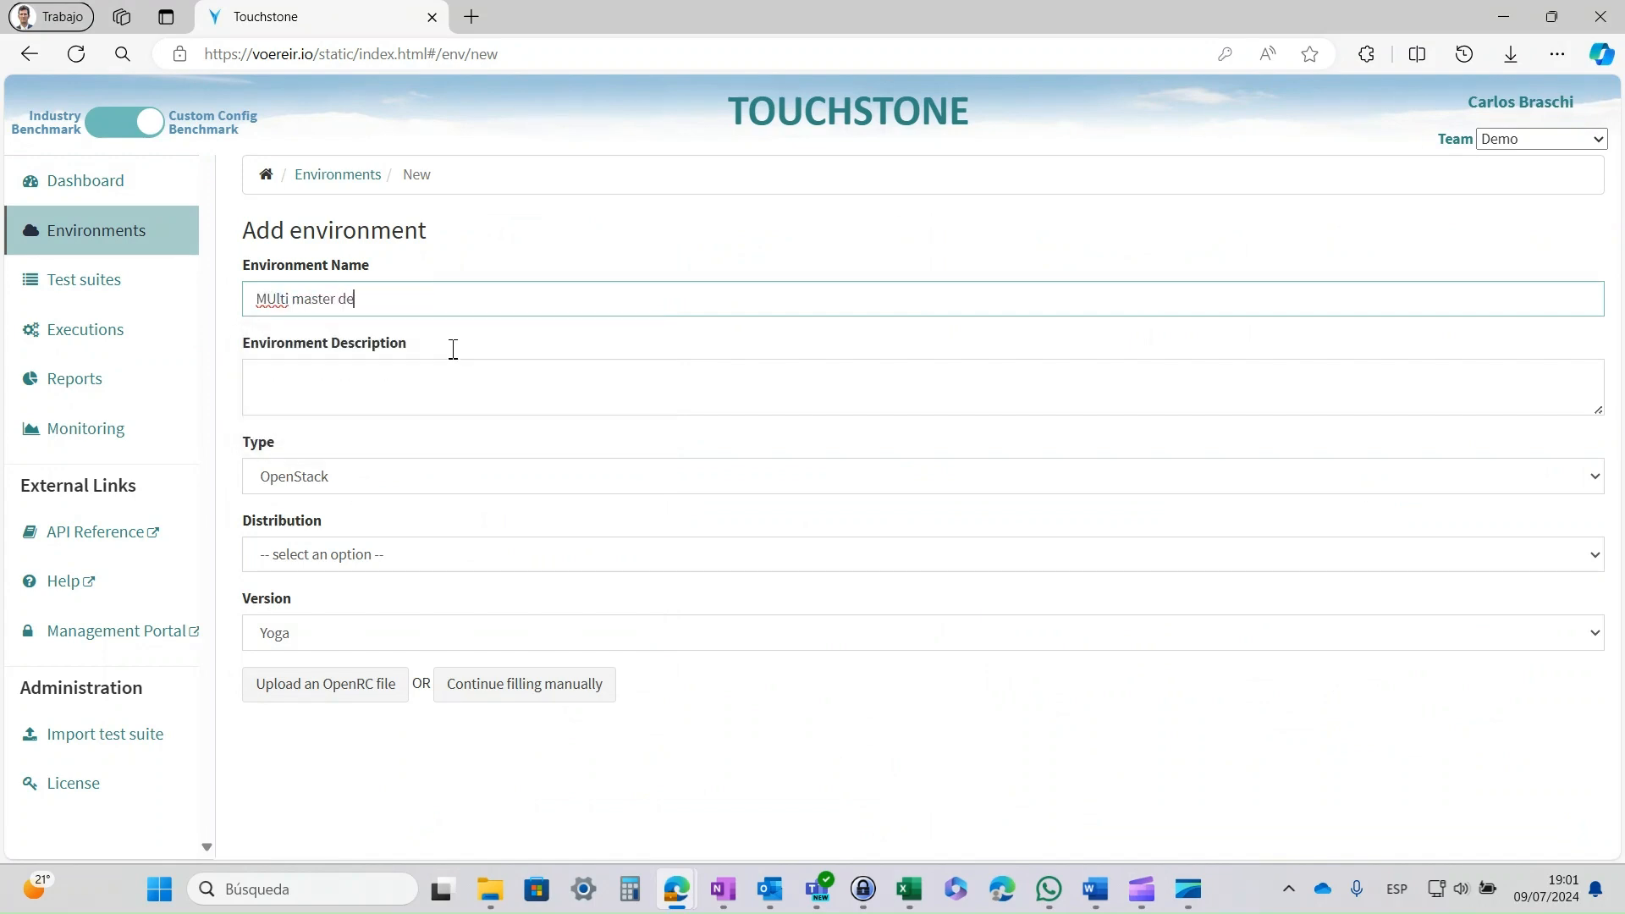
pyautogui.hotkey('ctrl', 'f')
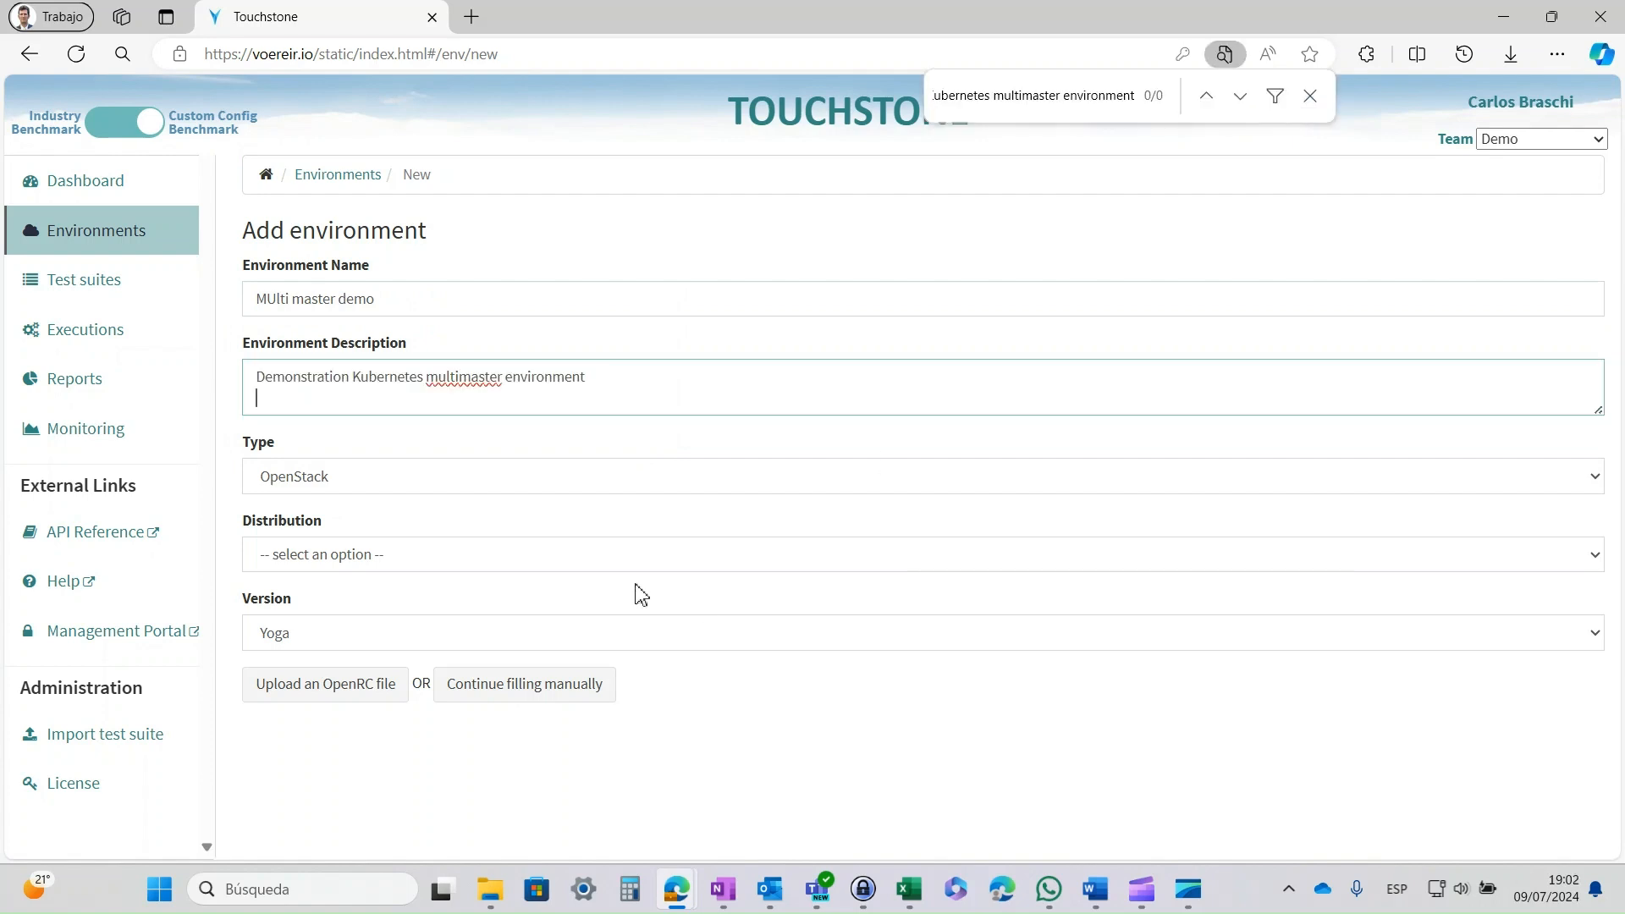
# Step: Set the new environment's type to Kubernetes and its cloud provider to Local
pyautogui.click(618, 479)
pyautogui.press('Return')
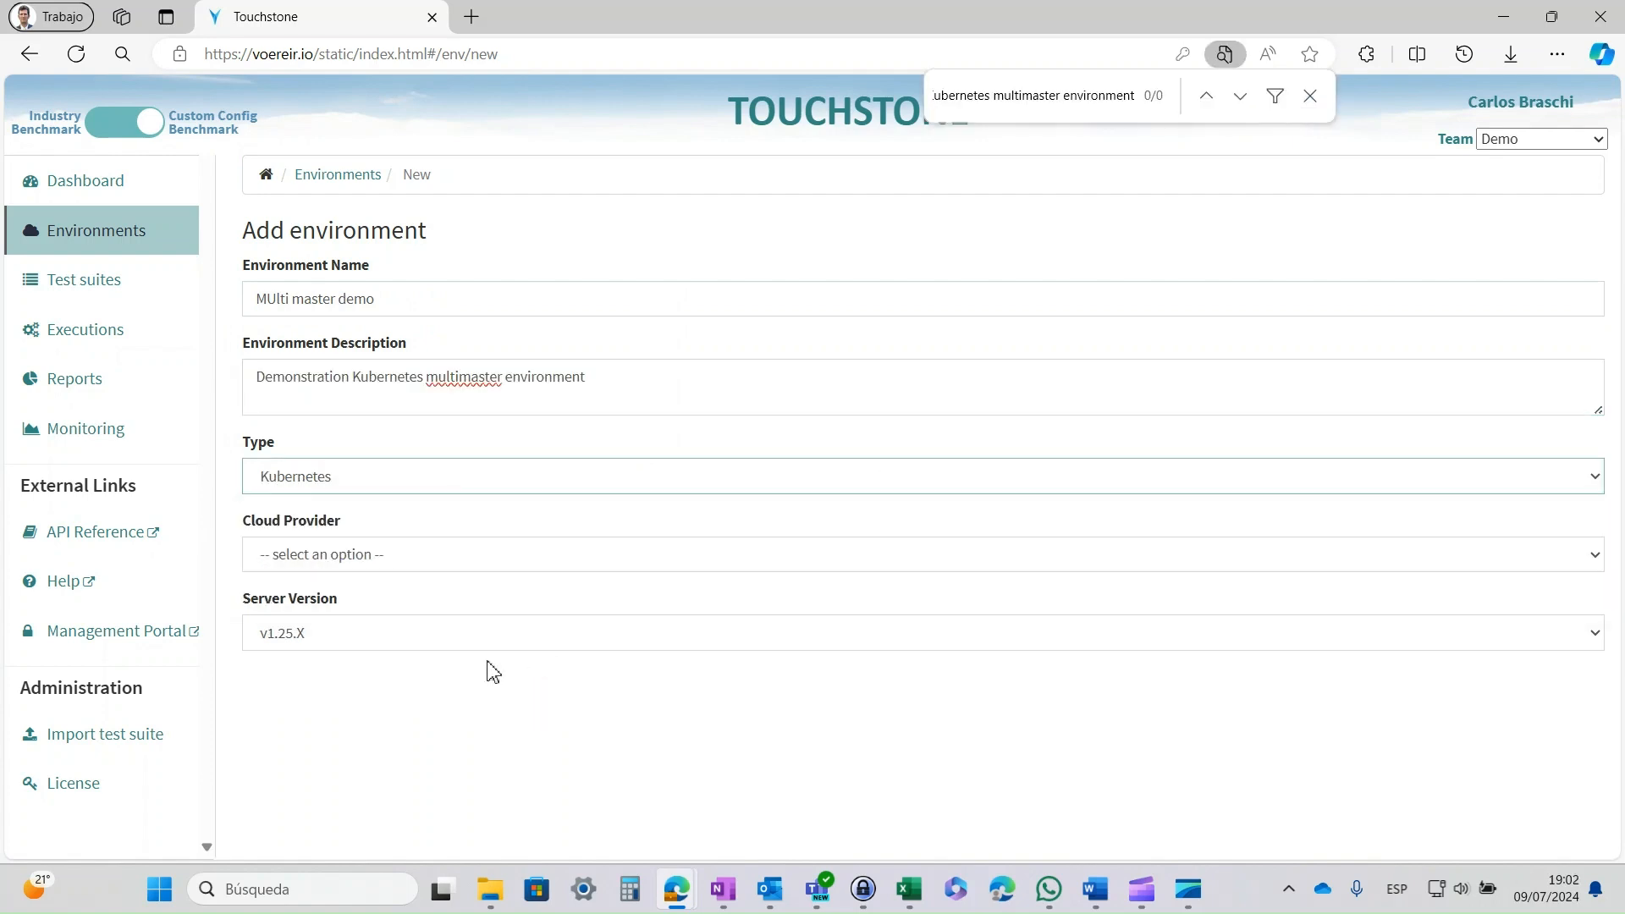
pyautogui.press('Tab')
pyautogui.hotkey('alt', 'Down')
pyautogui.press('Down')
pyautogui.press('Down')
pyautogui.press('Down')
pyautogui.press('Down')
pyautogui.press('Return')
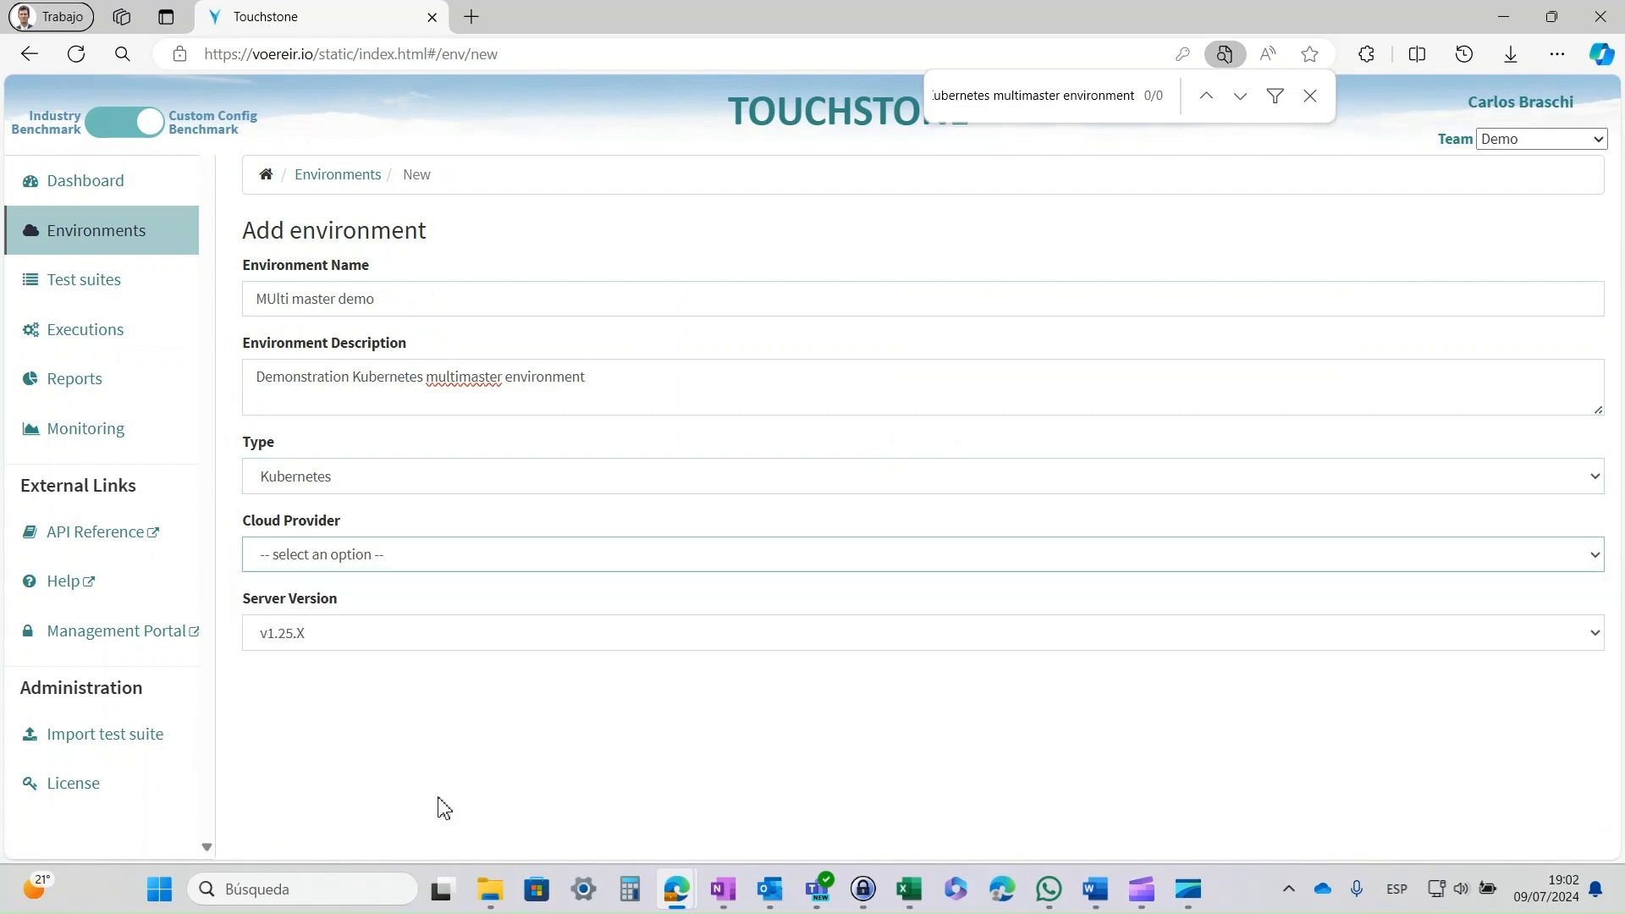
# Step: Set the Kubernetes environment's server version to v1.27.X
pyautogui.press('Tab')
pyautogui.hotkey('alt', 'Down')
pyautogui.press('Down')
pyautogui.press('Down')
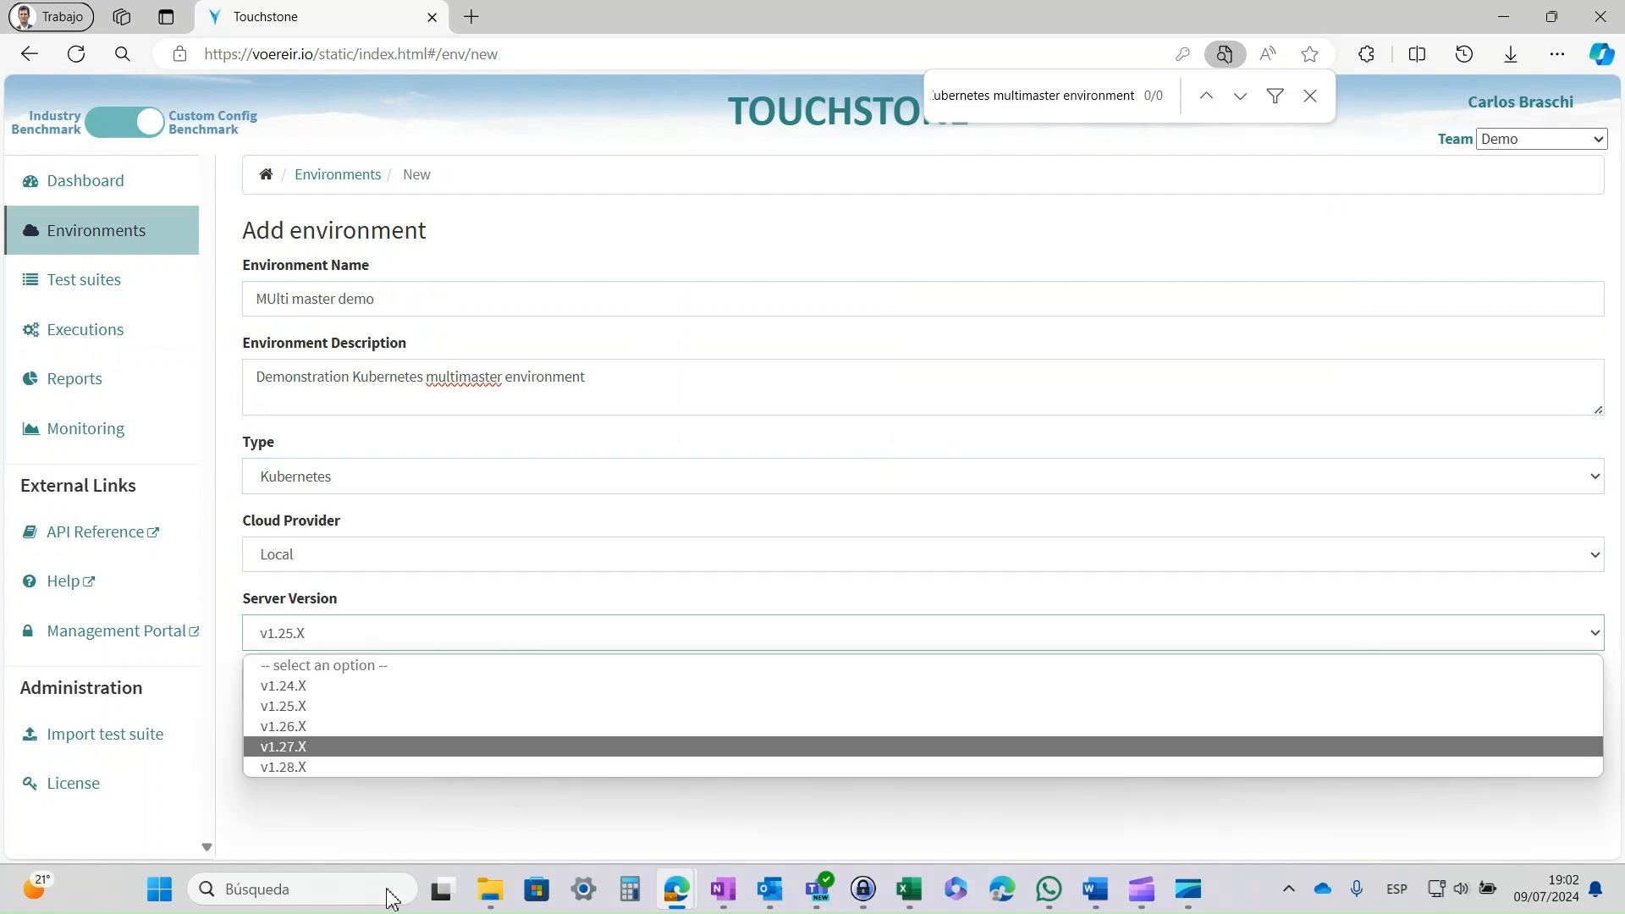
pyautogui.press('Return')
# Step: Upload multimaster130.yaml from the Internal kubeconfigs folder as the environment's config file
pyautogui.press('Tab')
pyautogui.press('Return')
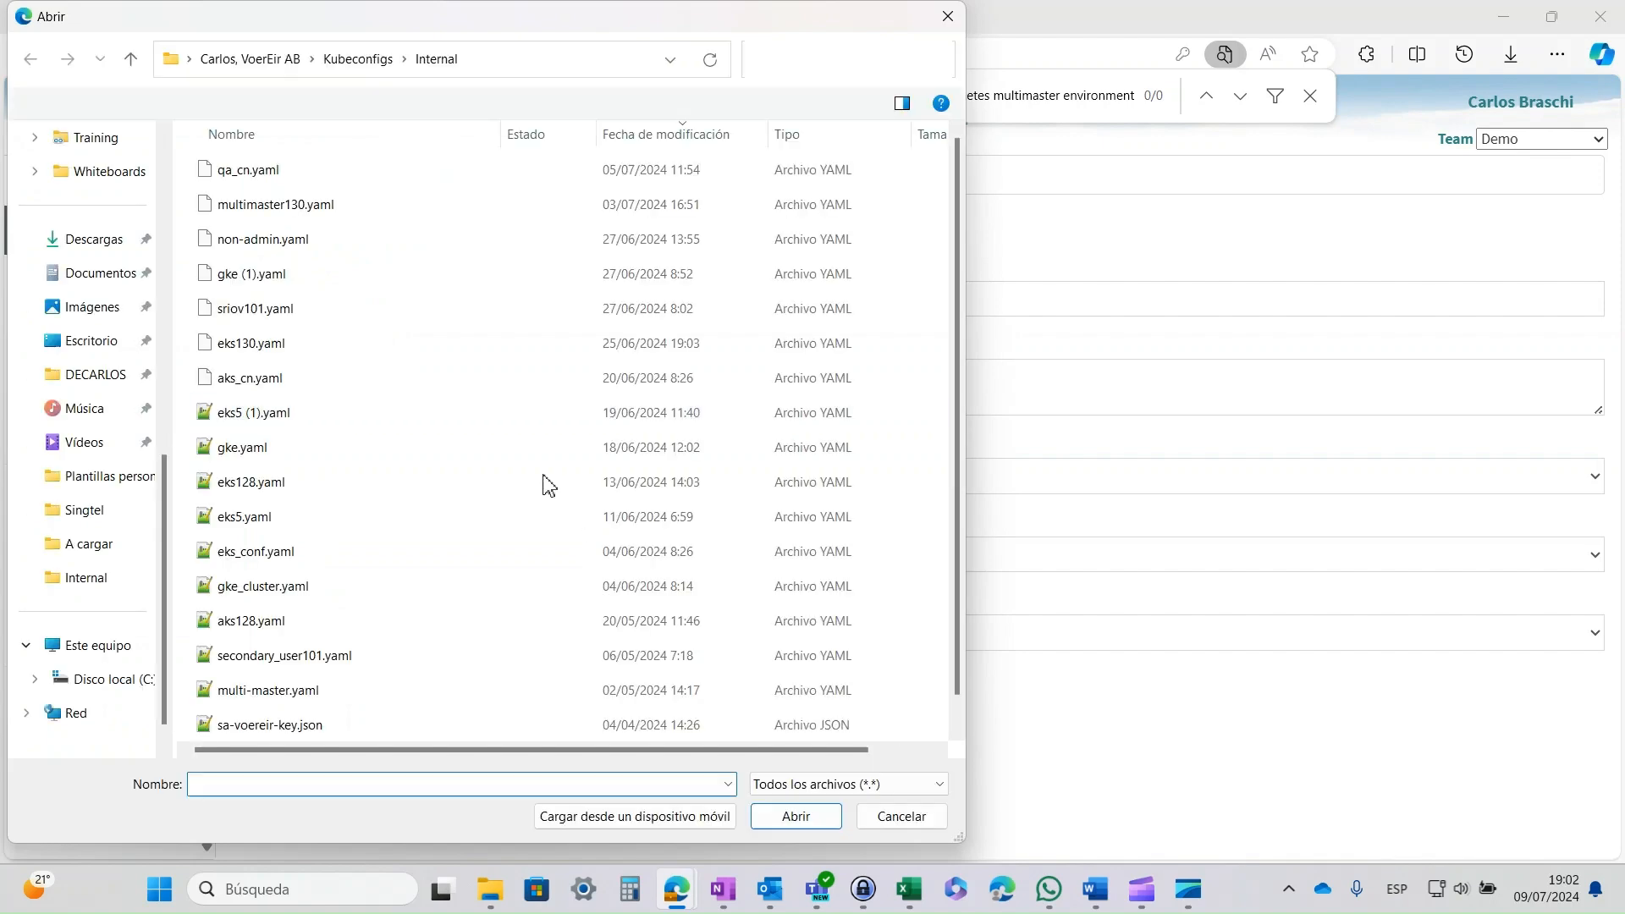
pyautogui.click(381, 204)
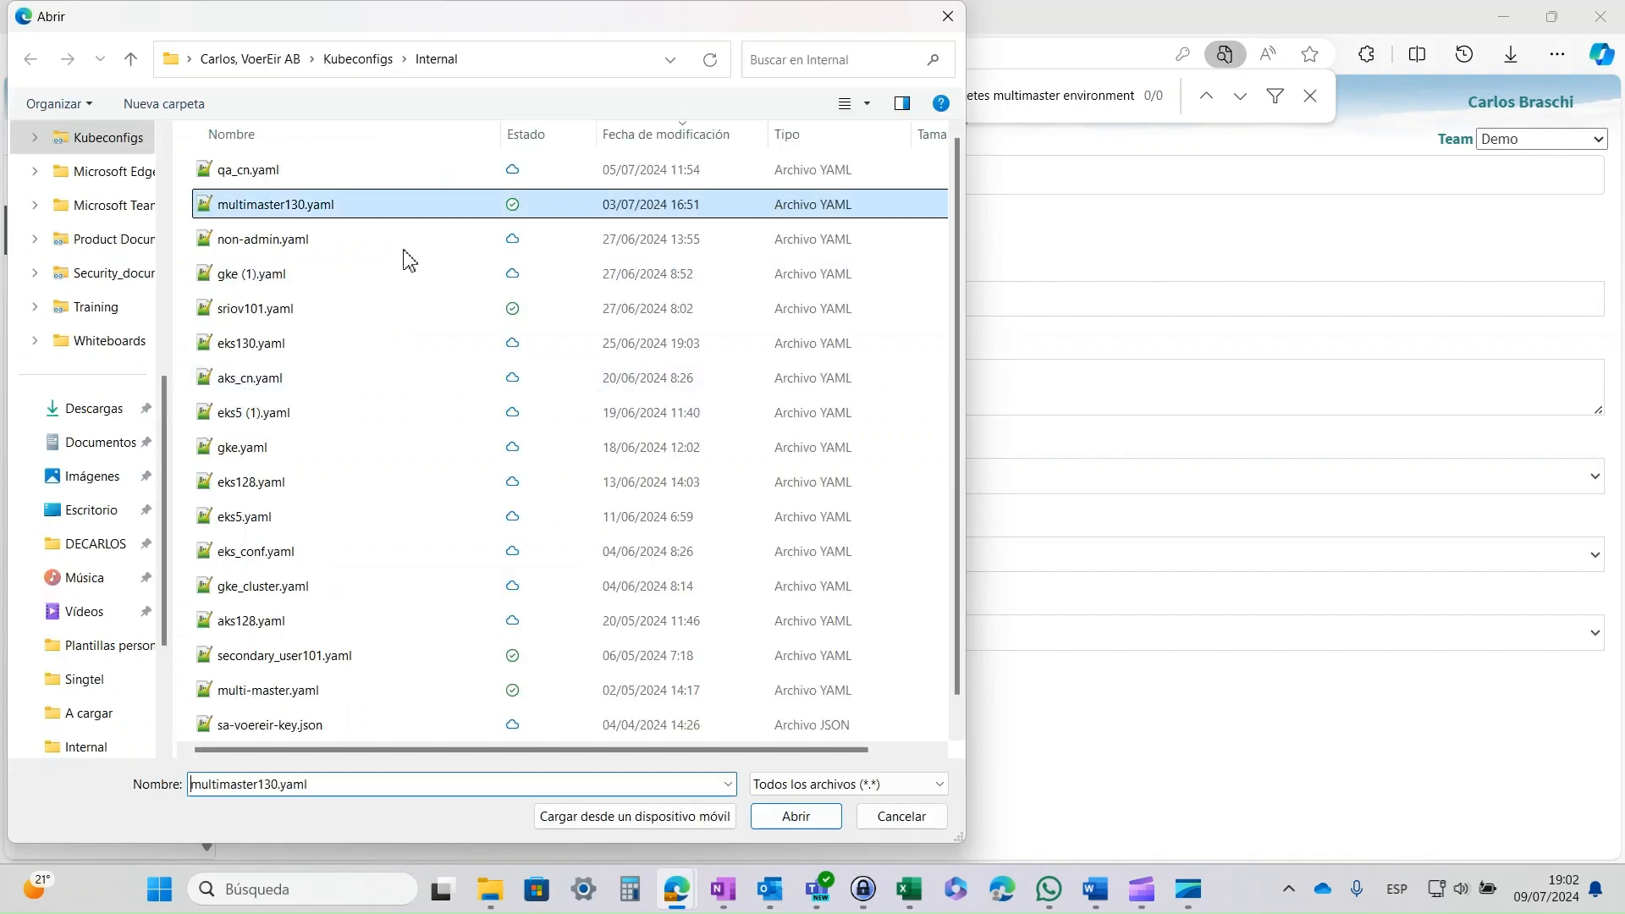
pyautogui.click(796, 816)
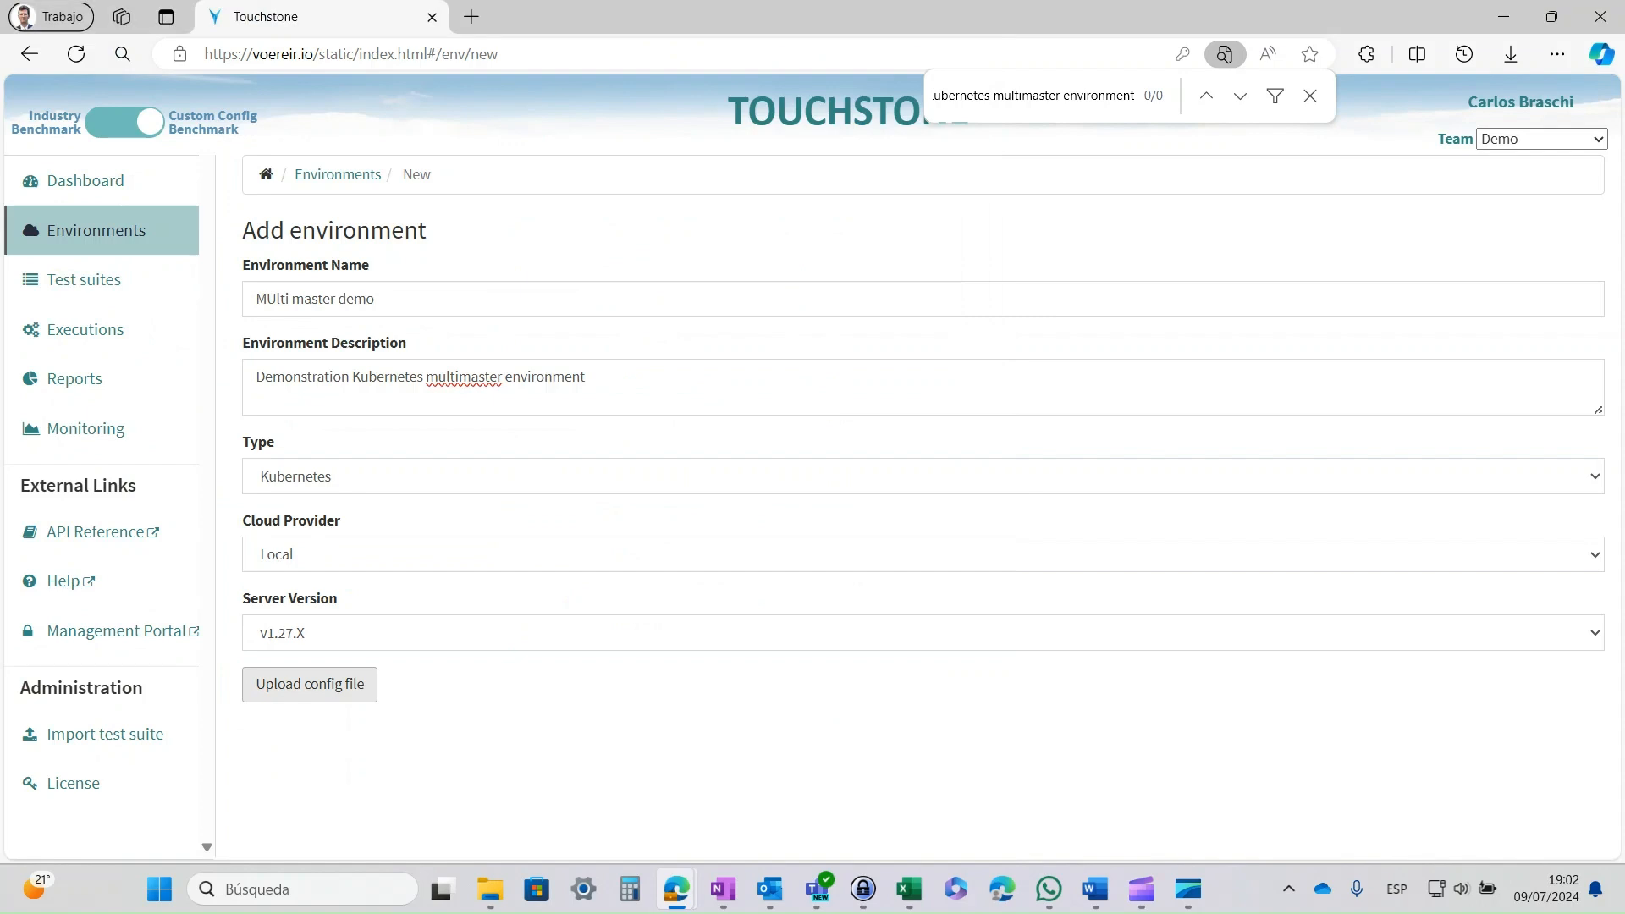
# Step: Set the environment user's type to Primary and save the new environment
pyautogui.scroll(-5, 974, 803)
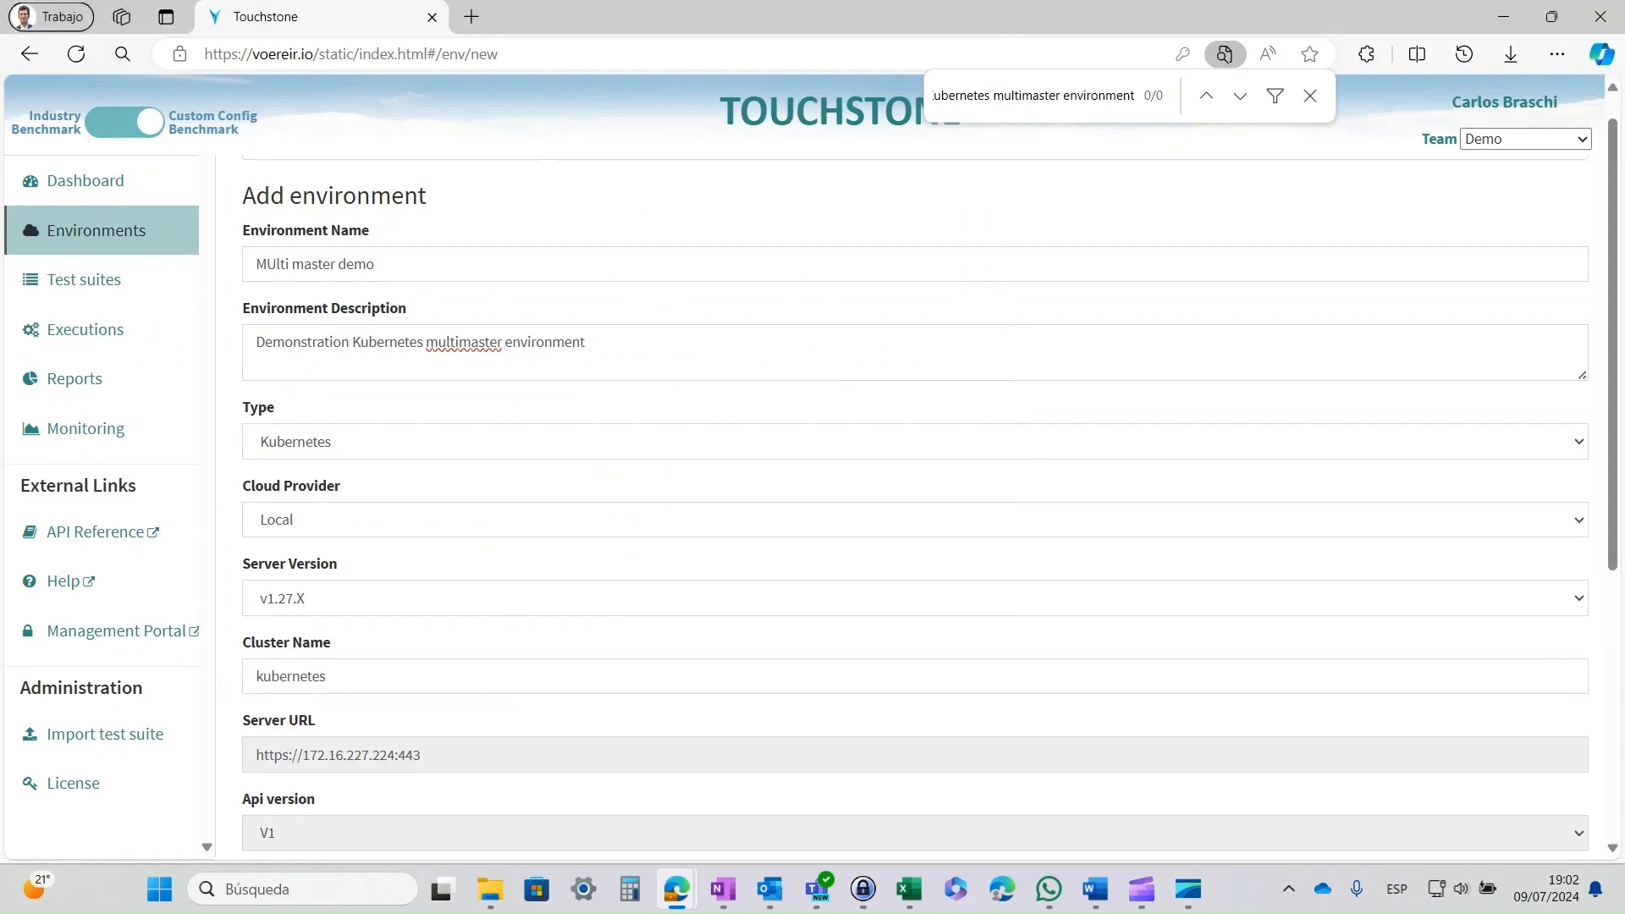
pyautogui.scroll(-1, 940, 811)
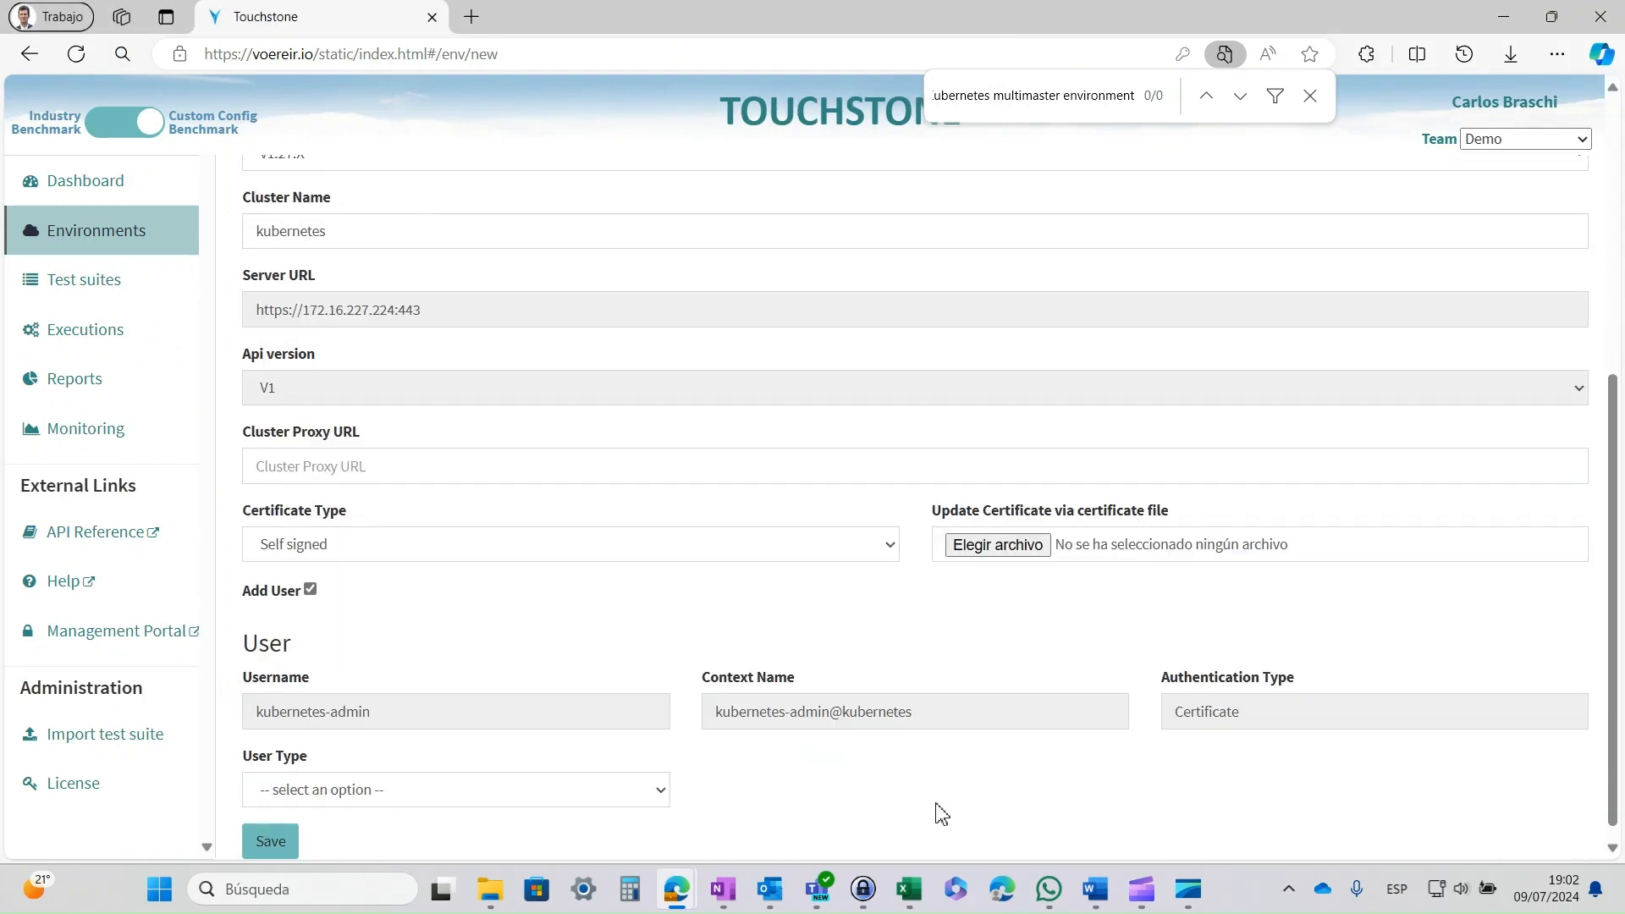
pyautogui.click(455, 774)
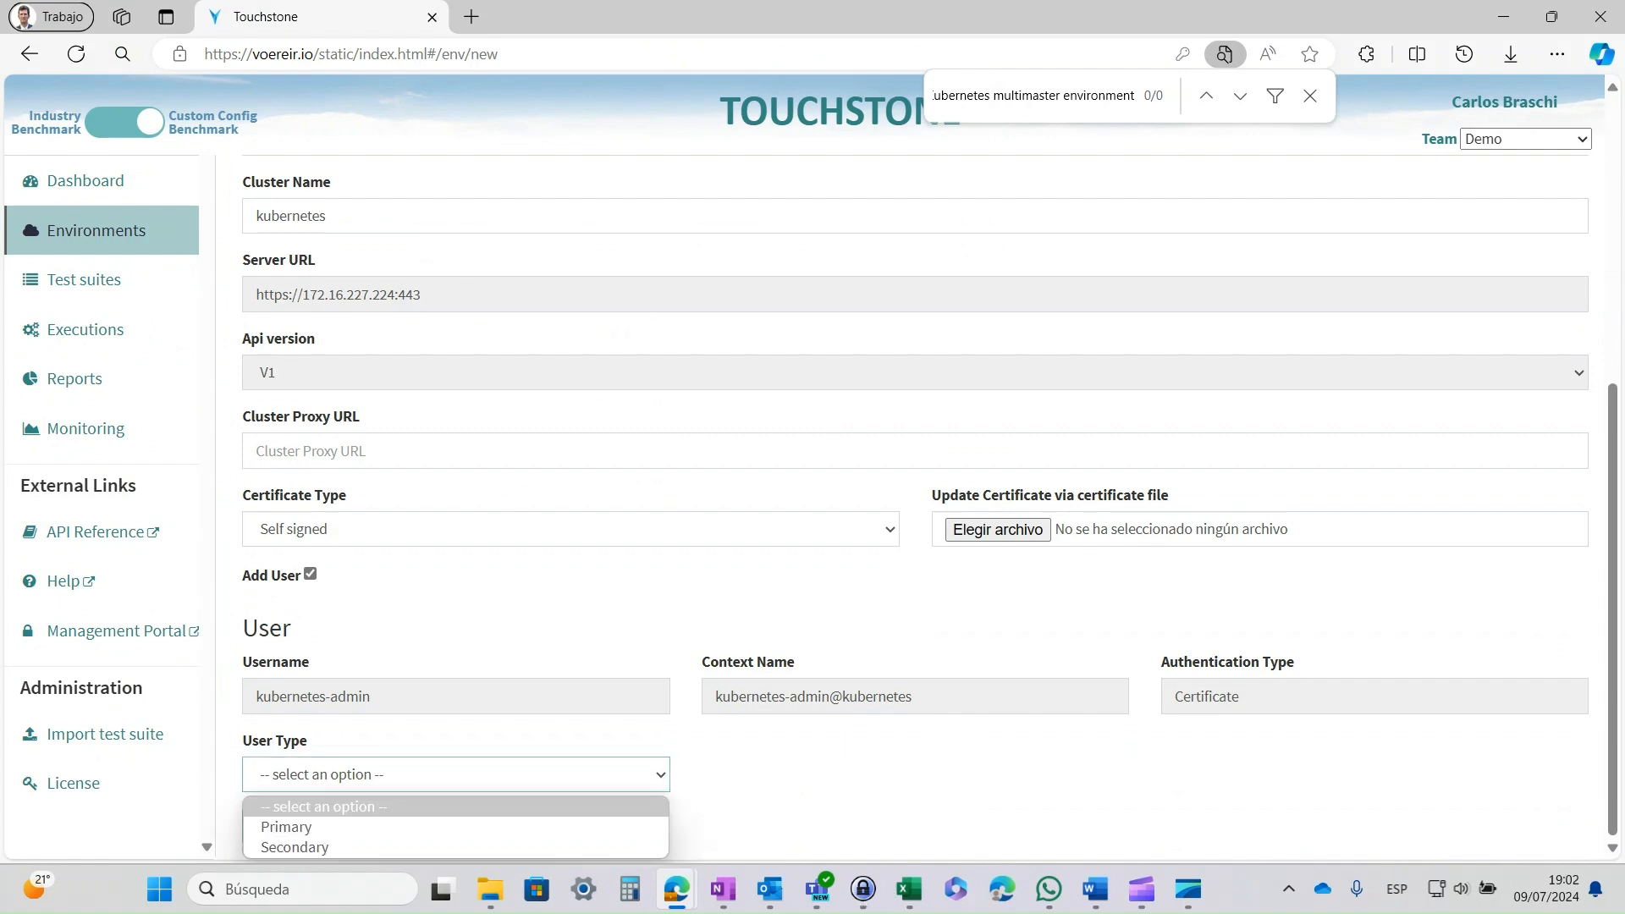
pyautogui.click(279, 827)
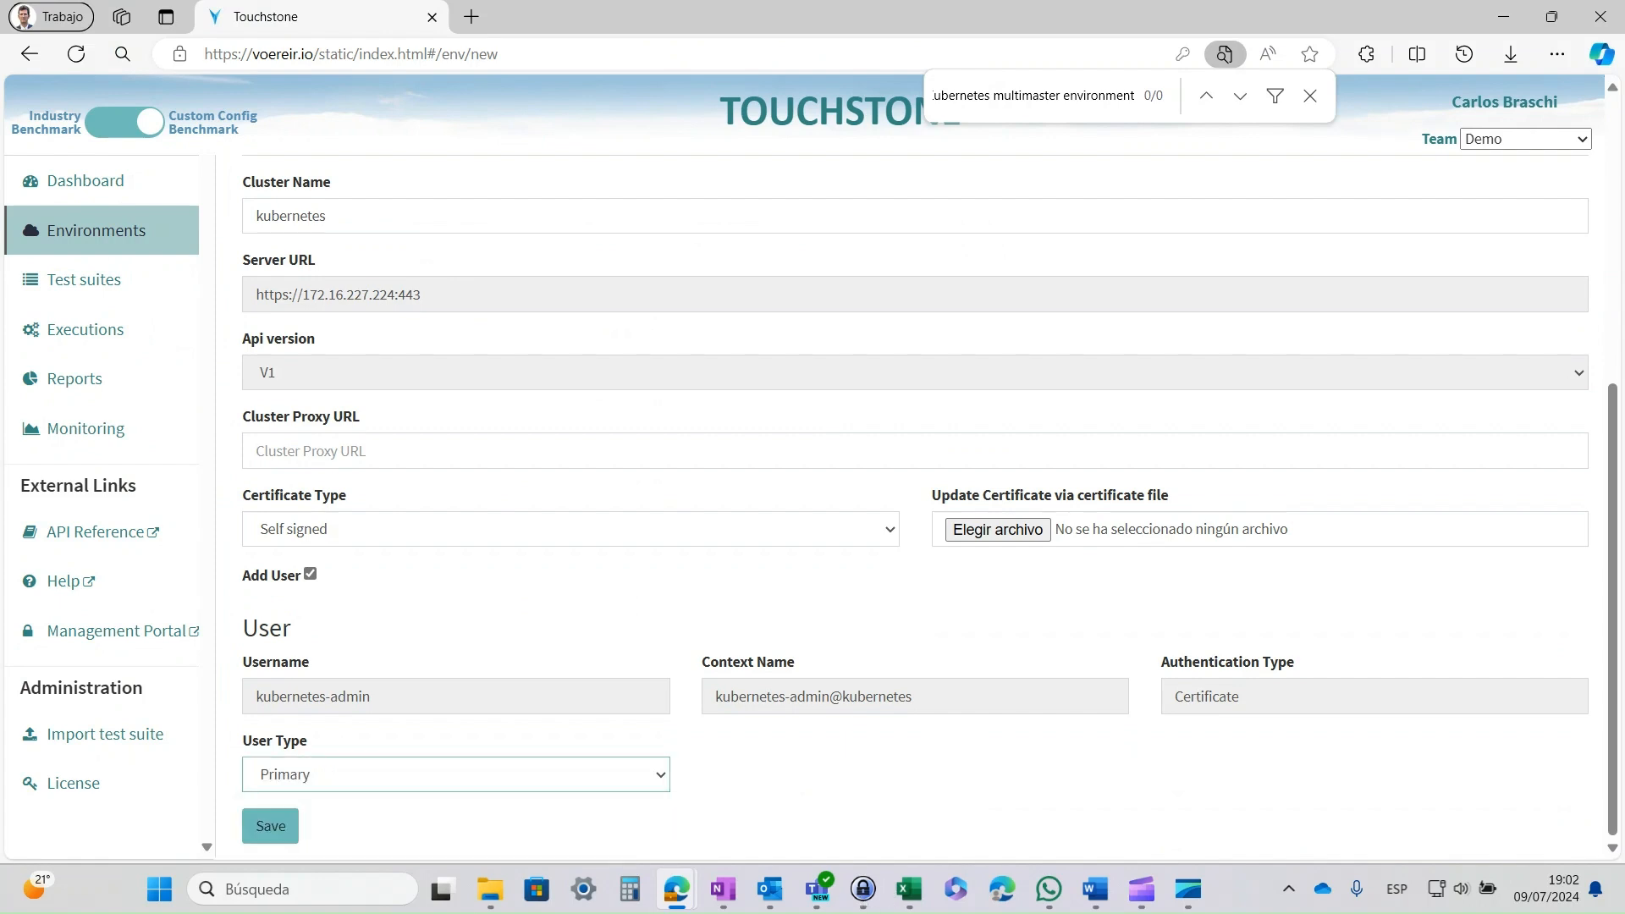
pyautogui.click(271, 826)
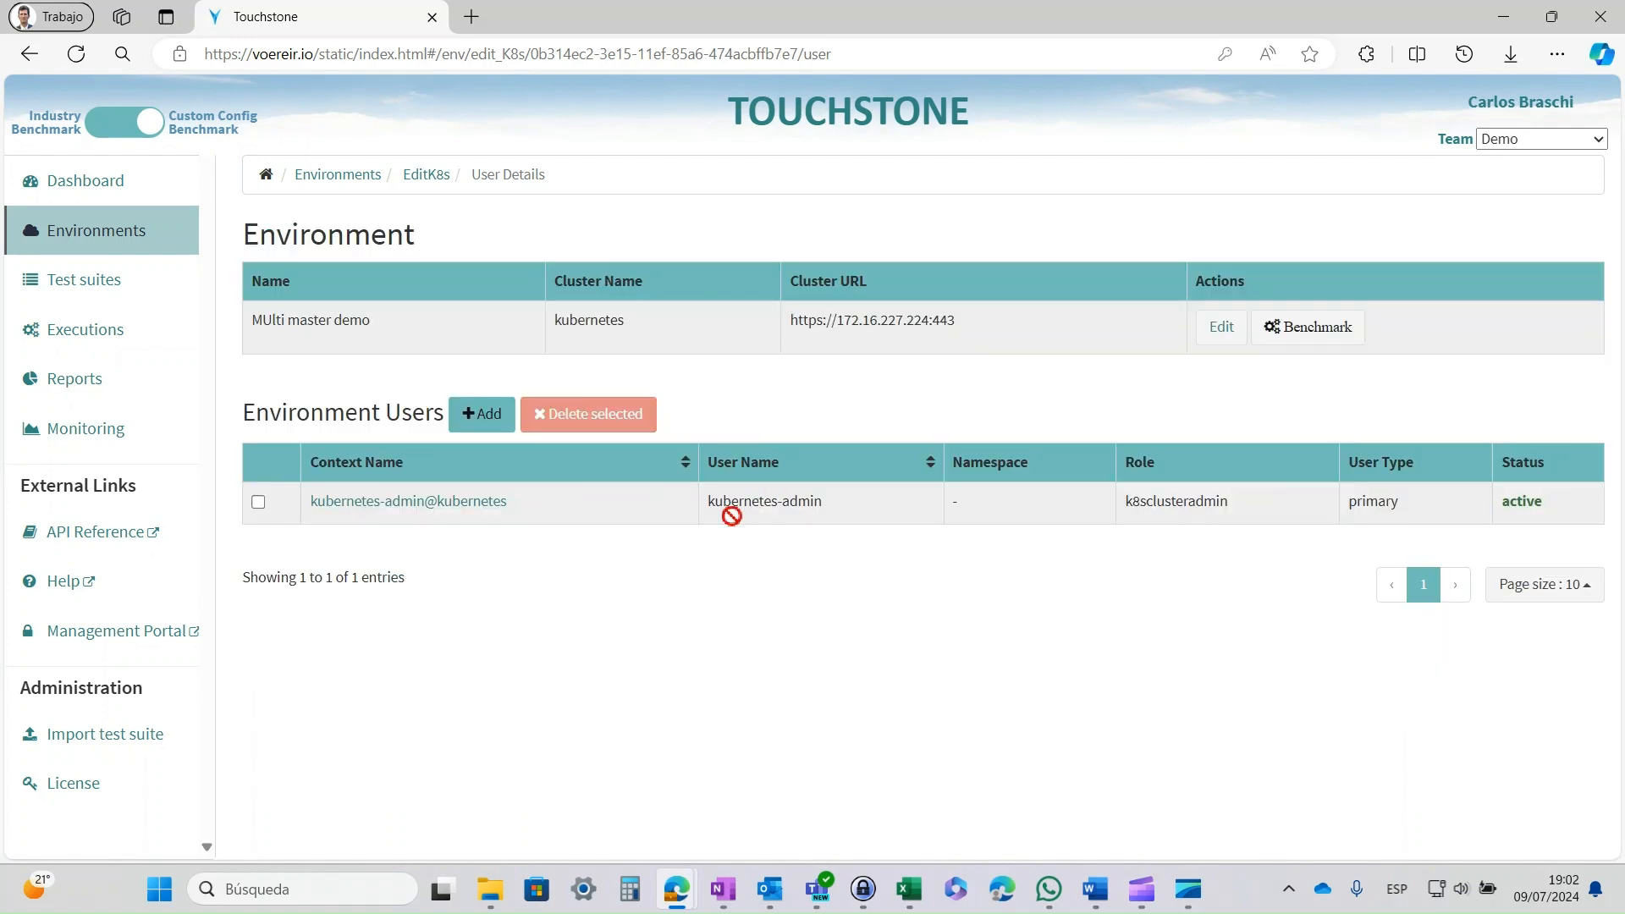
# Step: Open the new environment's settings and examine its network settings, including the network attachment definitions for direct and normal vNIC types
pyautogui.click(513, 208)
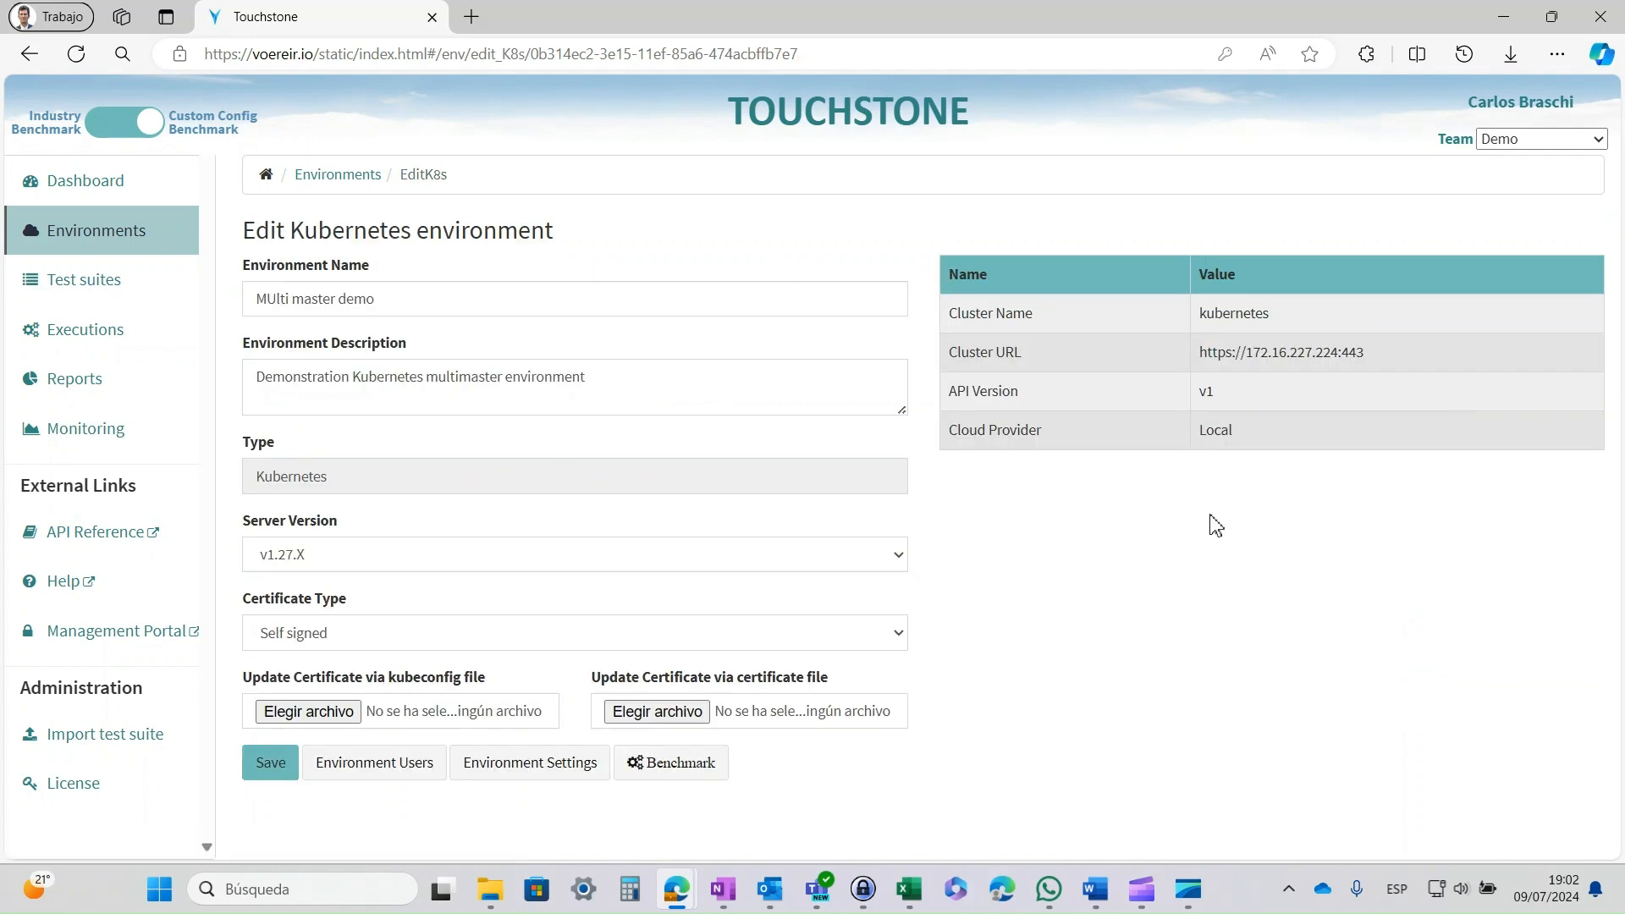
pyautogui.click(530, 762)
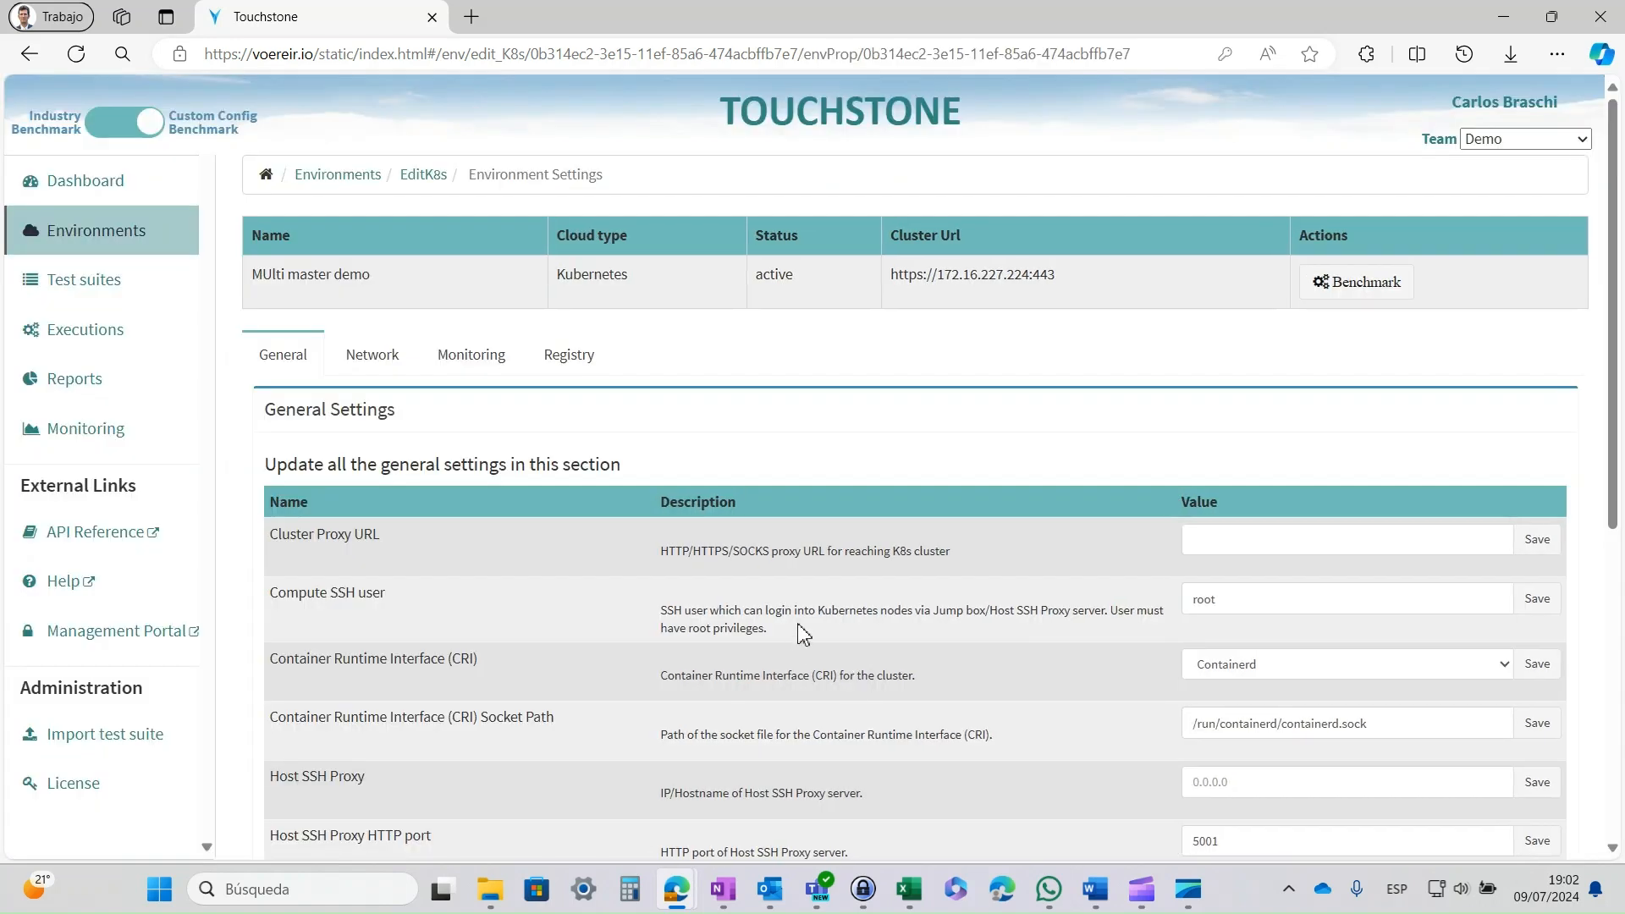
pyautogui.click(372, 355)
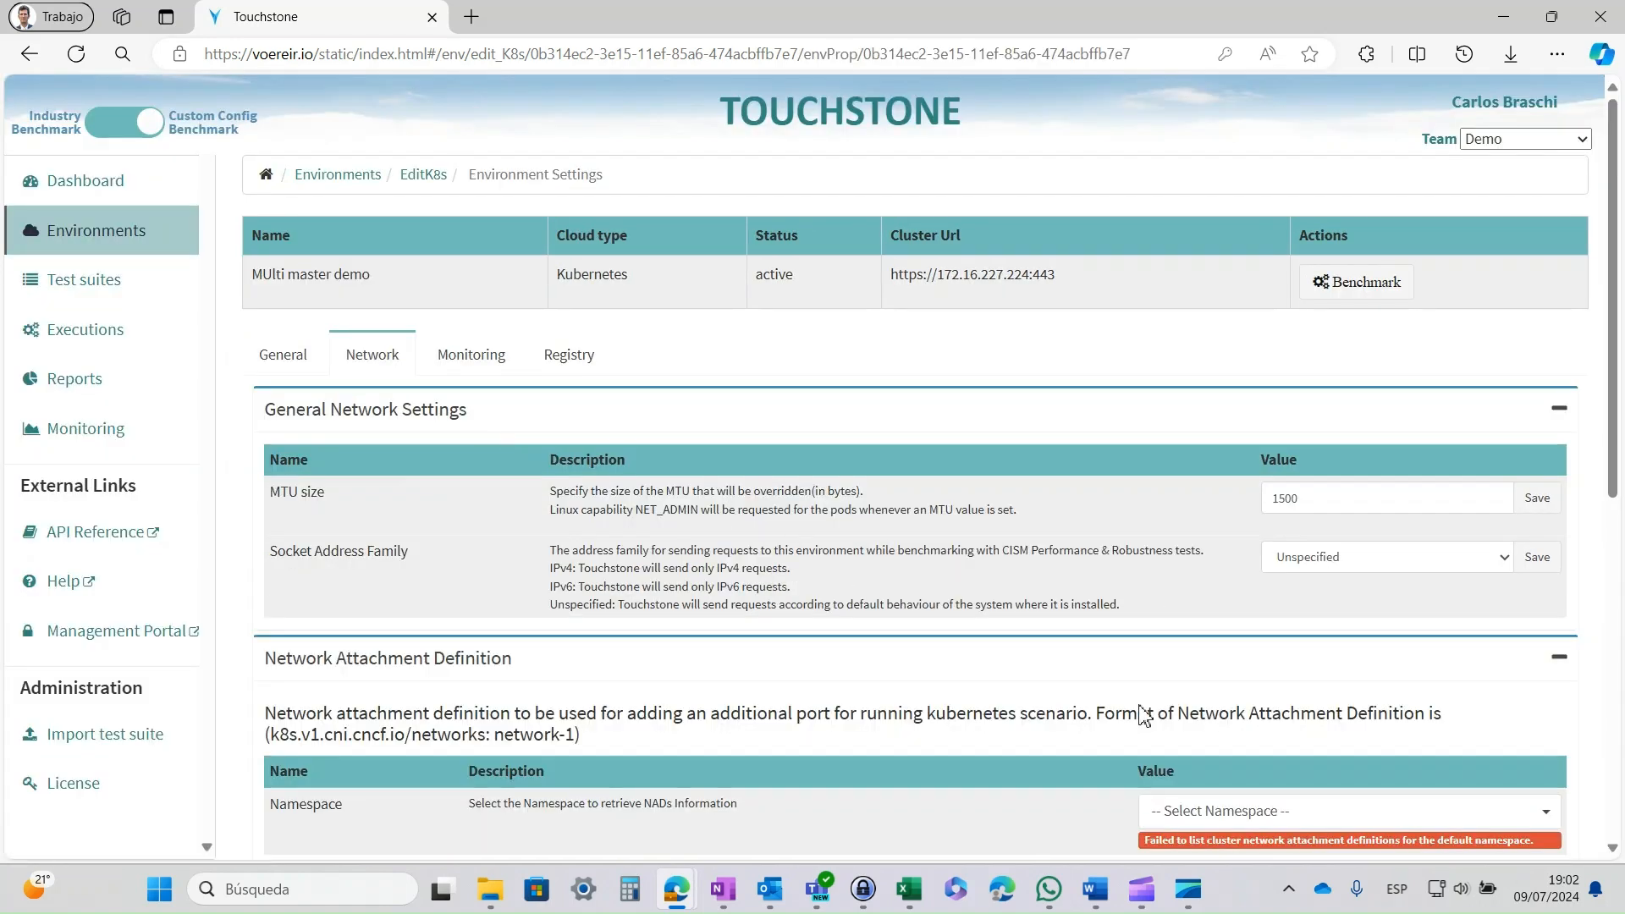
pyautogui.scroll(-5, 1144, 715)
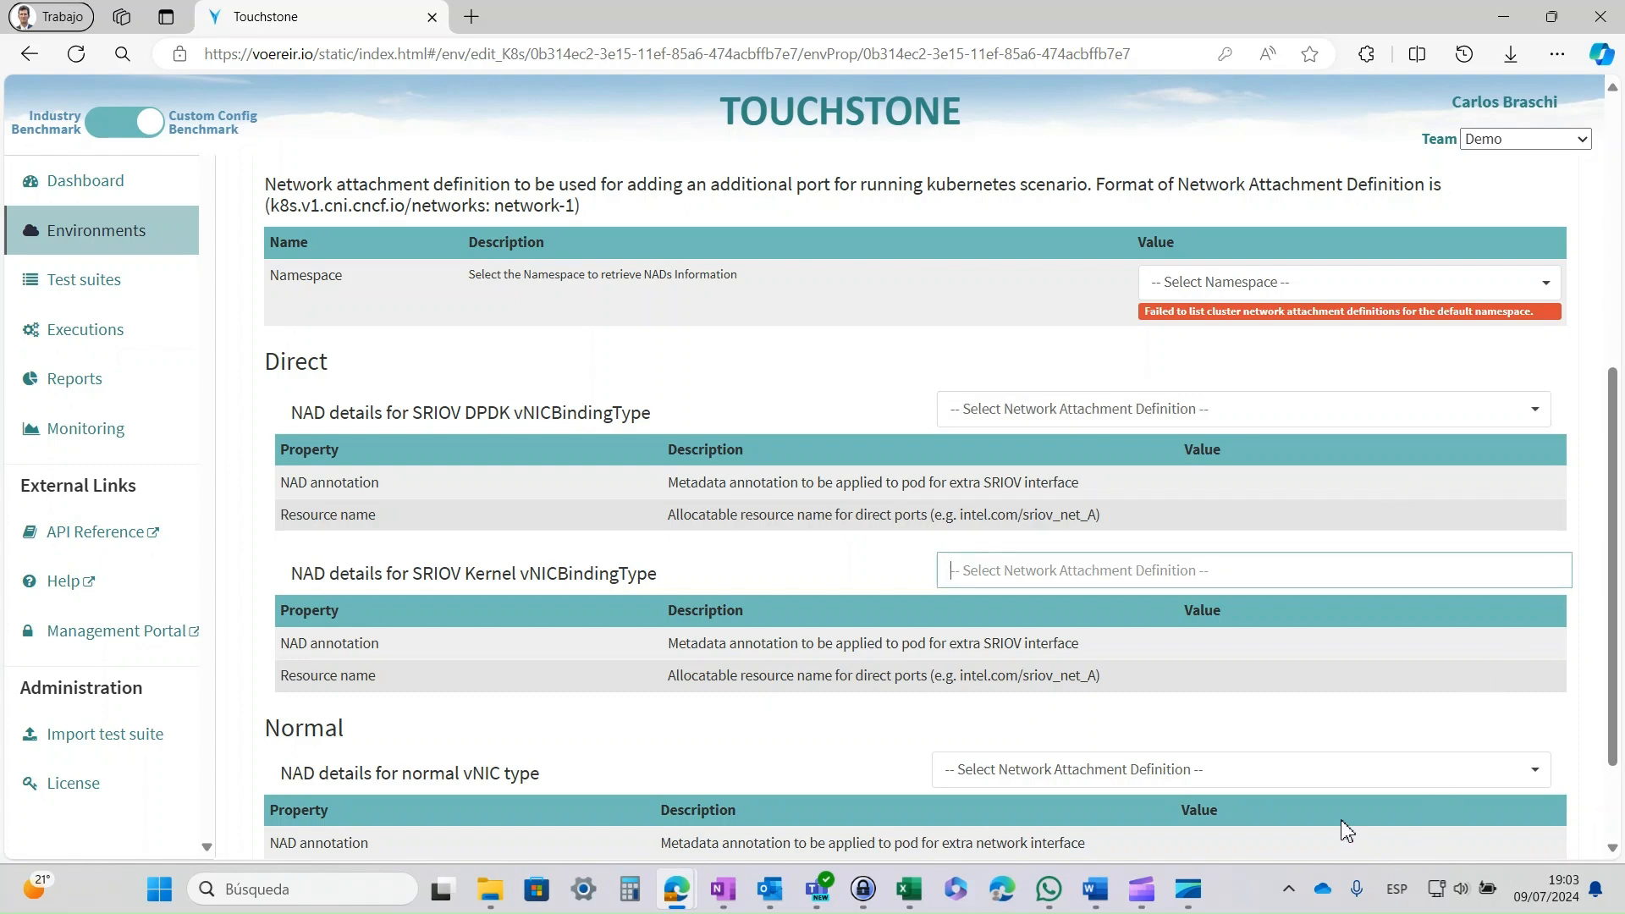
pyautogui.scroll(-2, 1344, 851)
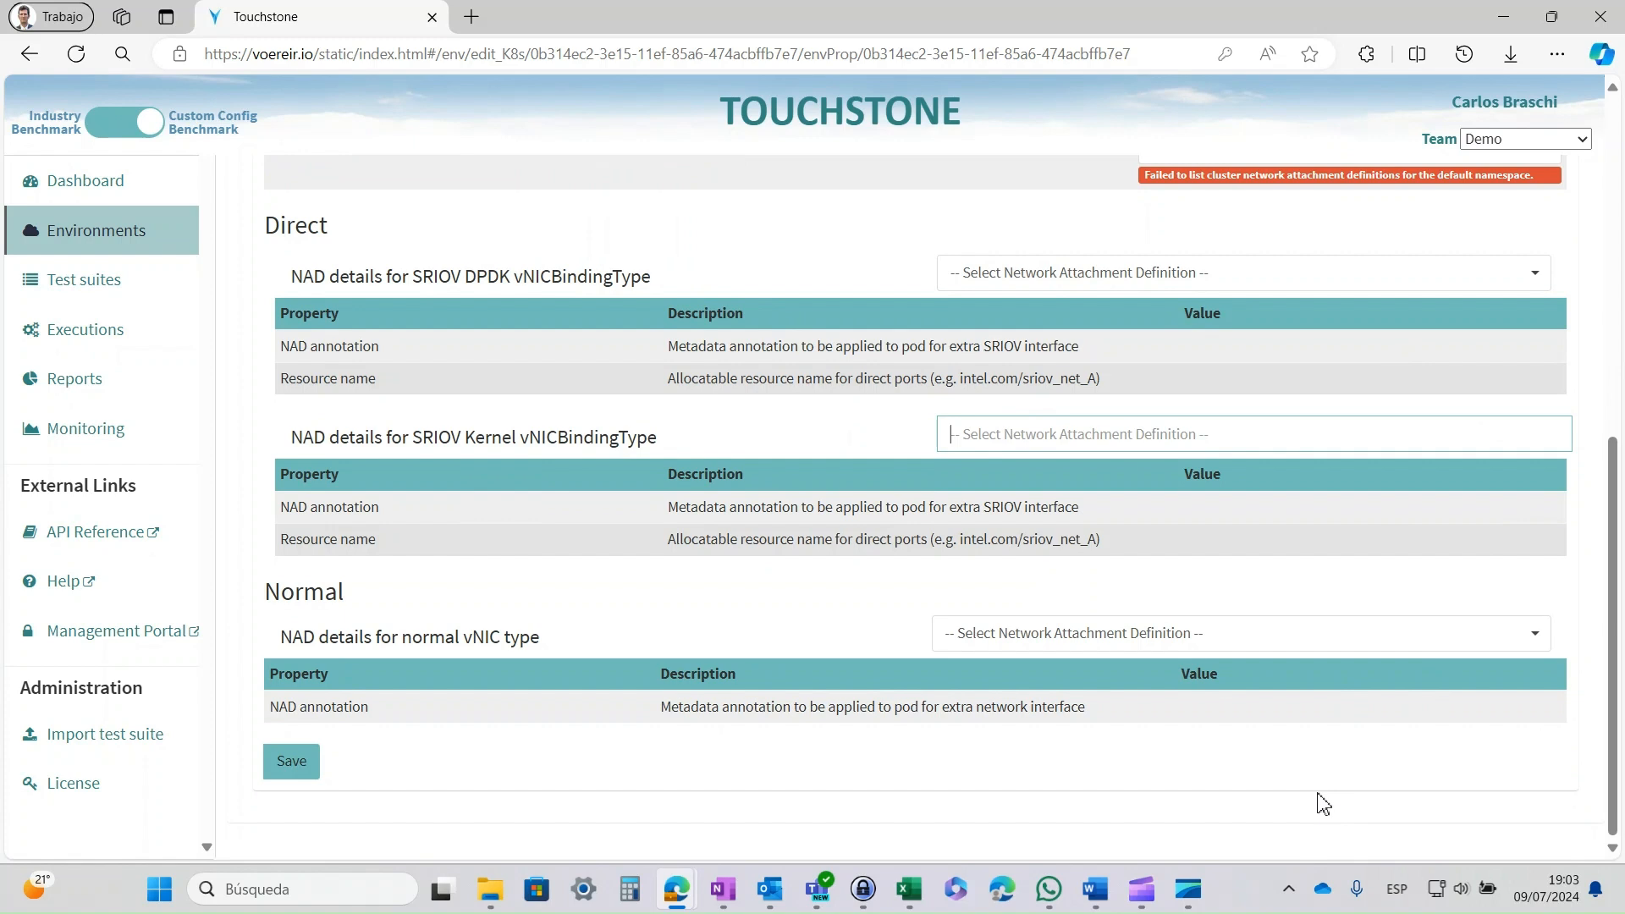
pyautogui.click(1091, 631)
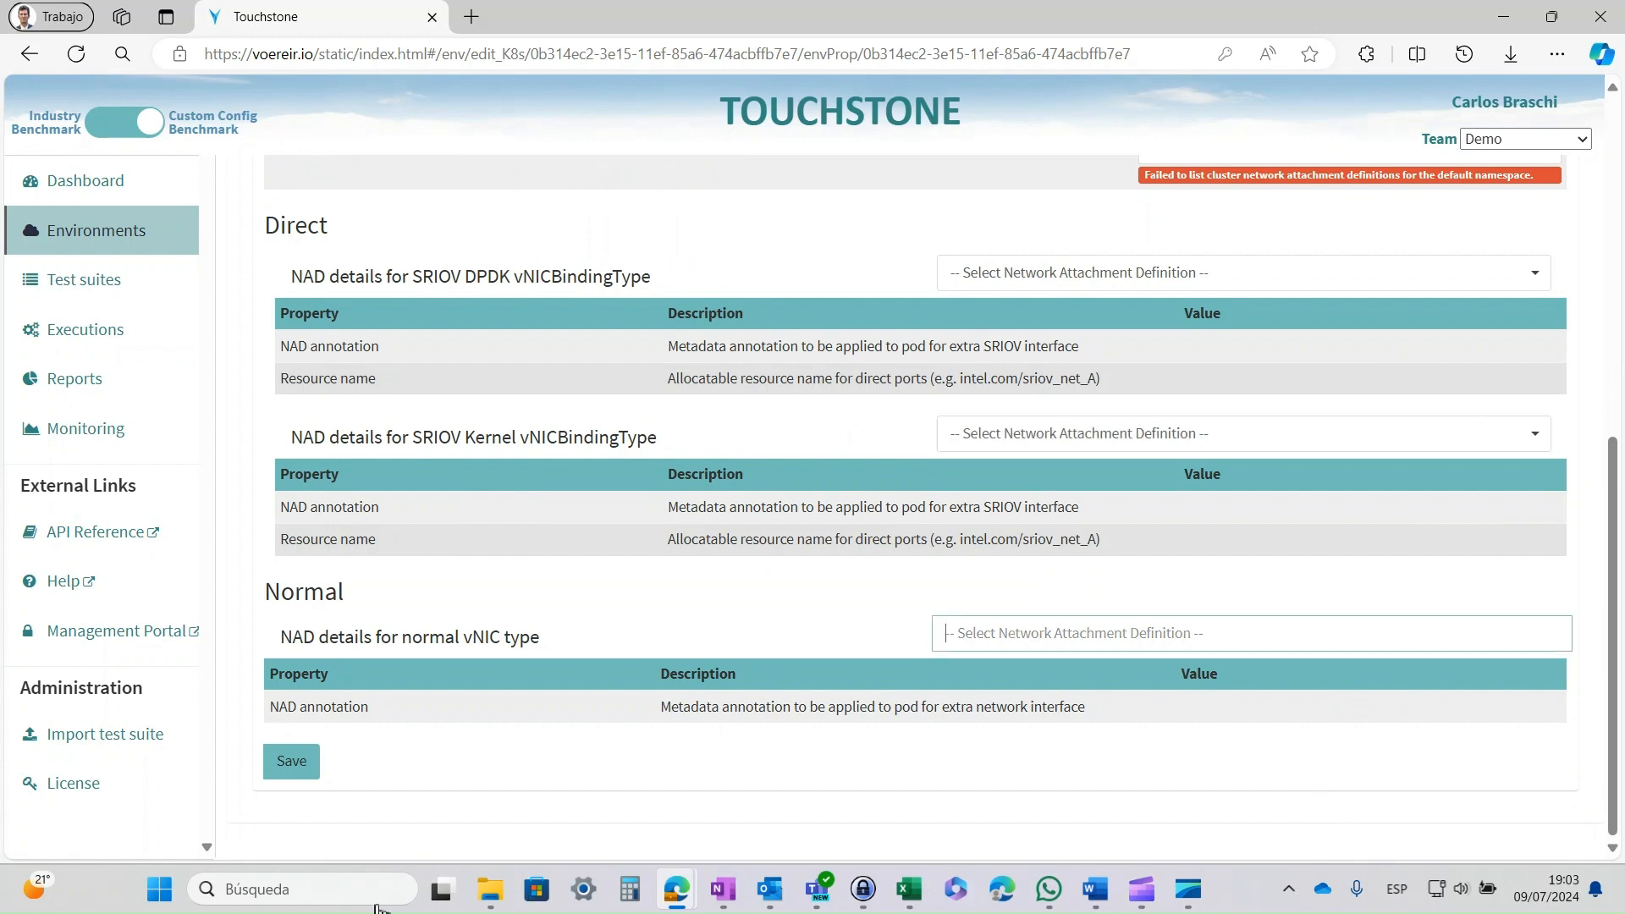
pyautogui.scroll(8, 363, 885)
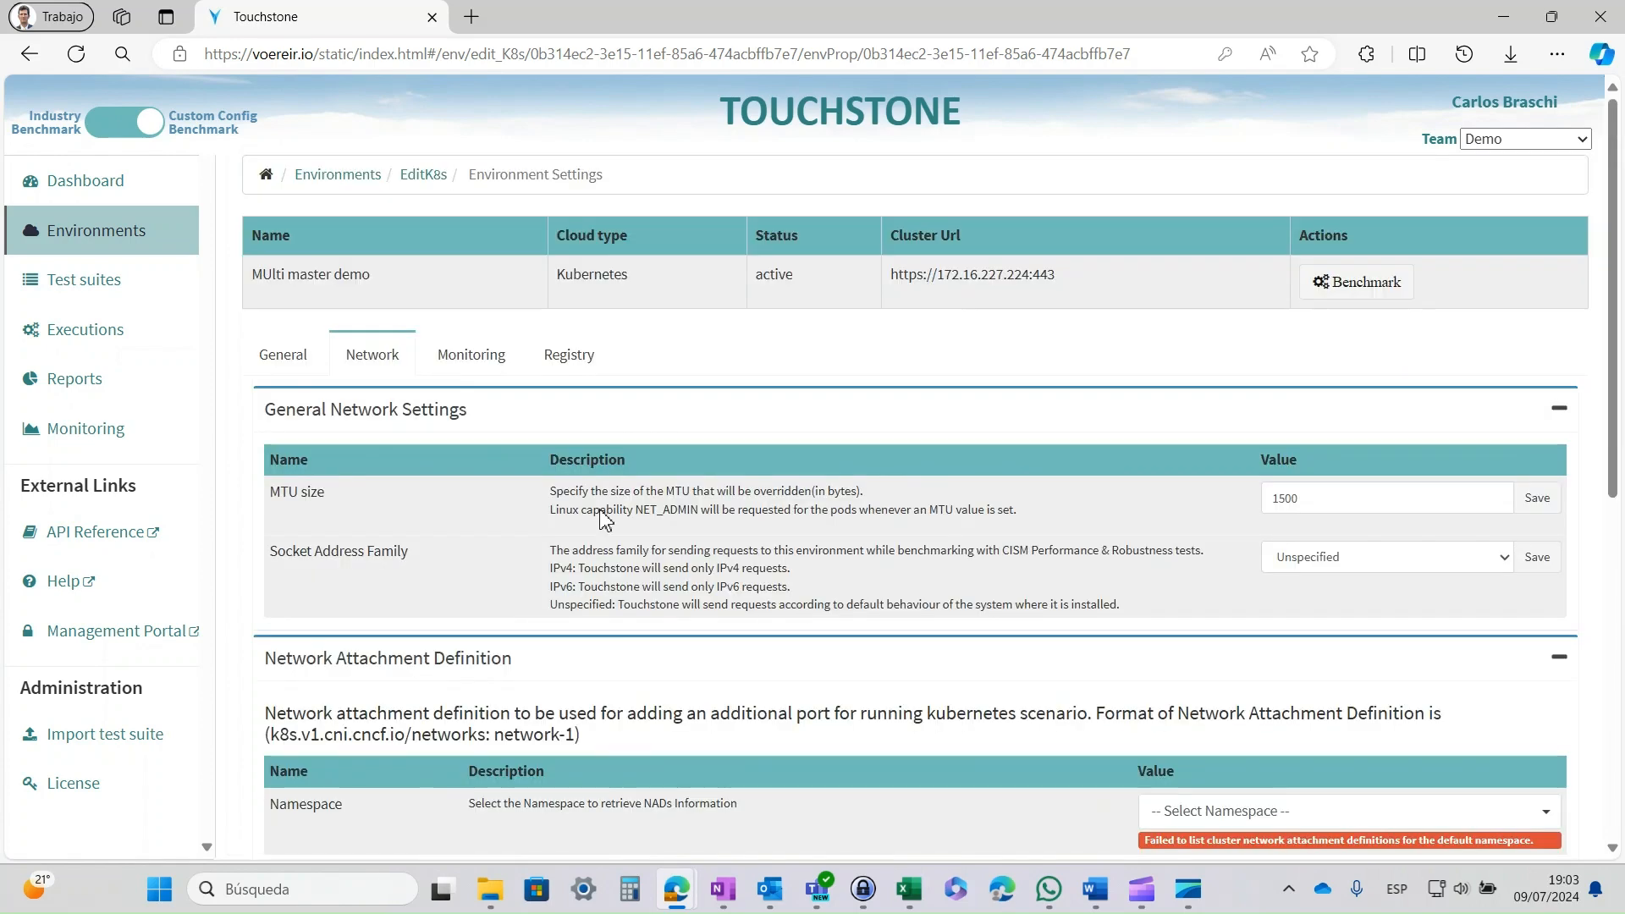
# Step: In the container image registry settings, choose Hosted Public as the default registry type
pyautogui.click(569, 355)
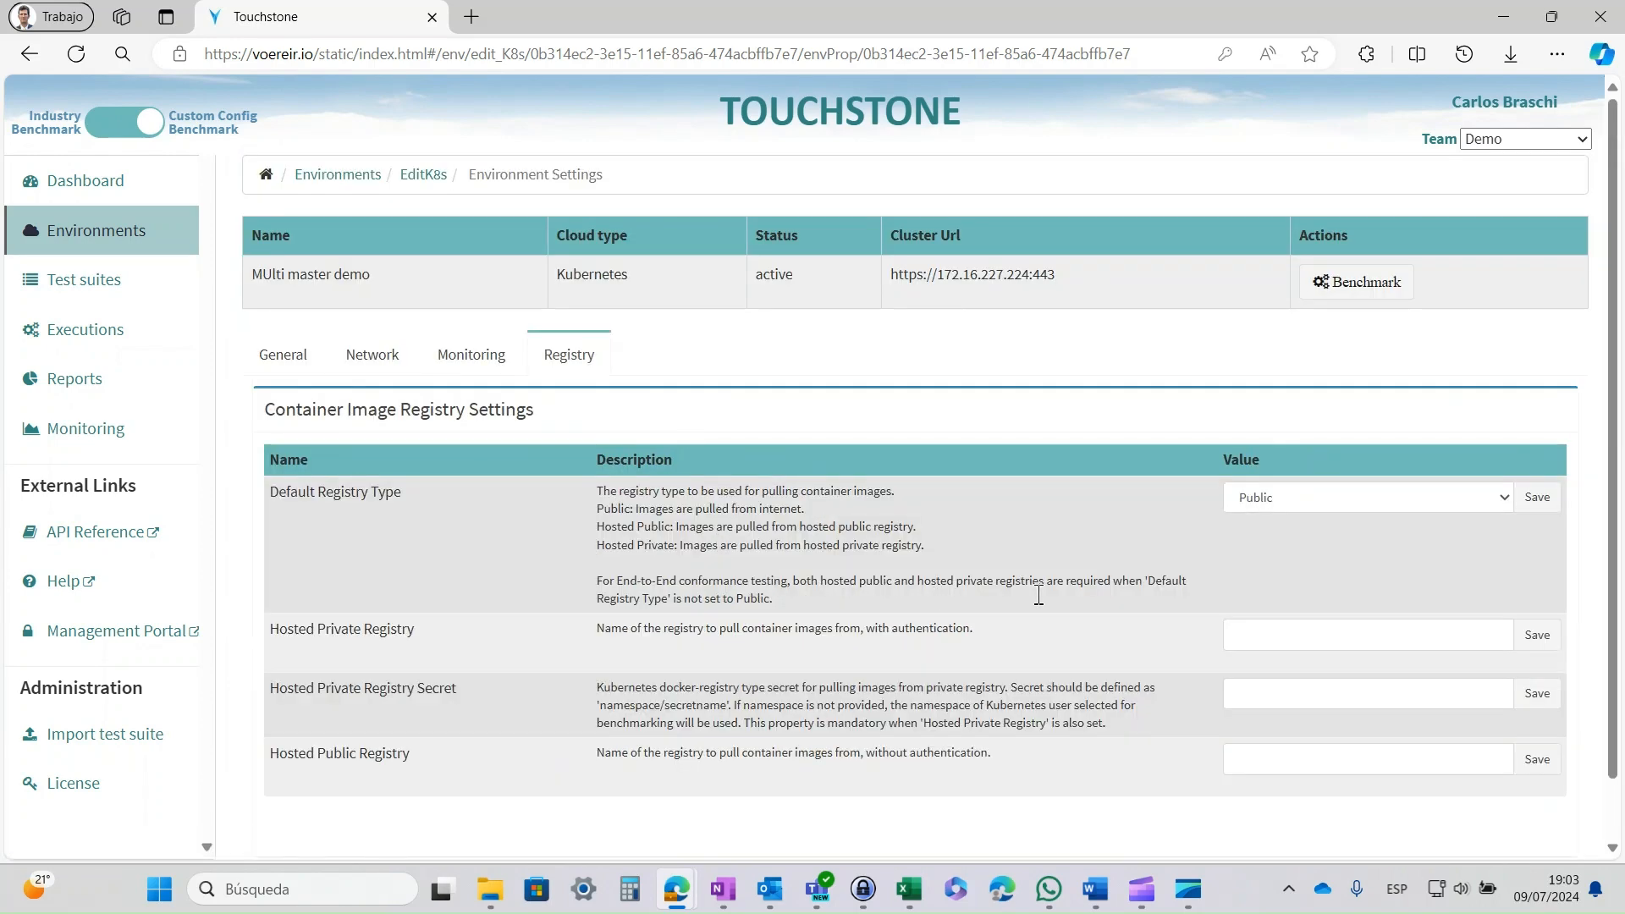
pyautogui.click(1308, 497)
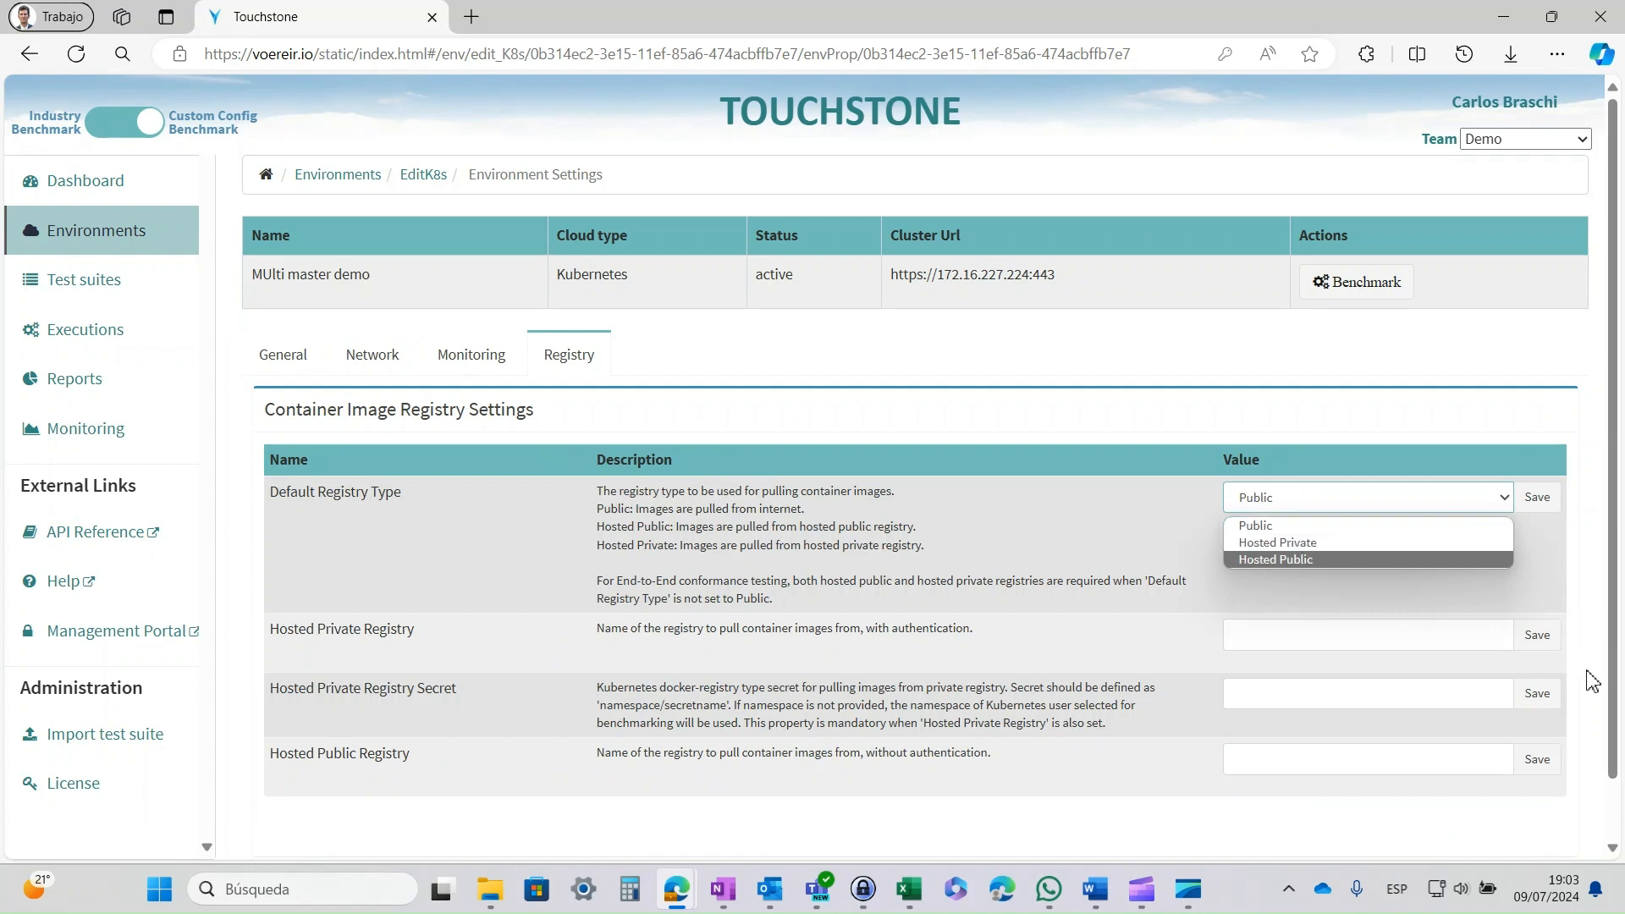
pyautogui.click(1275, 560)
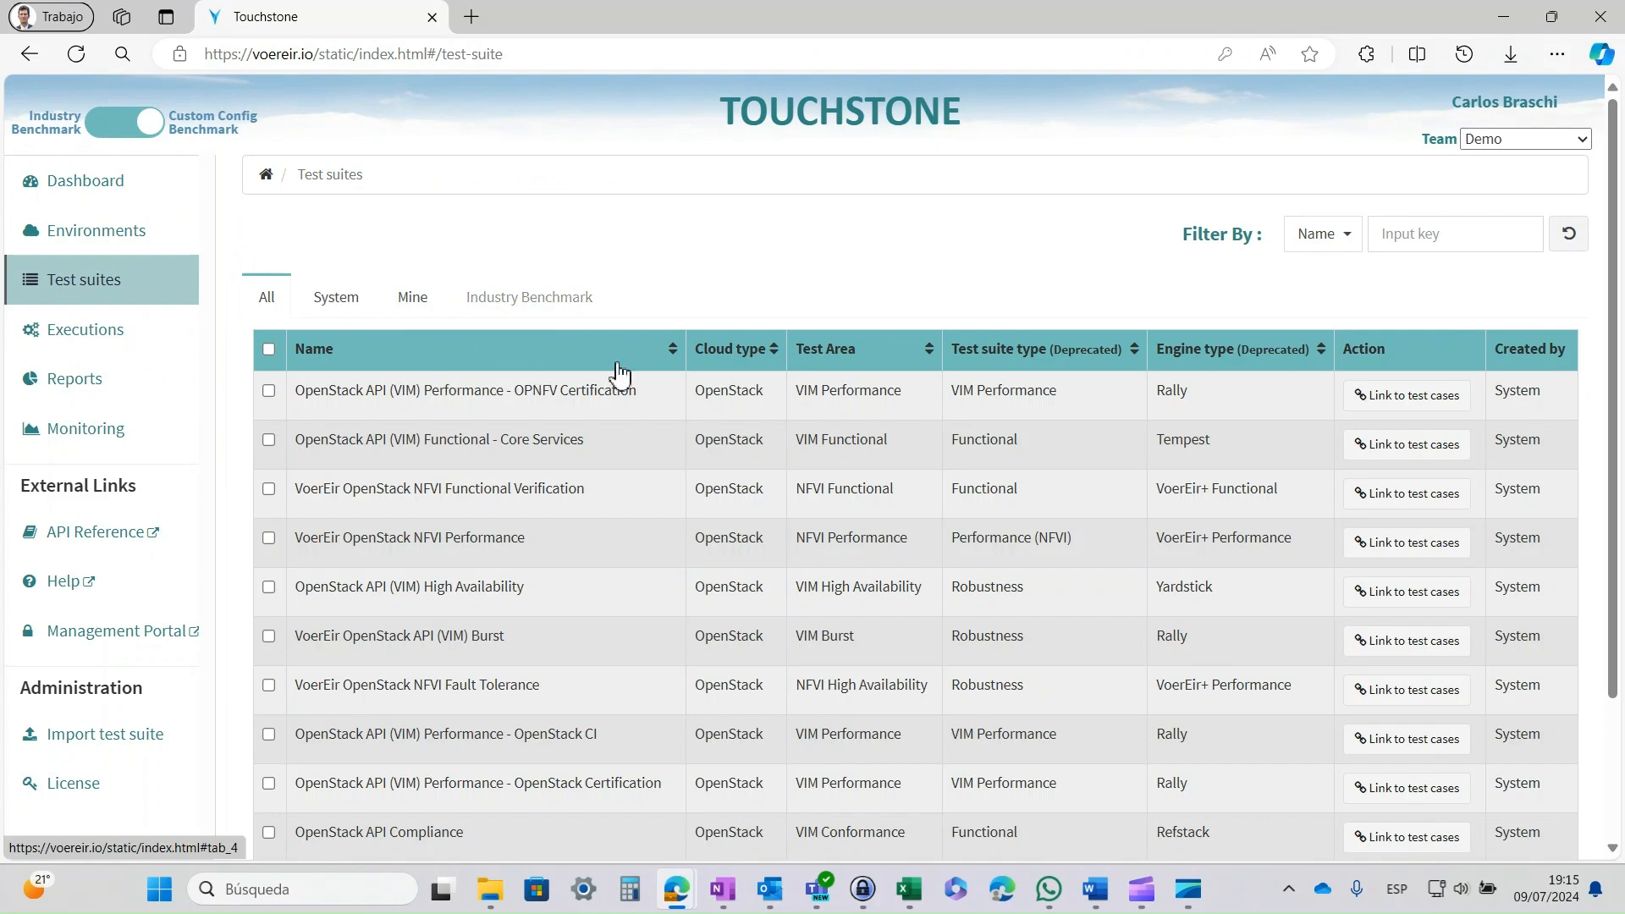
# Step: Show the Industry Benchmark test suites and filter them by cloud type Kubernetes
pyautogui.click(529, 296)
pyautogui.press('Down')
pyautogui.press('Return')
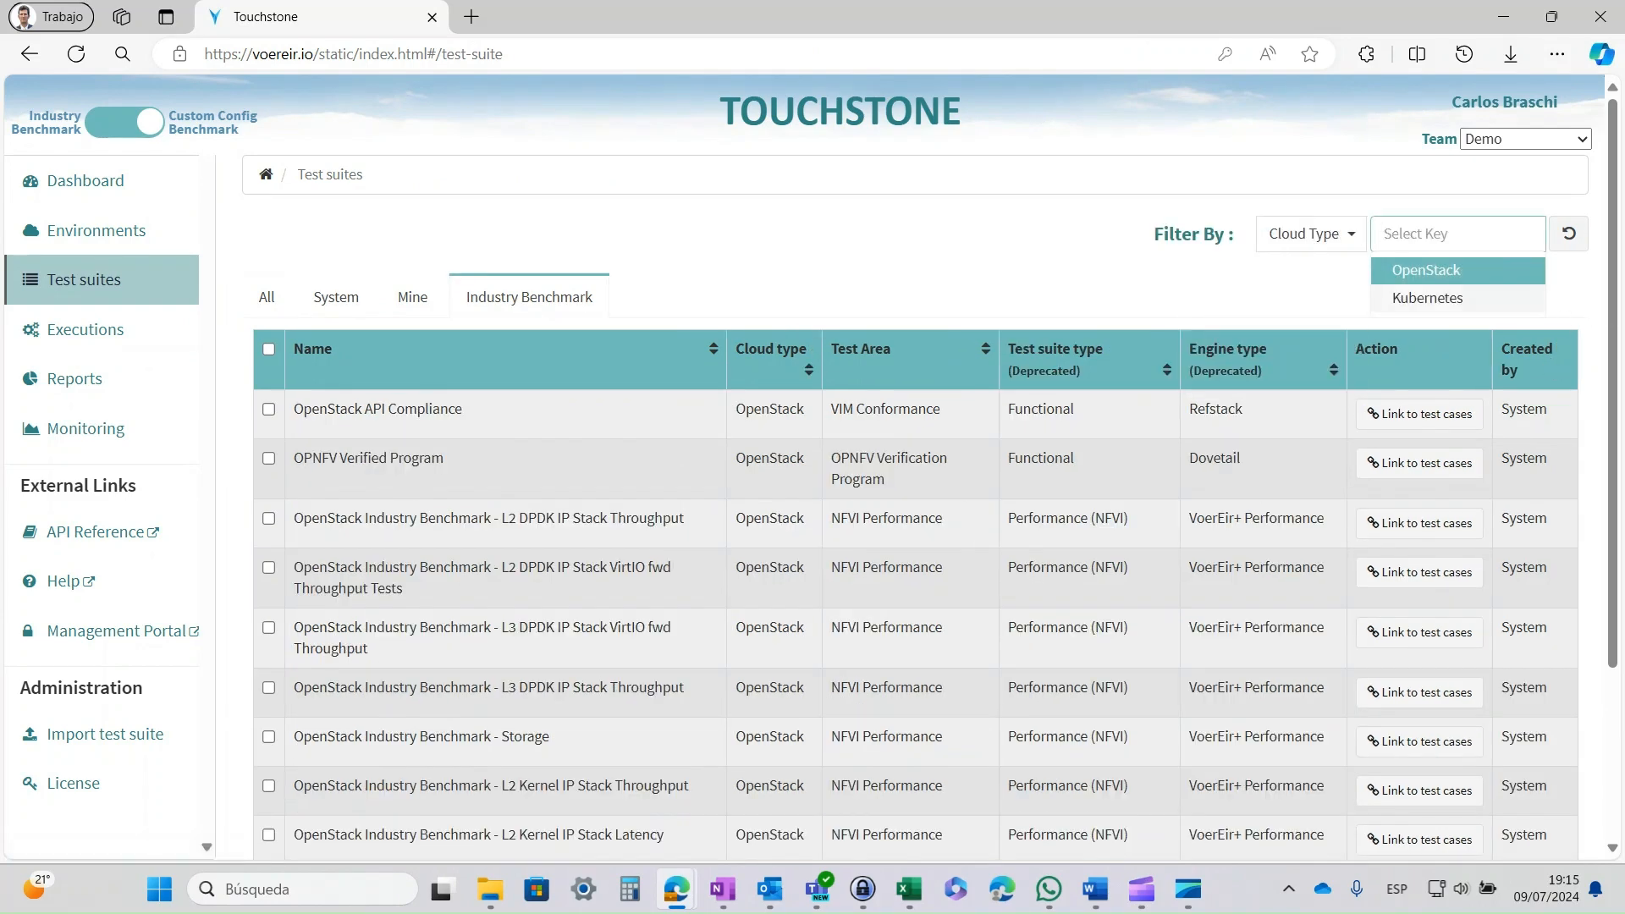
pyautogui.press('Down')
pyautogui.press('Return')
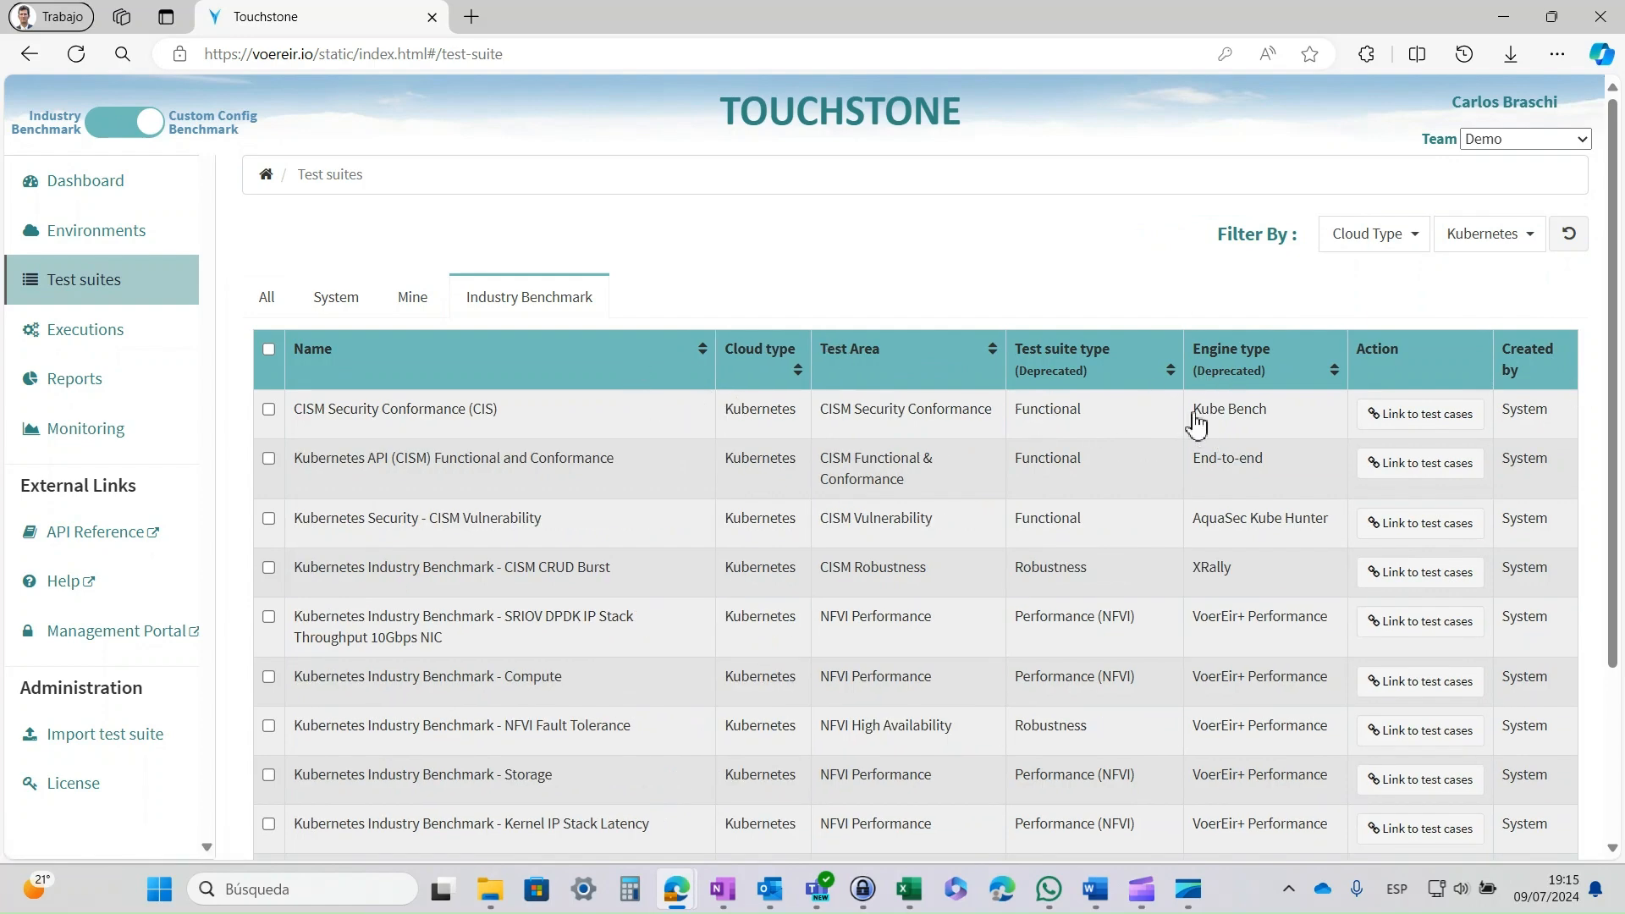
# Step: Sort the Kubernetes test suites by test area in descending order and show 20 entries per page
pyautogui.scroll(-3, 1469, 624)
pyautogui.scroll(-1, 1468, 623)
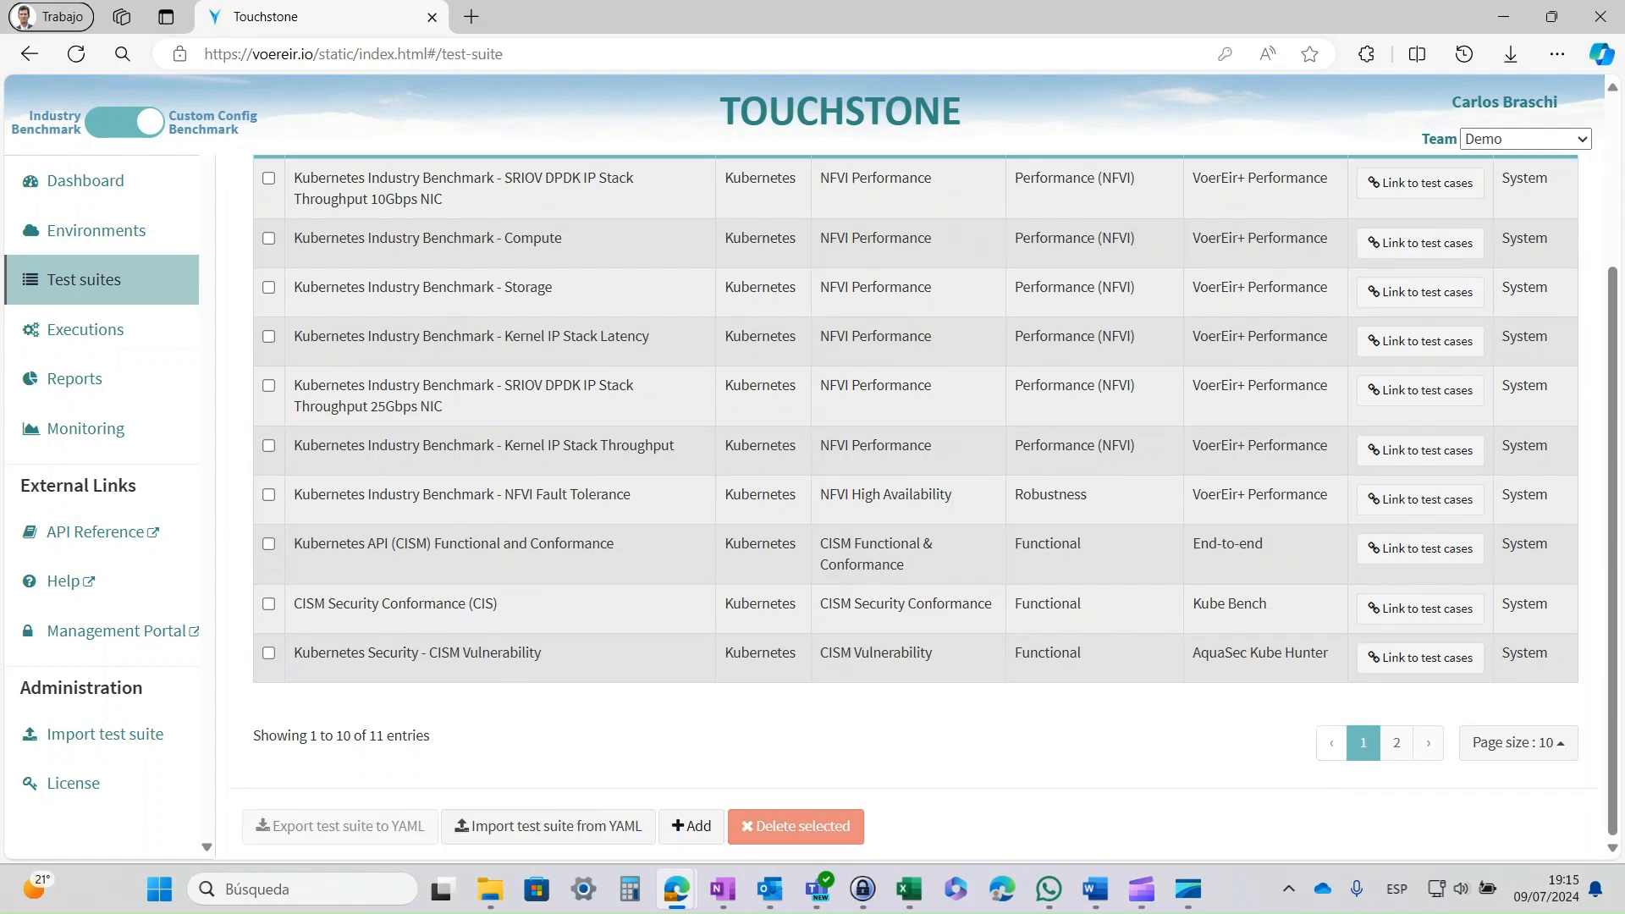
pyautogui.click(1518, 742)
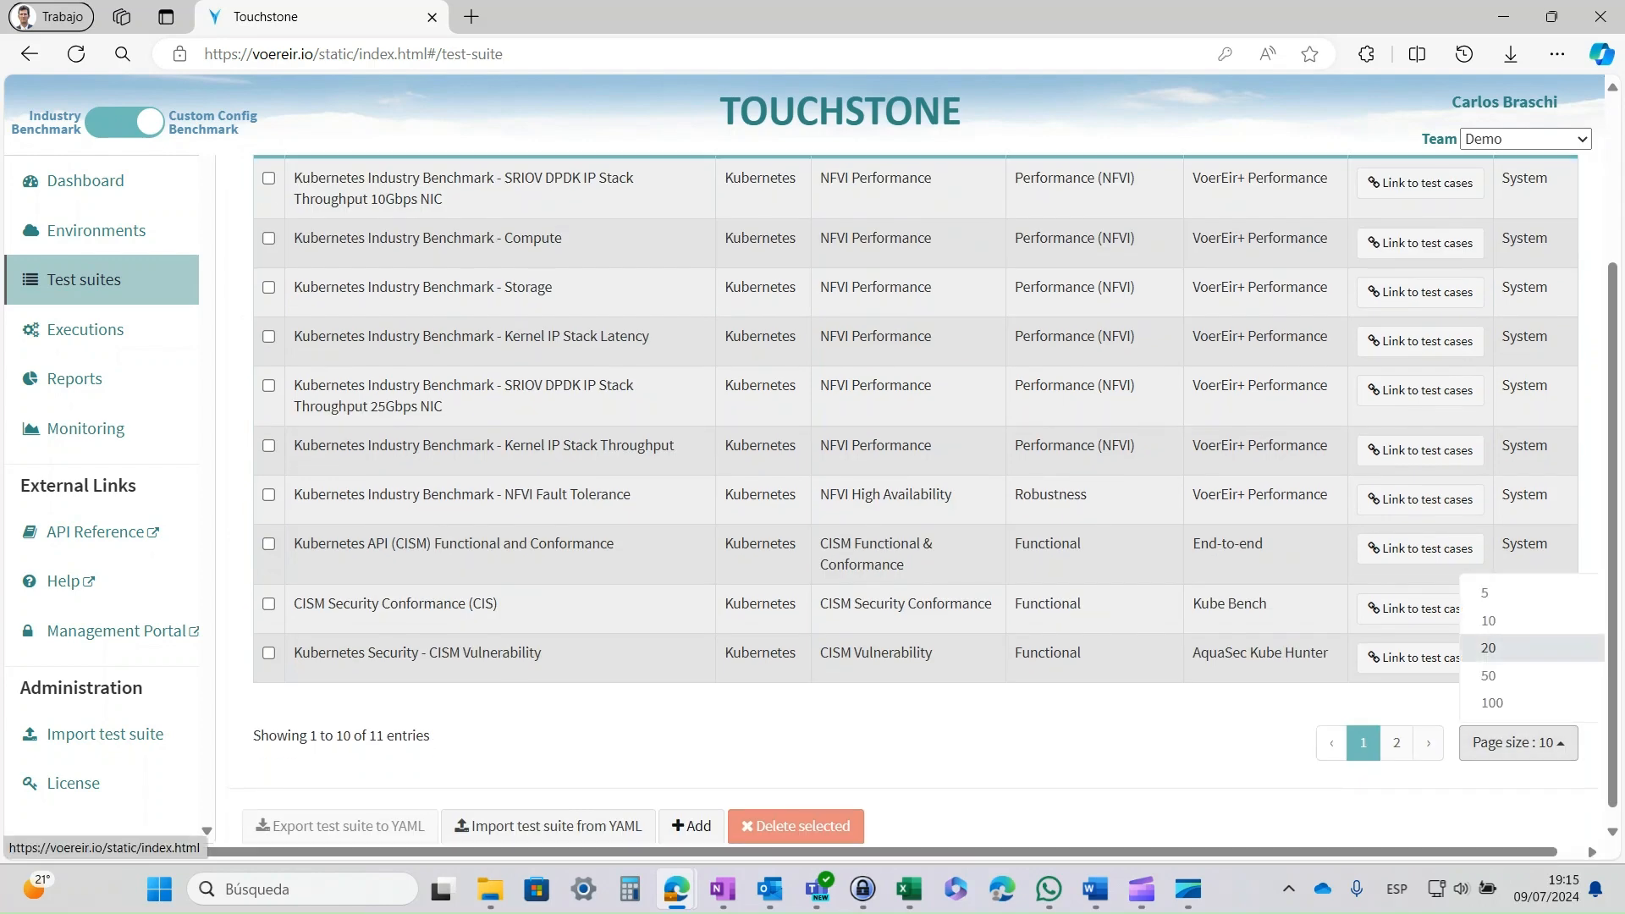
pyautogui.click(1488, 648)
pyautogui.scroll(3, 1397, 775)
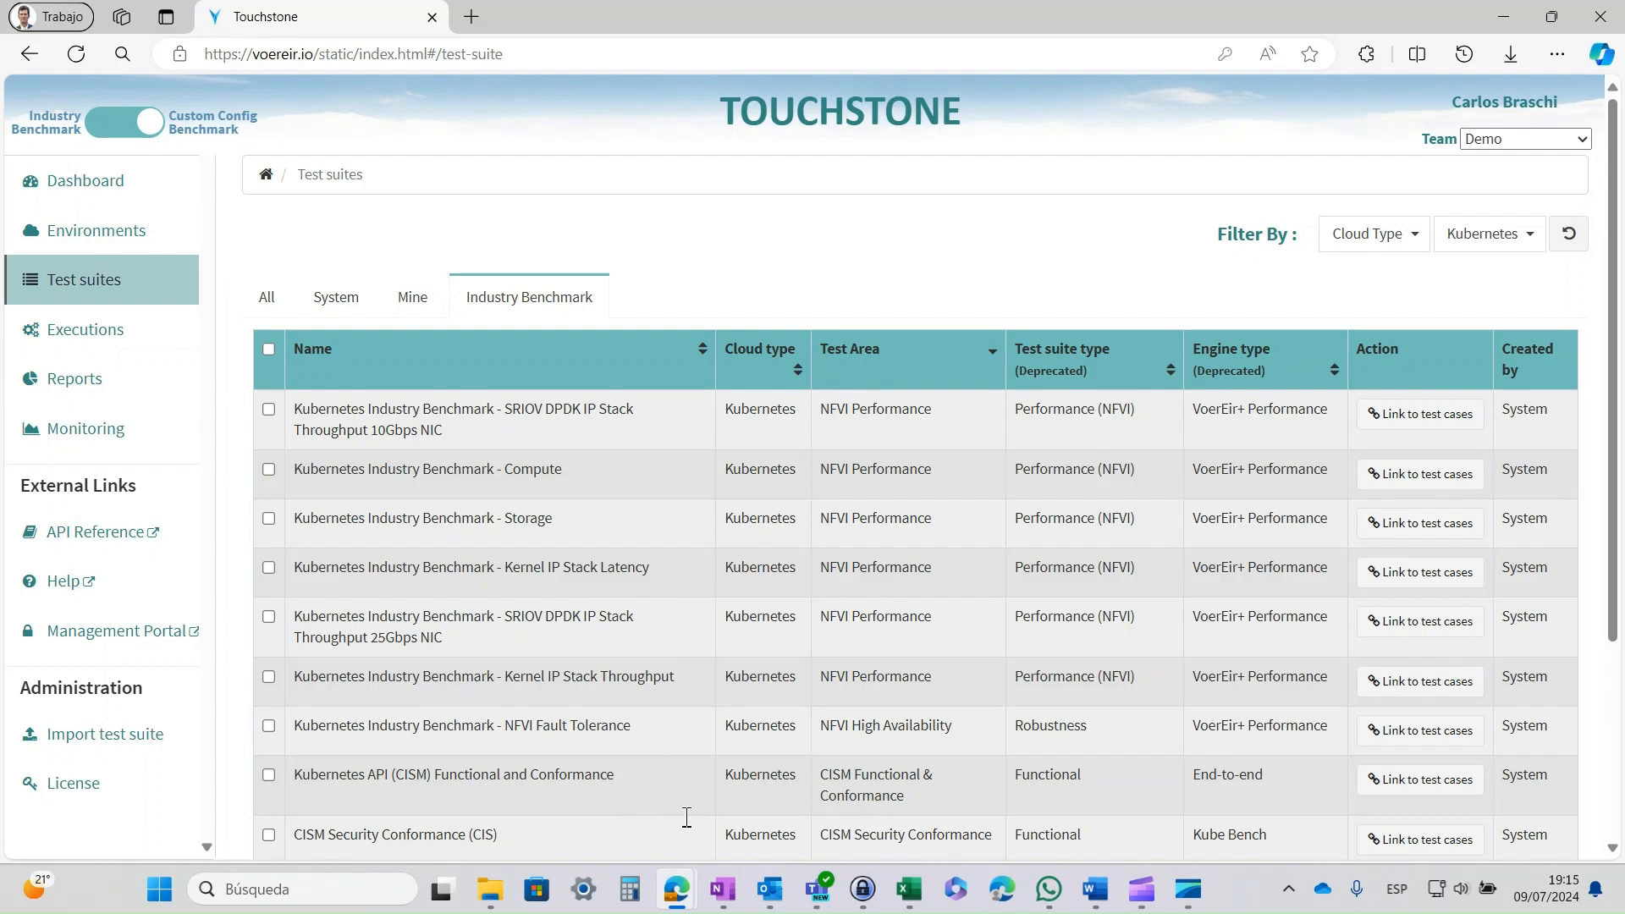
pyautogui.scroll(-3, 689, 725)
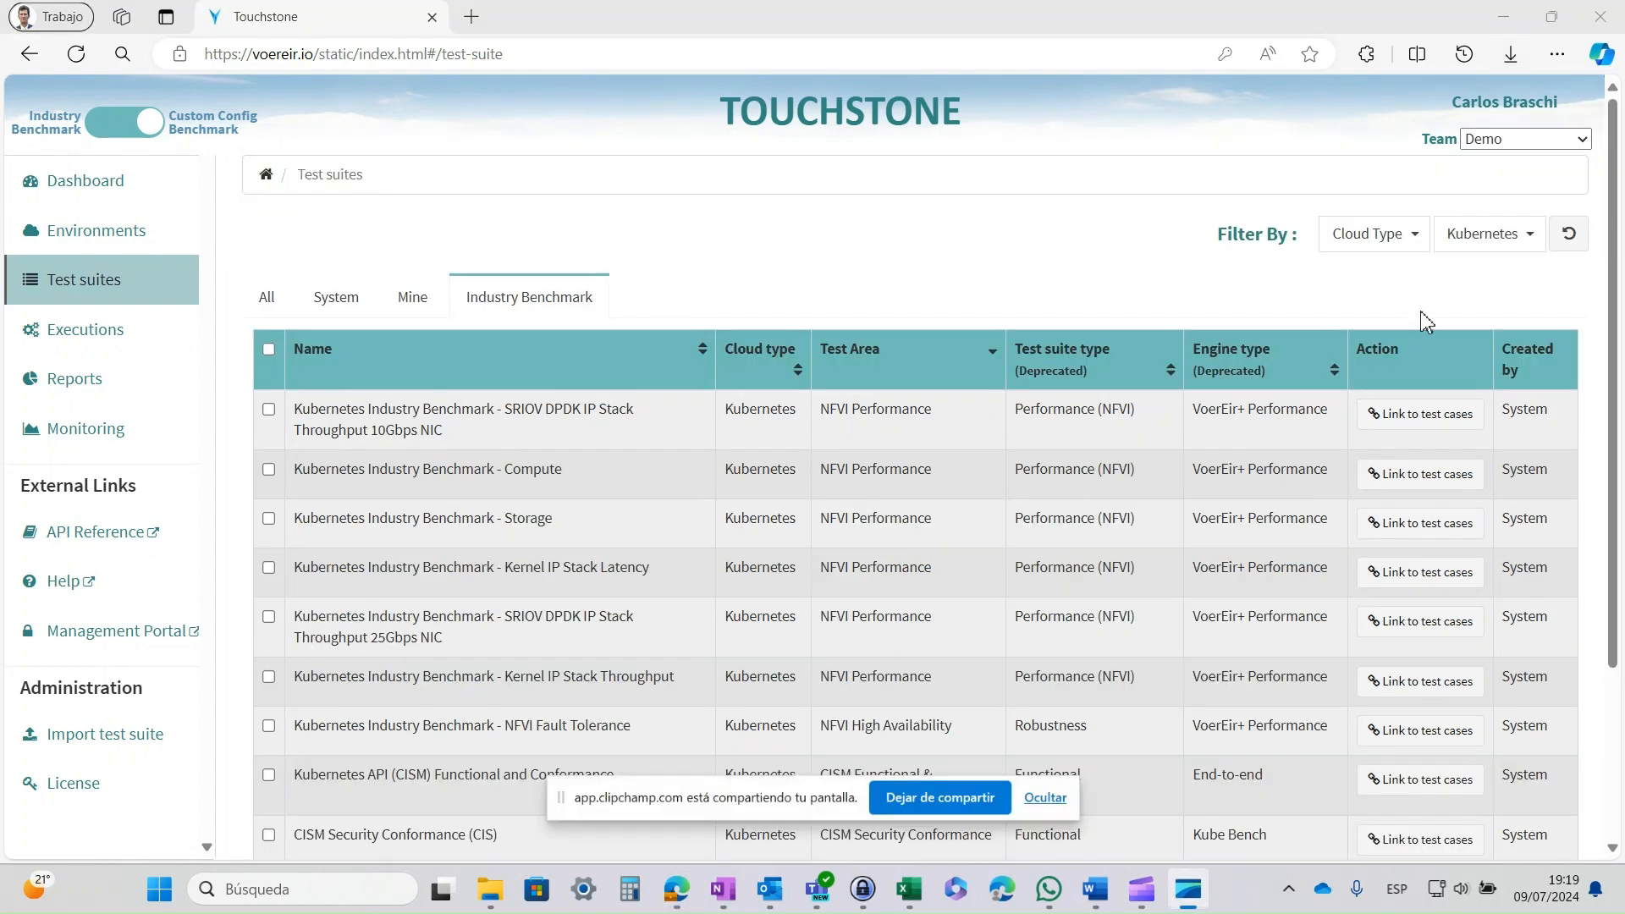
# Step: Switch the Kubernetes test suite list to the user's own test suites
pyautogui.click(412, 297)
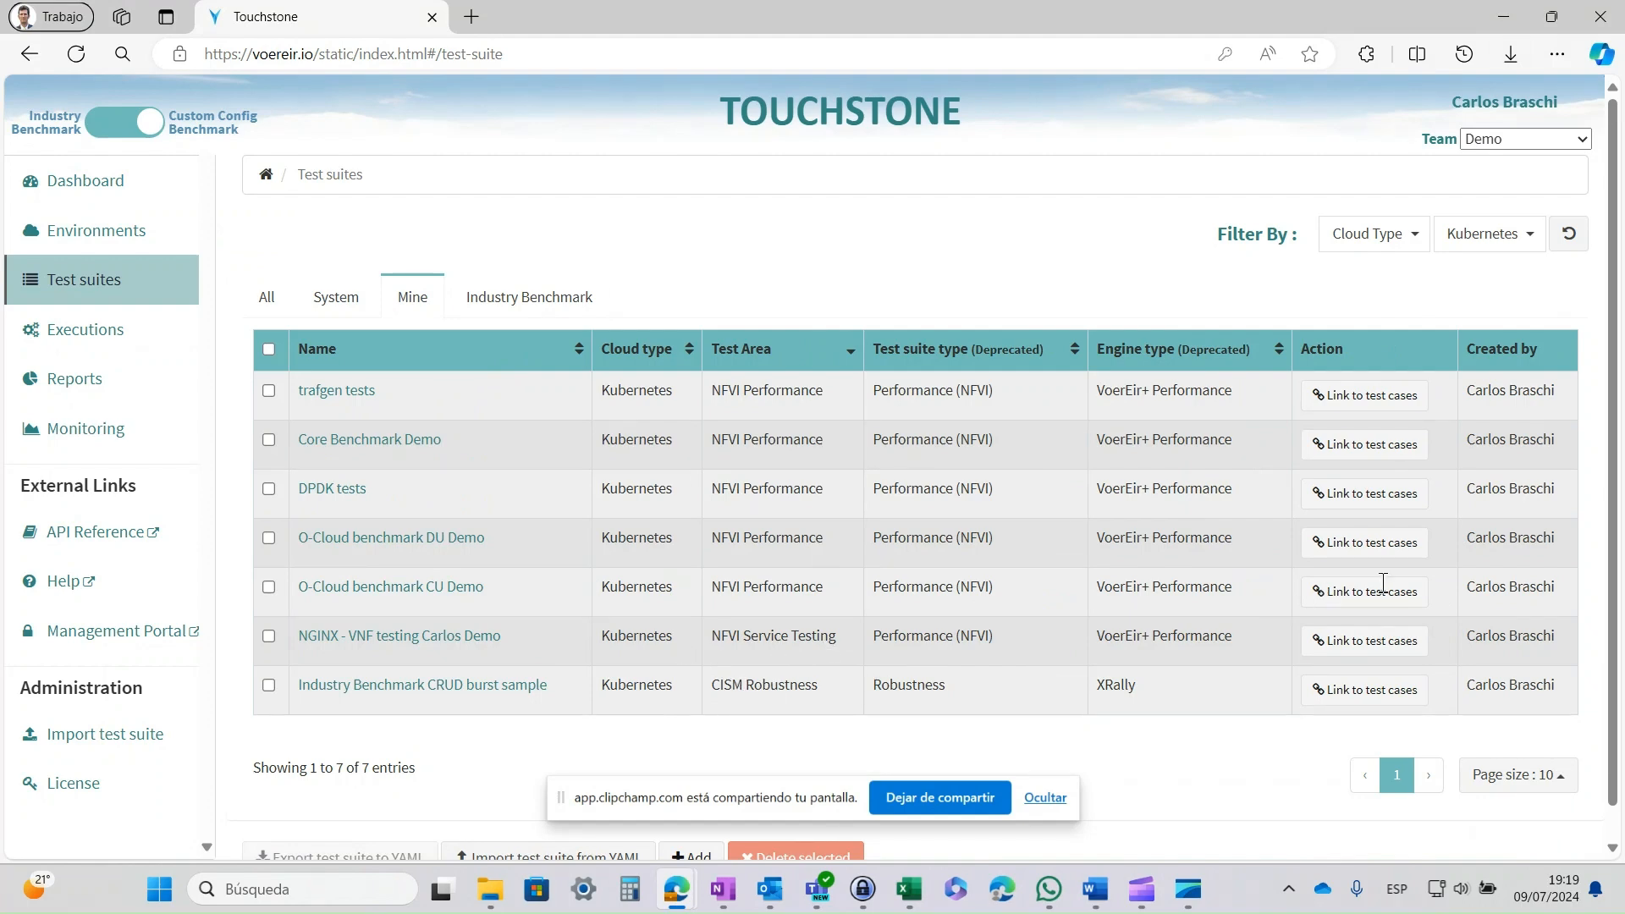
# Step: Open the test cases linked to the Core Benchmark Demo suite, show 20 entries per page, and review the list
pyautogui.click(1365, 444)
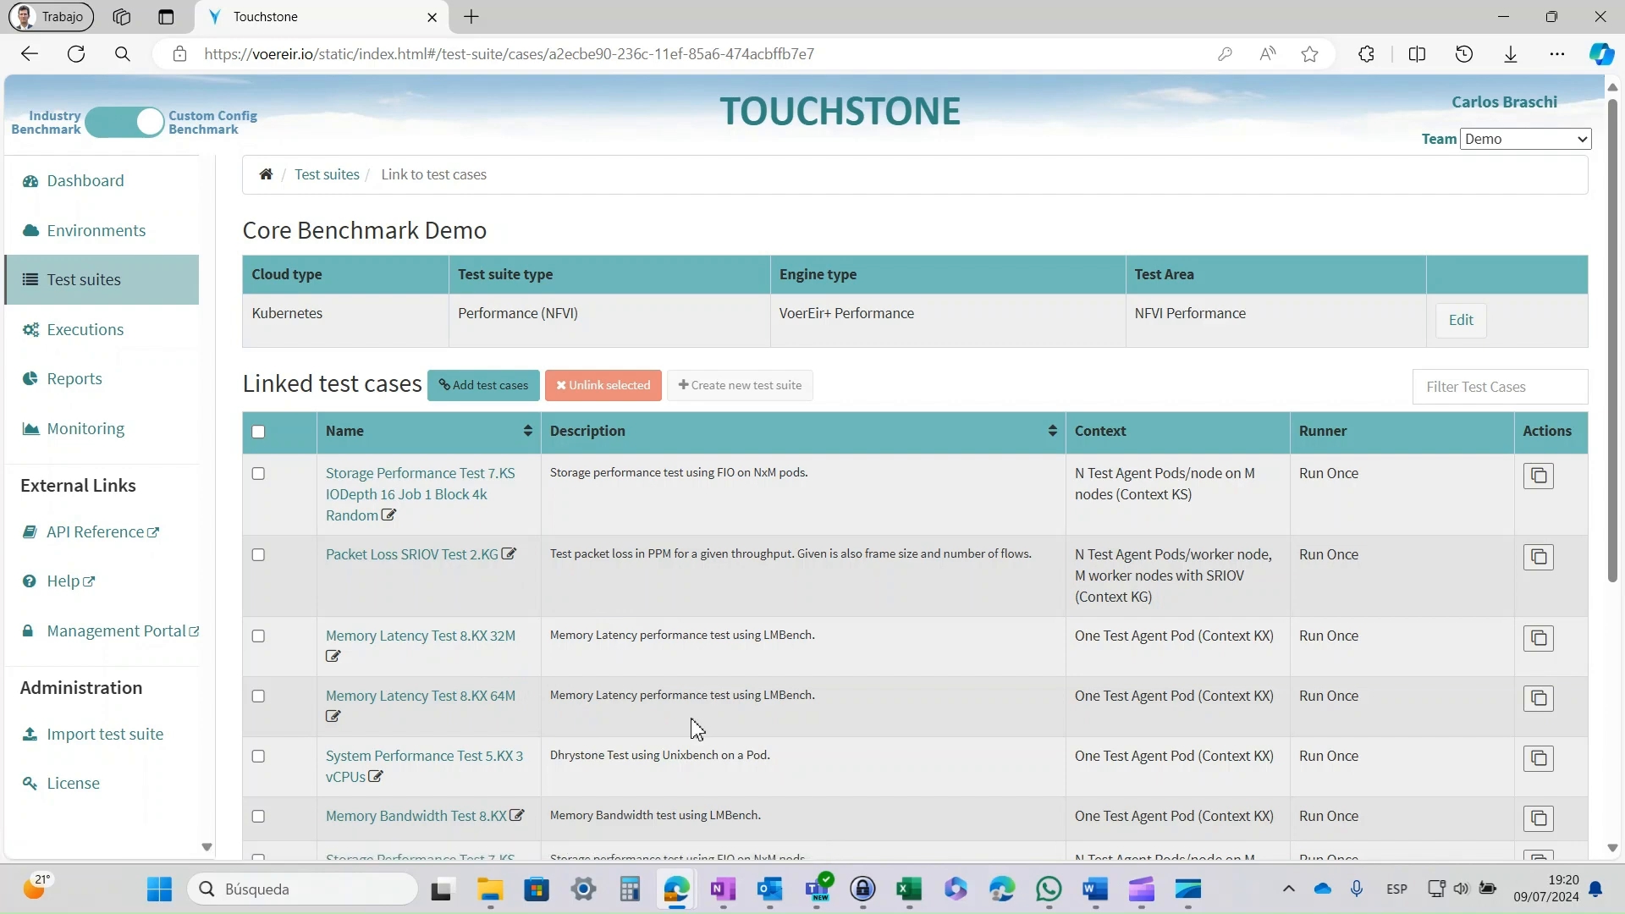
pyautogui.scroll(-2, 690, 725)
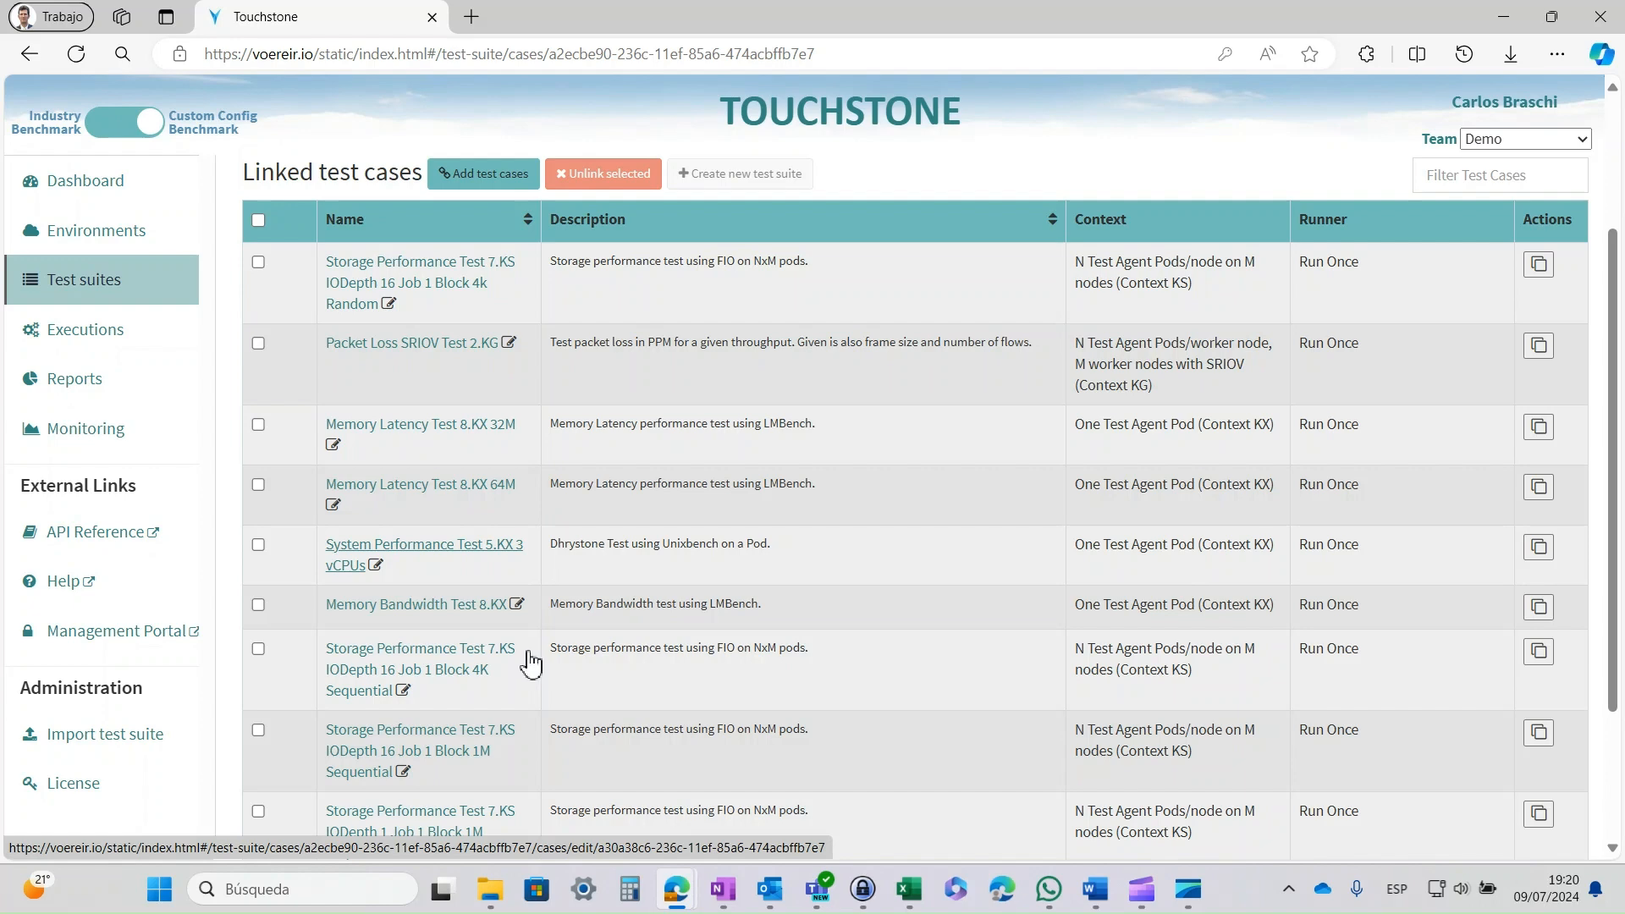
pyautogui.scroll(-3, 736, 722)
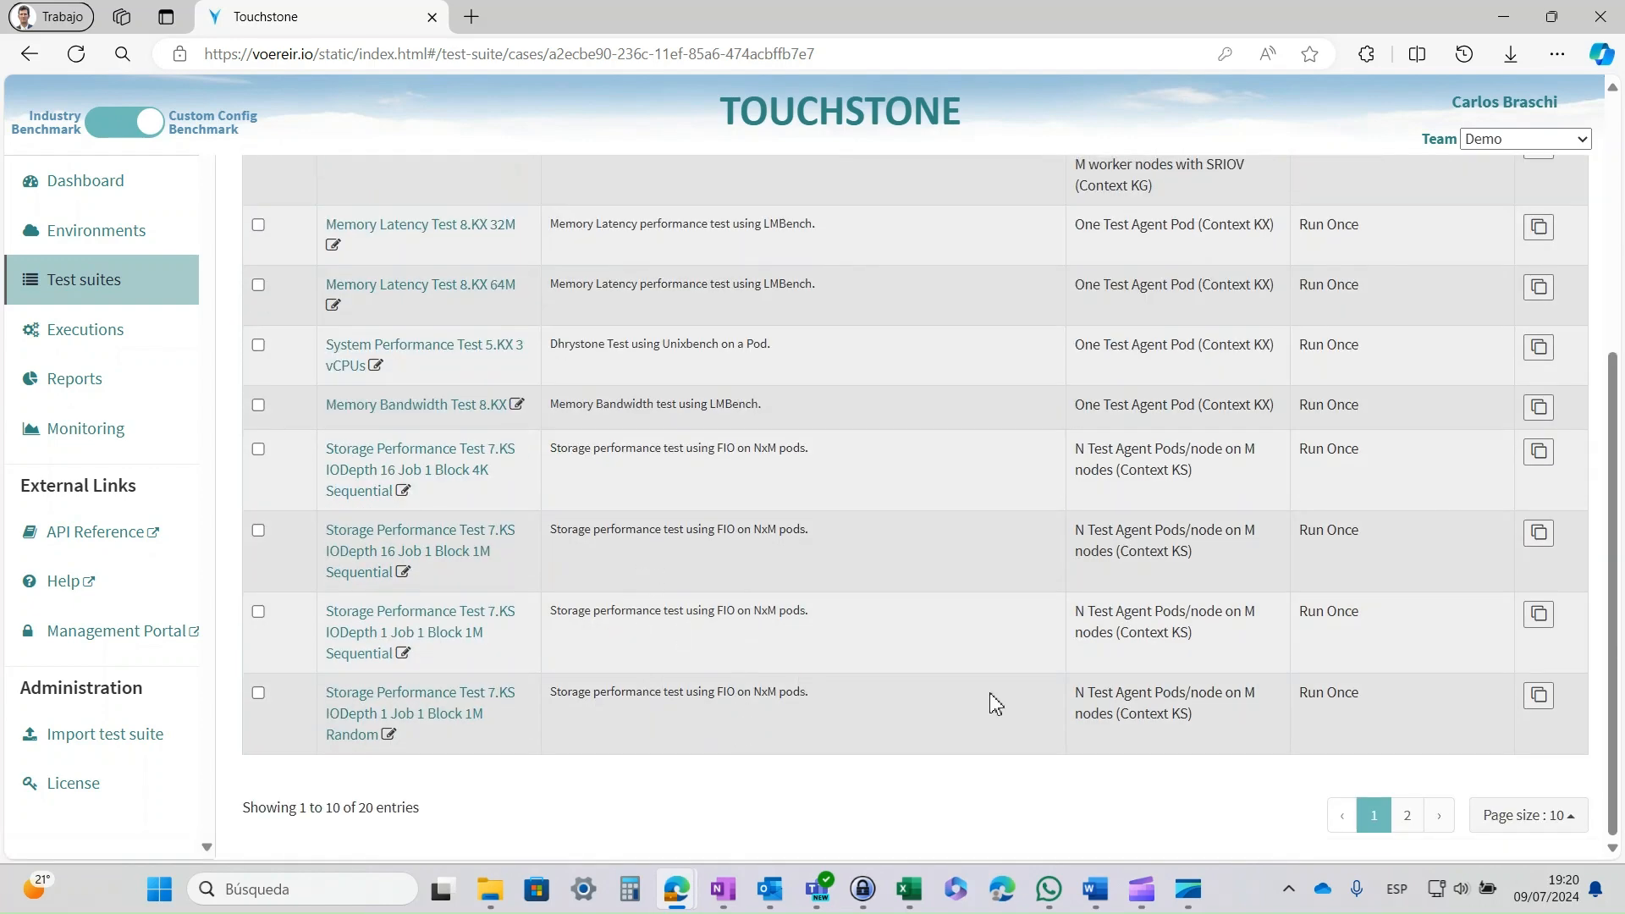
pyautogui.click(1528, 815)
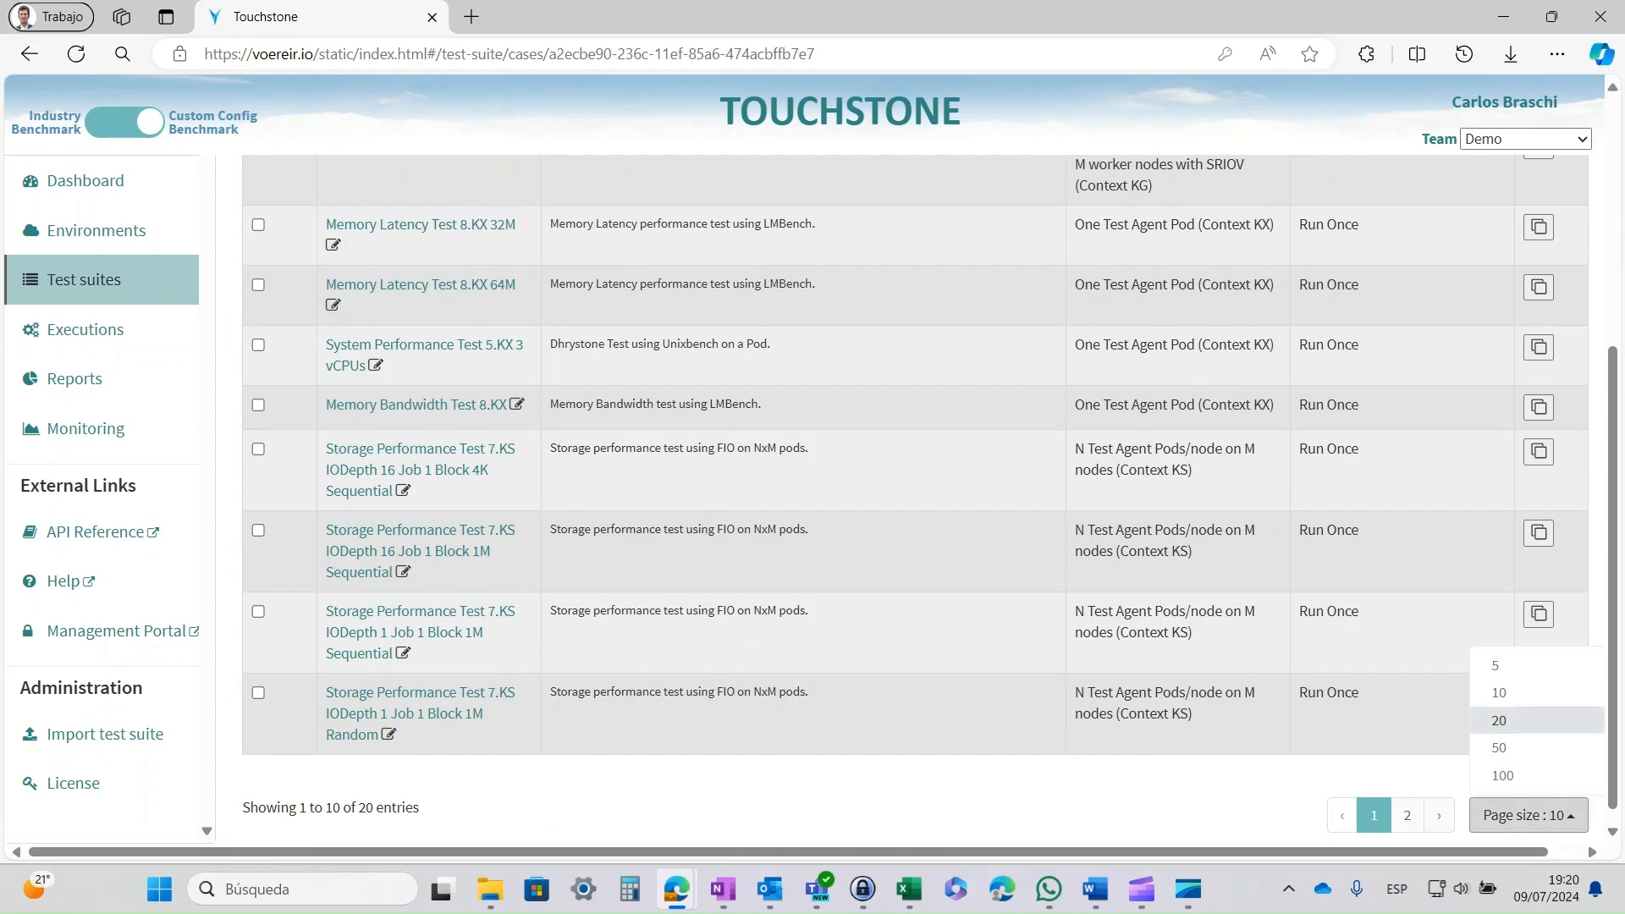
pyautogui.click(1499, 720)
pyautogui.scroll(-3, 927, 679)
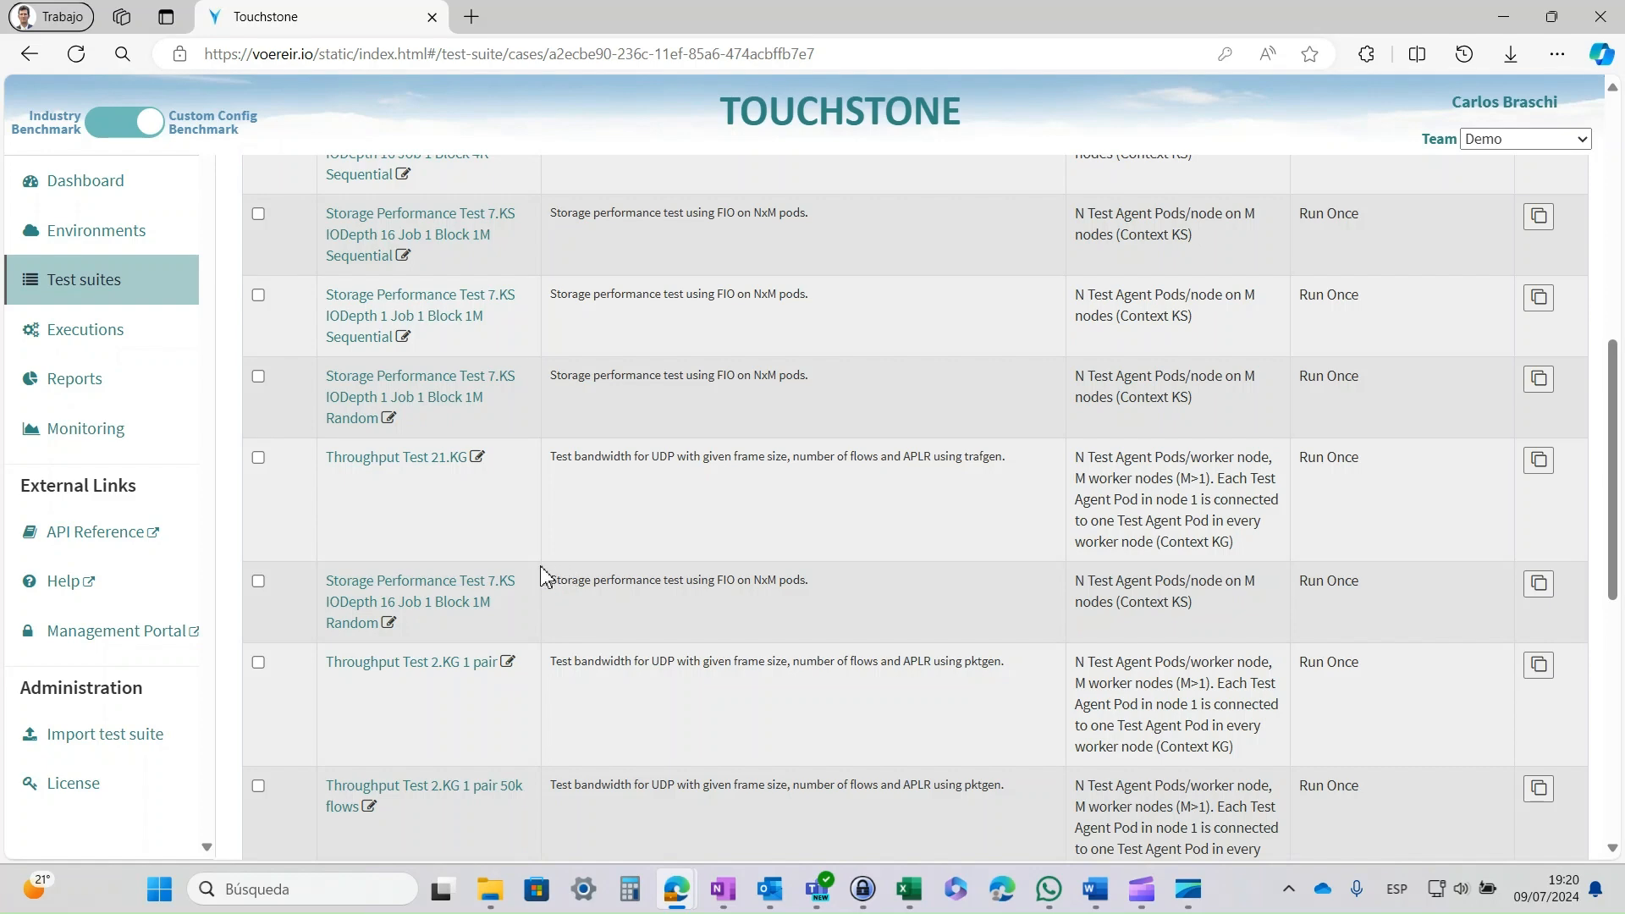
pyautogui.scroll(-3, 773, 787)
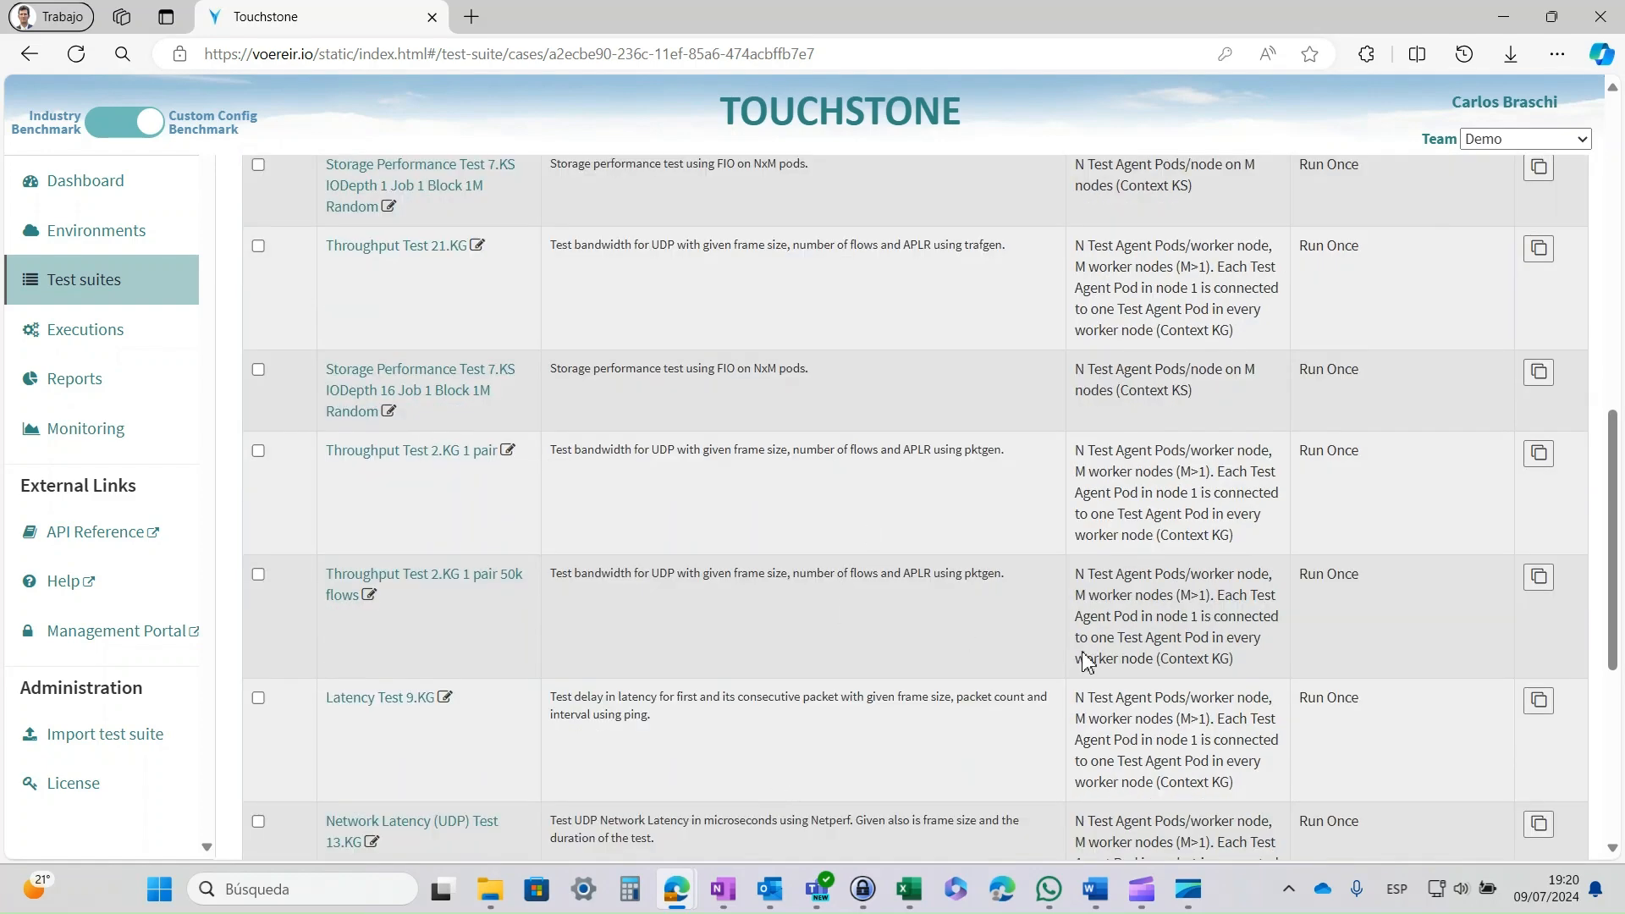
pyautogui.scroll(-2, 554, 853)
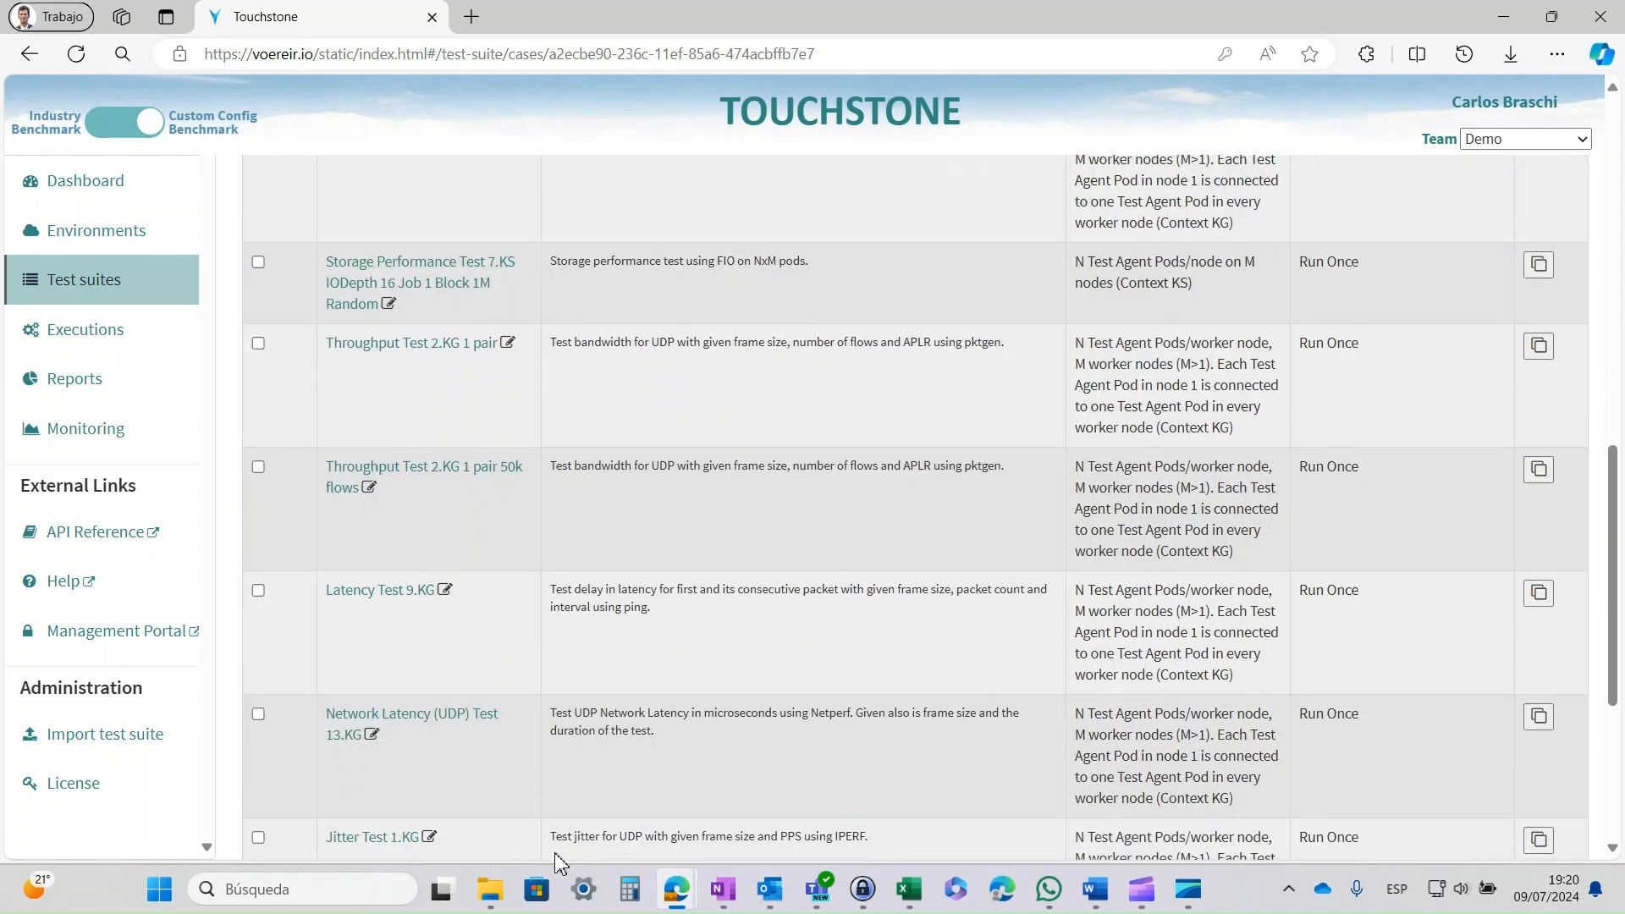
pyautogui.scroll(-2, 555, 851)
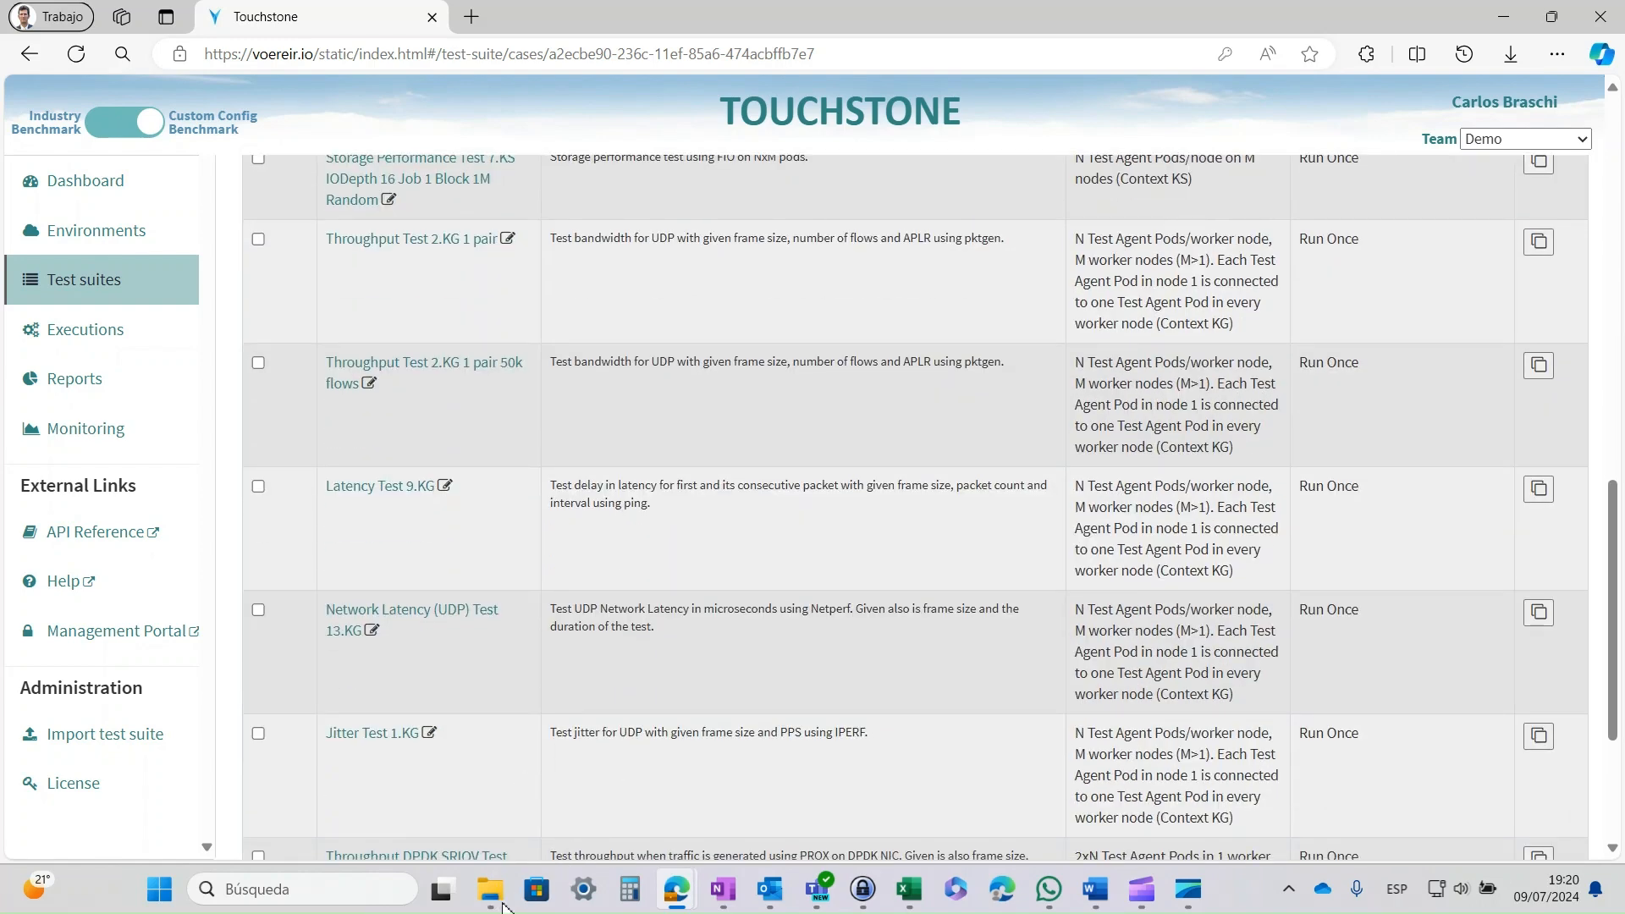
pyautogui.scroll(-3, 627, 787)
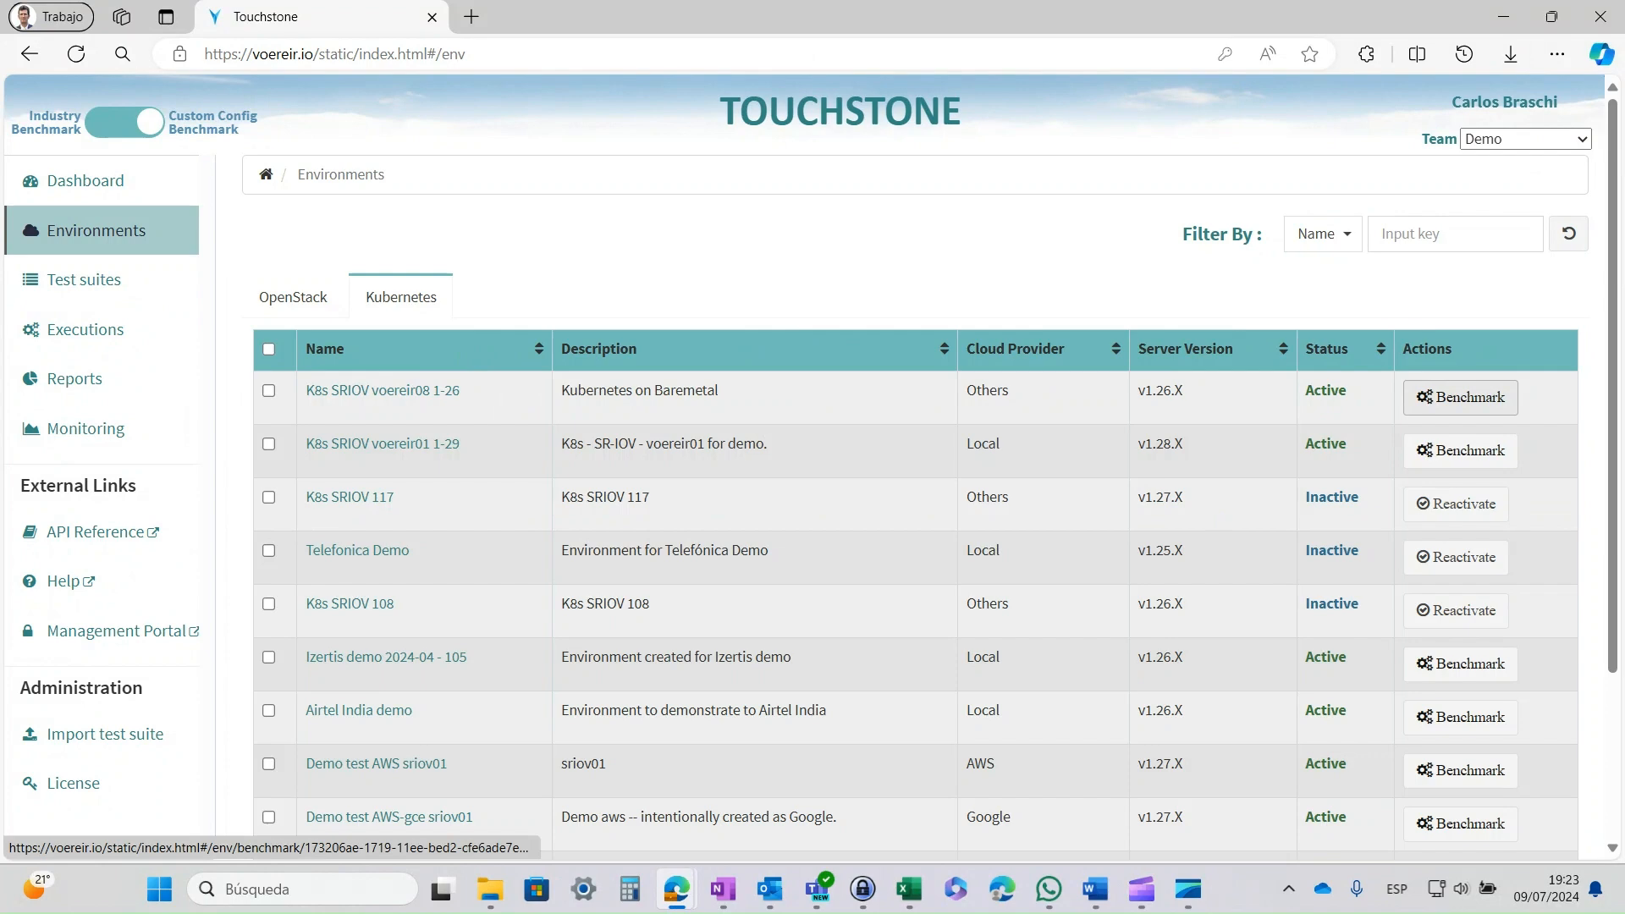
# Step: Set up an NFVI performance benchmark of the K8s SRIOV voereir08 1-26 environment with the Core Benchmark Demo test suite
pyautogui.click(1461, 397)
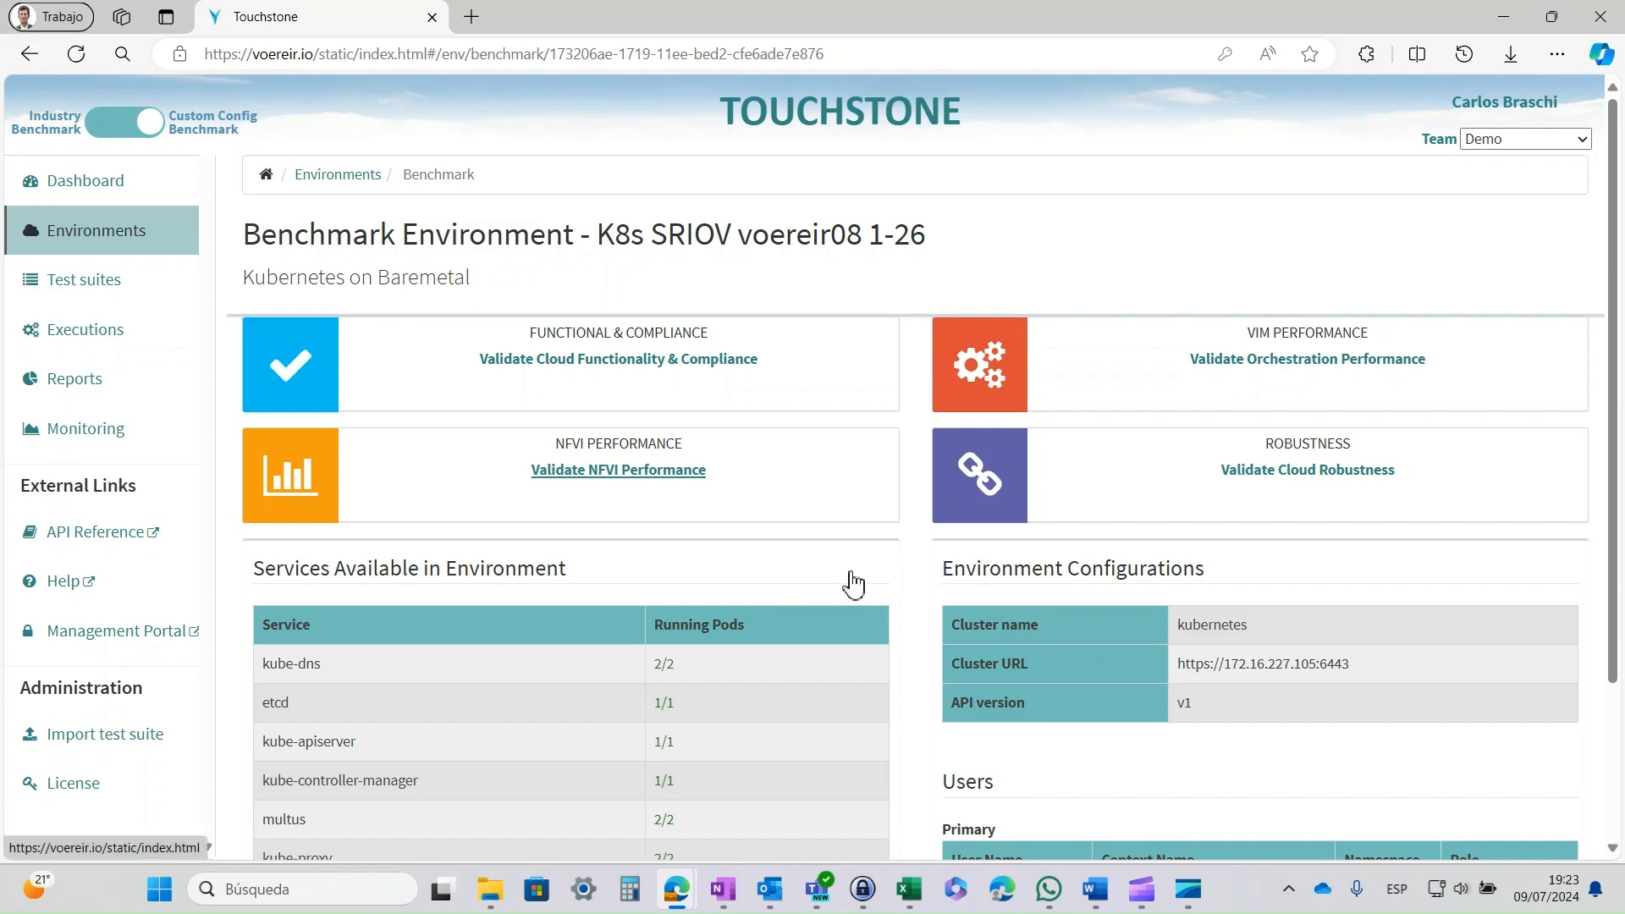
pyautogui.click(806, 571)
pyautogui.click(944, 180)
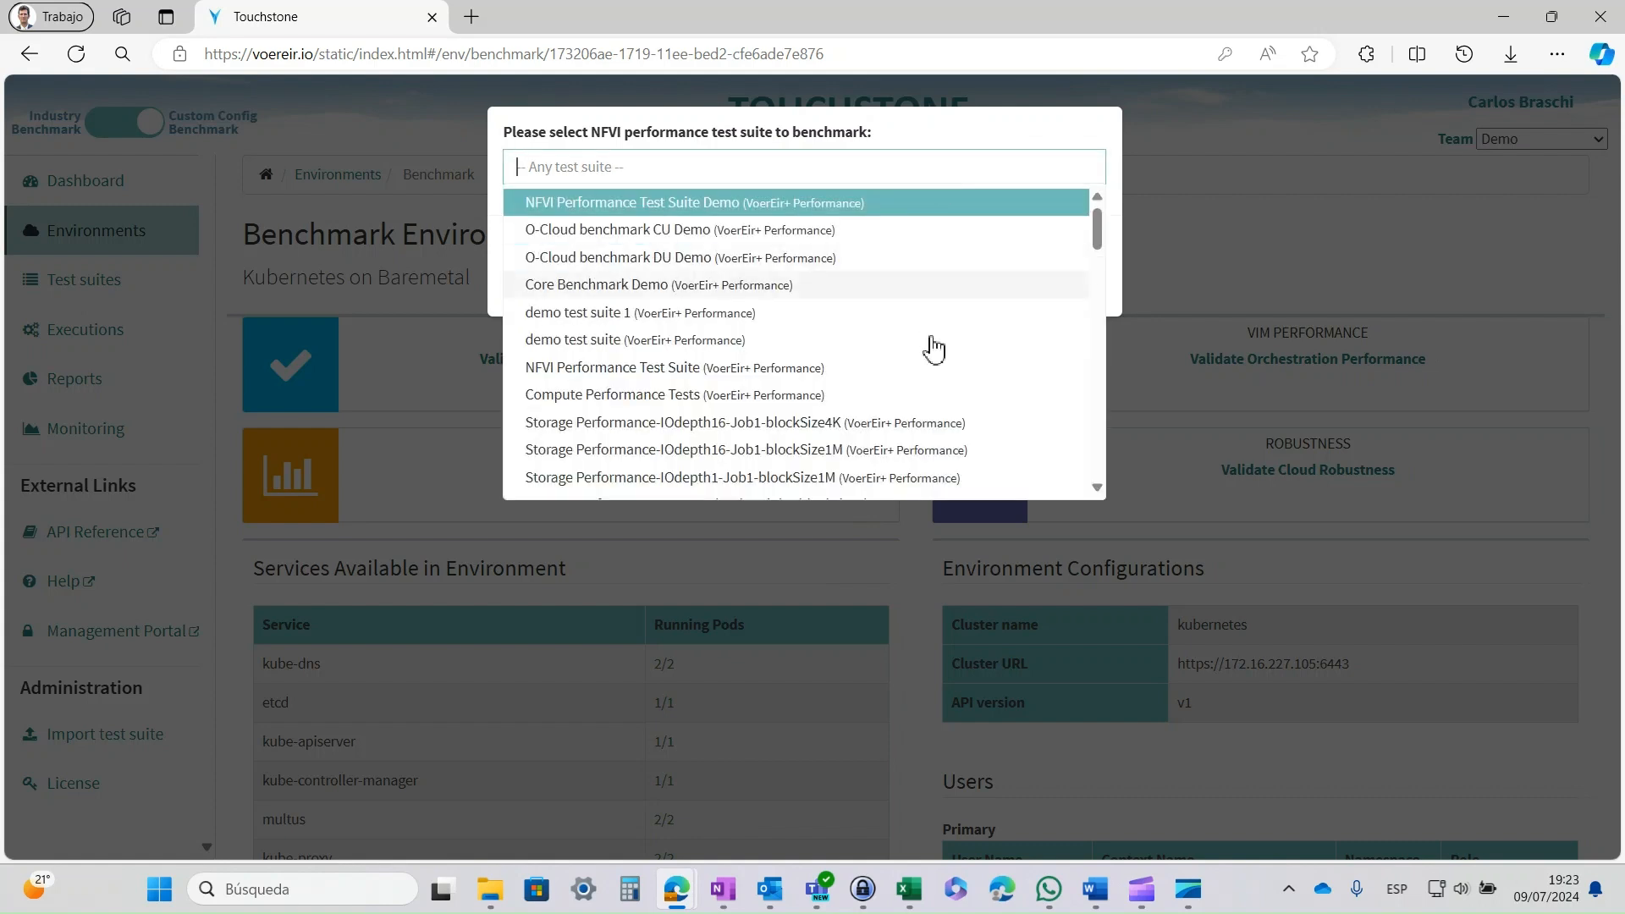
pyautogui.click(932, 286)
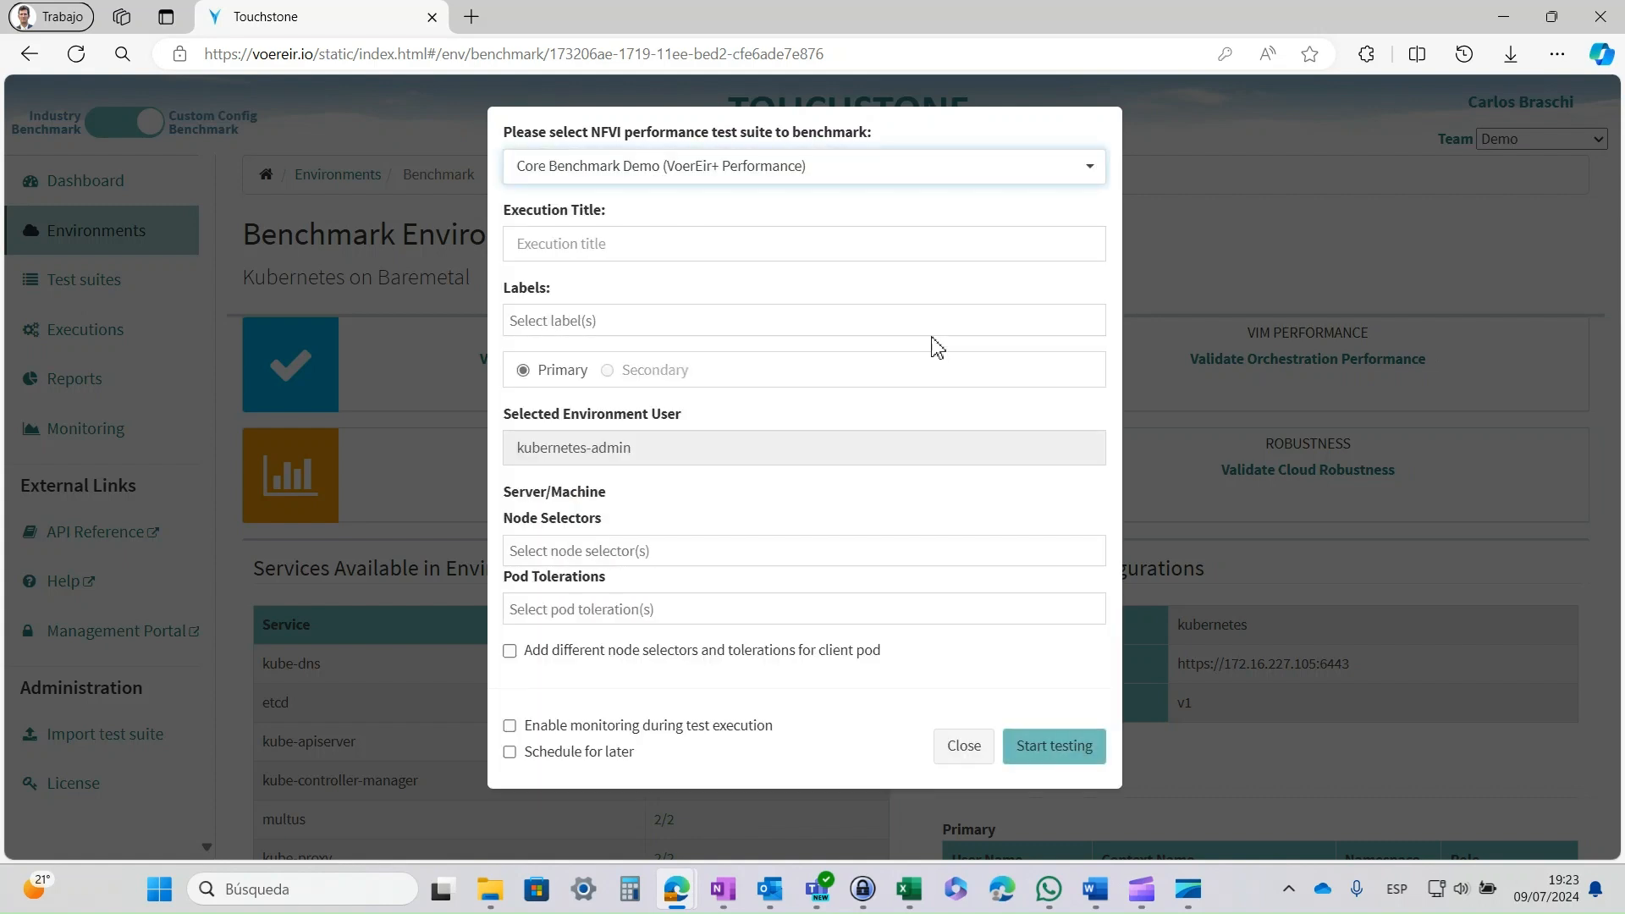
# Step: Set the benchmark's execution title to the saved entry "Presales demo"
pyautogui.press('Down')
pyautogui.press('Down')
pyautogui.press('Down')
pyautogui.press('Down')
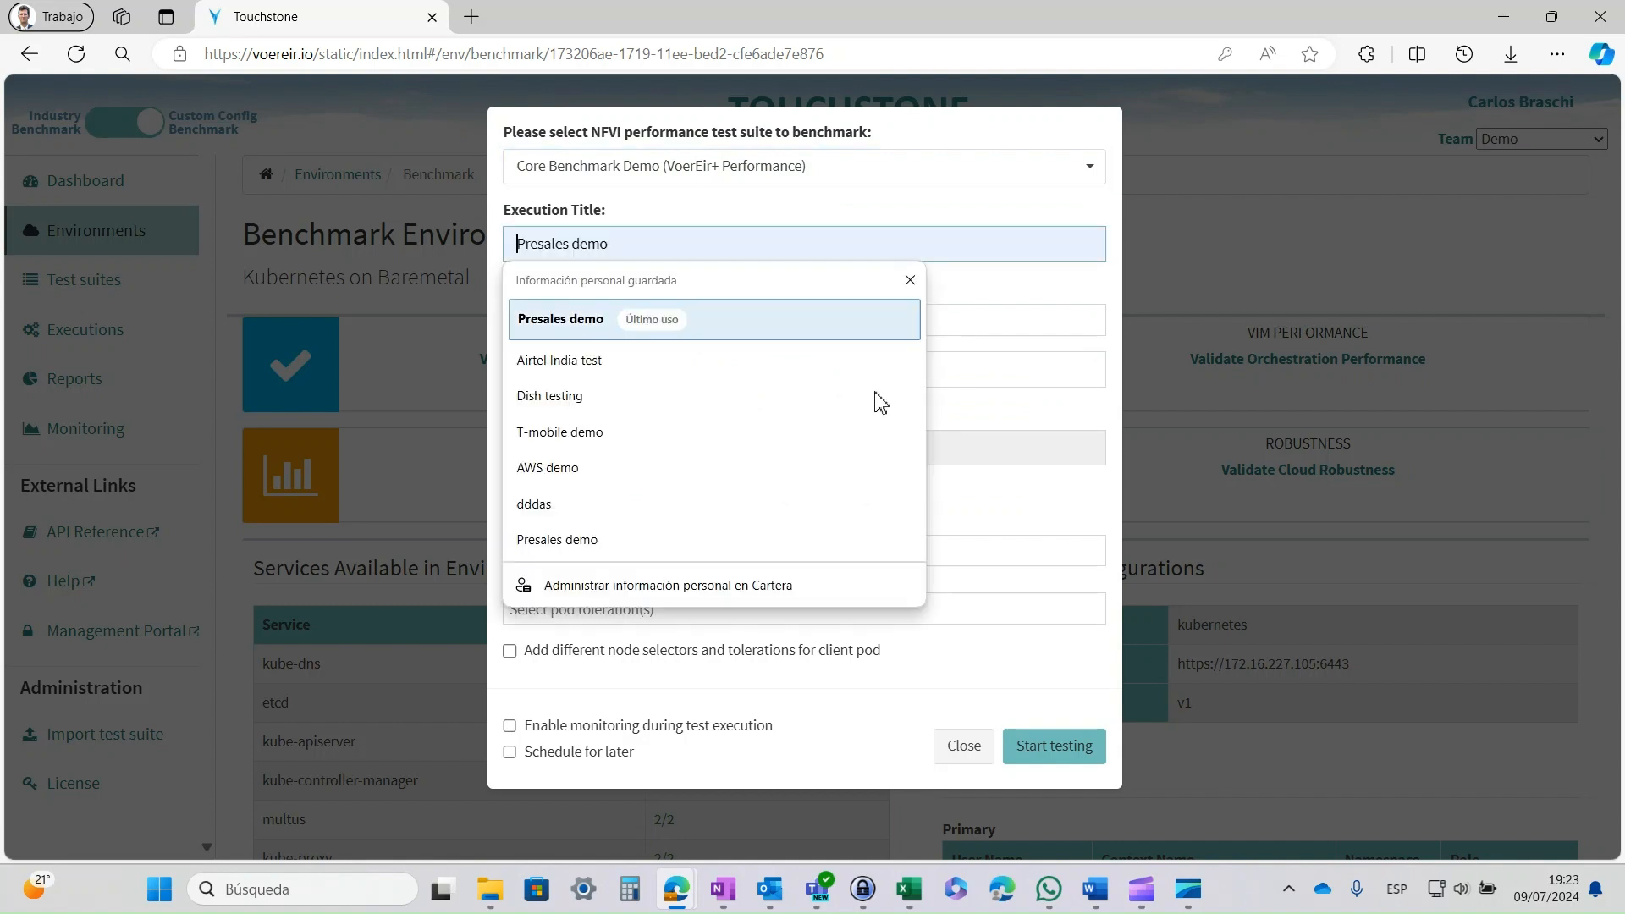
pyautogui.press('Down')
pyautogui.press('Down')
pyautogui.press('Down')
pyautogui.press('Down')
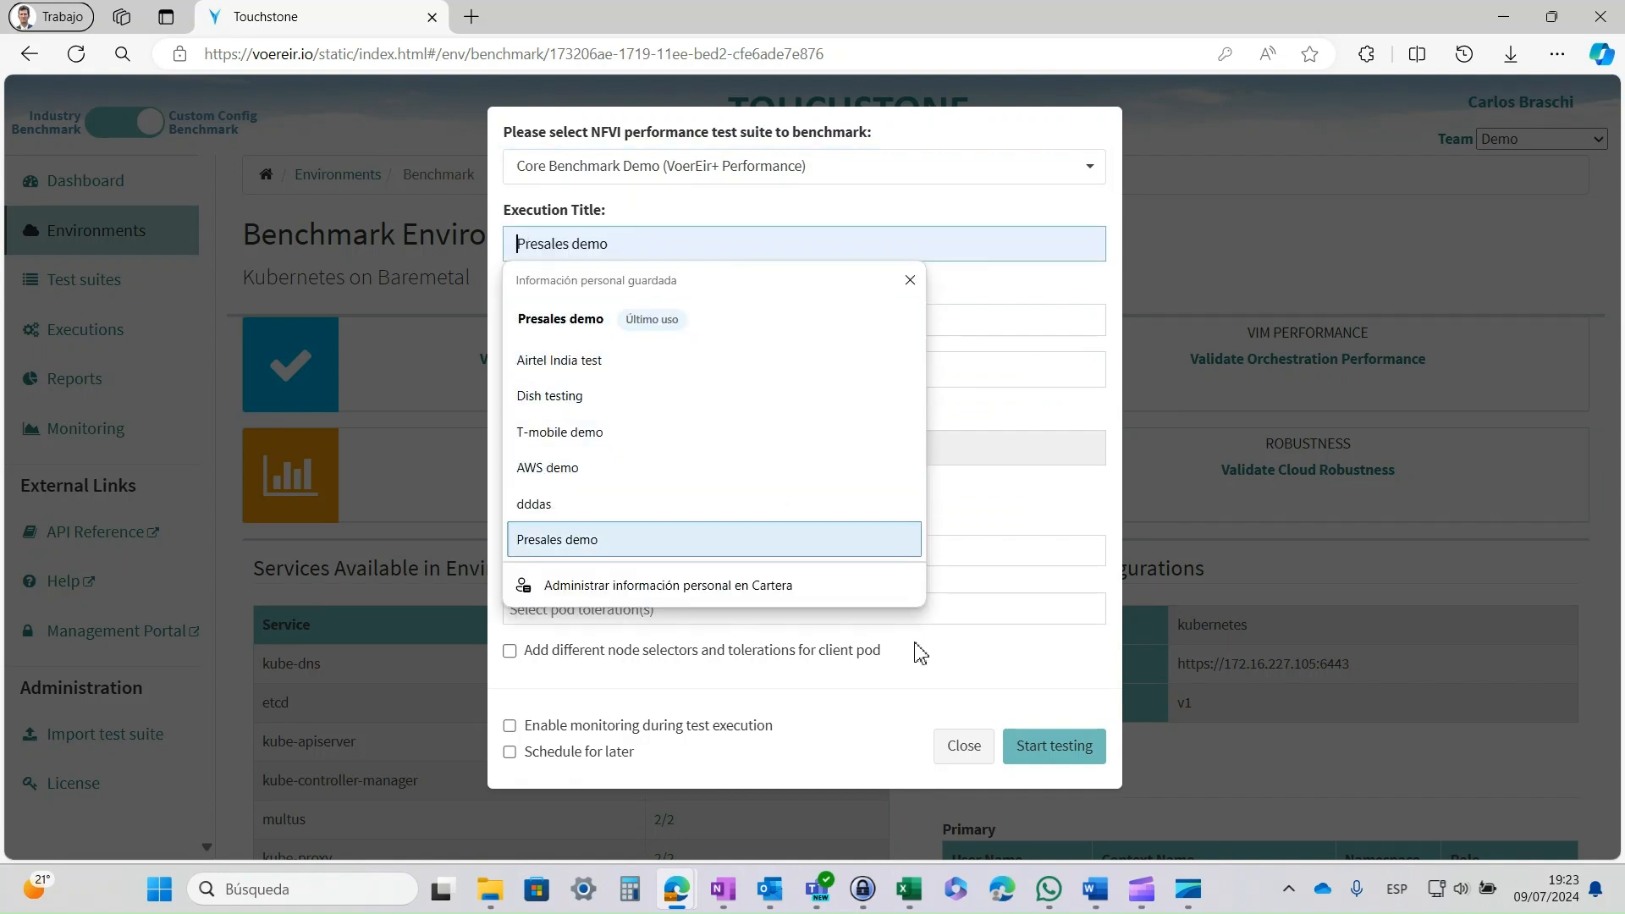
pyautogui.press('Return')
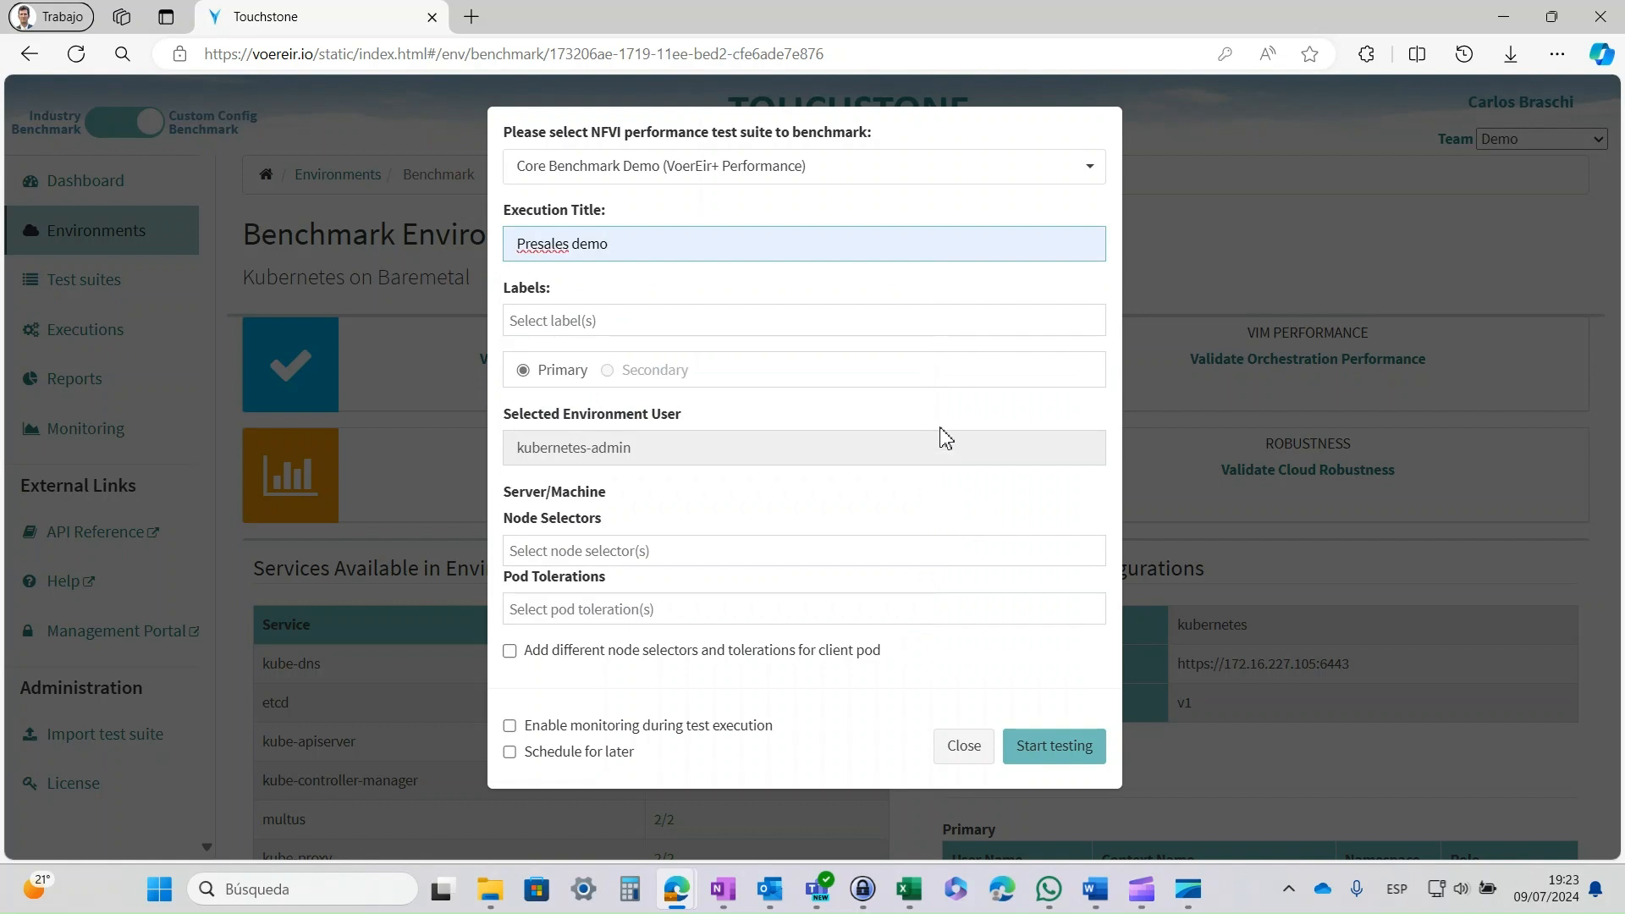
# Step: Add the Network label to the benchmark execution
pyautogui.press('Tab')
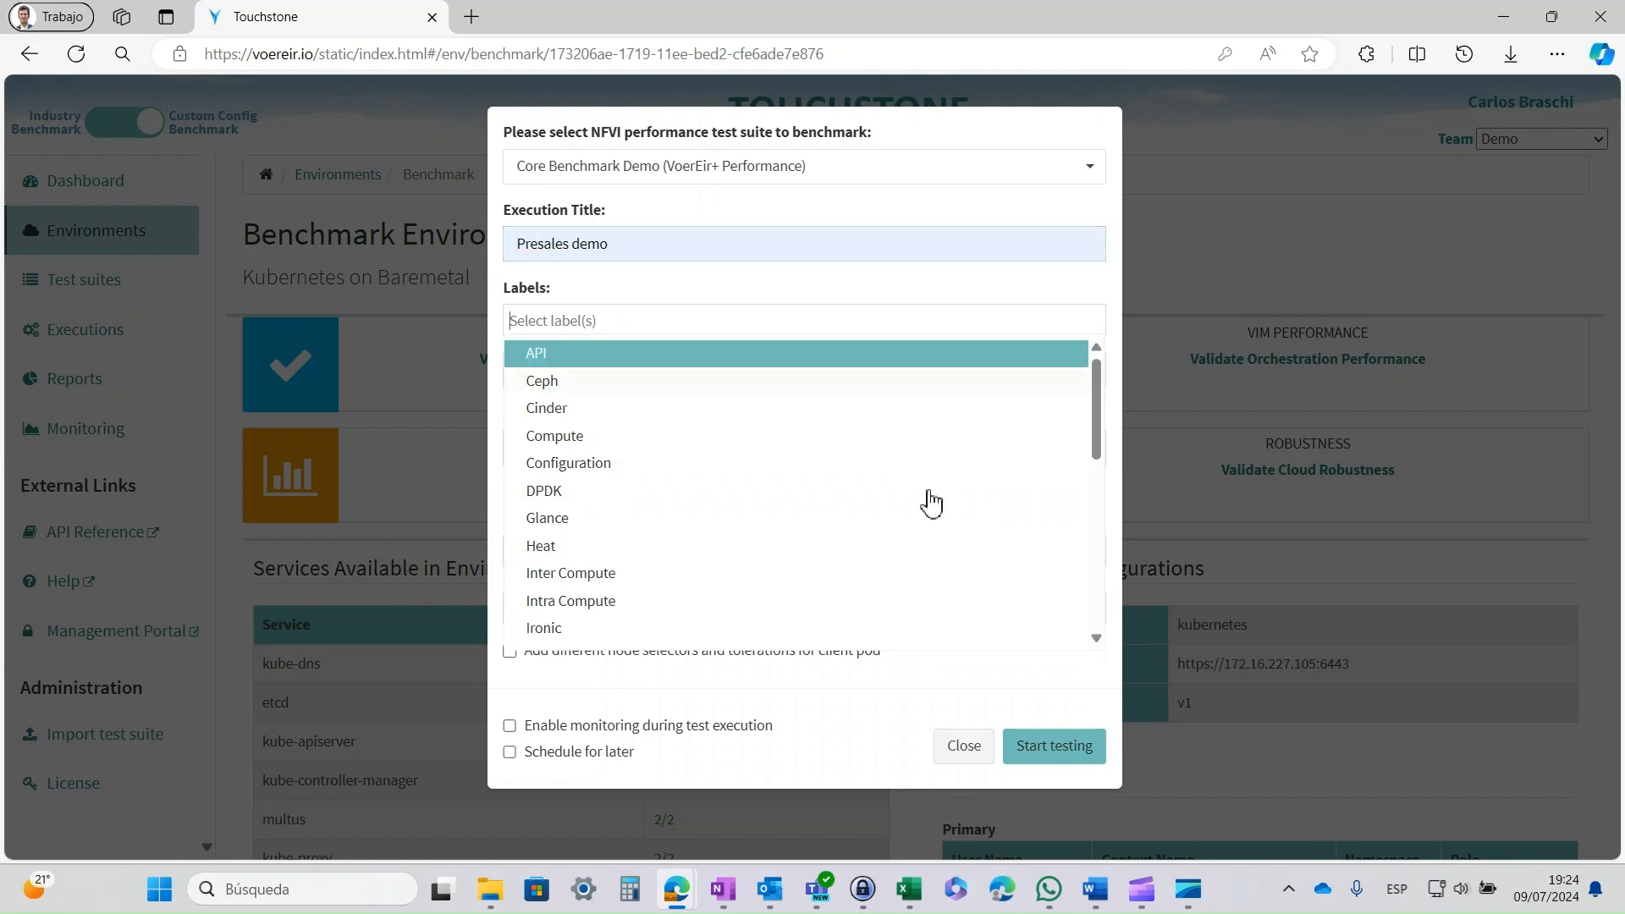
pyautogui.scroll(-3, 889, 626)
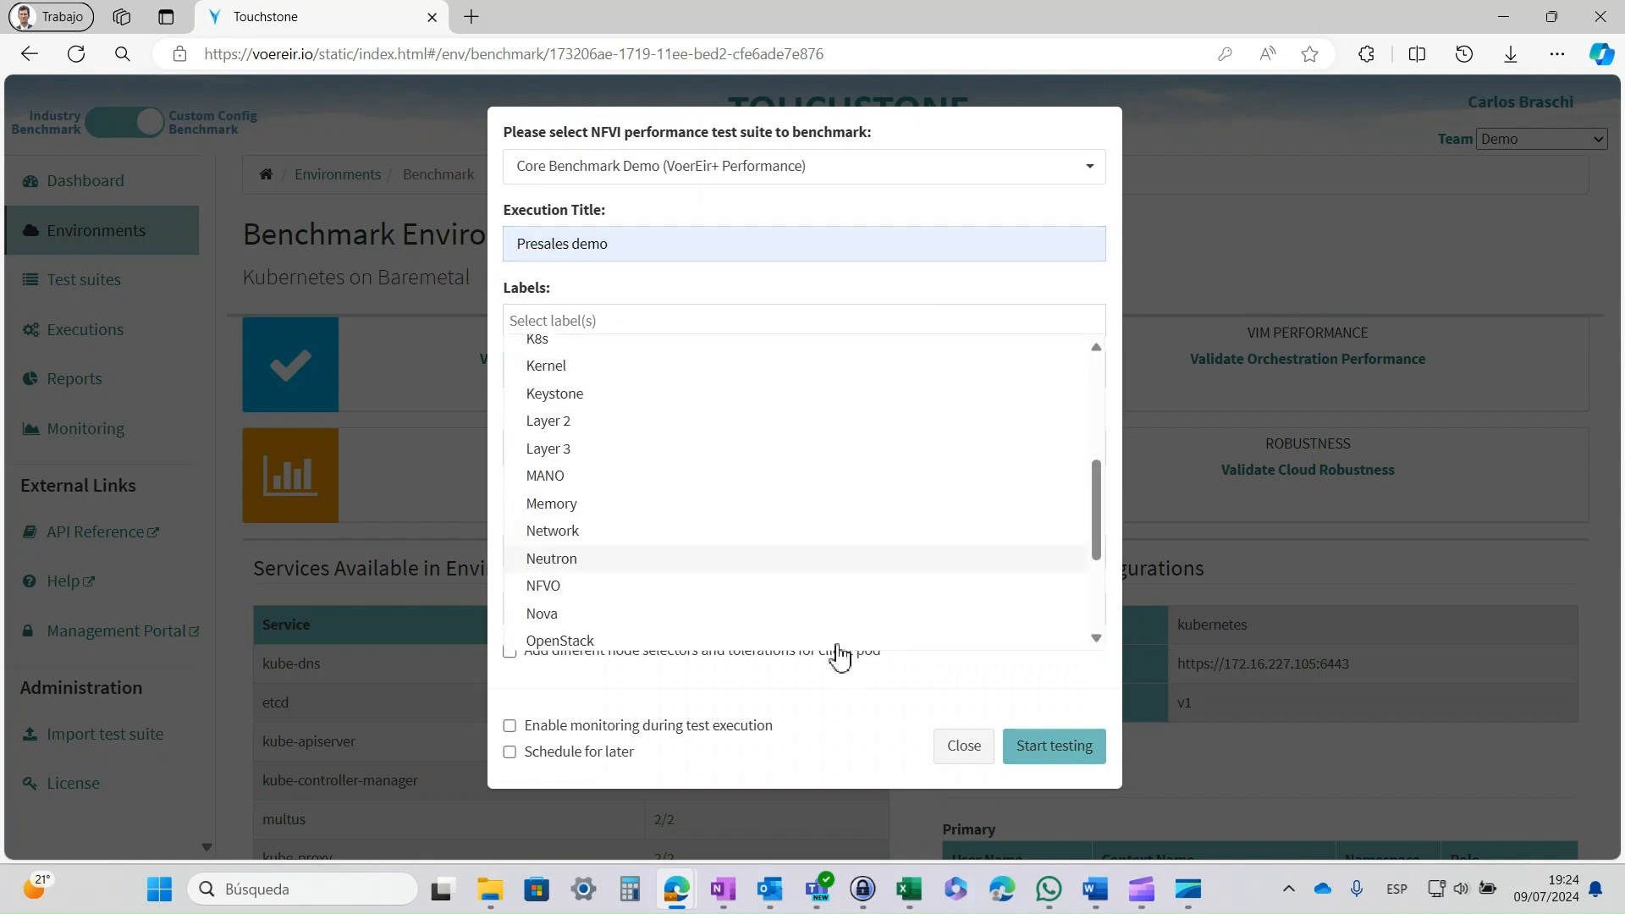
pyautogui.click(836, 532)
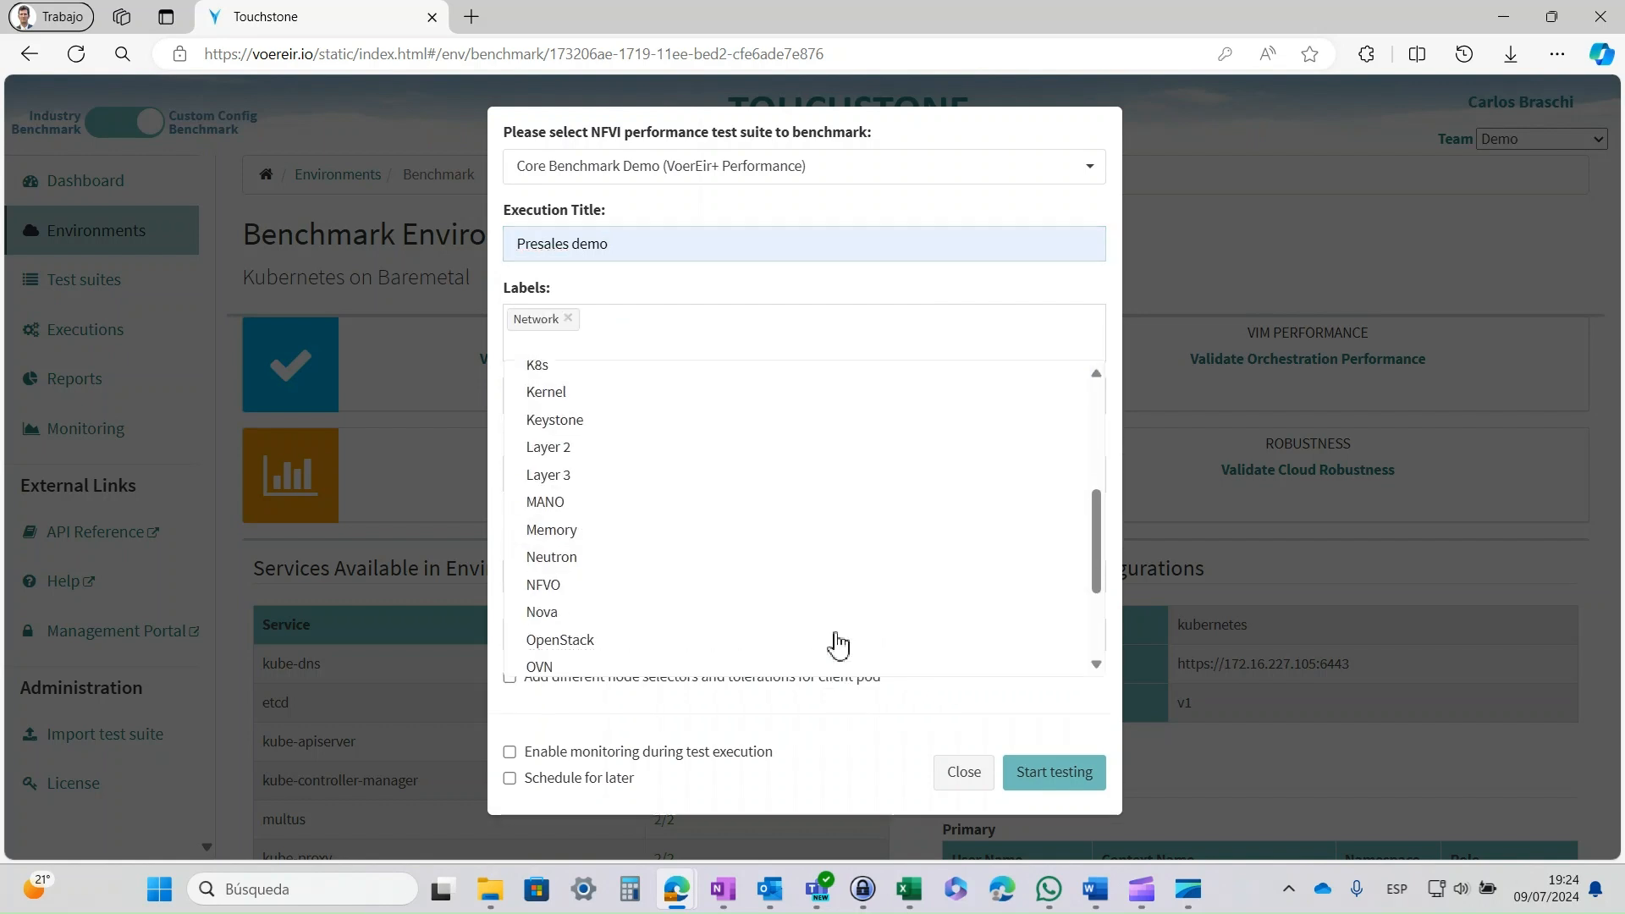
pyautogui.click(1286, 347)
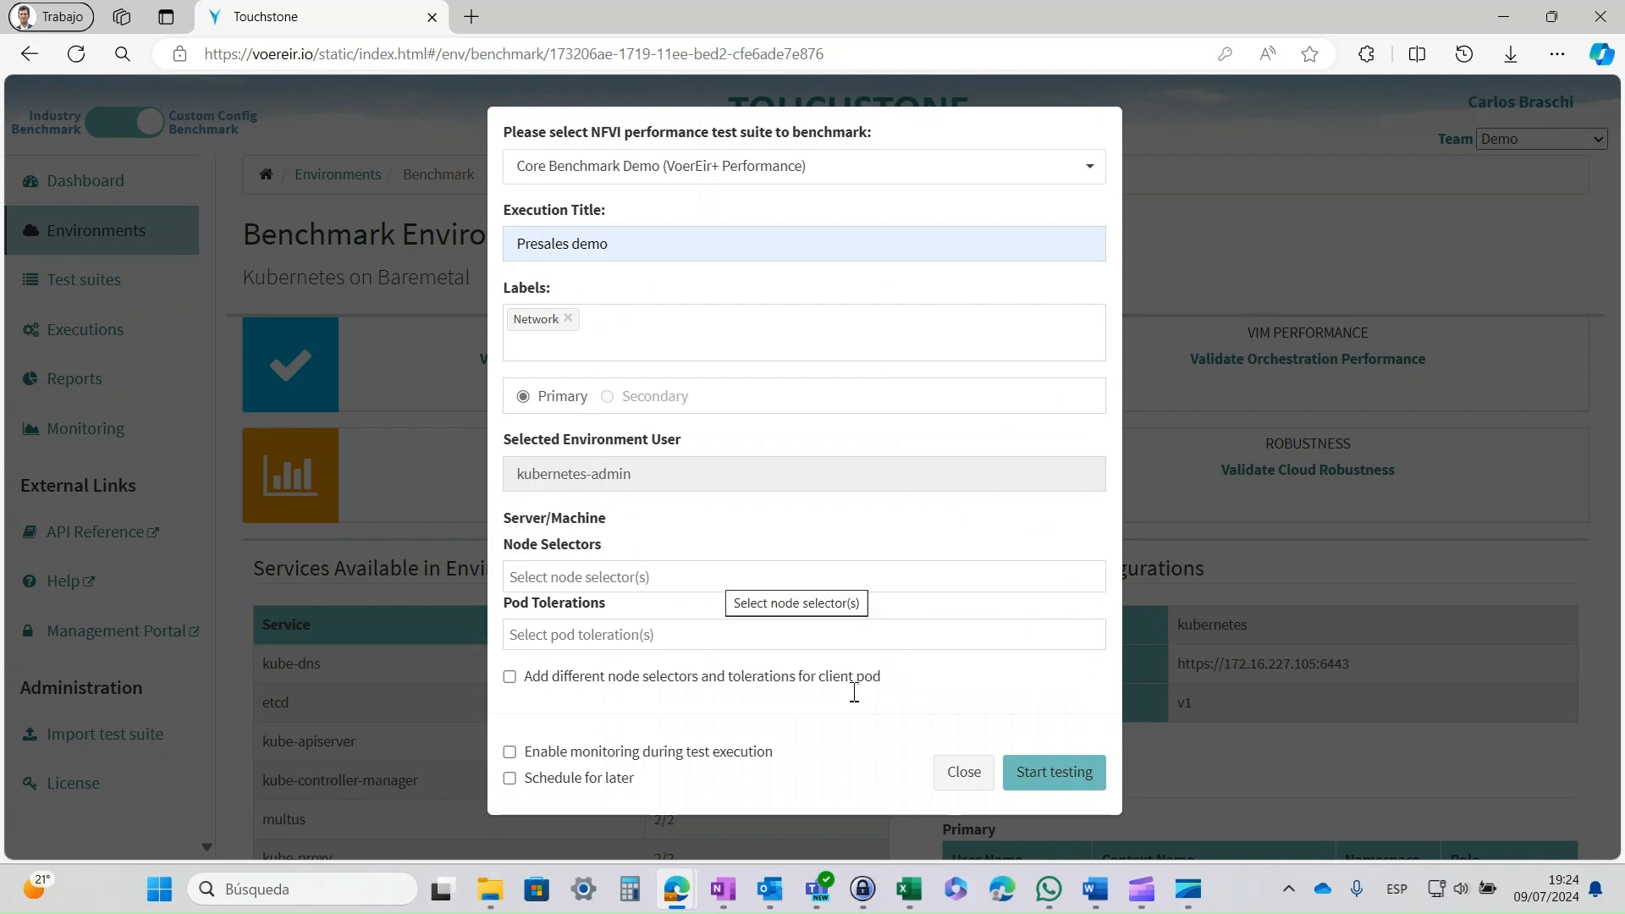
# Step: Check the available node selectors and pod tolerations without choosing any, and enable monitoring during test execution
pyautogui.click(706, 578)
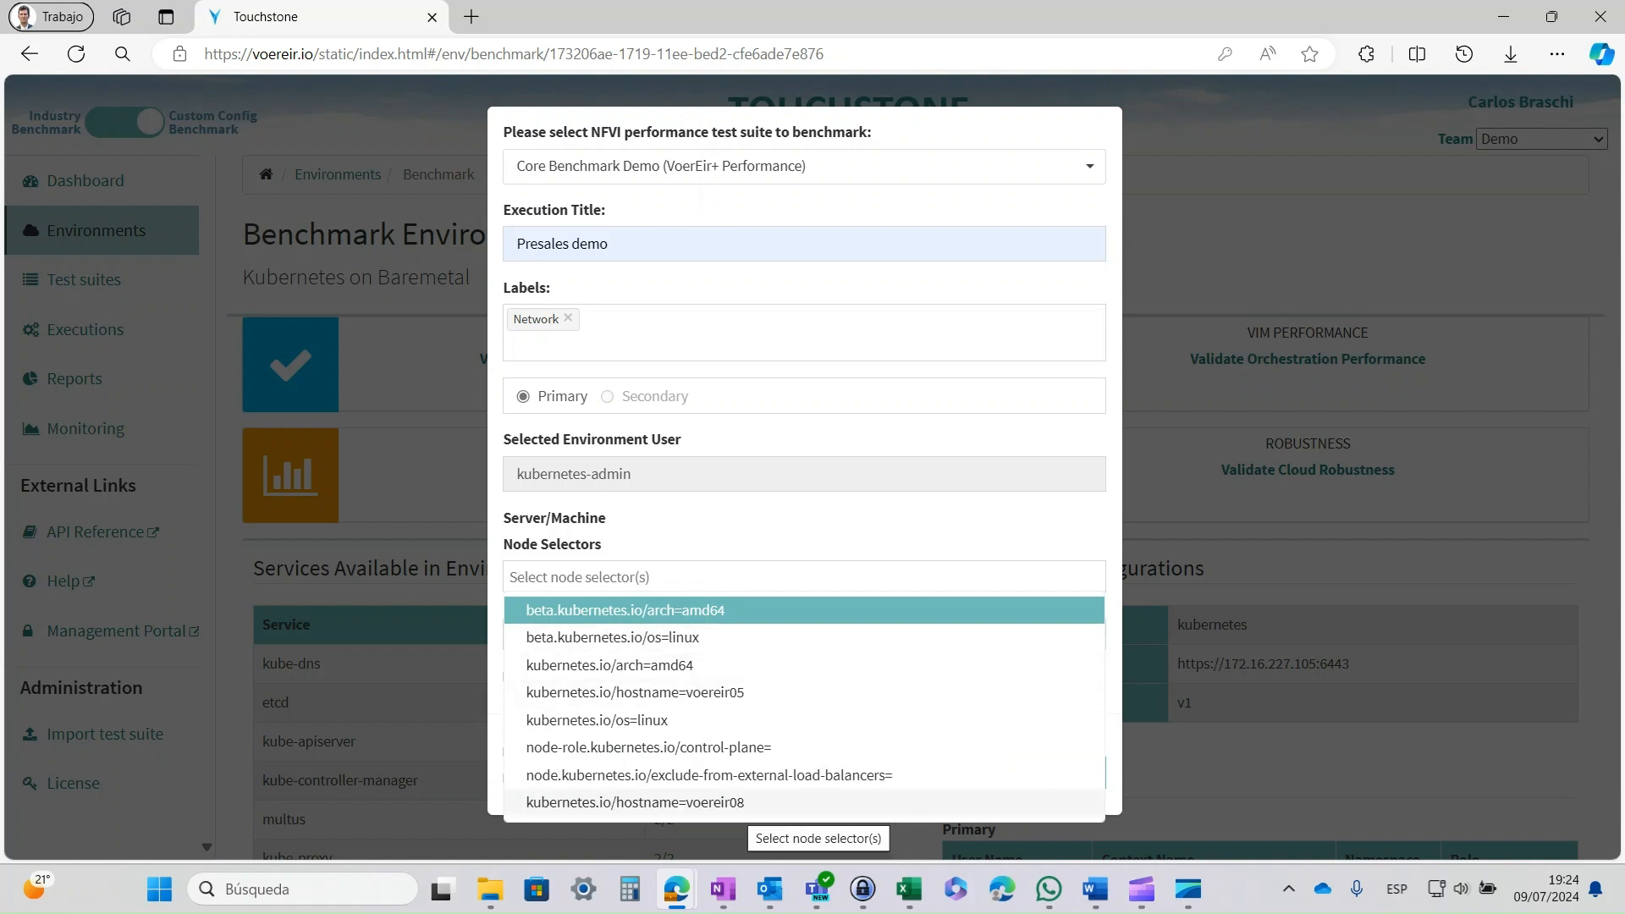
pyautogui.click(798, 513)
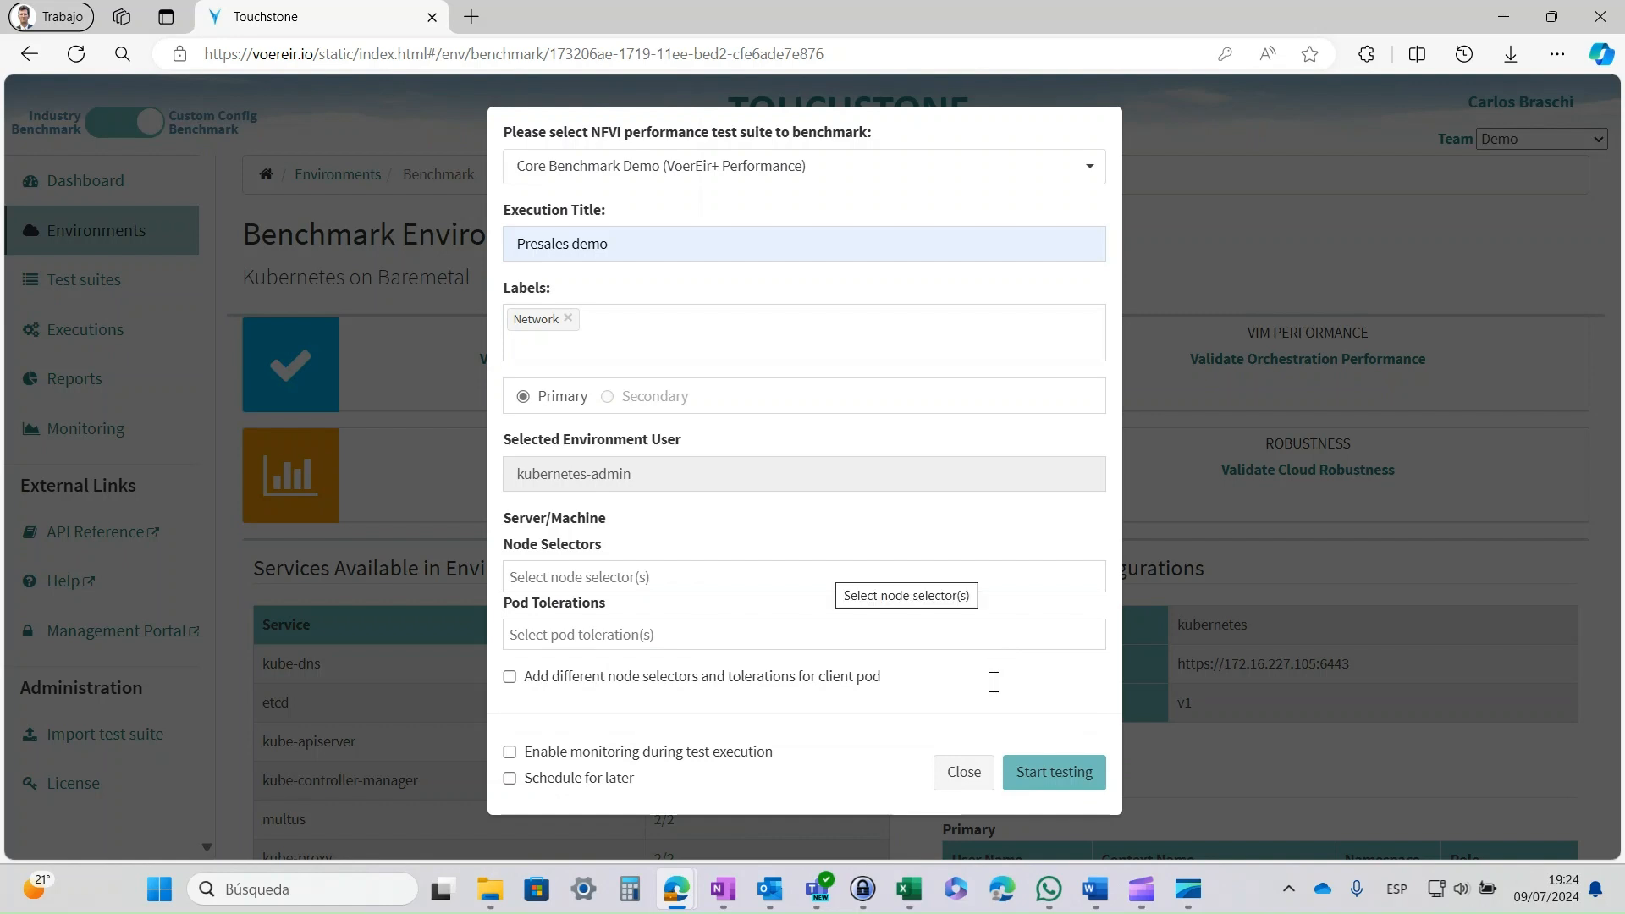
pyautogui.click(762, 634)
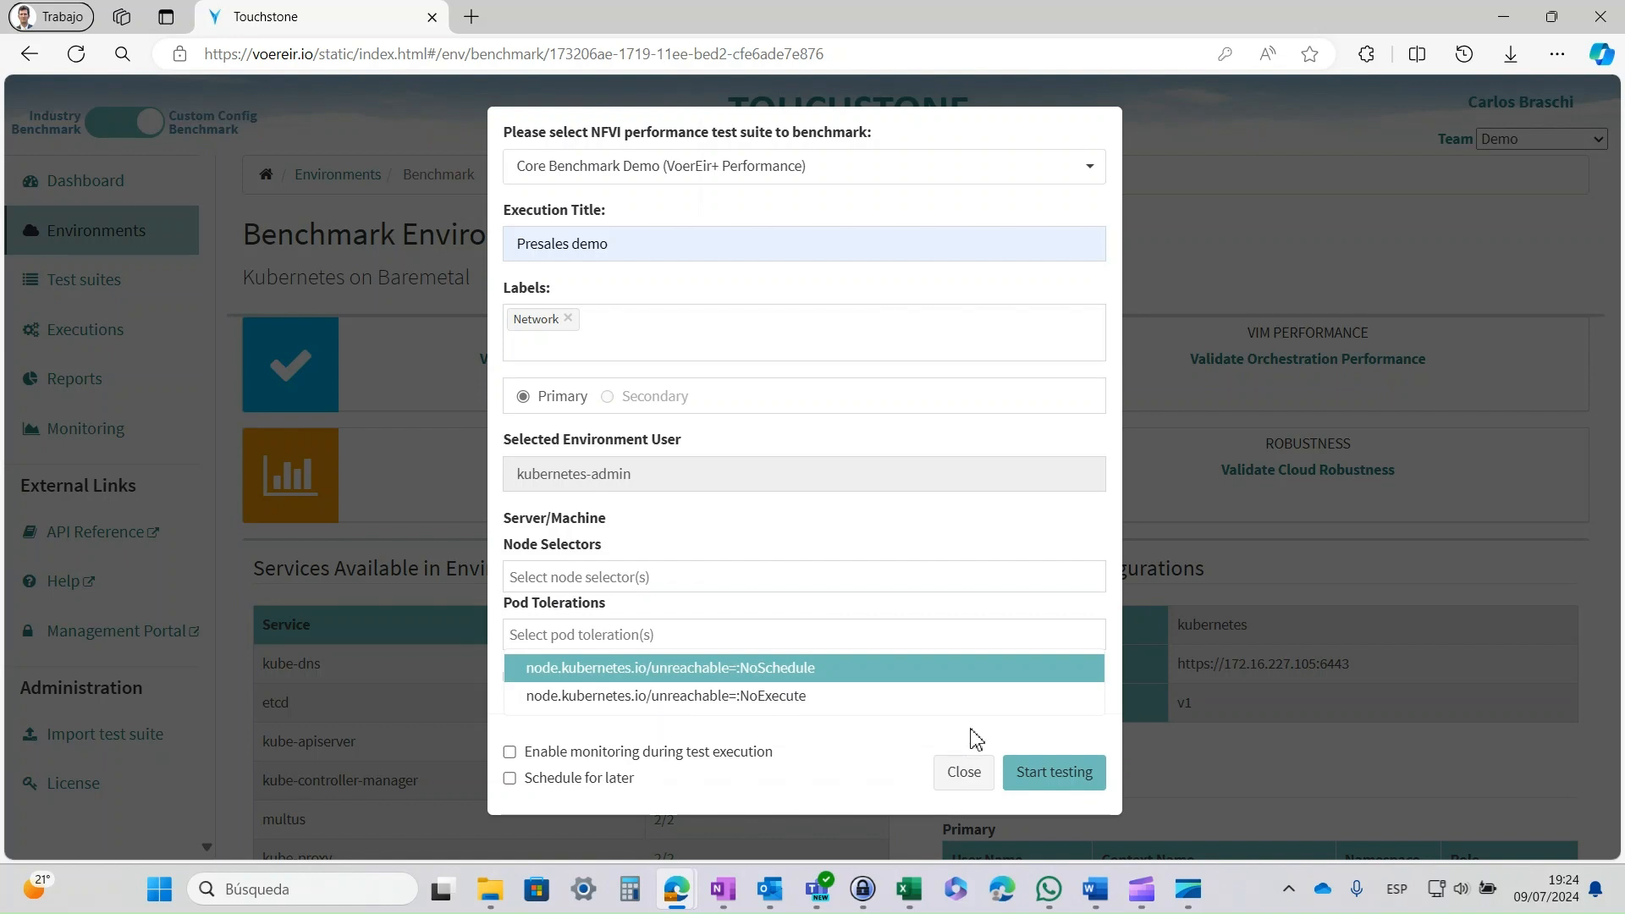
pyautogui.click(978, 738)
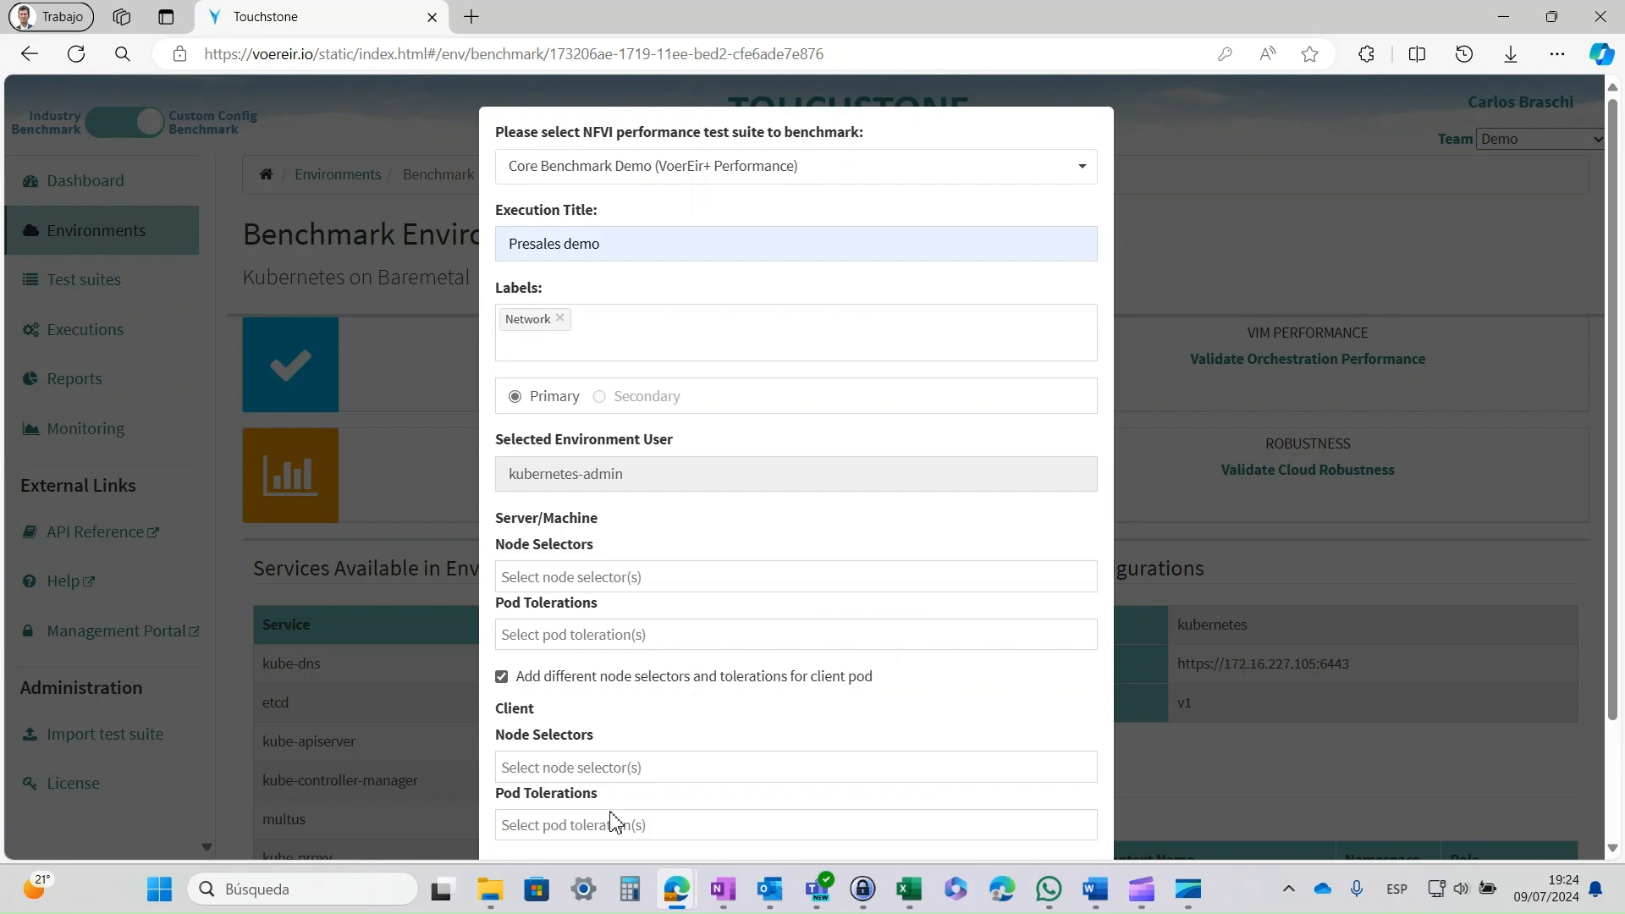
pyautogui.press('space')
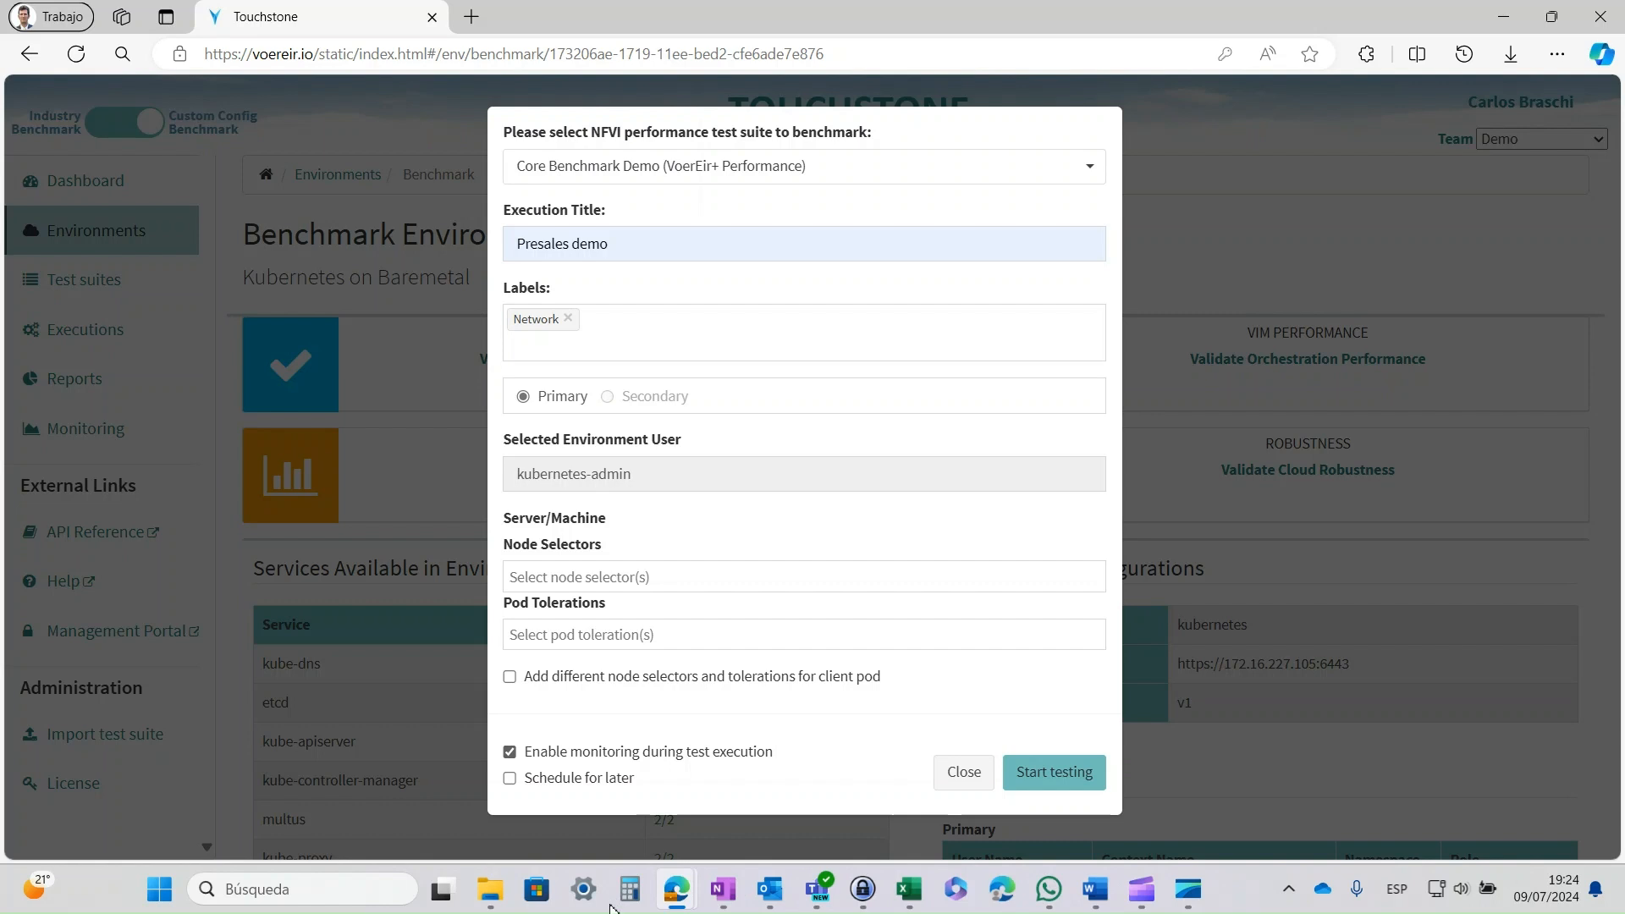
pyautogui.click(510, 777)
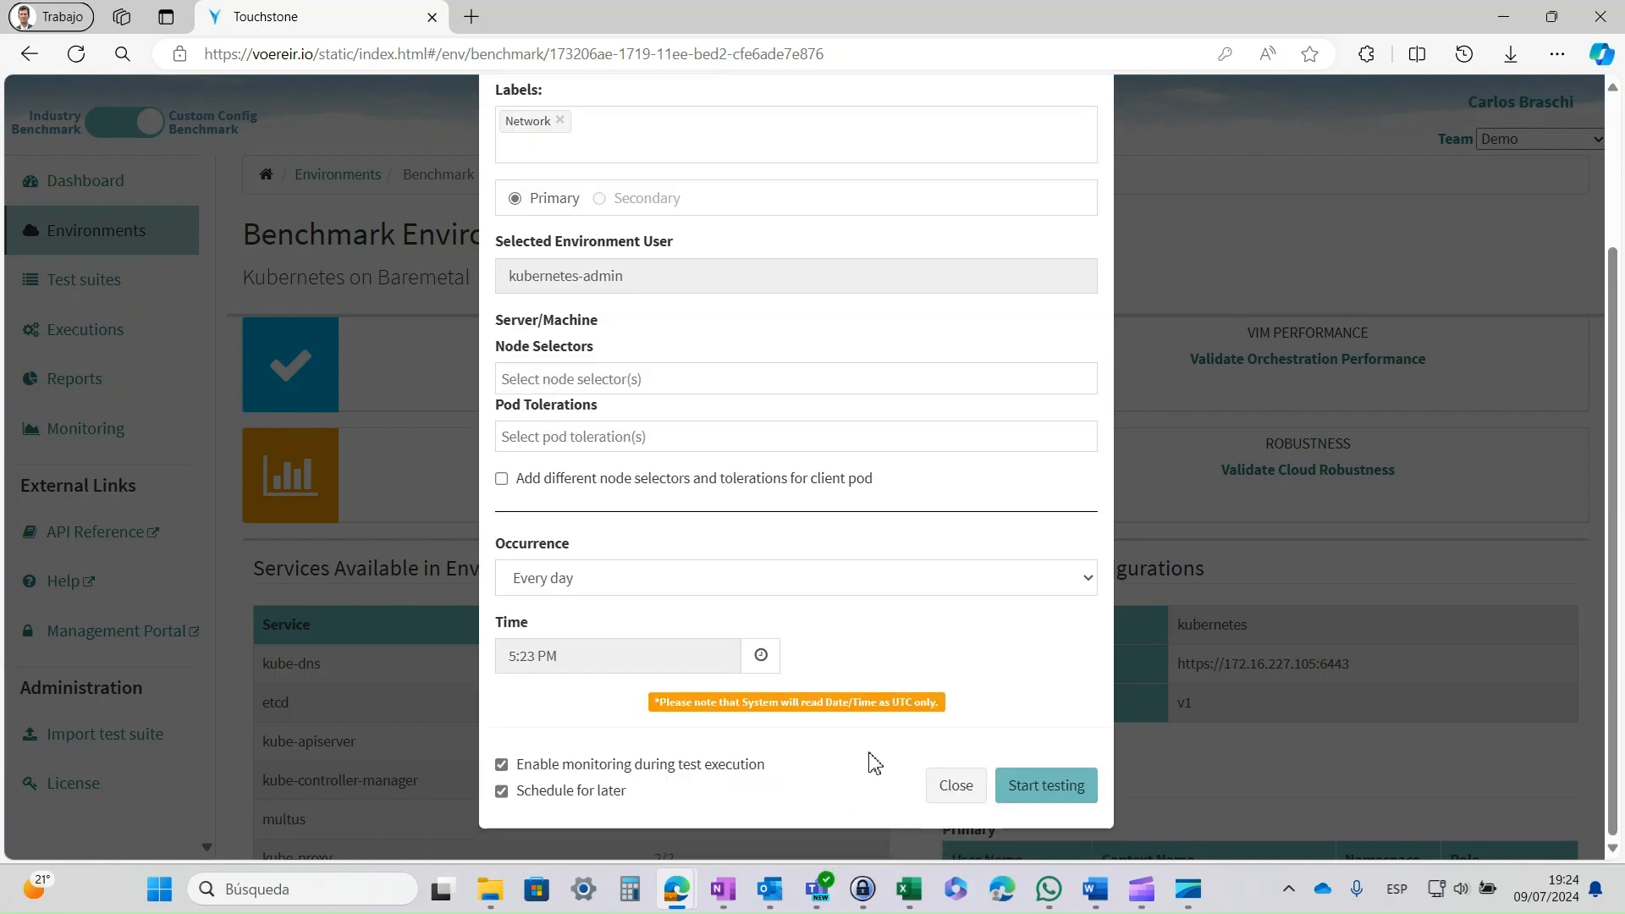
pyautogui.click(726, 581)
pyautogui.click(727, 581)
pyautogui.click(763, 657)
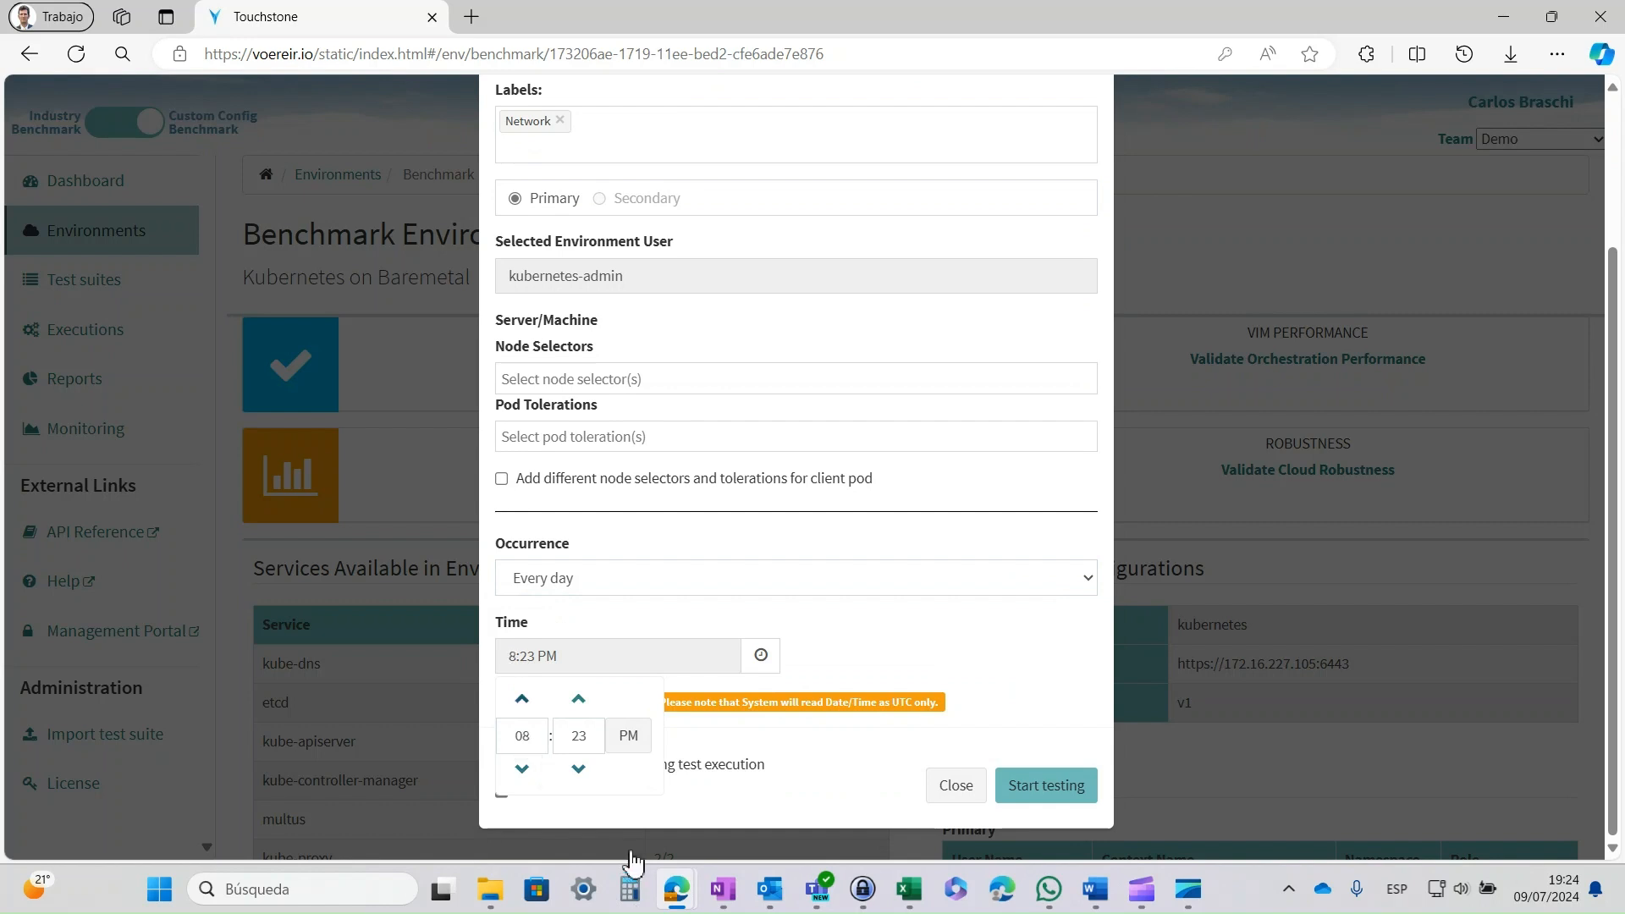
pyautogui.click(522, 699)
pyautogui.click(522, 699)
pyautogui.click(845, 575)
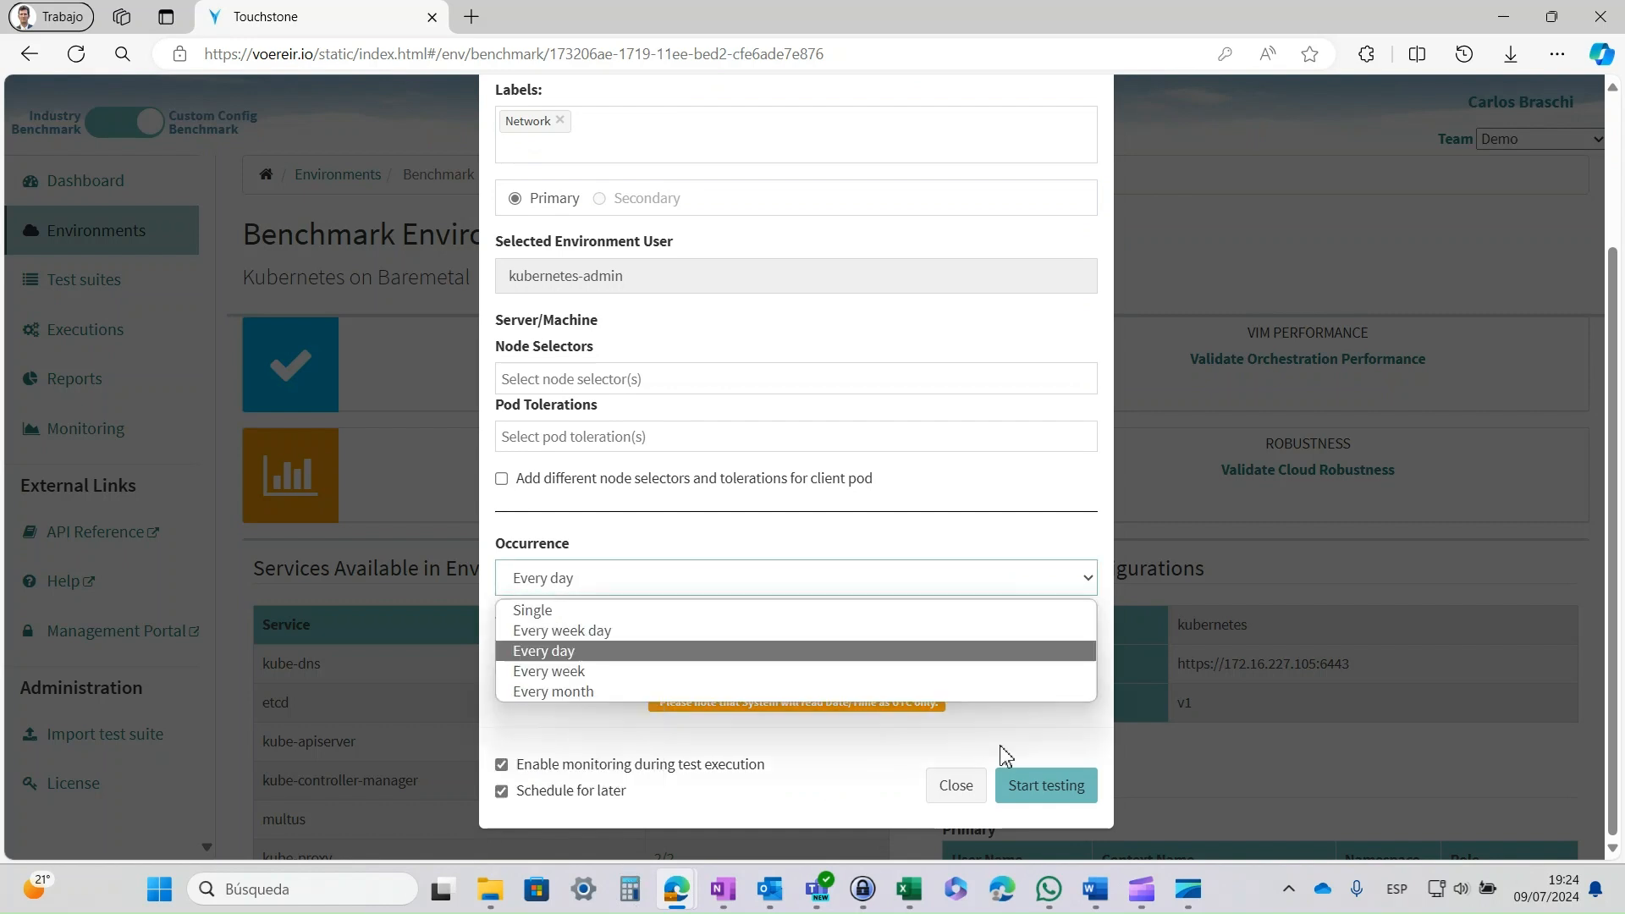
pyautogui.click(762, 611)
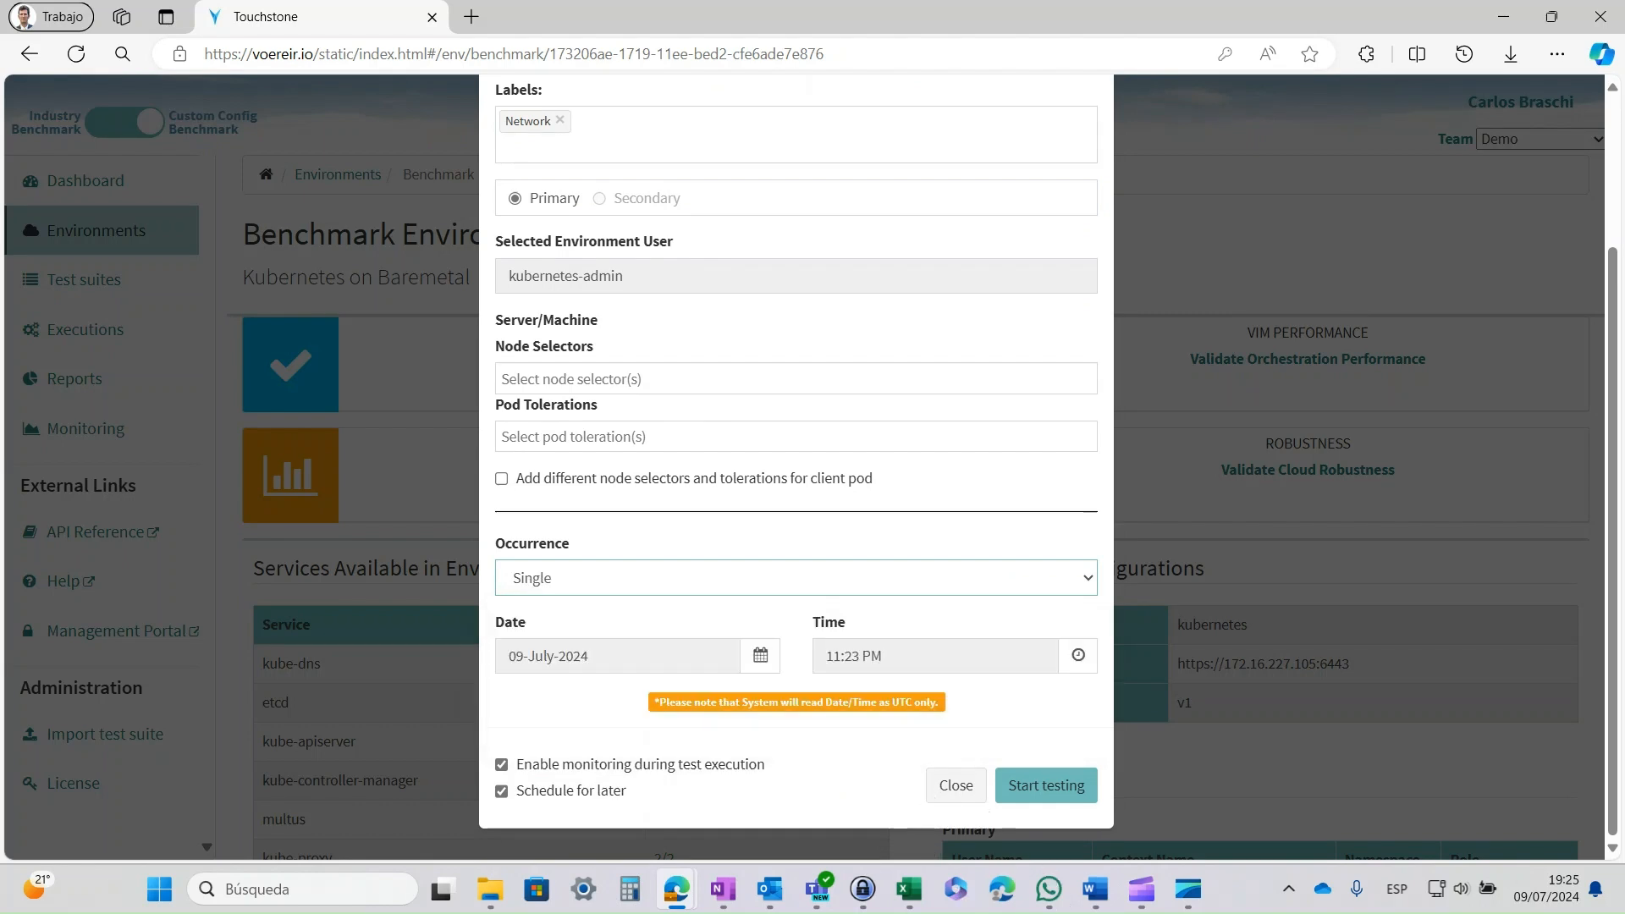
pyautogui.click(501, 791)
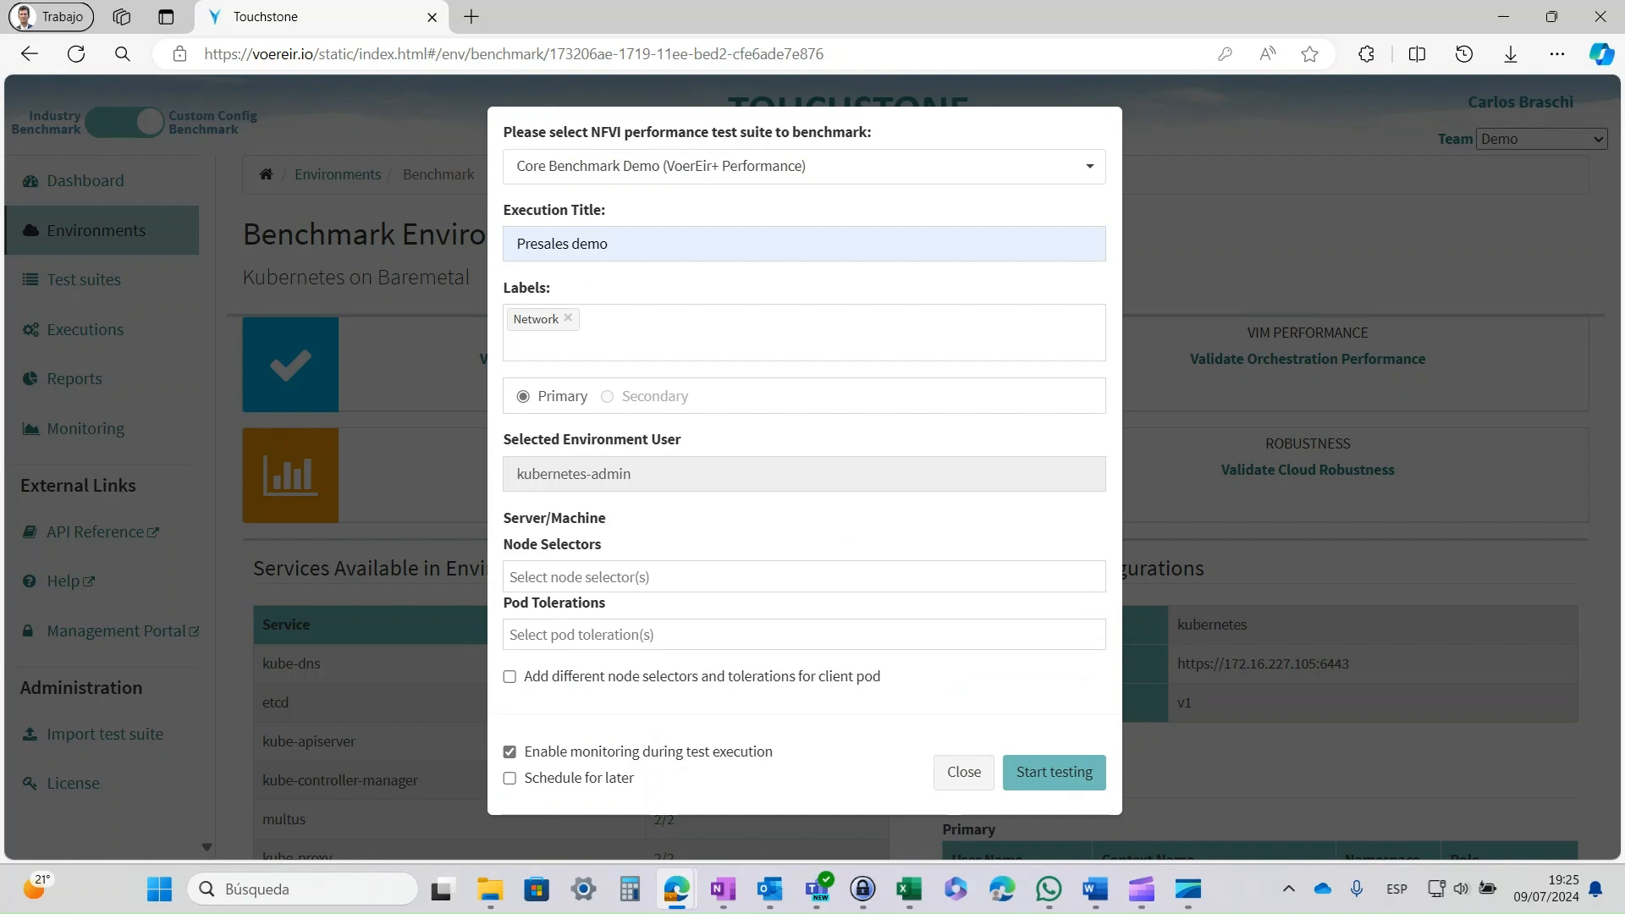
# Step: Start the benchmark test immediately and go to the list of all executions
pyautogui.press('Return')
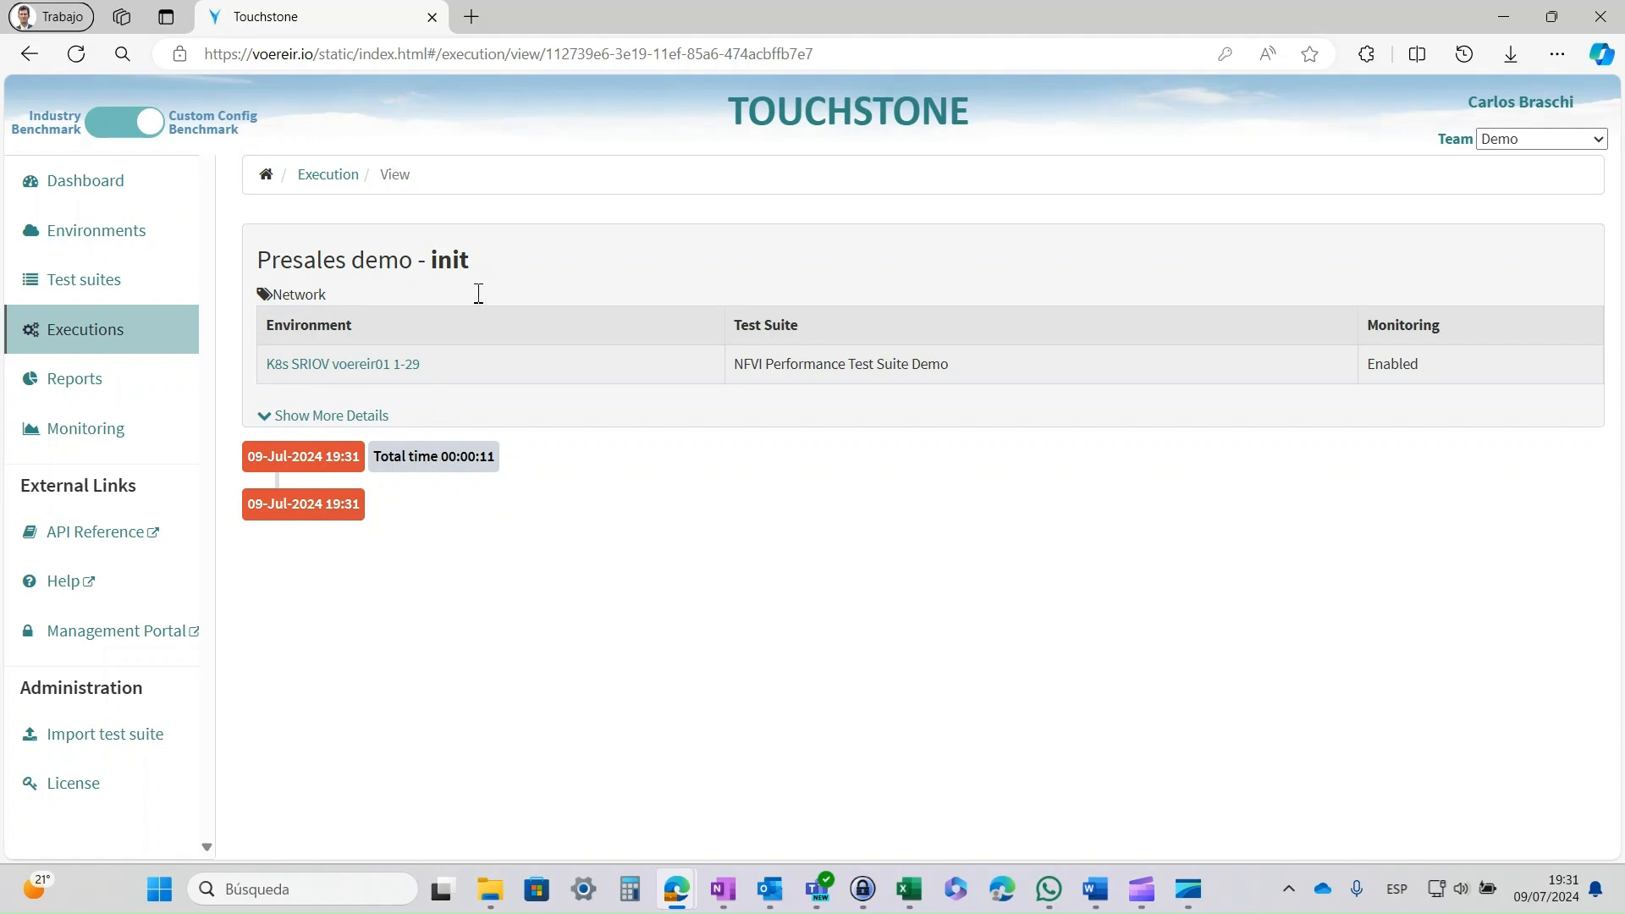
pyautogui.click(334, 175)
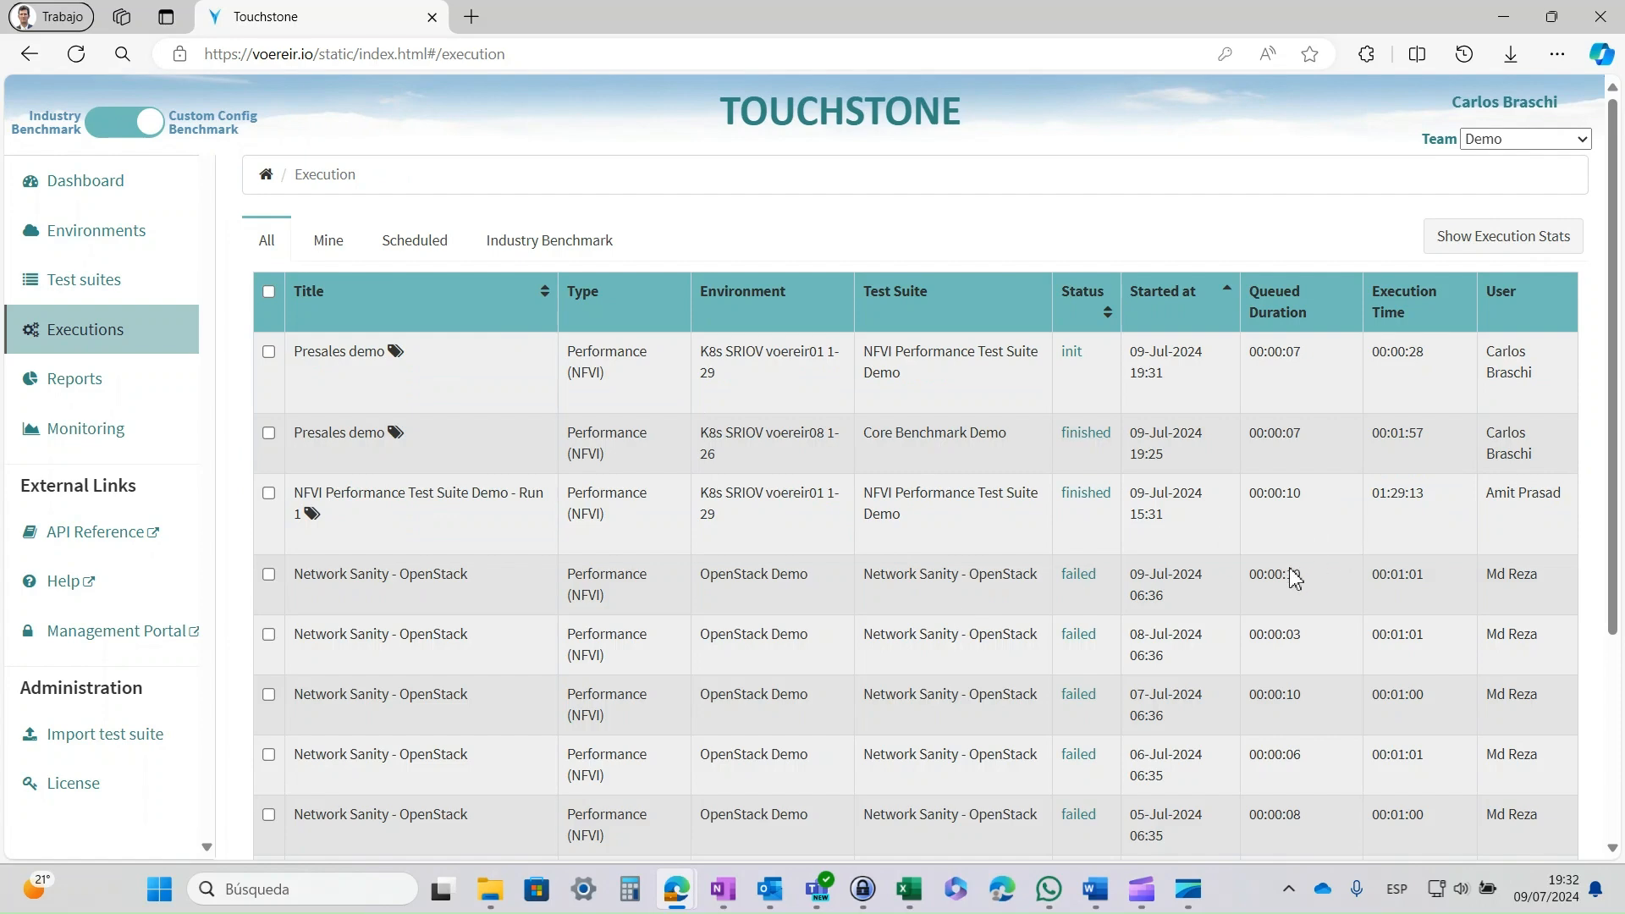
# Step: Review the test case results of the NFVI Performance Test Suite Demo - Run 1 execution, and open the reports list
pyautogui.click(1306, 598)
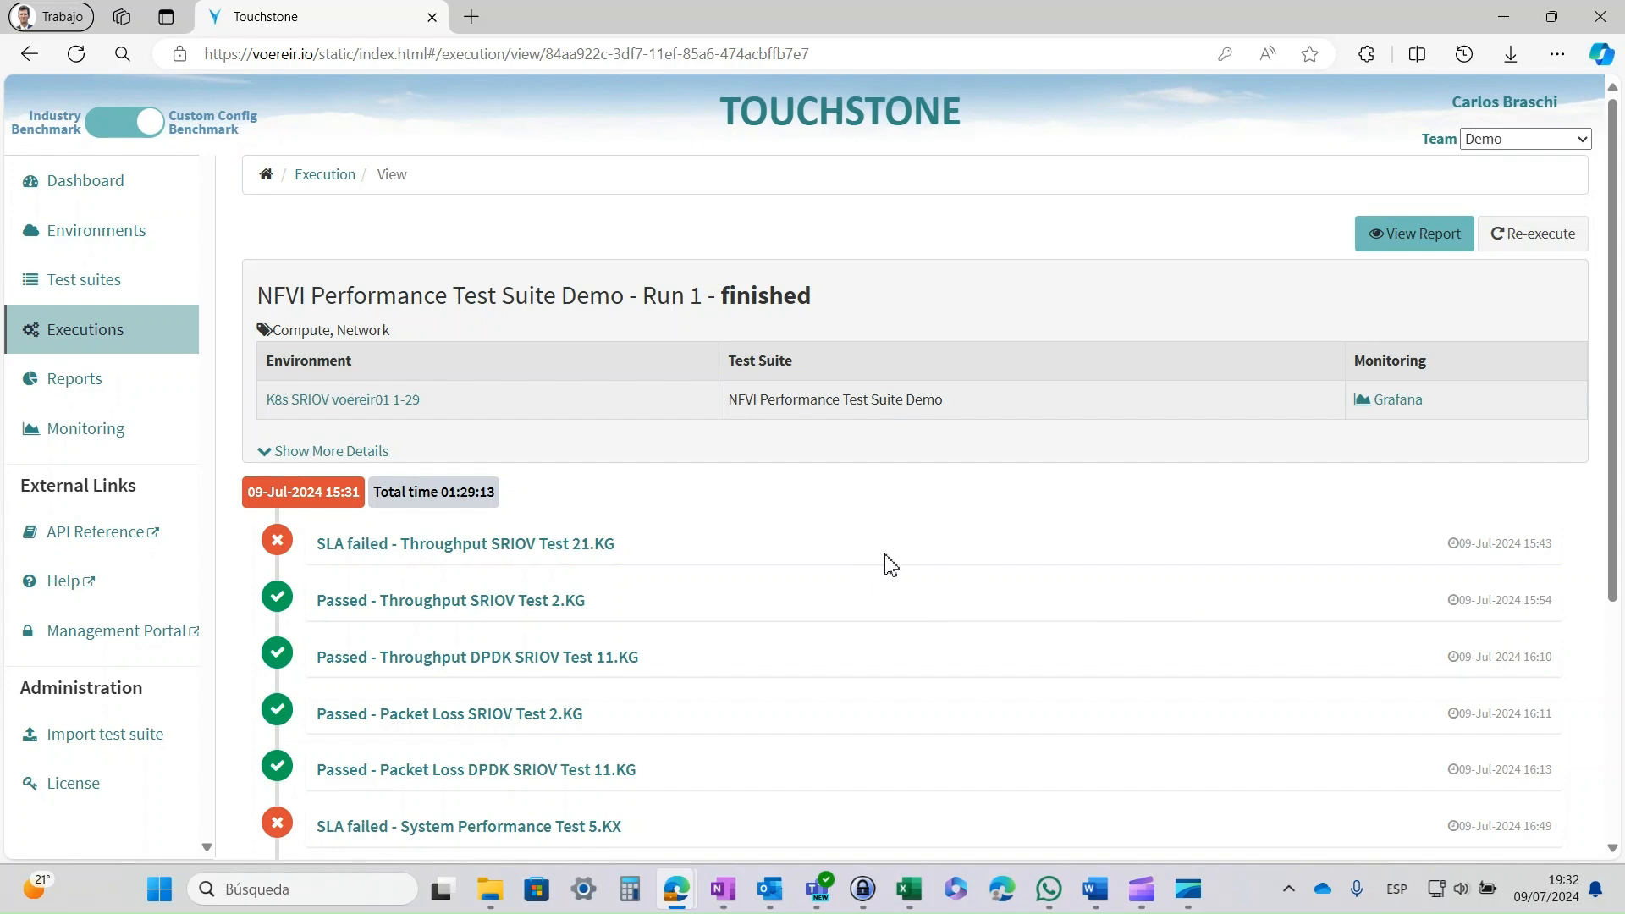
pyautogui.scroll(-3, 884, 560)
pyautogui.scroll(-2, 783, 381)
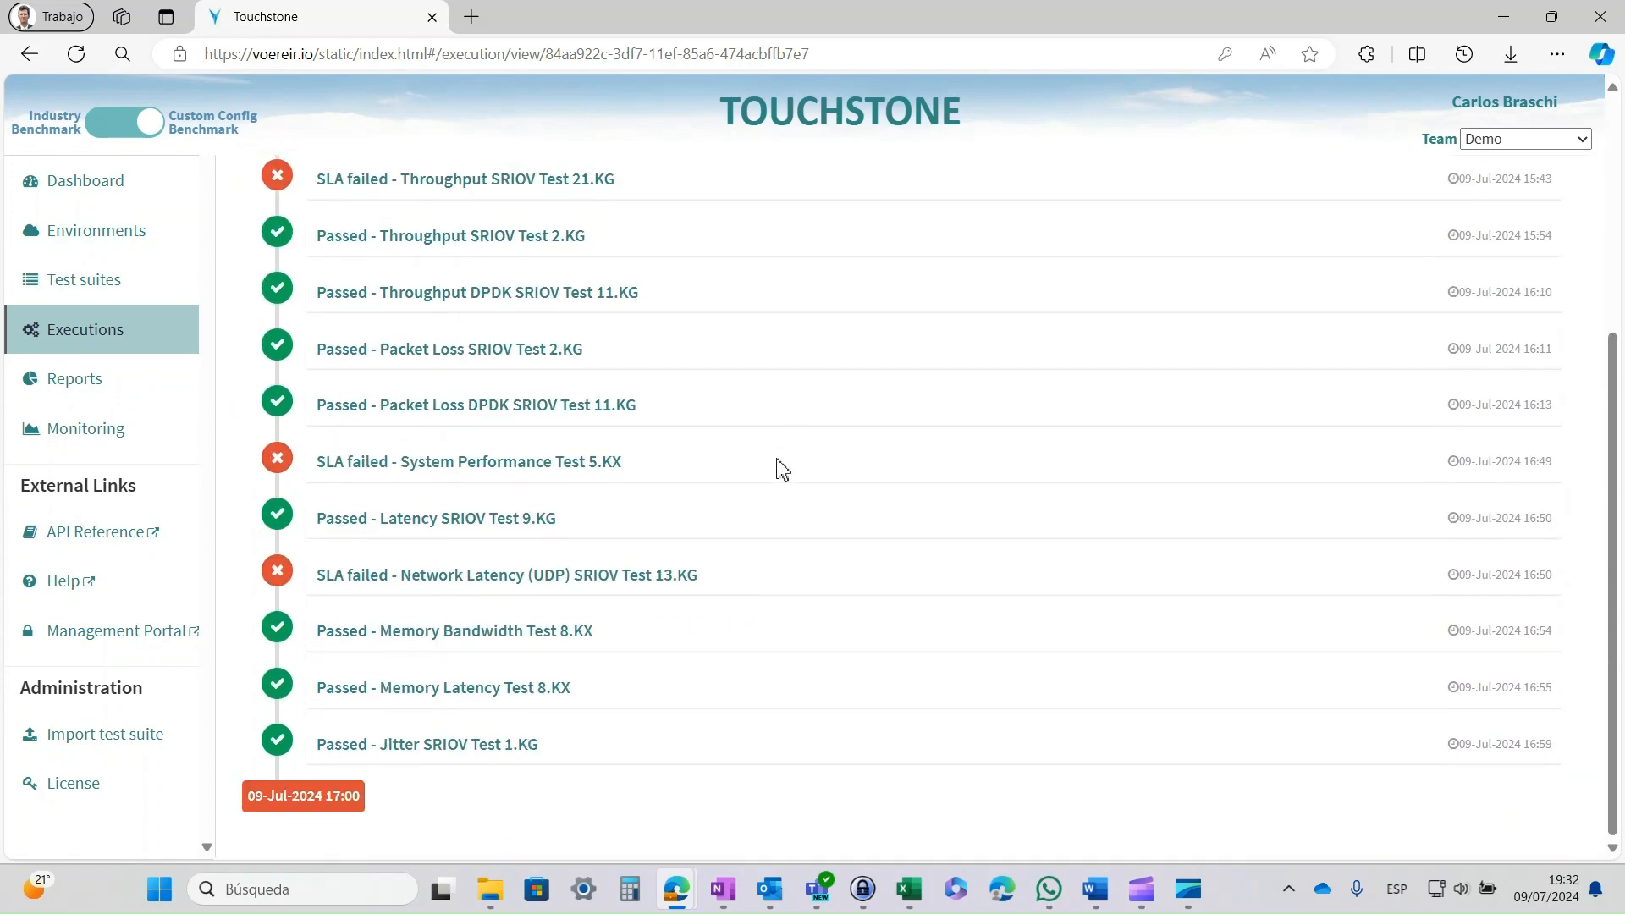
pyautogui.scroll(5, 783, 469)
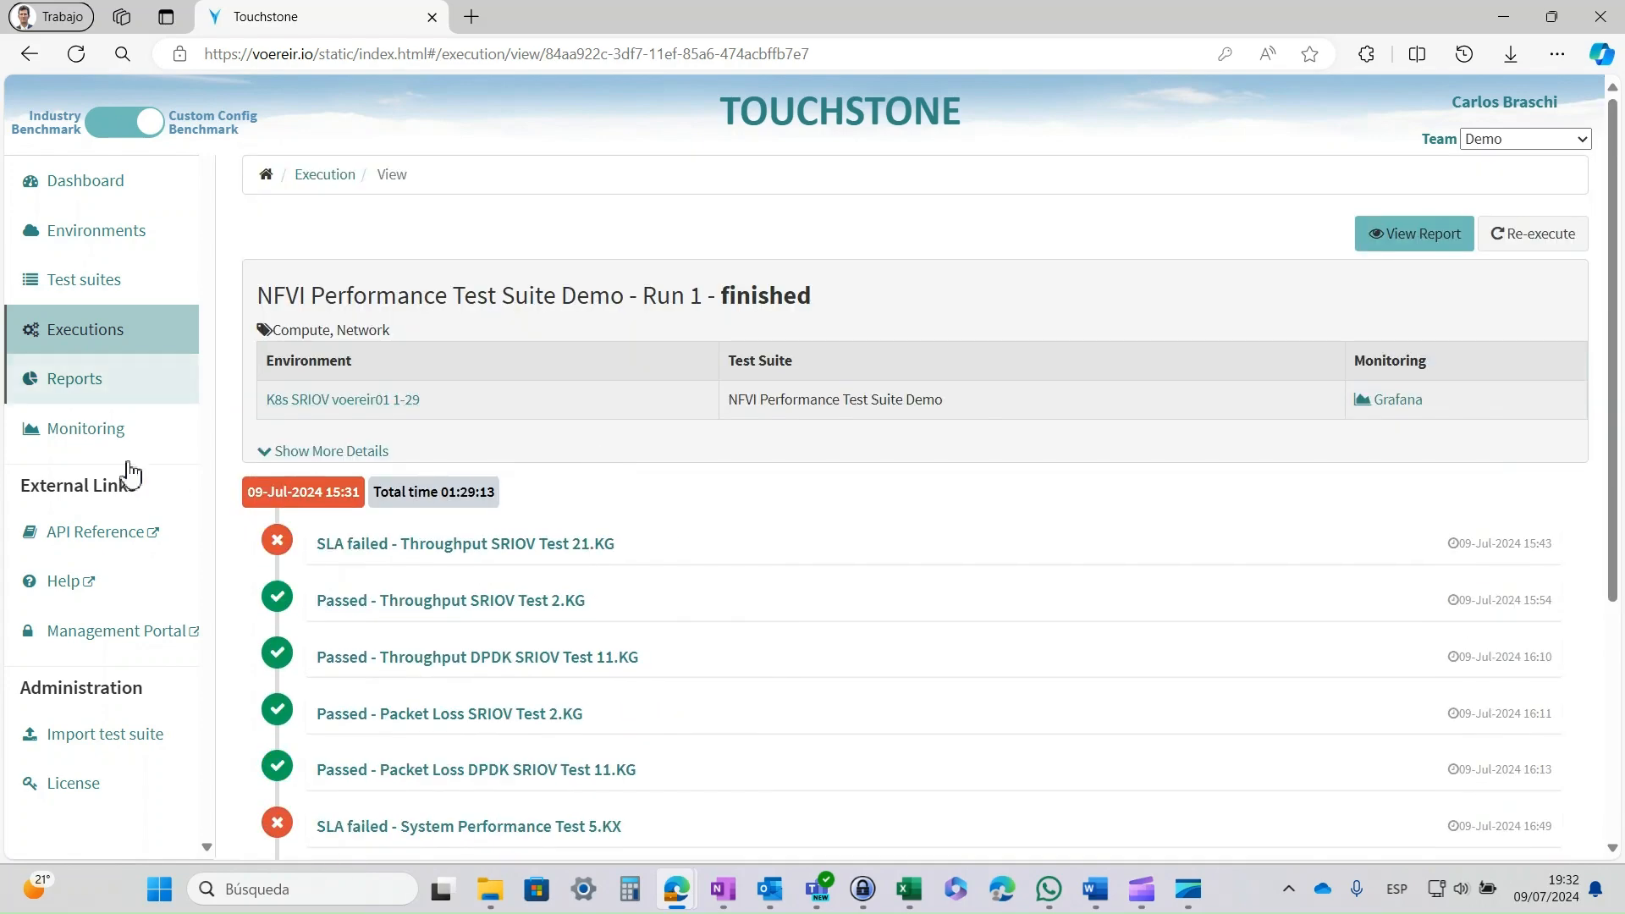
pyautogui.click(93, 378)
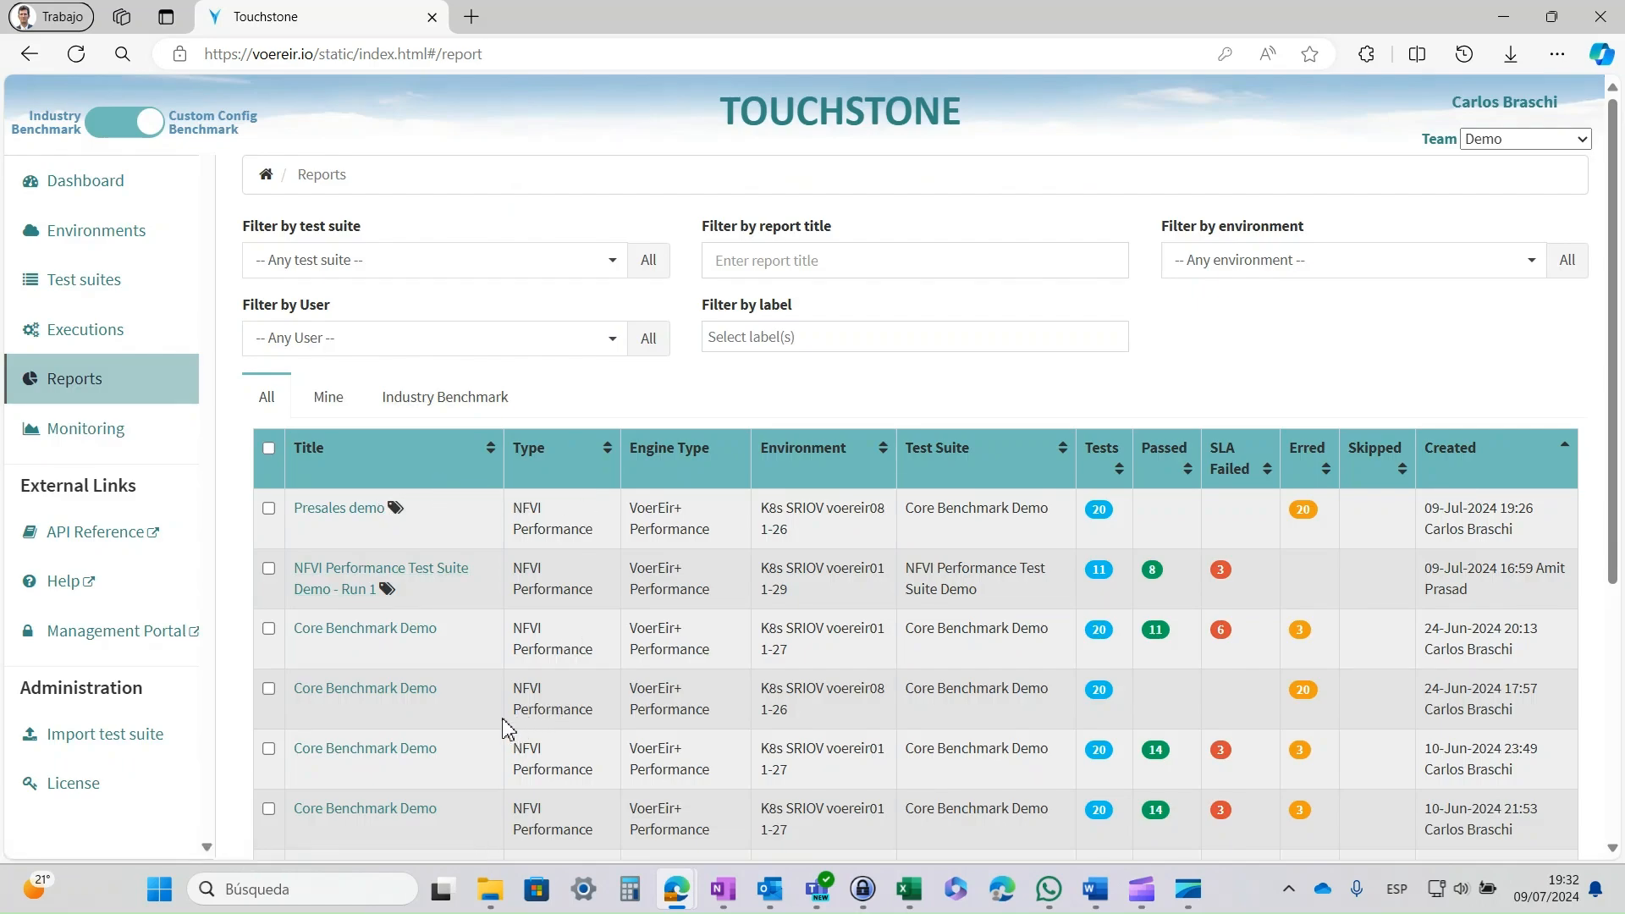
# Step: Open the NFVI Performance Test Suite Demo - Run 1 report, examine the Throughput SRIOV Test 21.KG results, and return to the report
pyautogui.click(381, 568)
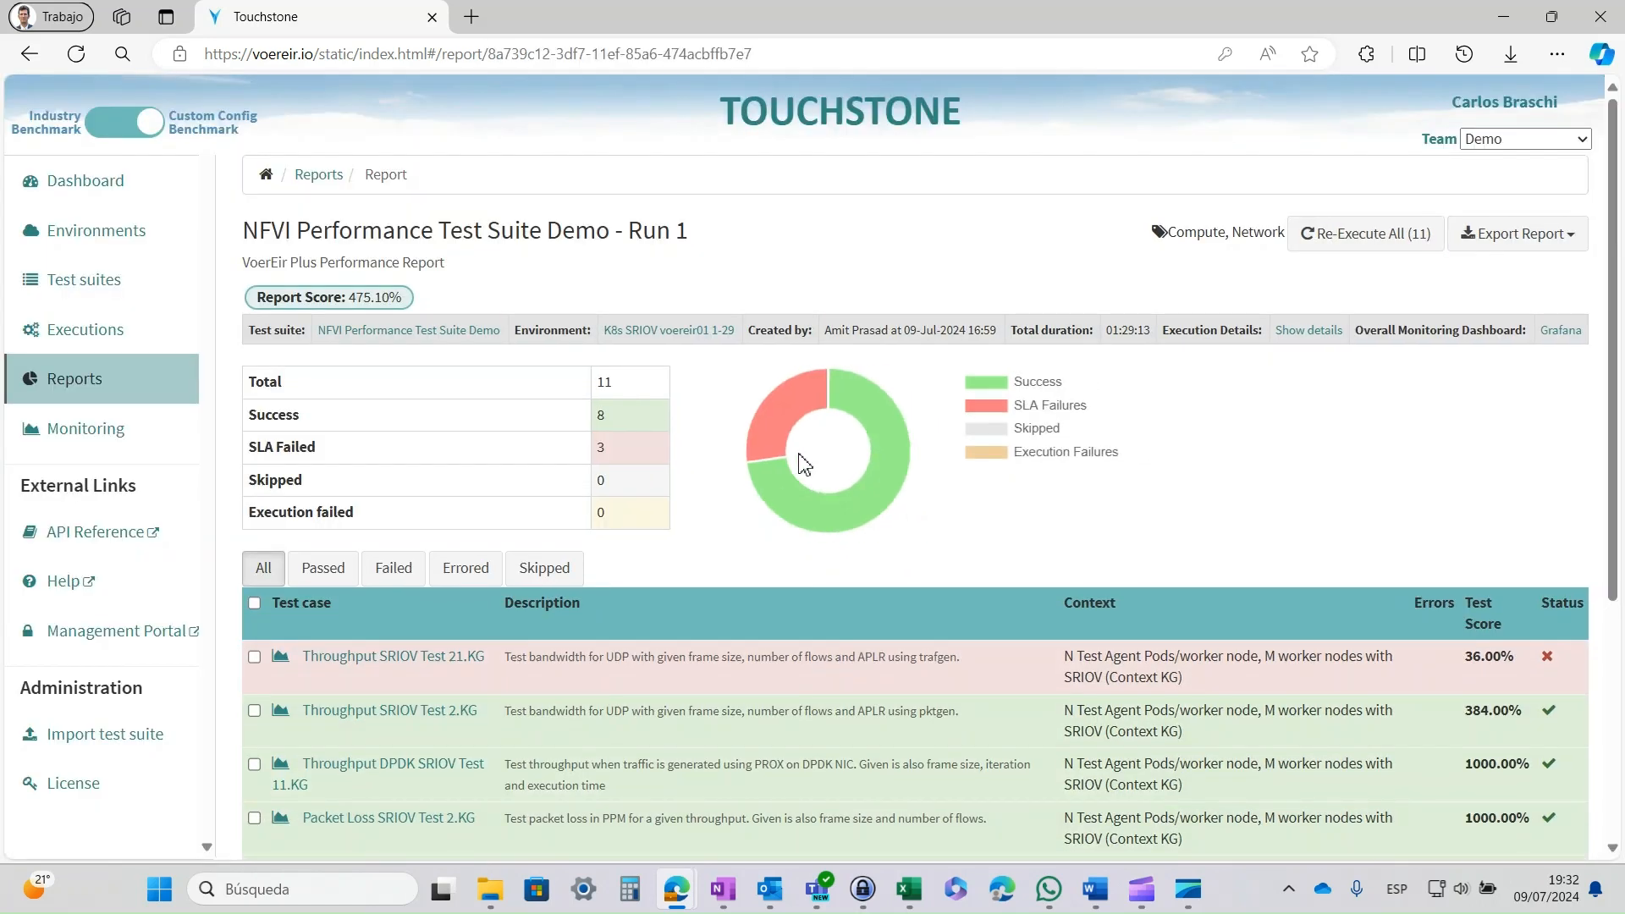
pyautogui.scroll(-3, 804, 464)
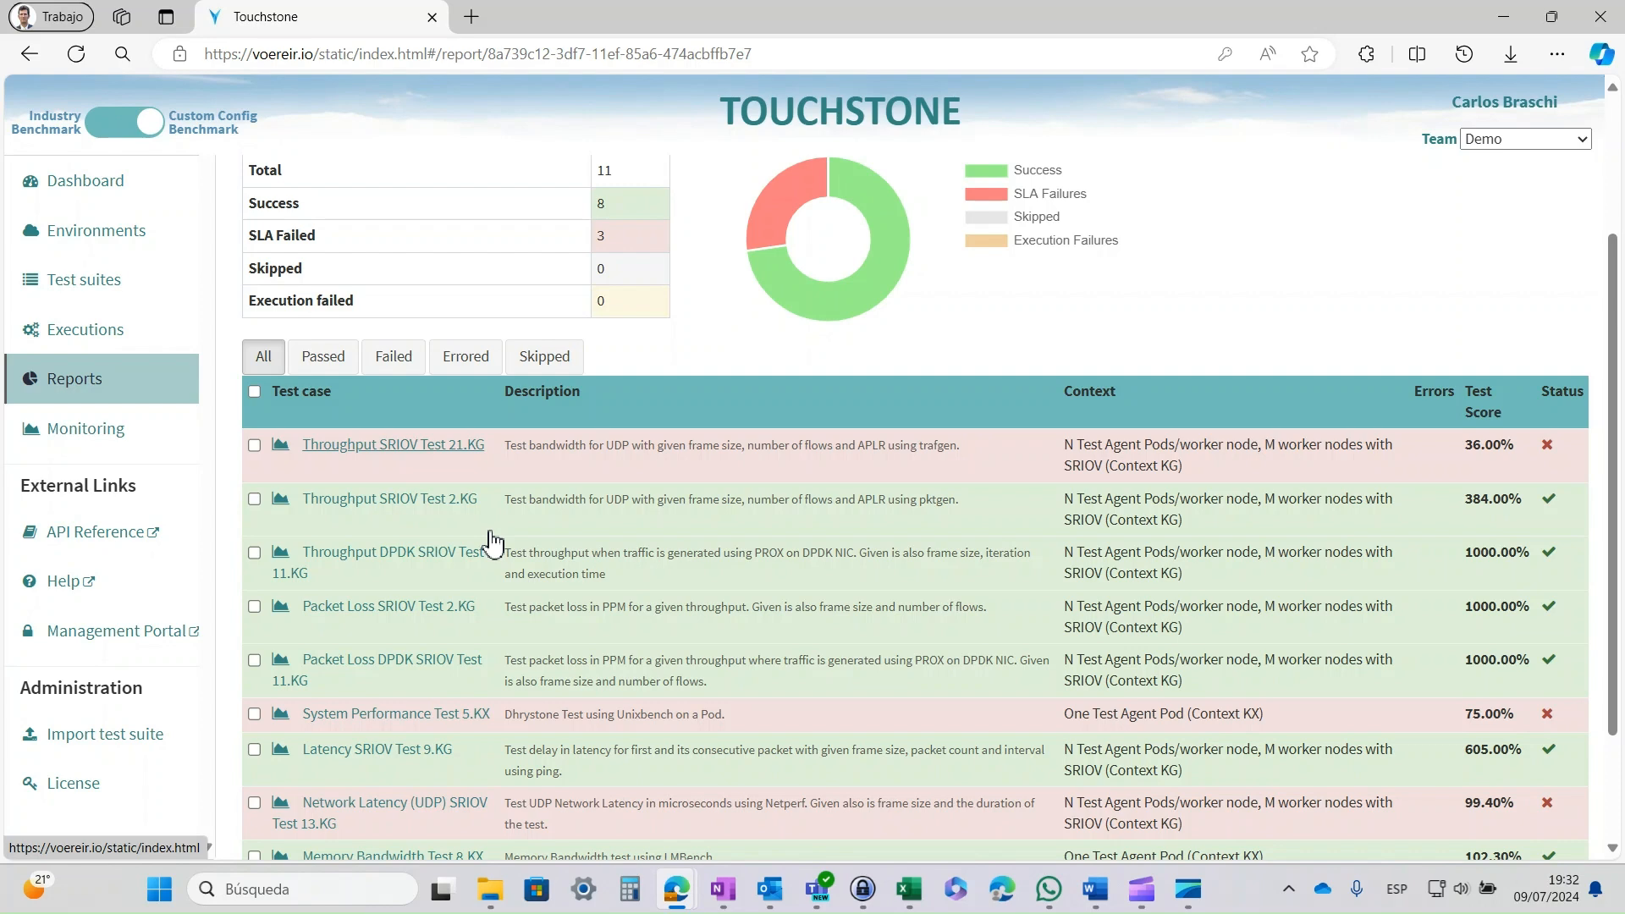
pyautogui.click(440, 446)
pyautogui.scroll(-1, 782, 628)
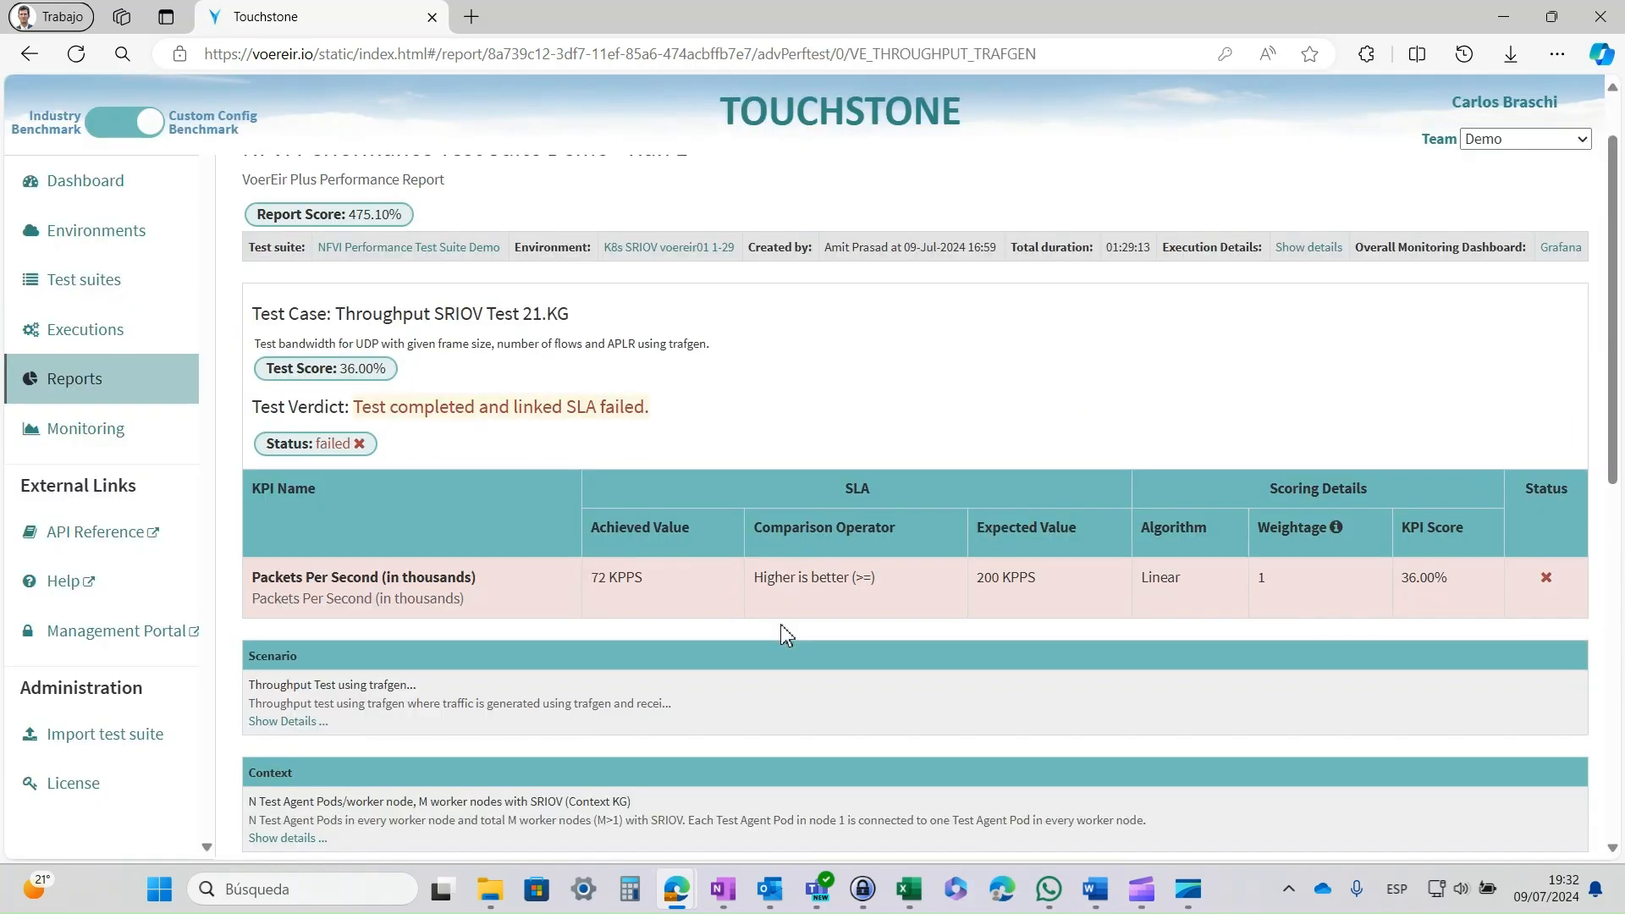
pyautogui.scroll(-2, 761, 614)
pyautogui.scroll(3, 738, 575)
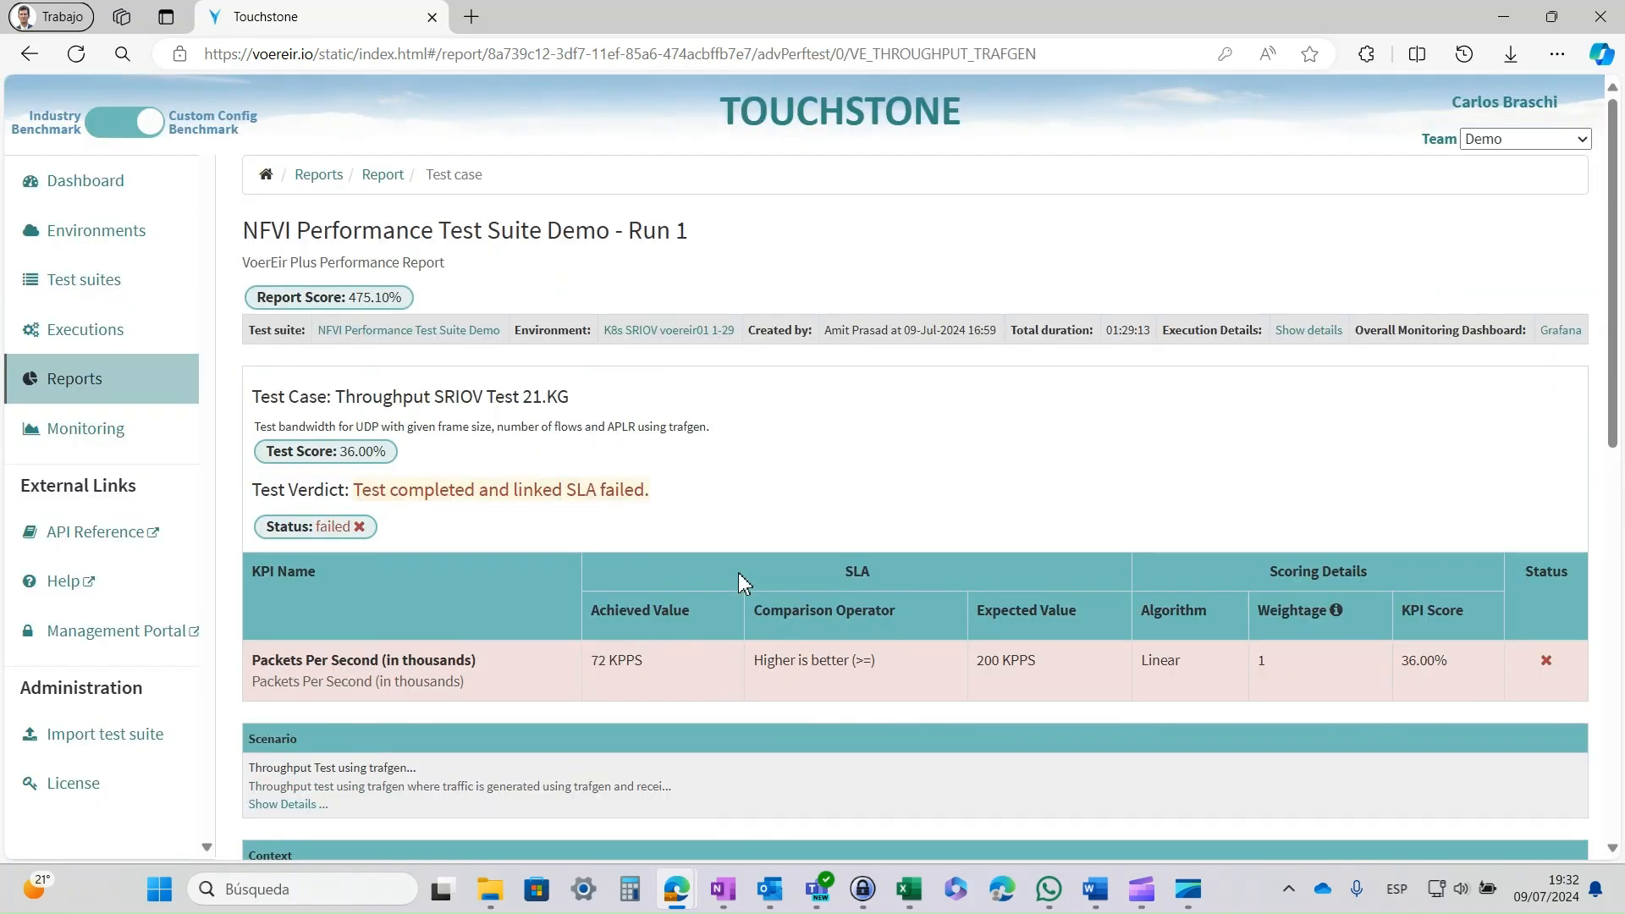
pyautogui.click(384, 175)
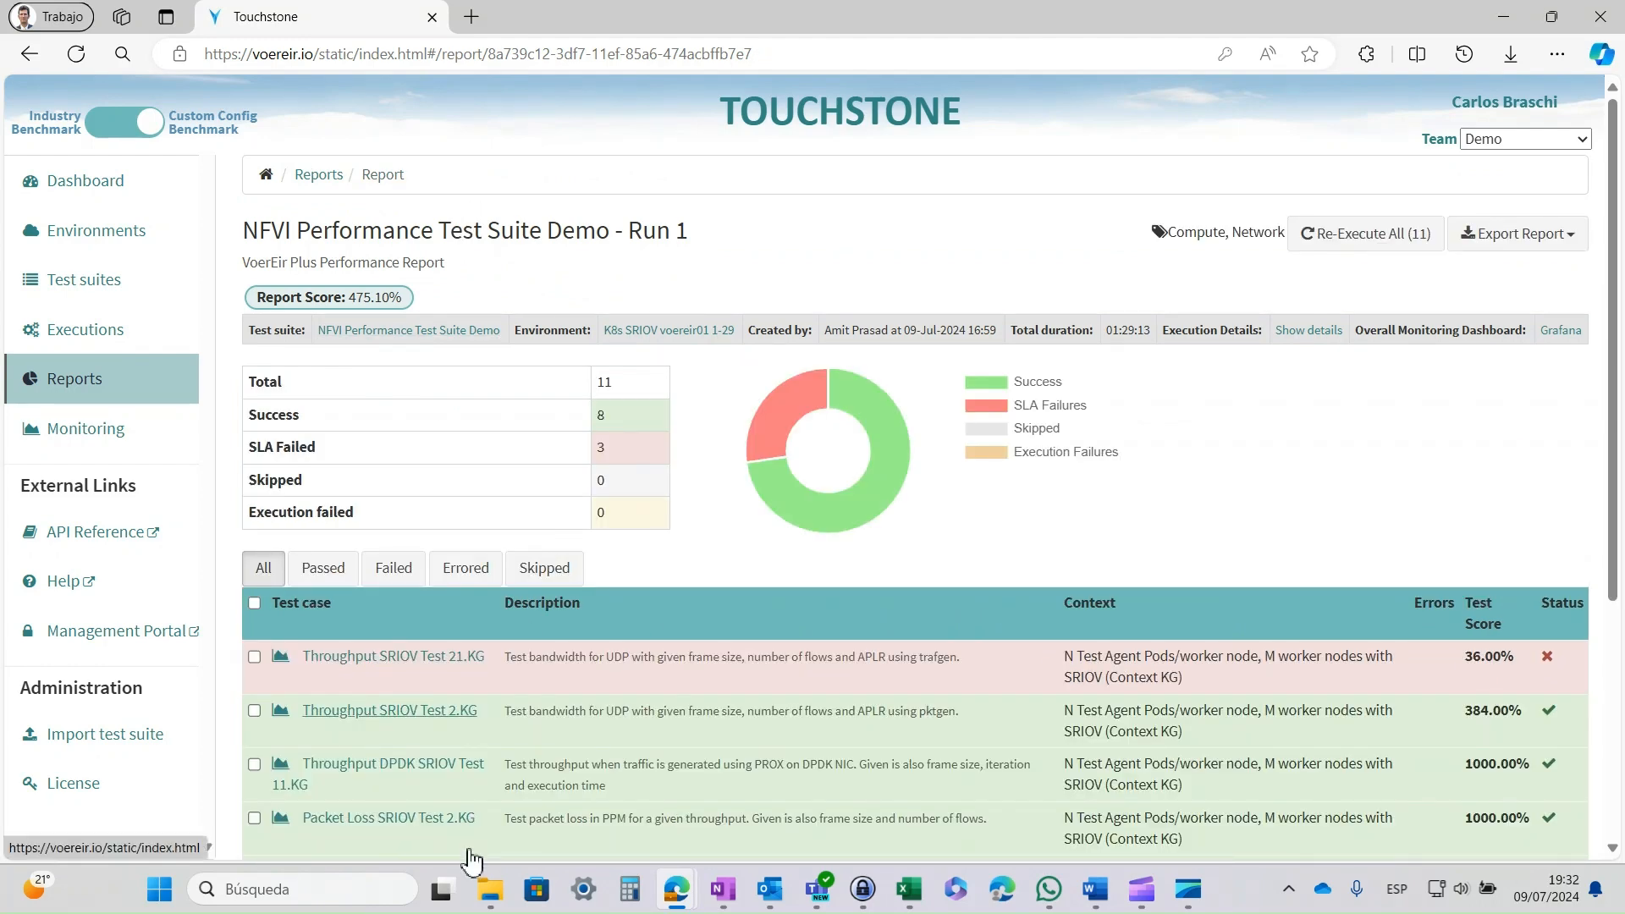
# Step: Examine the KPI results, summary and throughput chart of Throughput SRIOV Test 2.KG, and return to the report
pyautogui.click(389, 711)
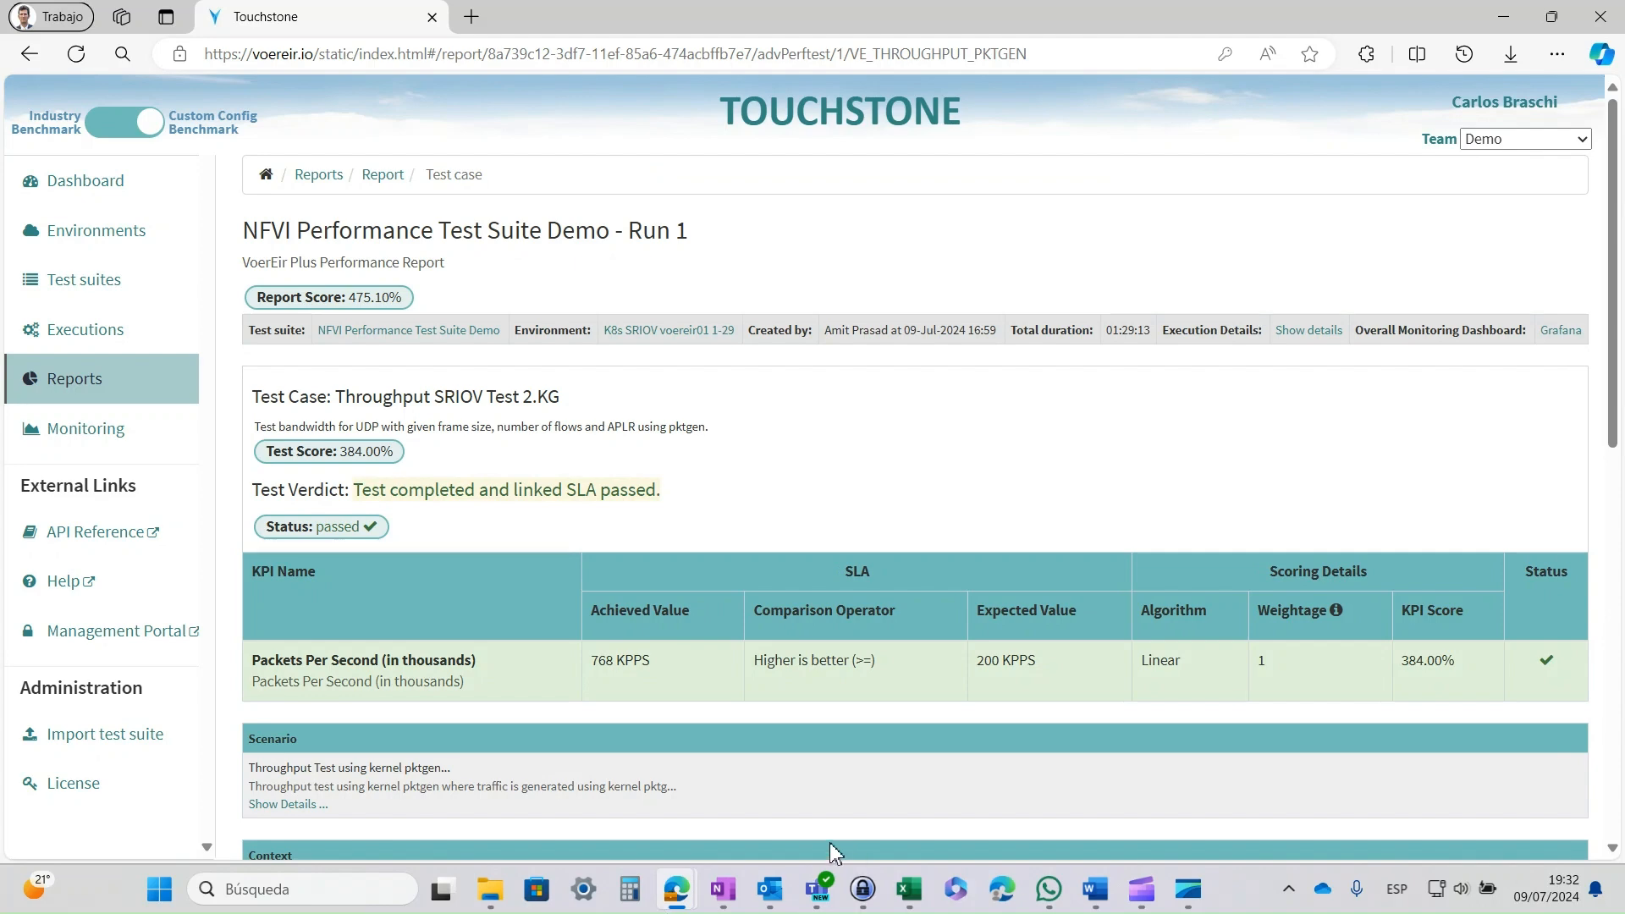
pyautogui.scroll(-5, 788, 814)
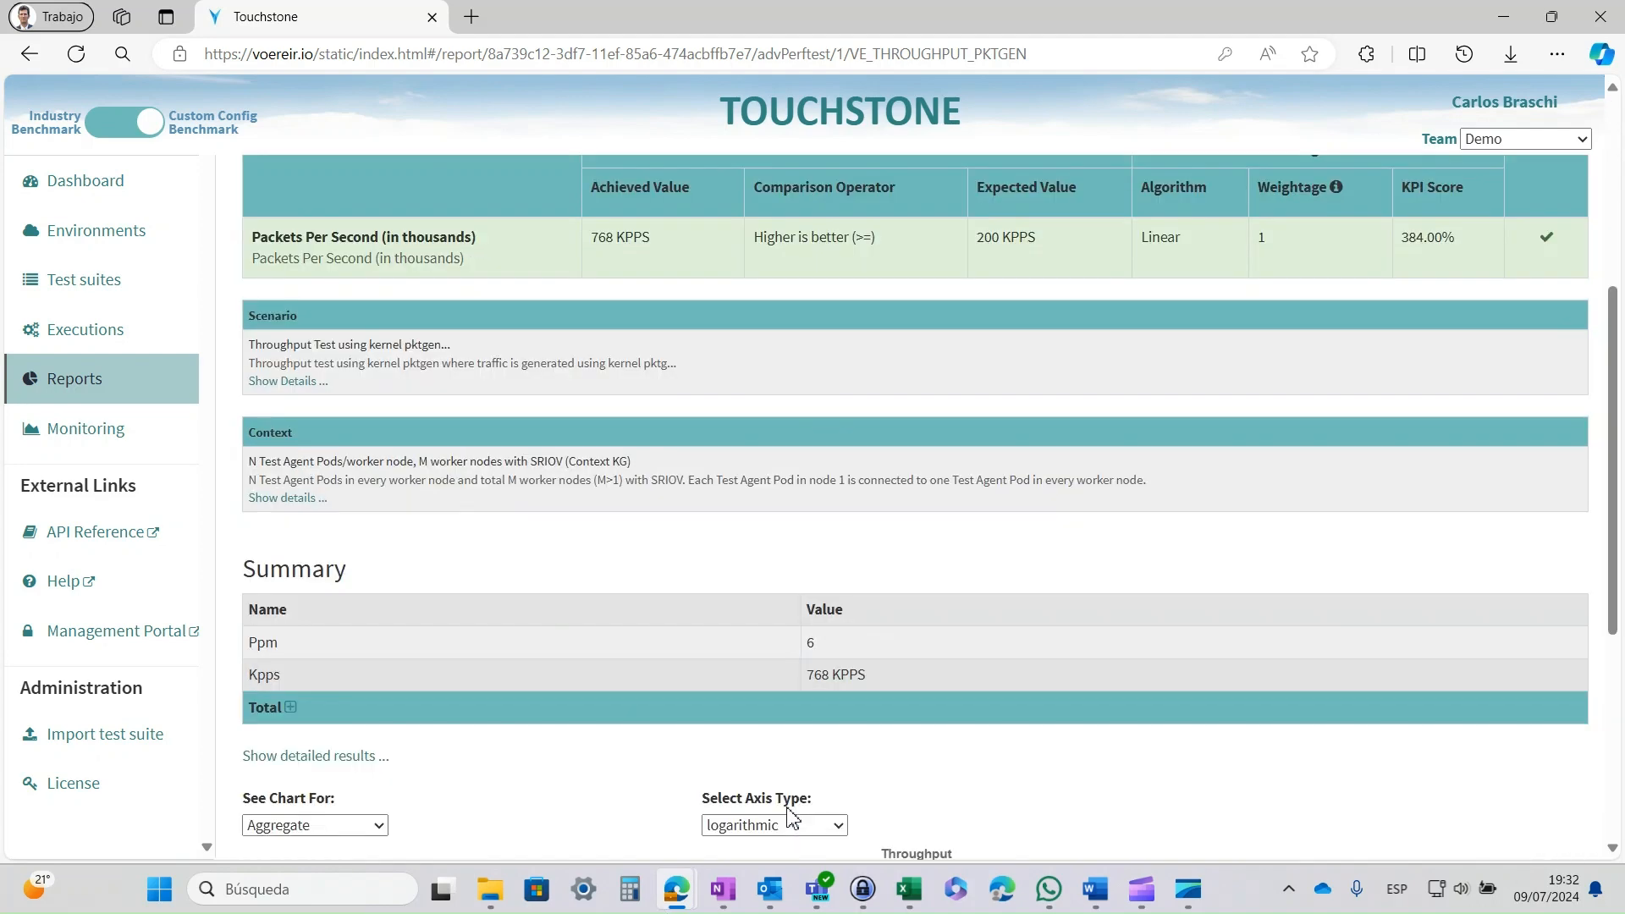
pyautogui.scroll(-5, 789, 817)
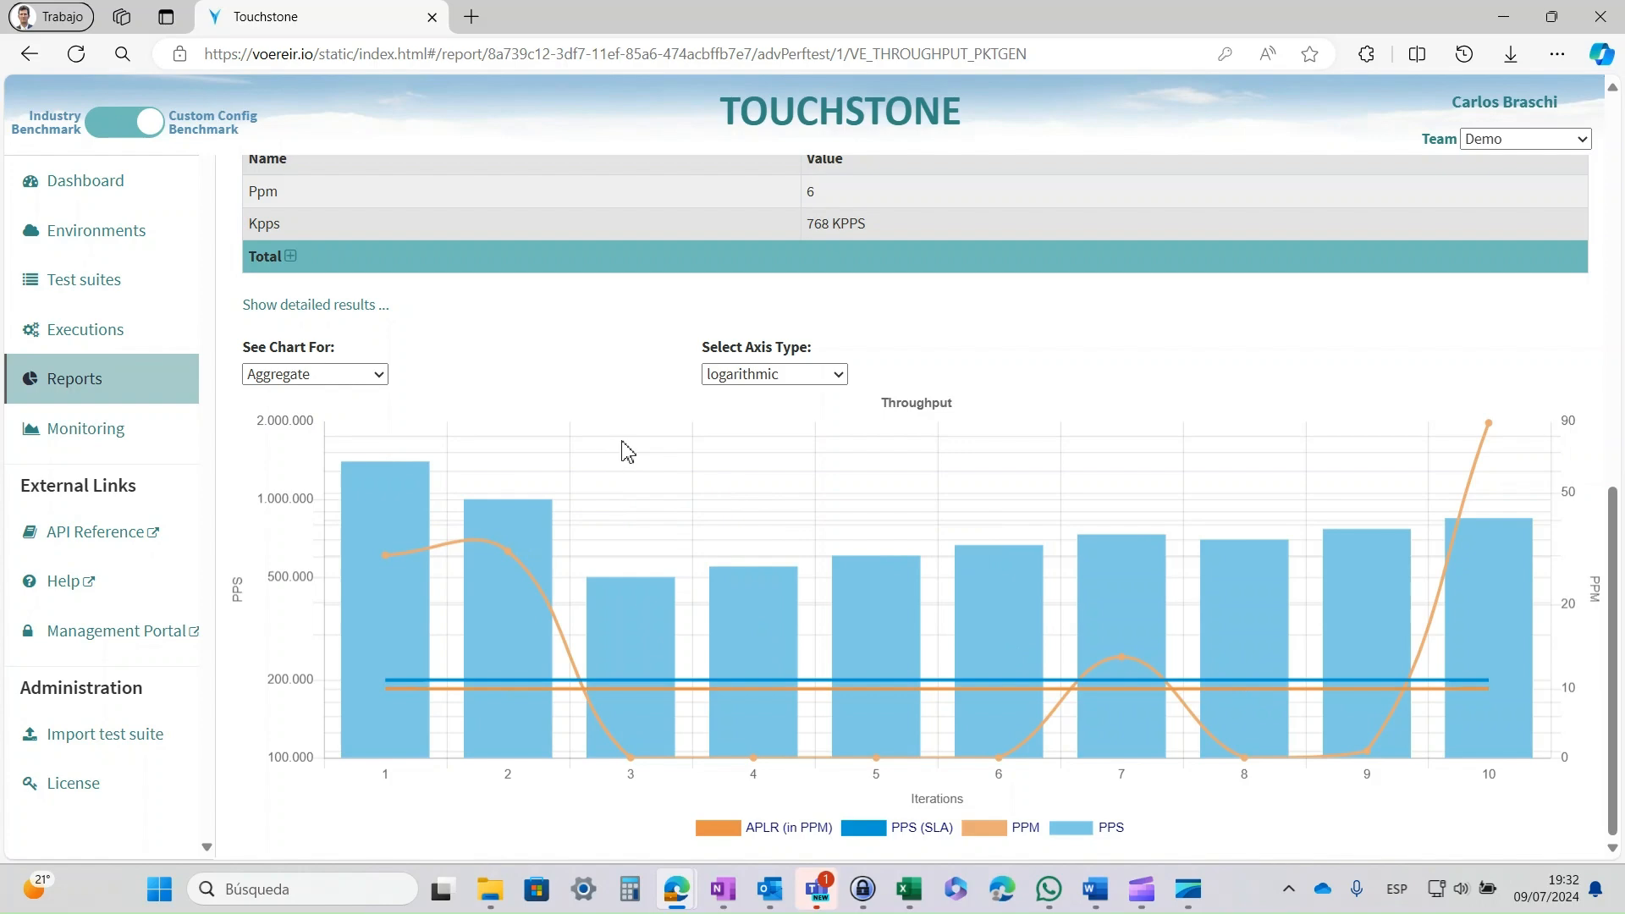
pyautogui.scroll(10, 626, 450)
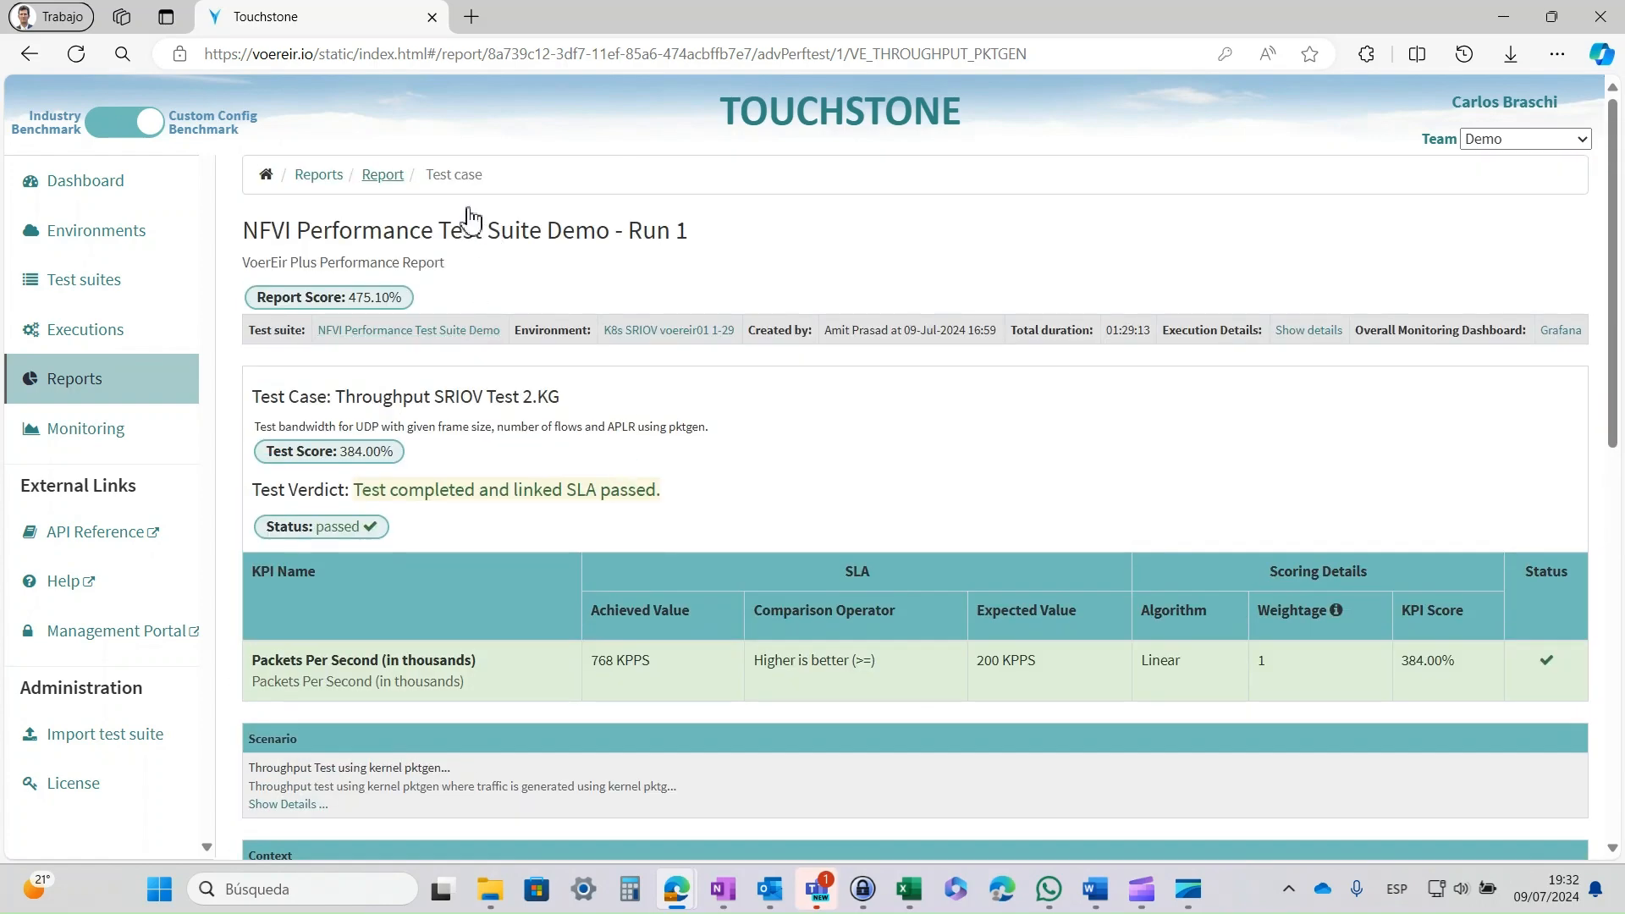
pyautogui.click(383, 166)
# Step: Check the SLA and scoring details of System Performance Test 5.KX, and return to the report
pyautogui.scroll(-2, 558, 489)
pyautogui.scroll(-3, 558, 488)
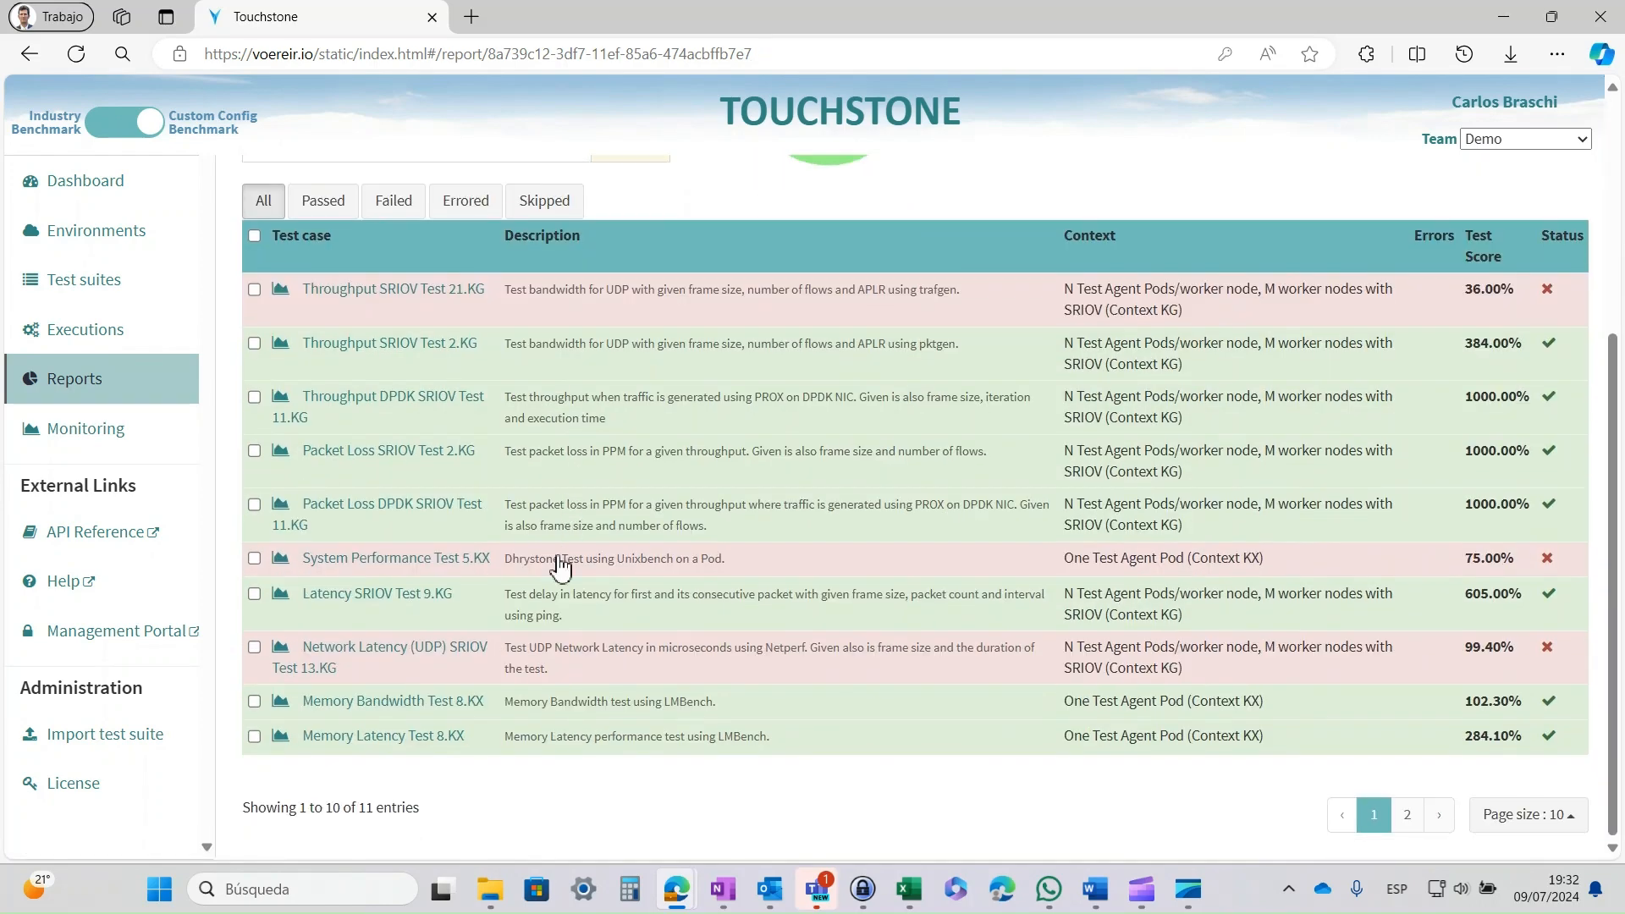
pyautogui.click(521, 670)
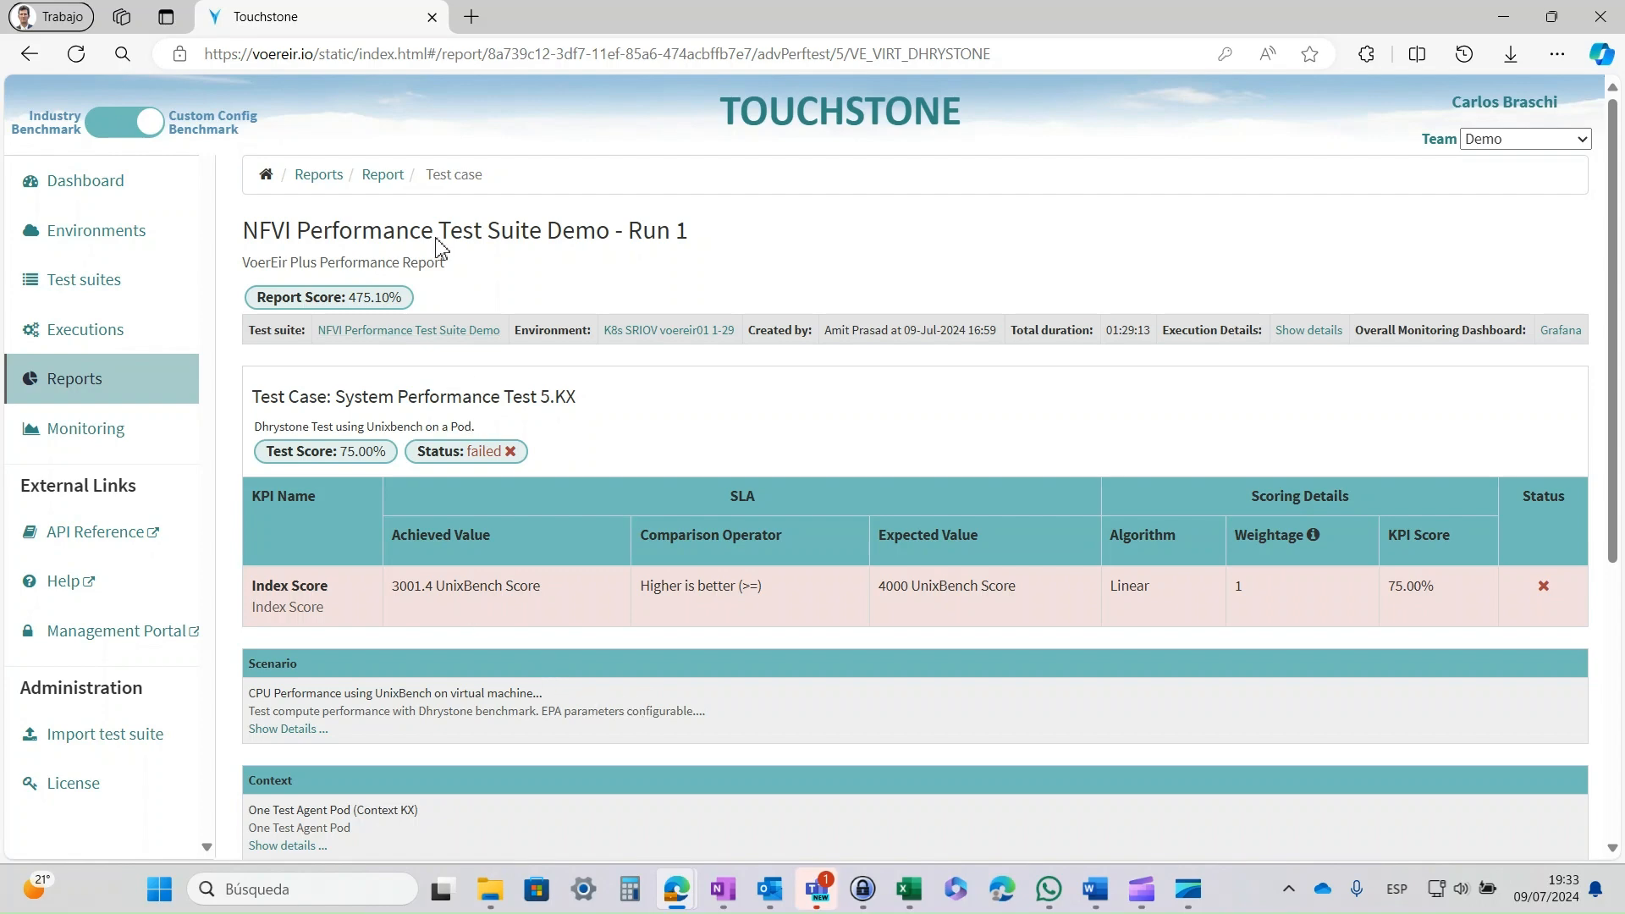
pyautogui.hotkey('alt', 'Left')
# Step: Go to page 2 of the report's test cases and examine the Jitter SRIOV Test 1.KG results
pyautogui.scroll(-4, 624, 474)
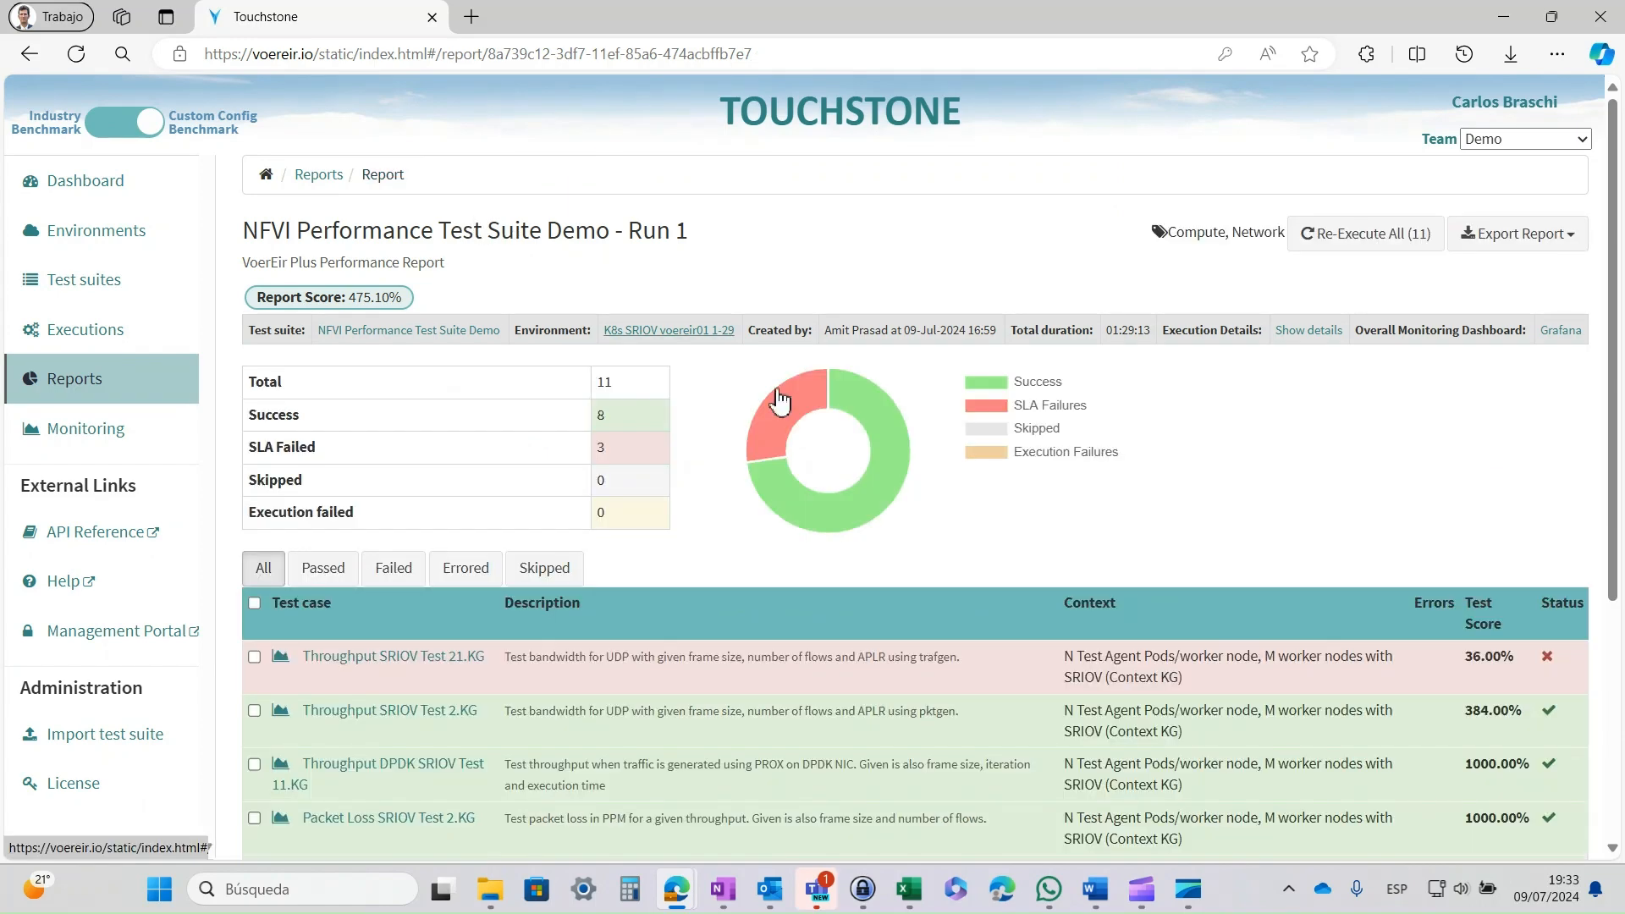
pyautogui.scroll(-5, 762, 508)
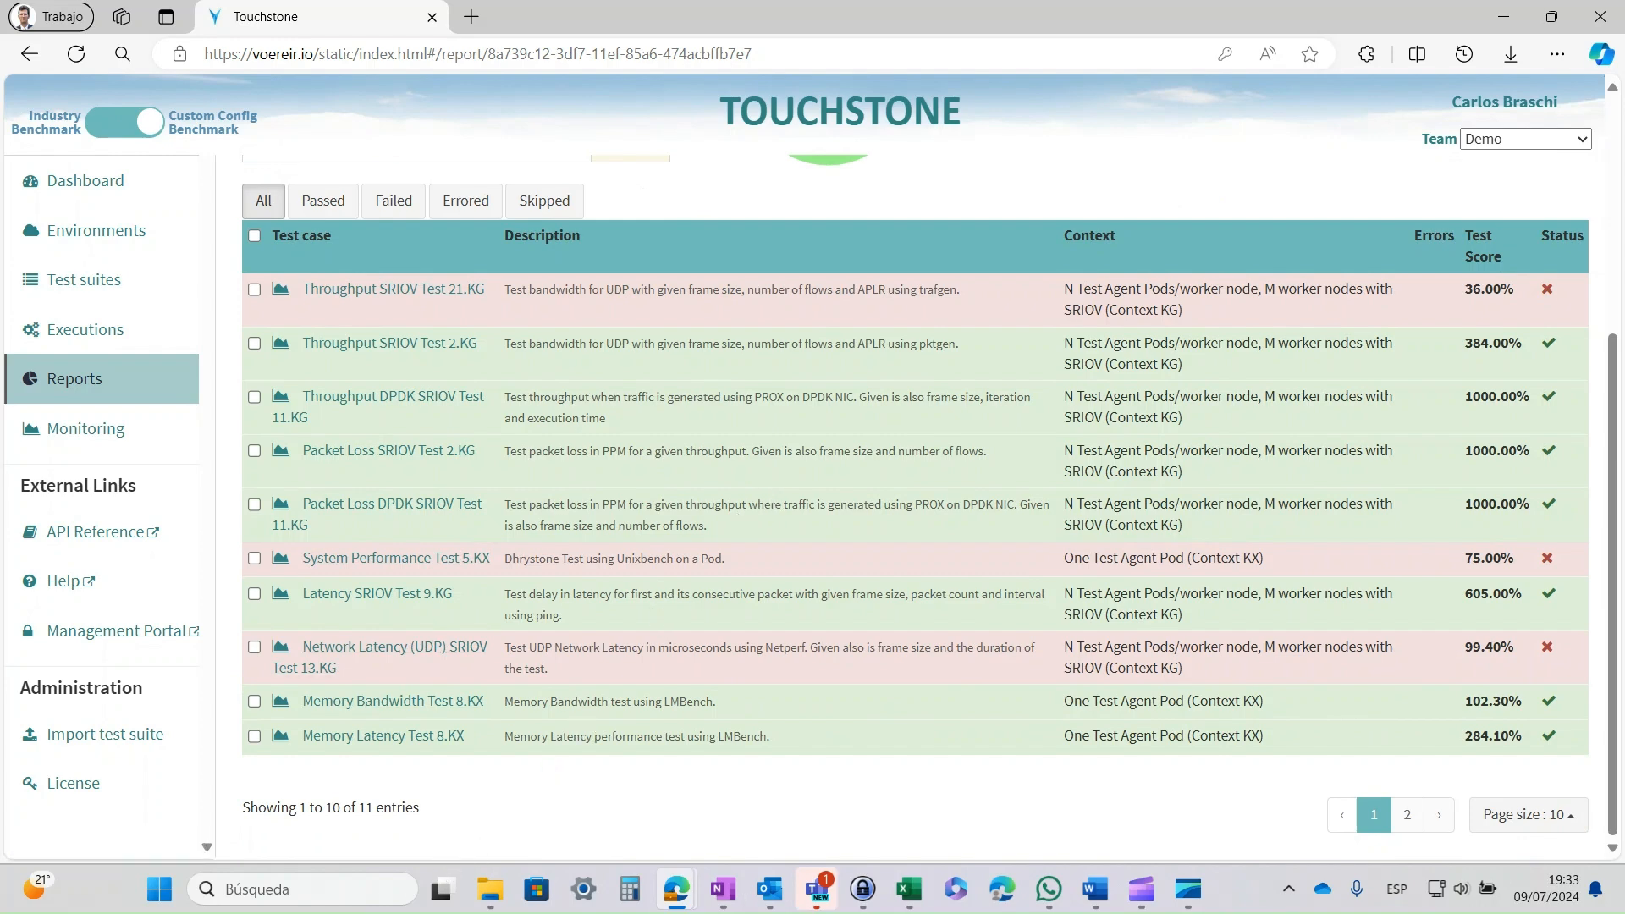
pyautogui.click(1407, 815)
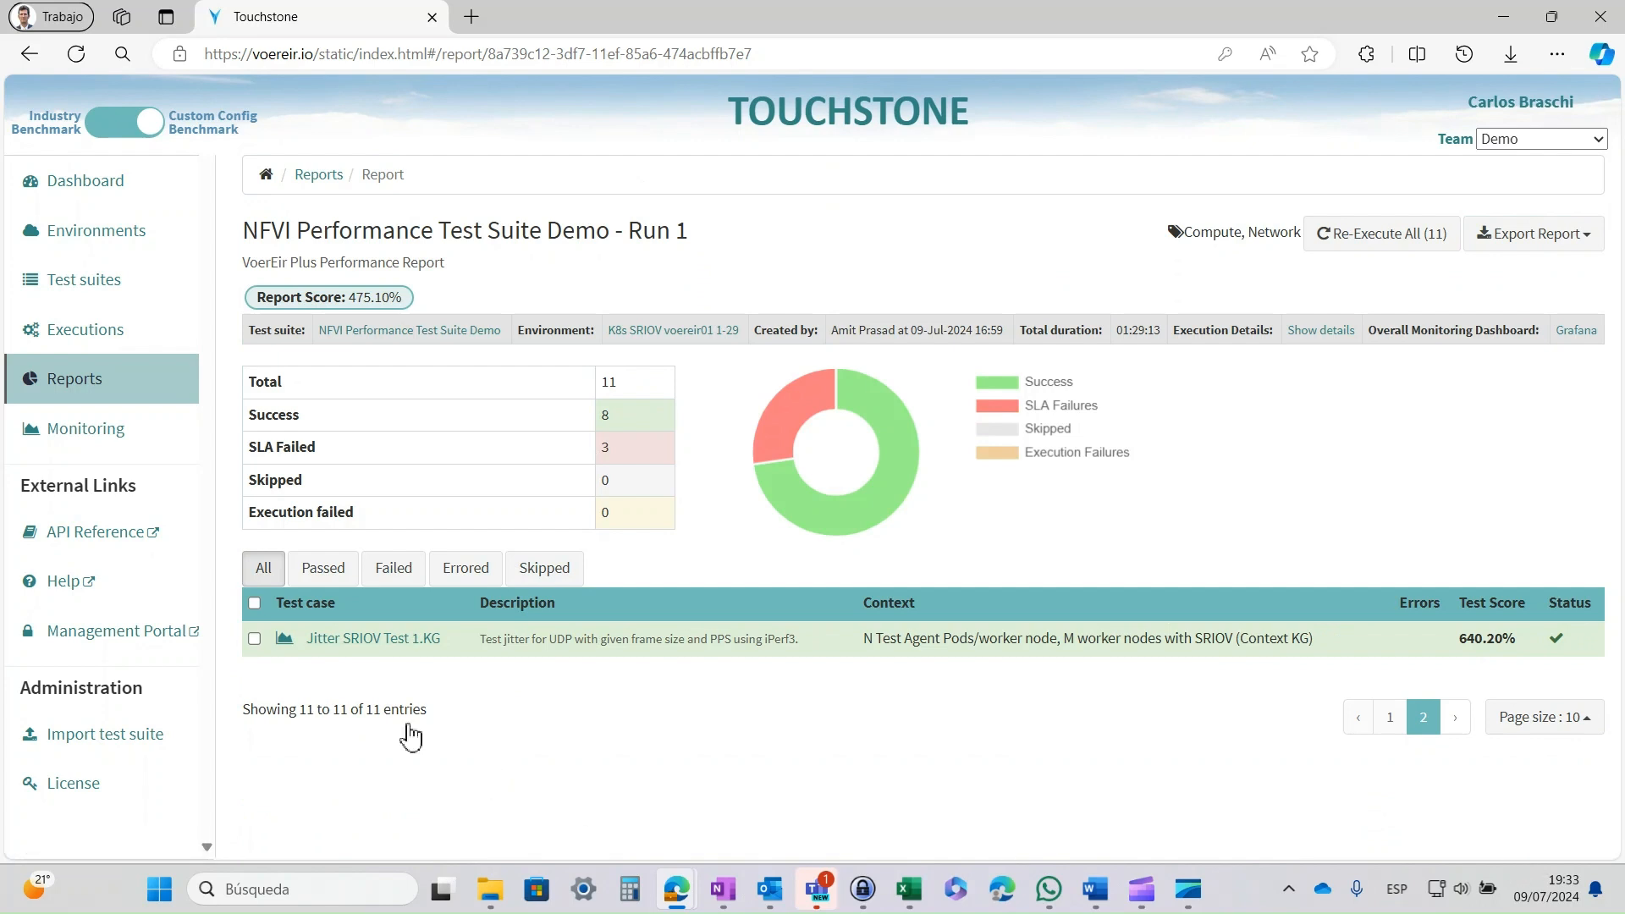
pyautogui.click(439, 779)
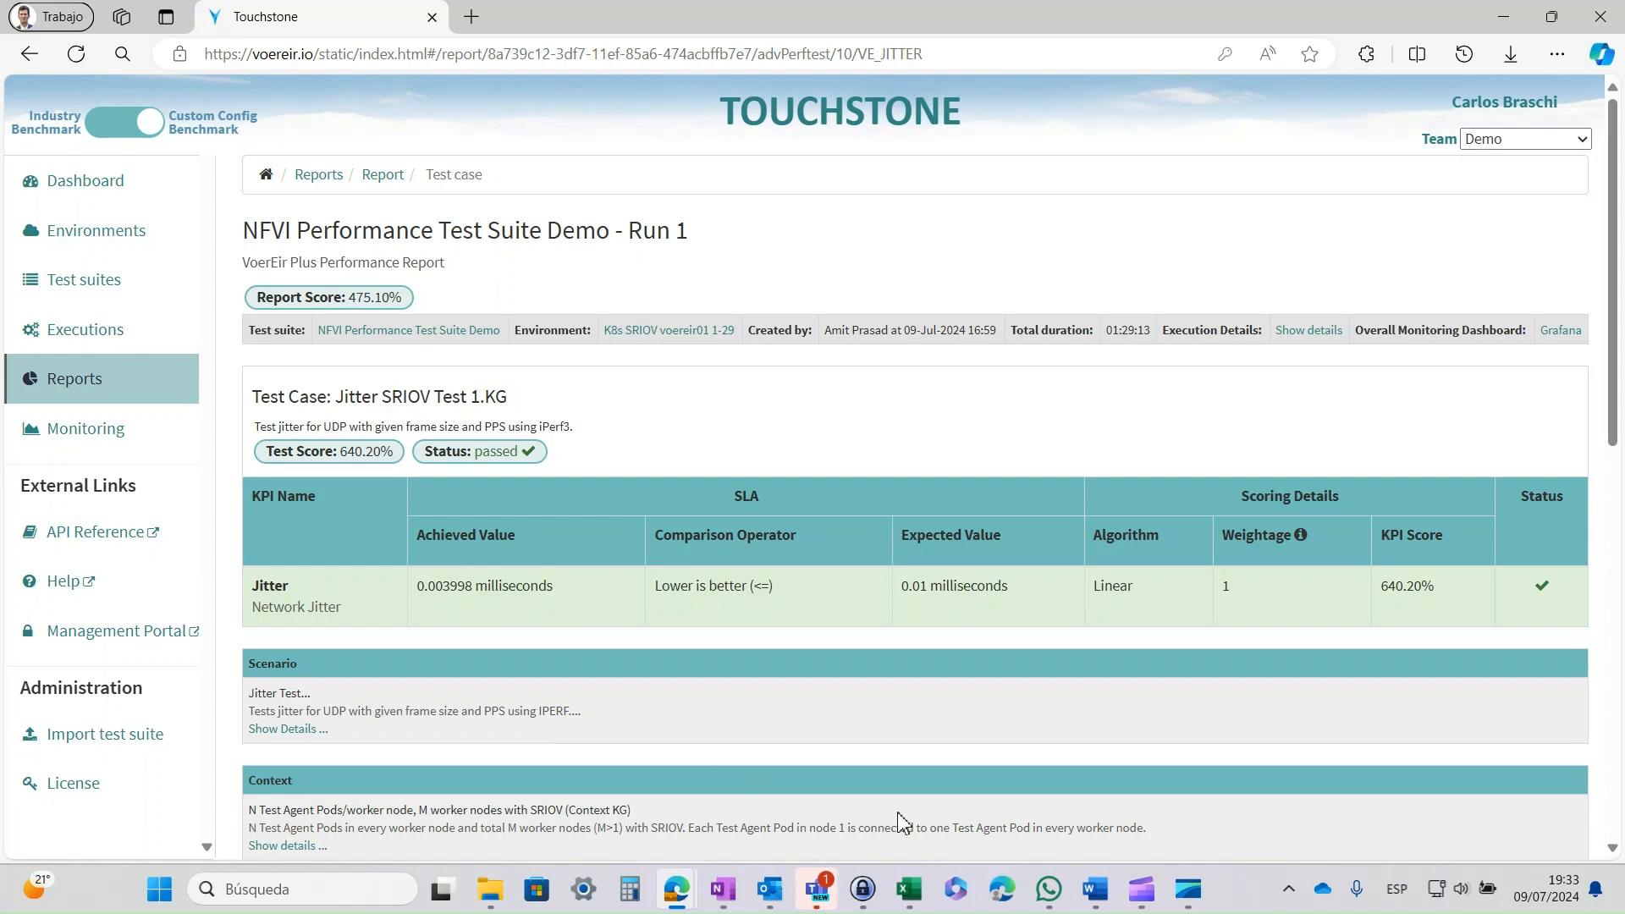
pyautogui.scroll(-3, 904, 821)
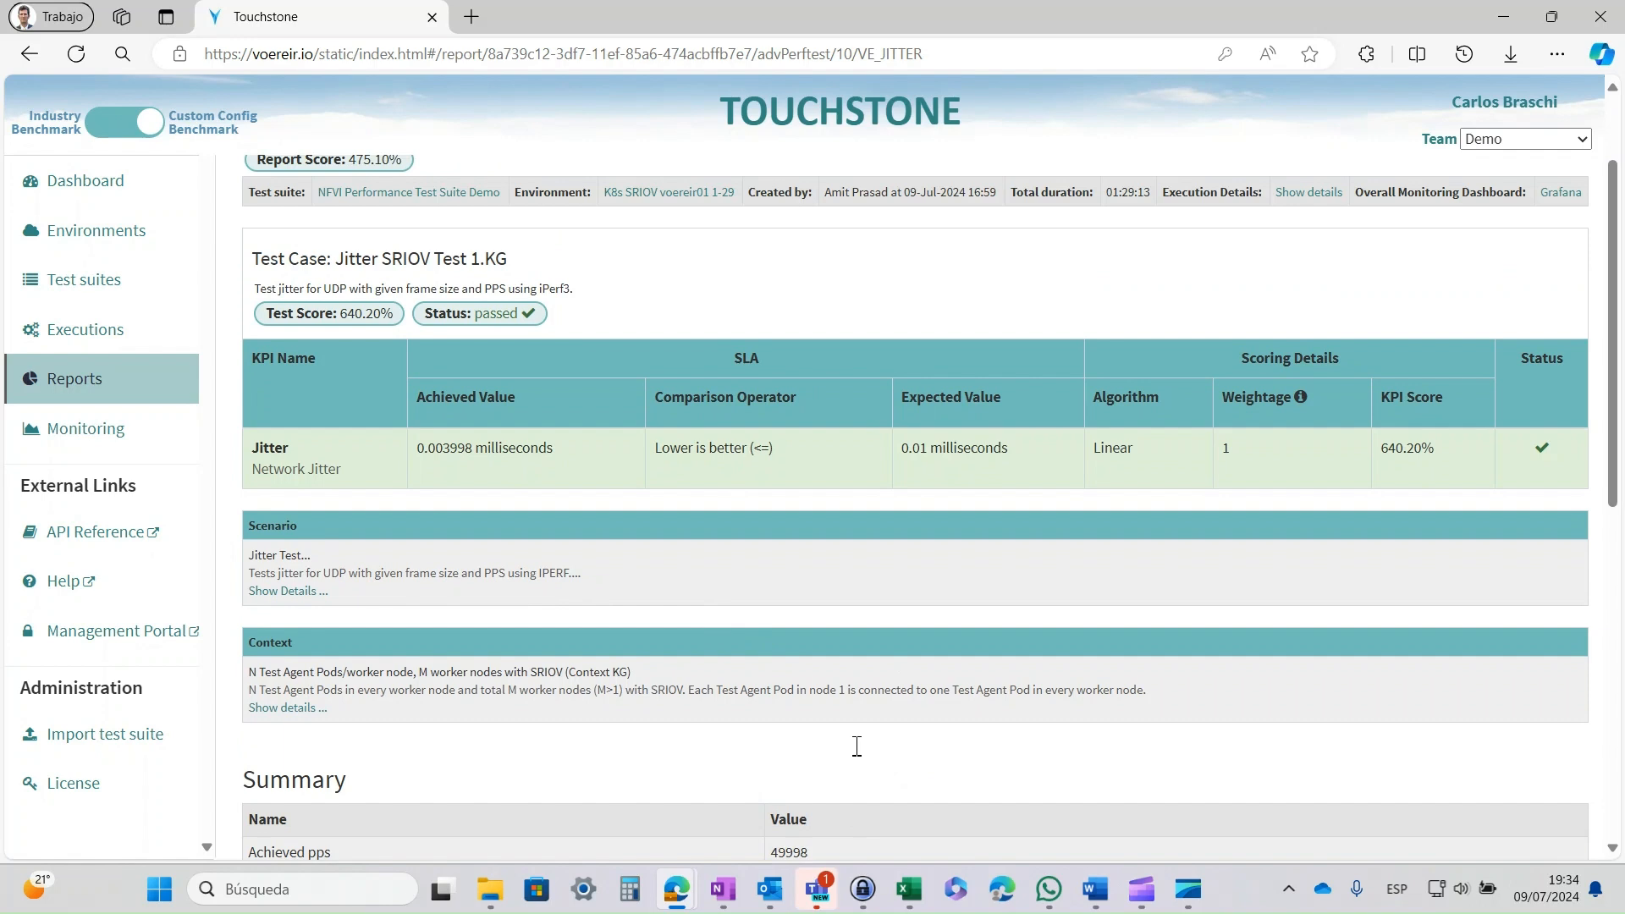
pyautogui.scroll(3, 856, 743)
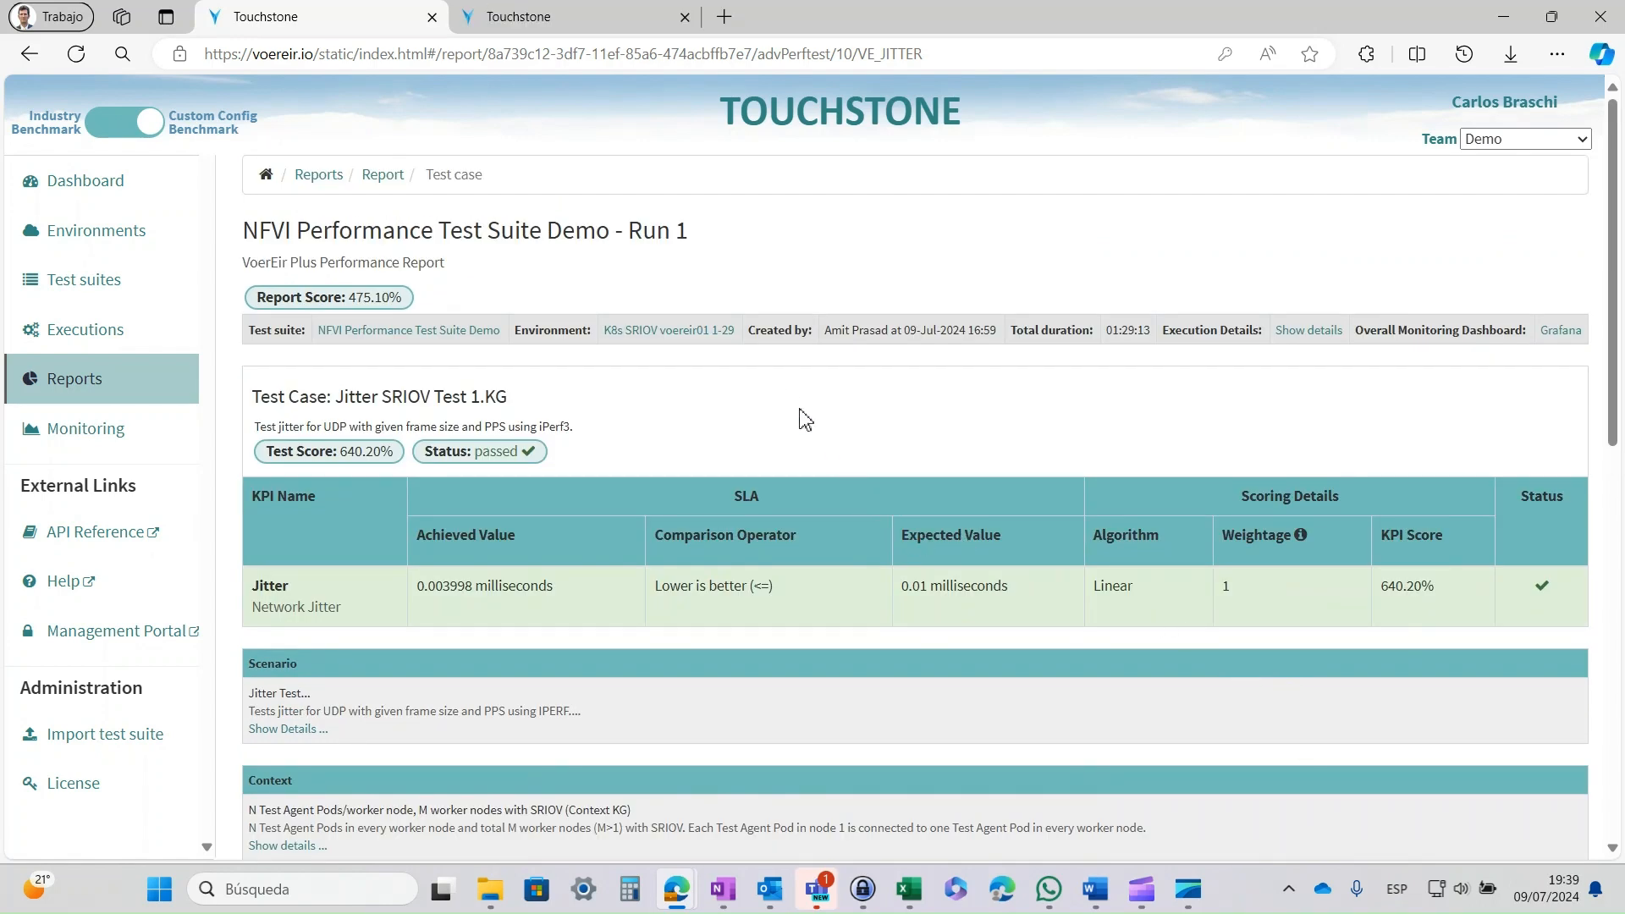
# Step: Return to the Run 1 report and display its available export formats without exporting
pyautogui.click(383, 174)
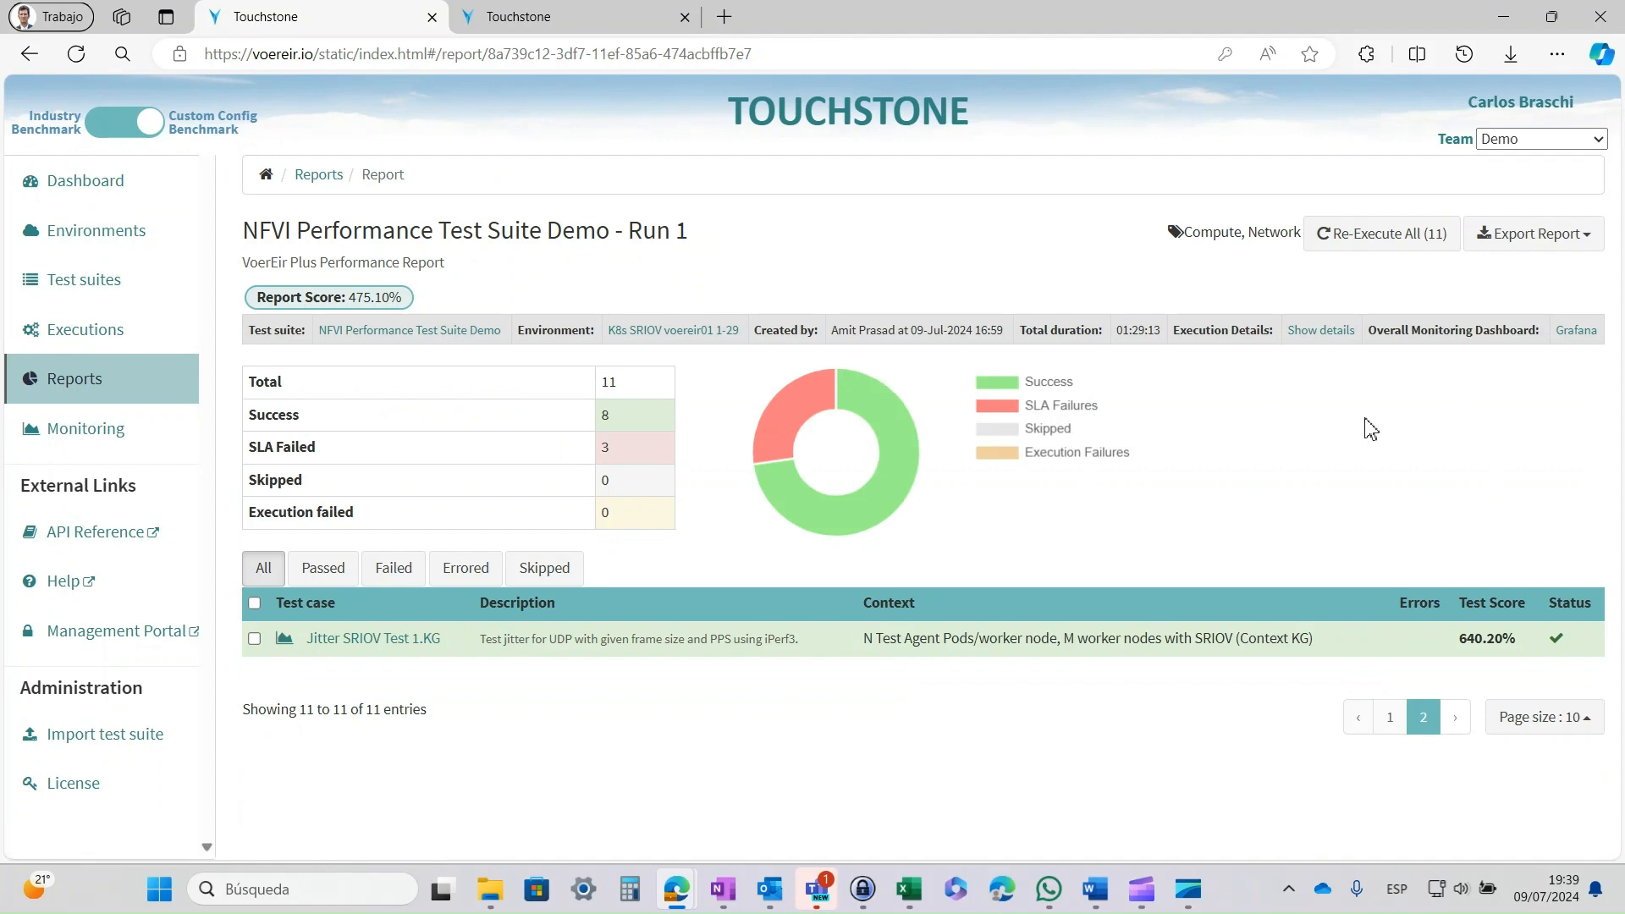
pyautogui.click(1533, 234)
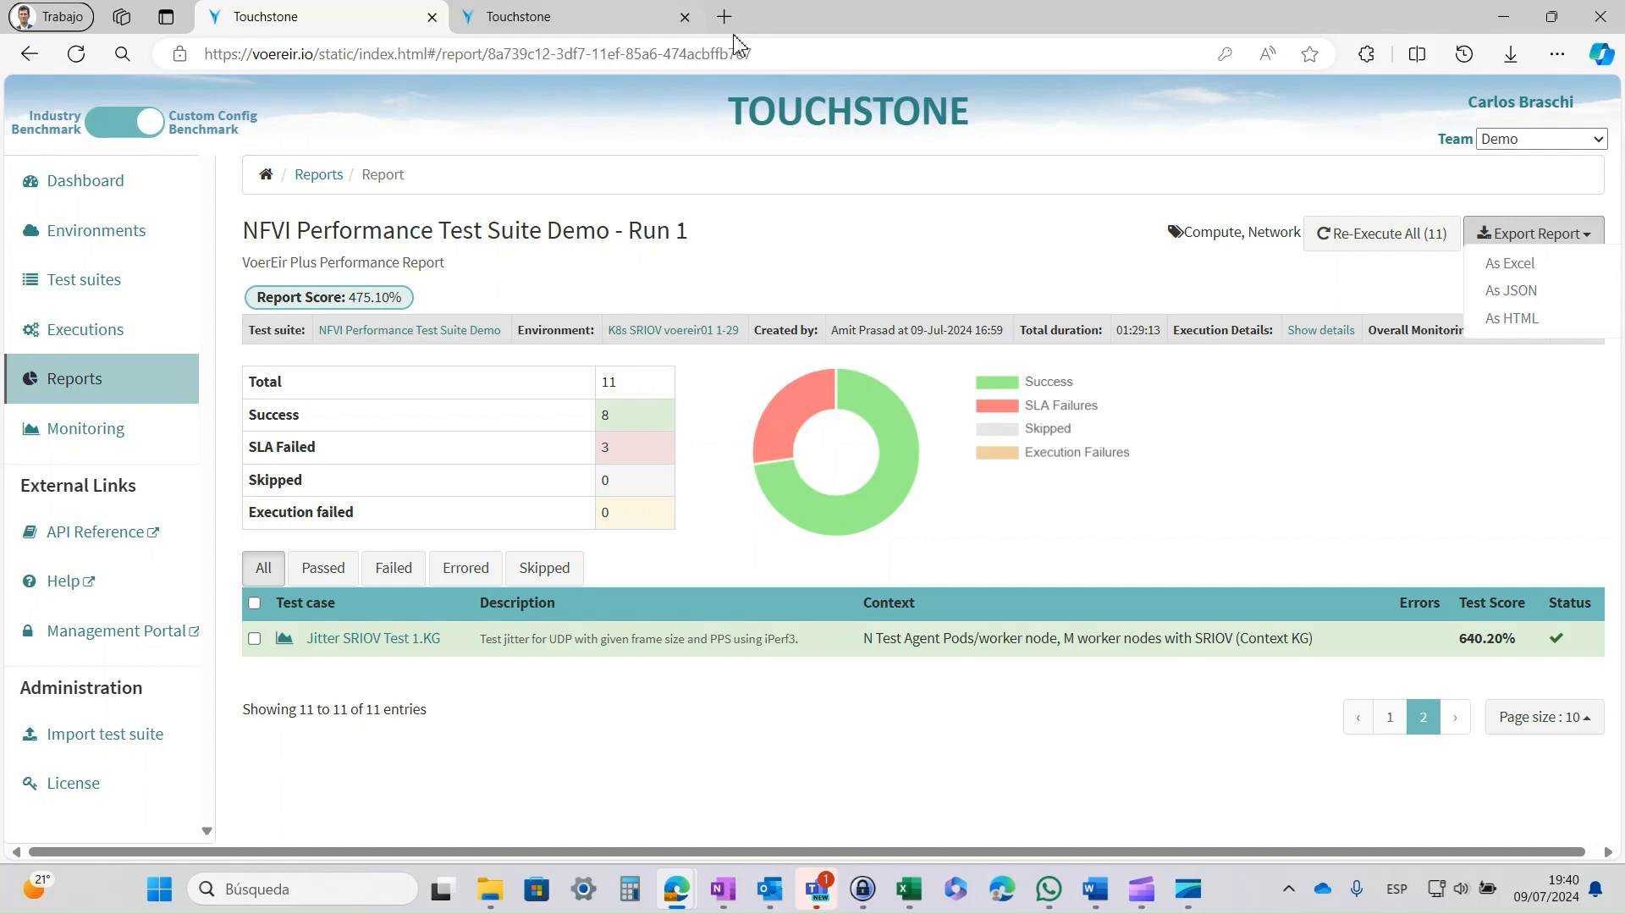
# Step: Examine the comparison of the two O-Cloud Benchmark Du Reports across the jitter, network latency, memory, latency and throughput tests
pyautogui.hotkey('ctrl', 'Tab')
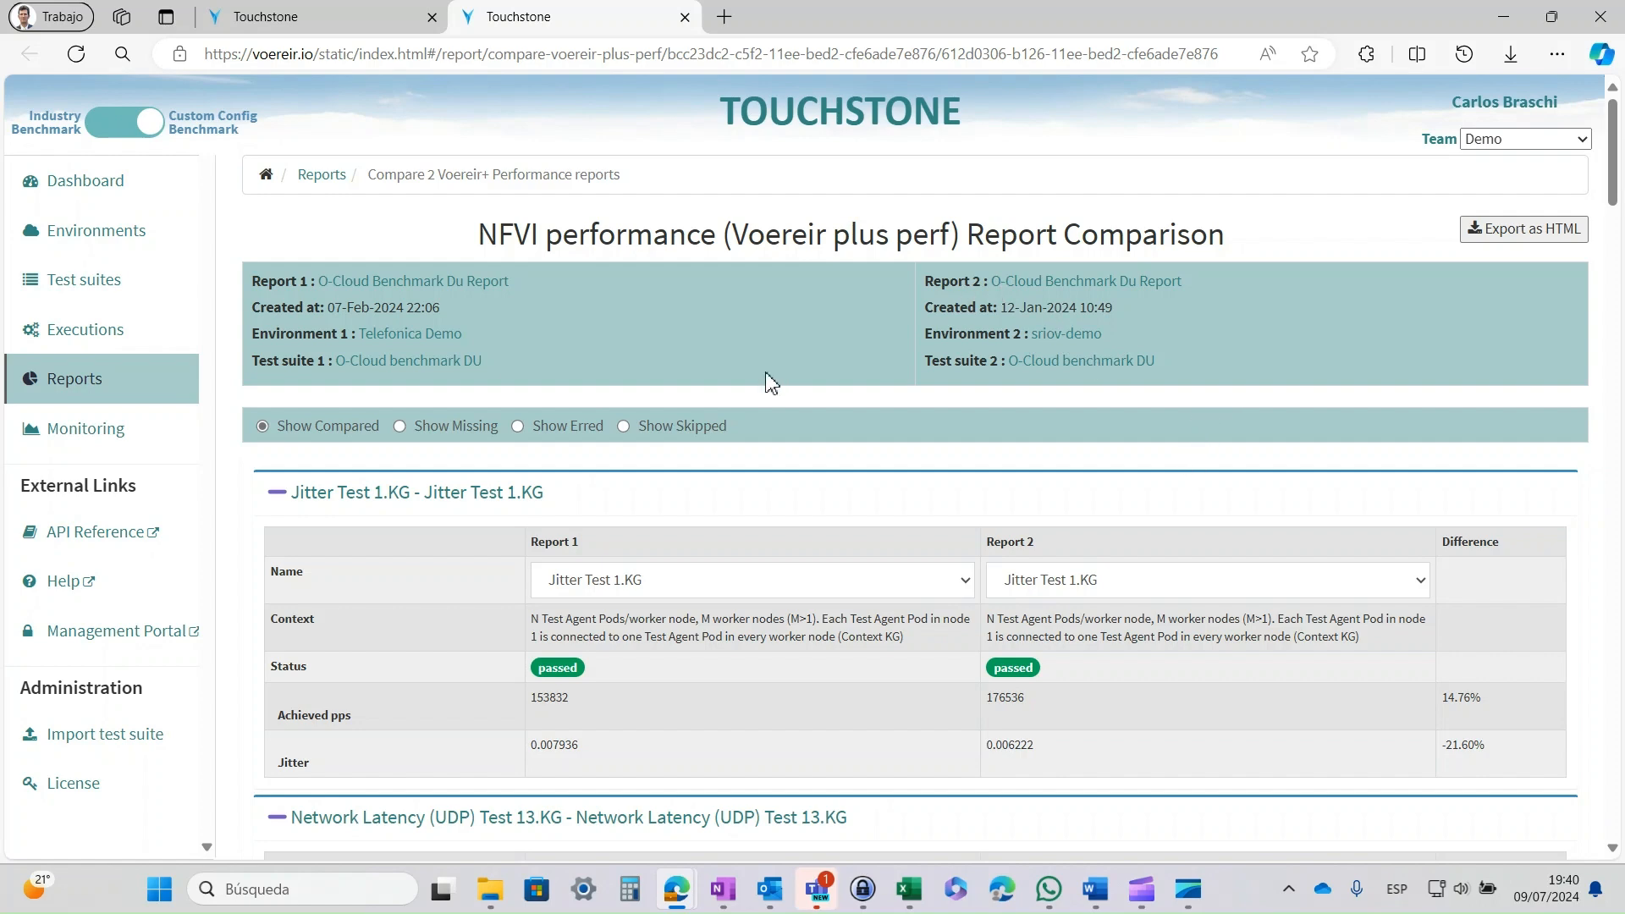
pyautogui.scroll(-3, 1600, 601)
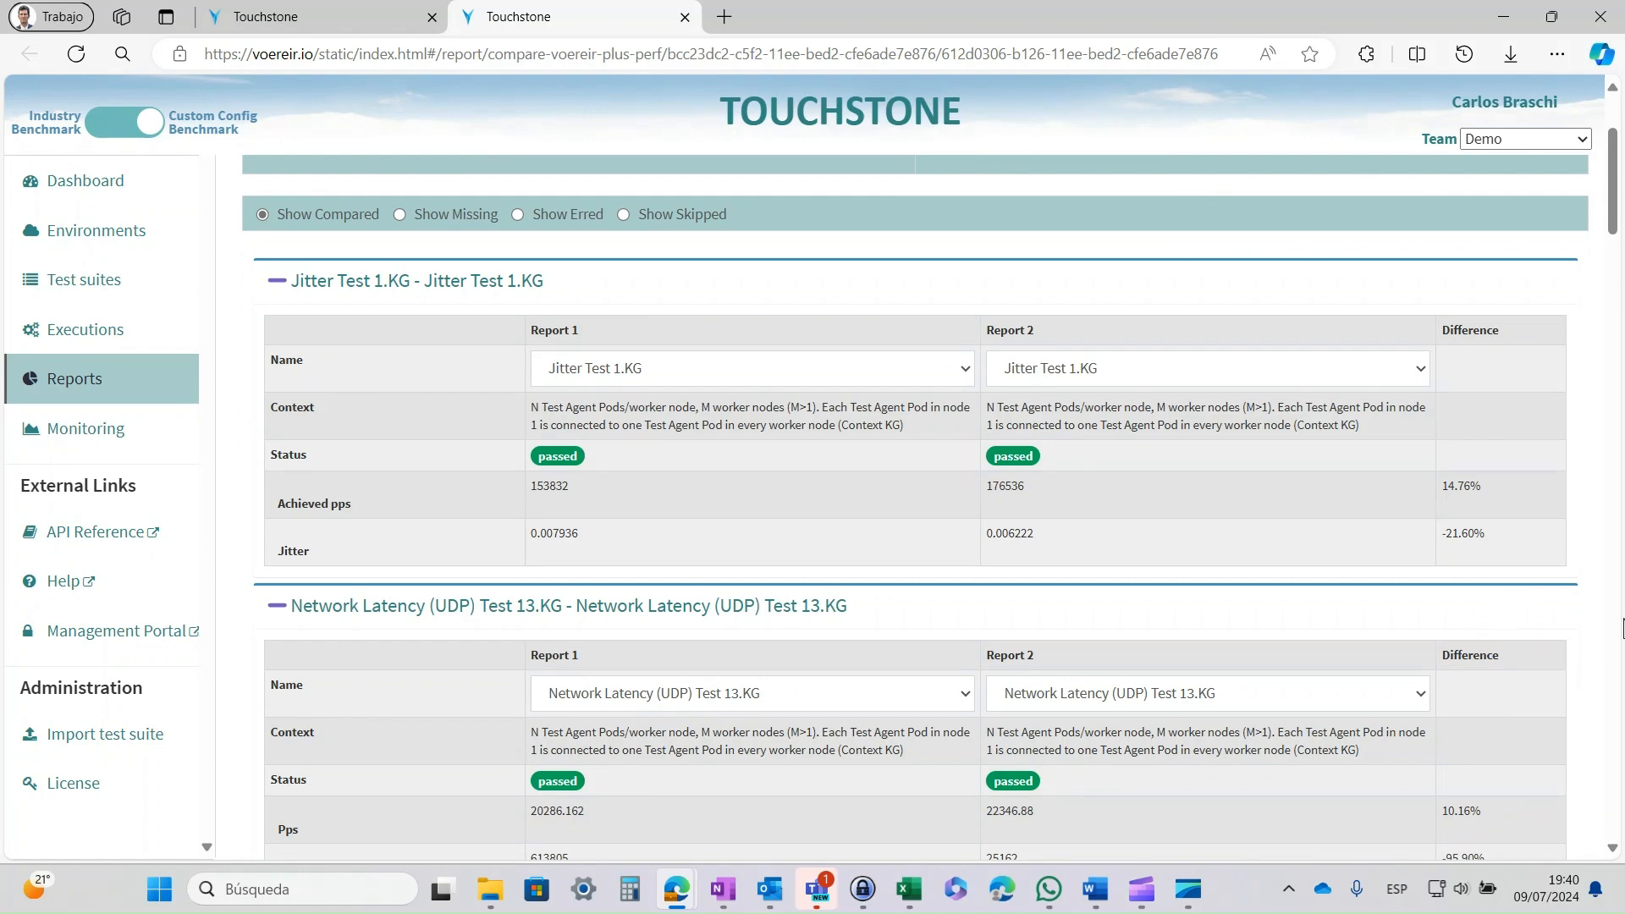
pyautogui.scroll(-3, 1623, 627)
pyautogui.scroll(-3, 1618, 629)
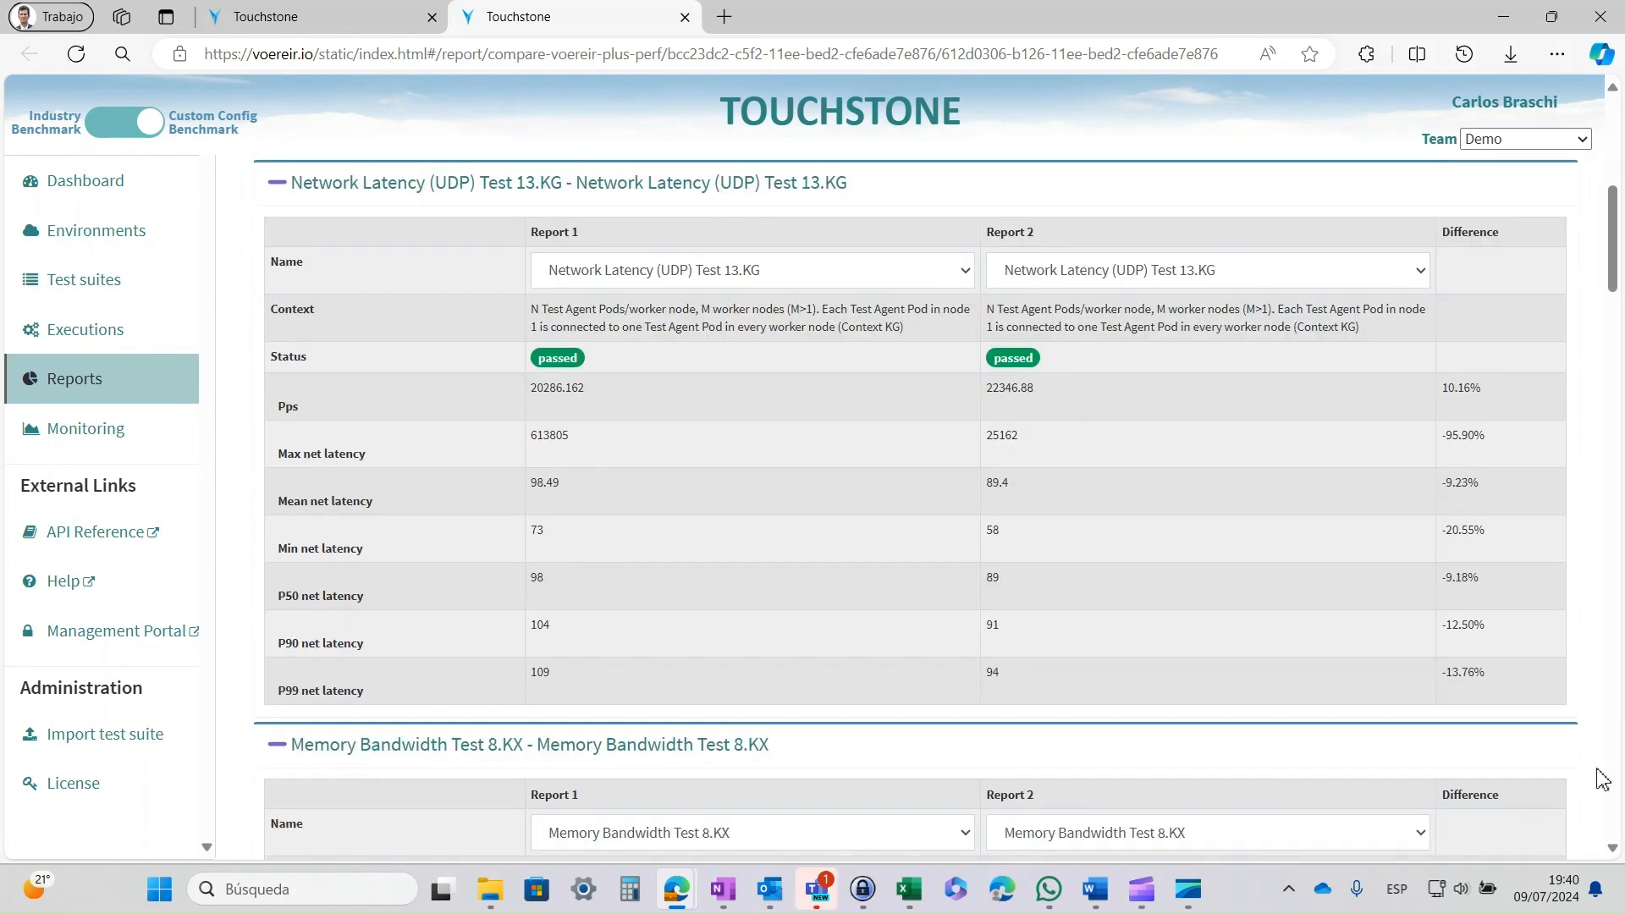
pyautogui.scroll(-4, 1614, 667)
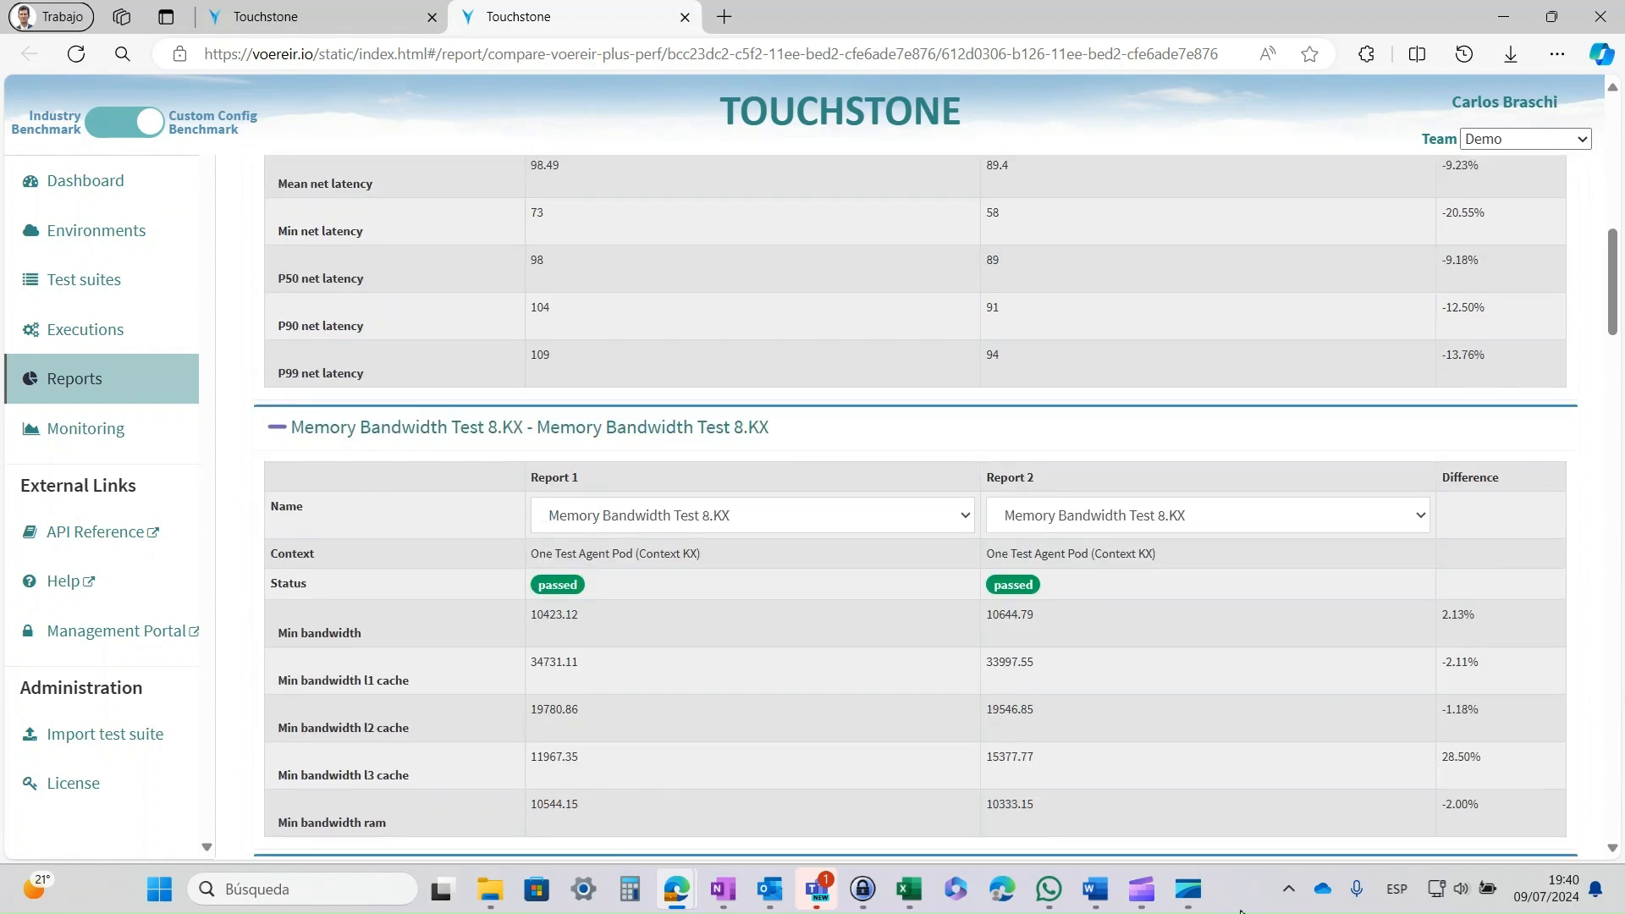
pyautogui.scroll(-6, 1280, 908)
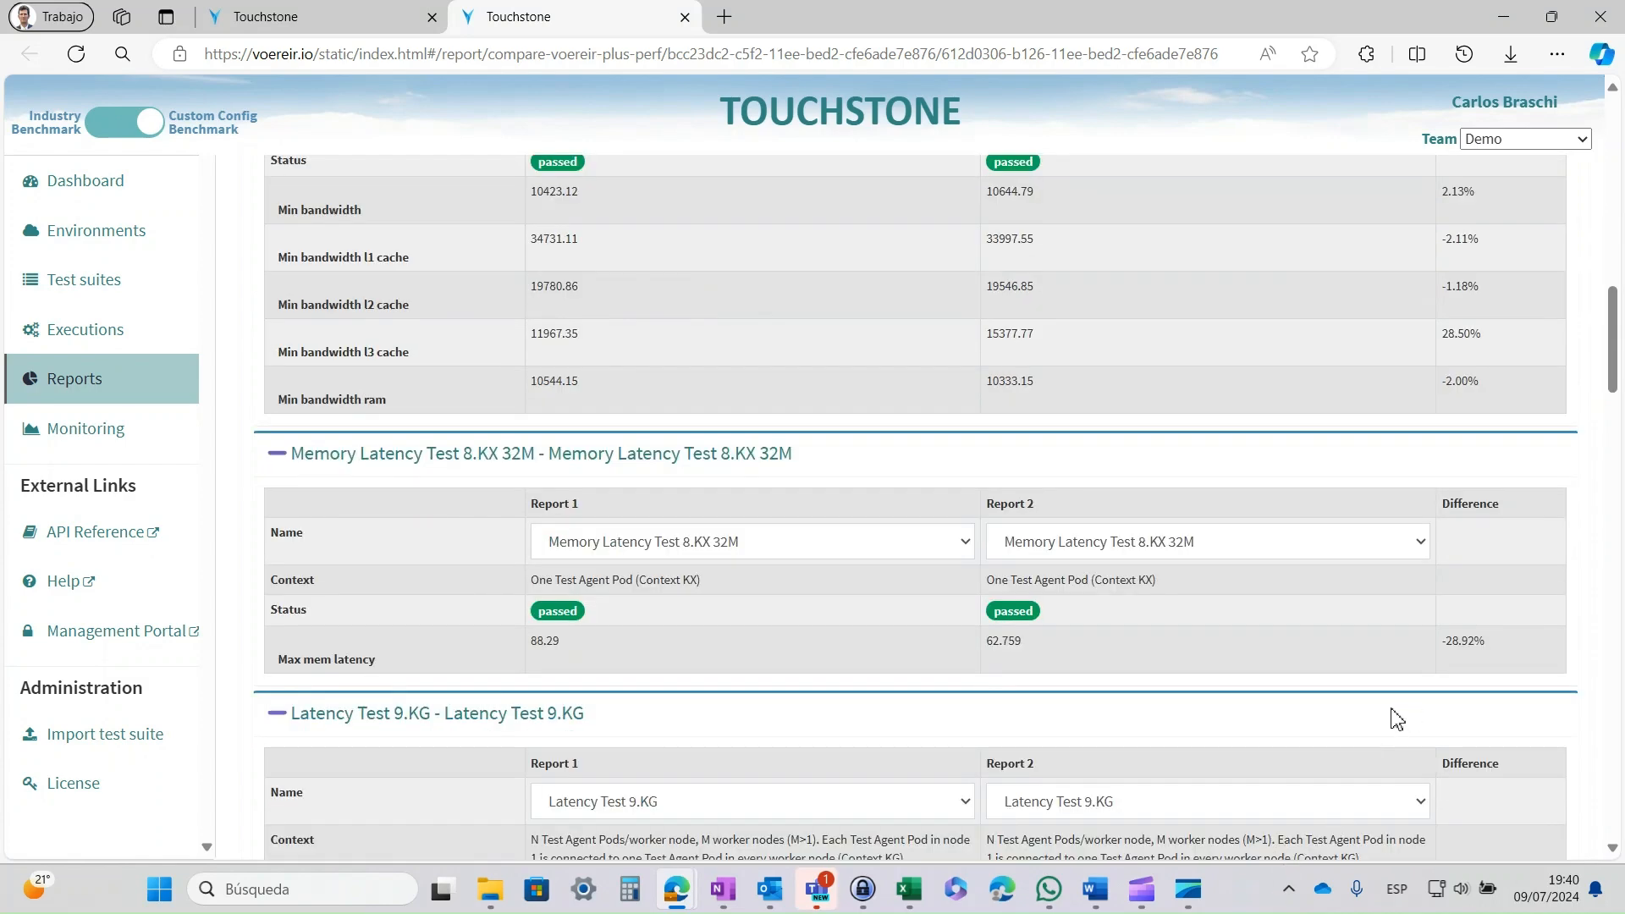
pyautogui.scroll(2, 1295, 781)
pyautogui.scroll(-2, 1292, 781)
pyautogui.scroll(-2, 1270, 785)
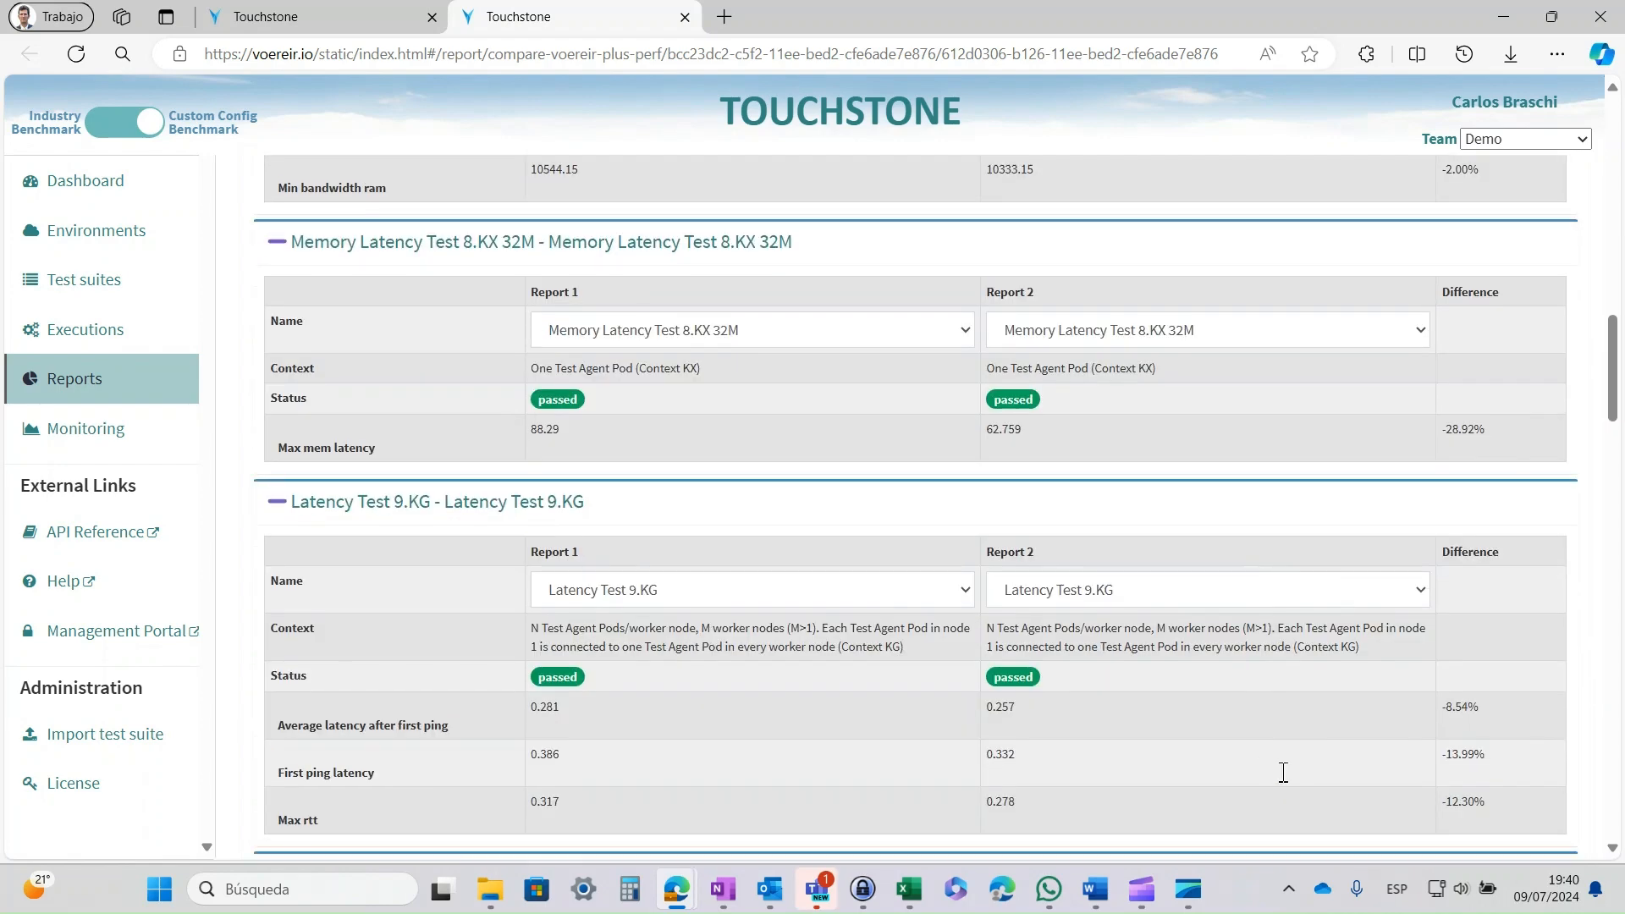
pyautogui.scroll(-1, 1422, 720)
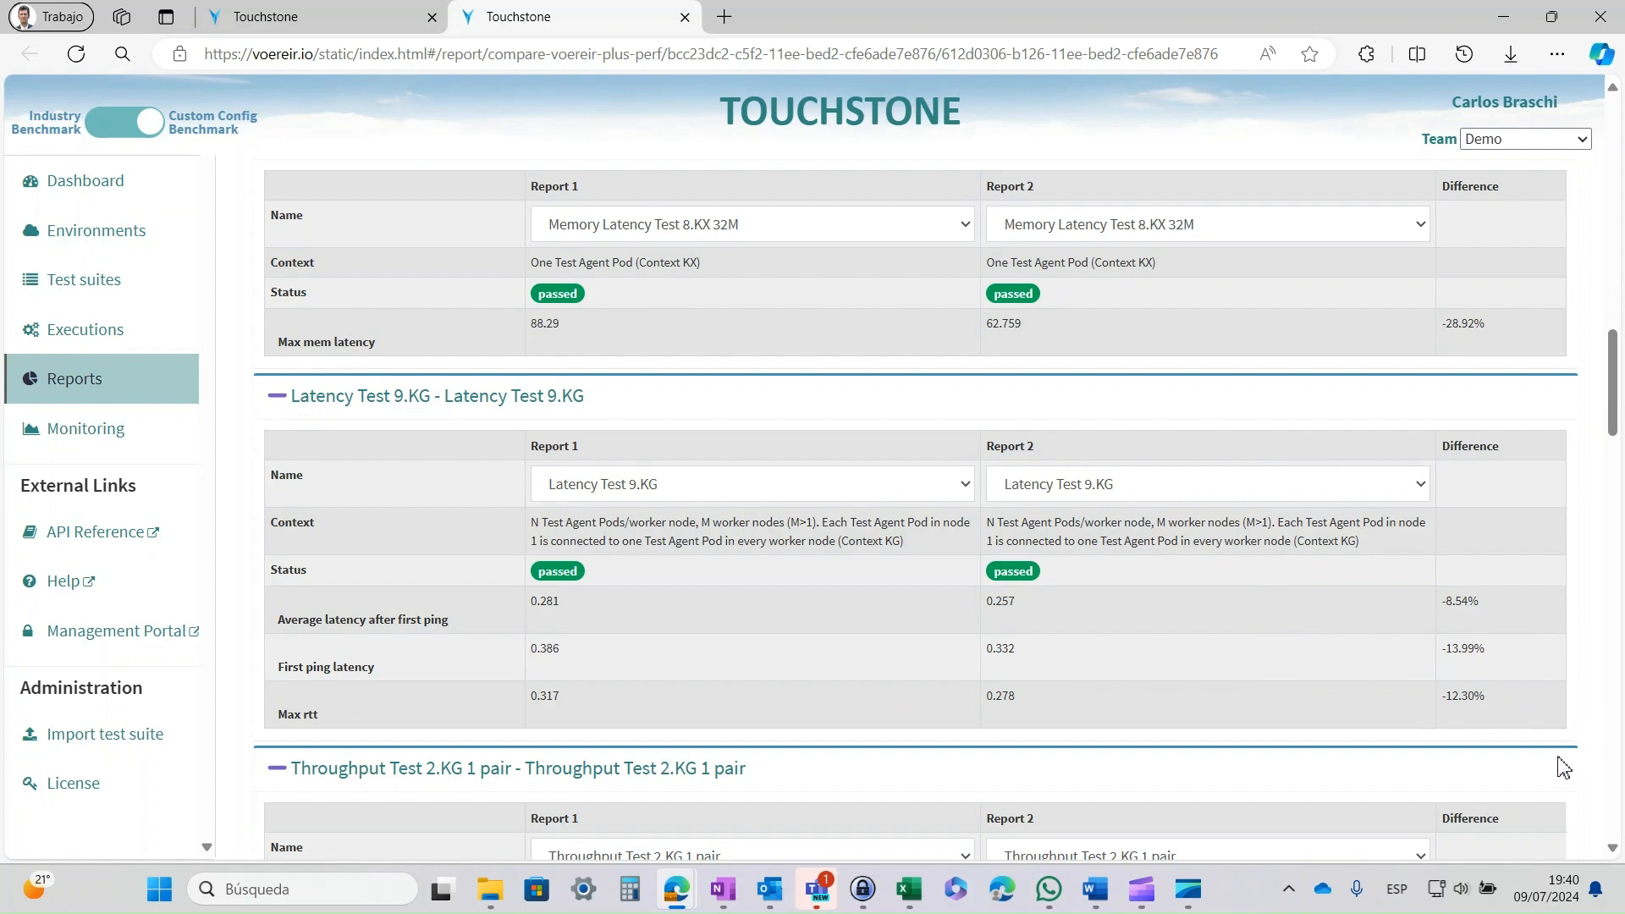
pyautogui.scroll(-1, 1555, 763)
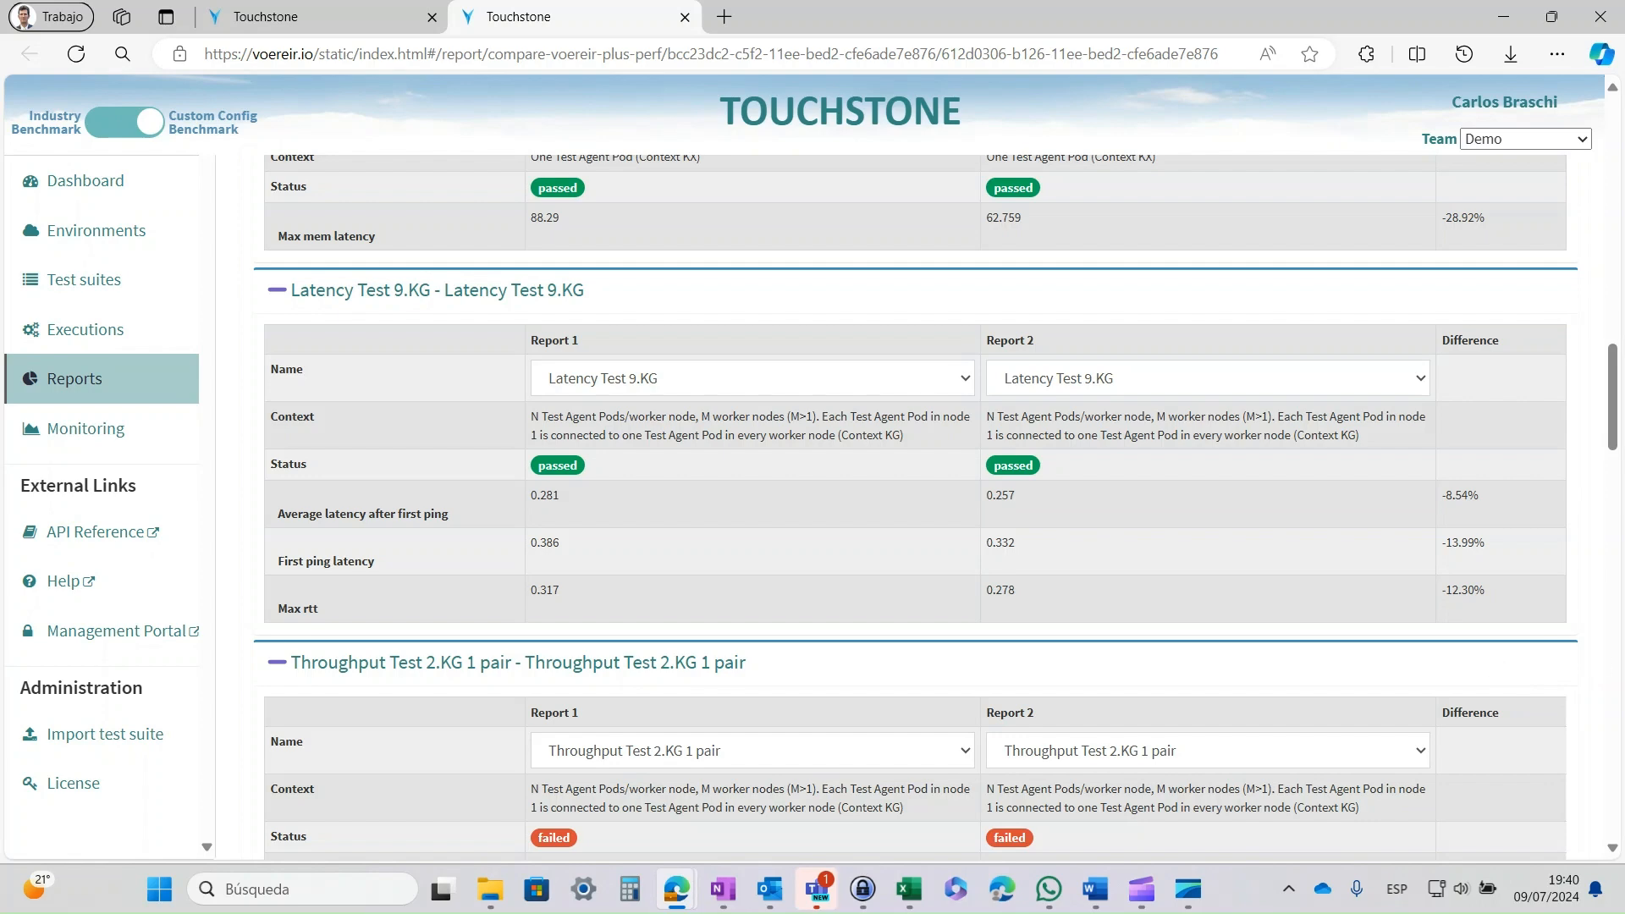
pyautogui.scroll(-2, 935, 508)
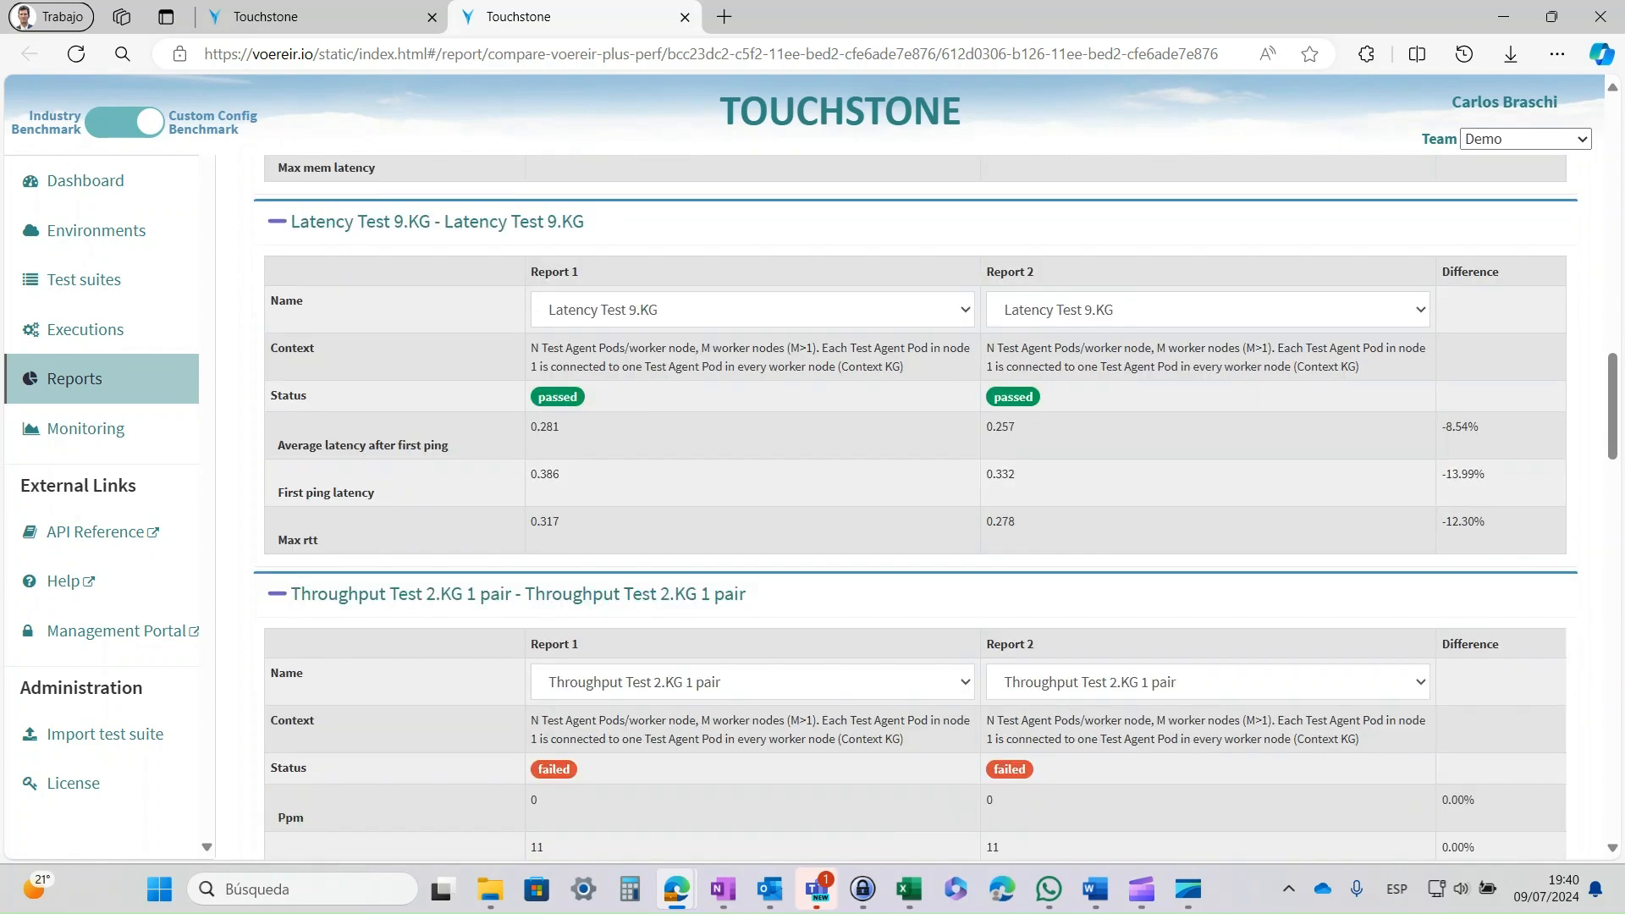
pyautogui.scroll(-7, 935, 508)
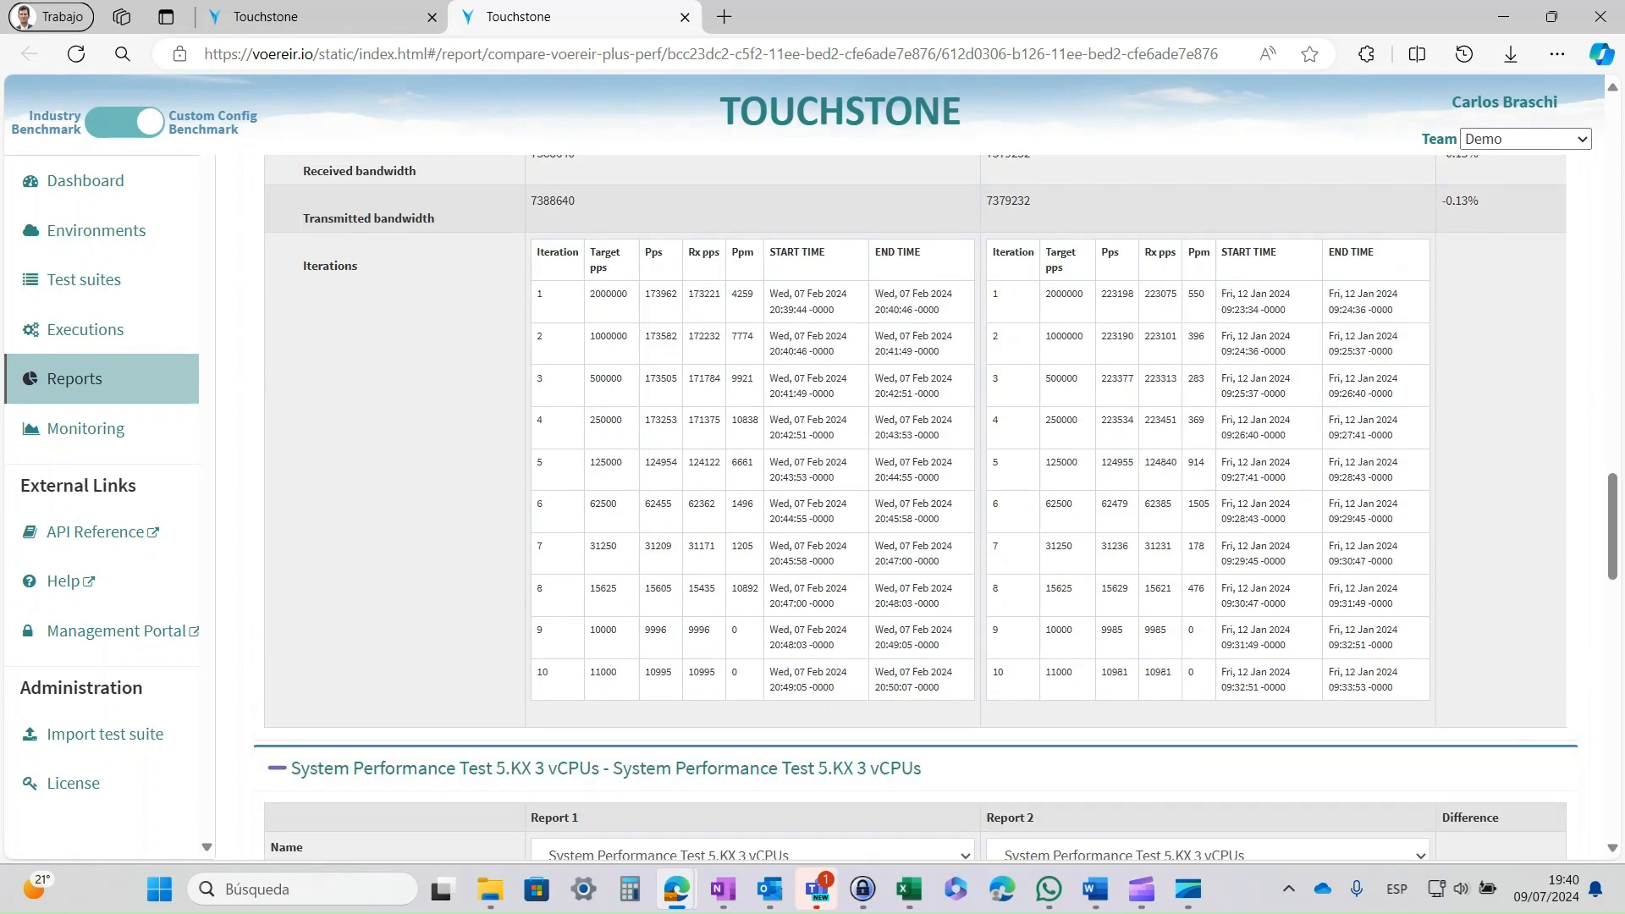
pyautogui.scroll(-4, 935, 508)
# Step: Examine the storage statistics and DPDK pods network traffic charts in Grafana's Cluster Monitoring Dashboard 4.0.0
pyautogui.scroll(-2, 936, 508)
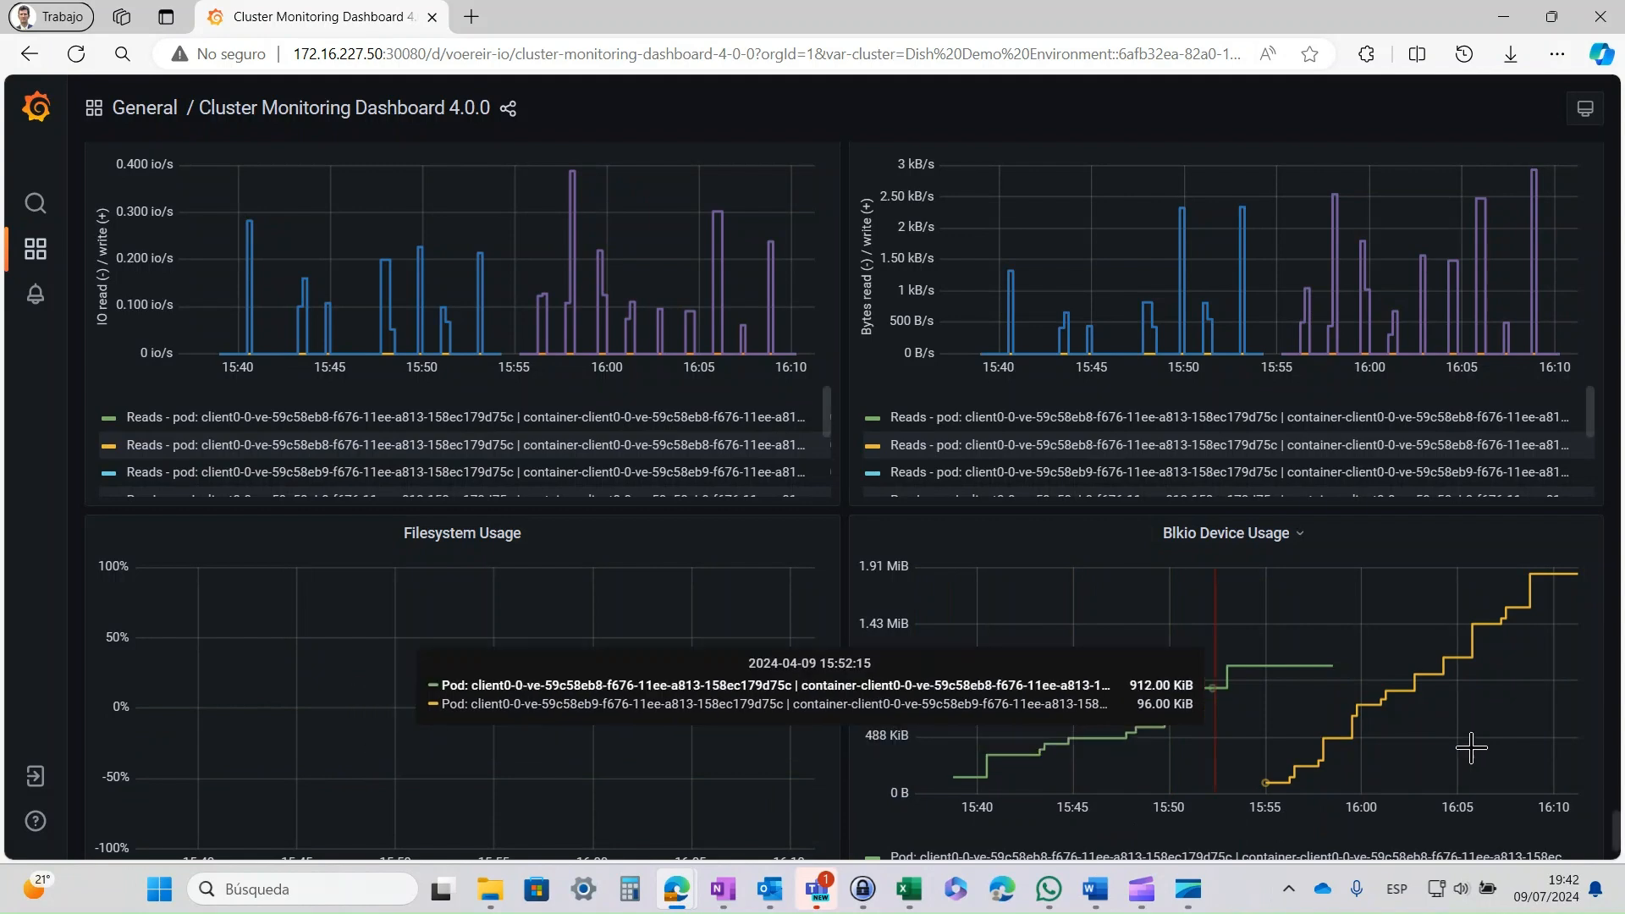
pyautogui.scroll(5, 1461, 745)
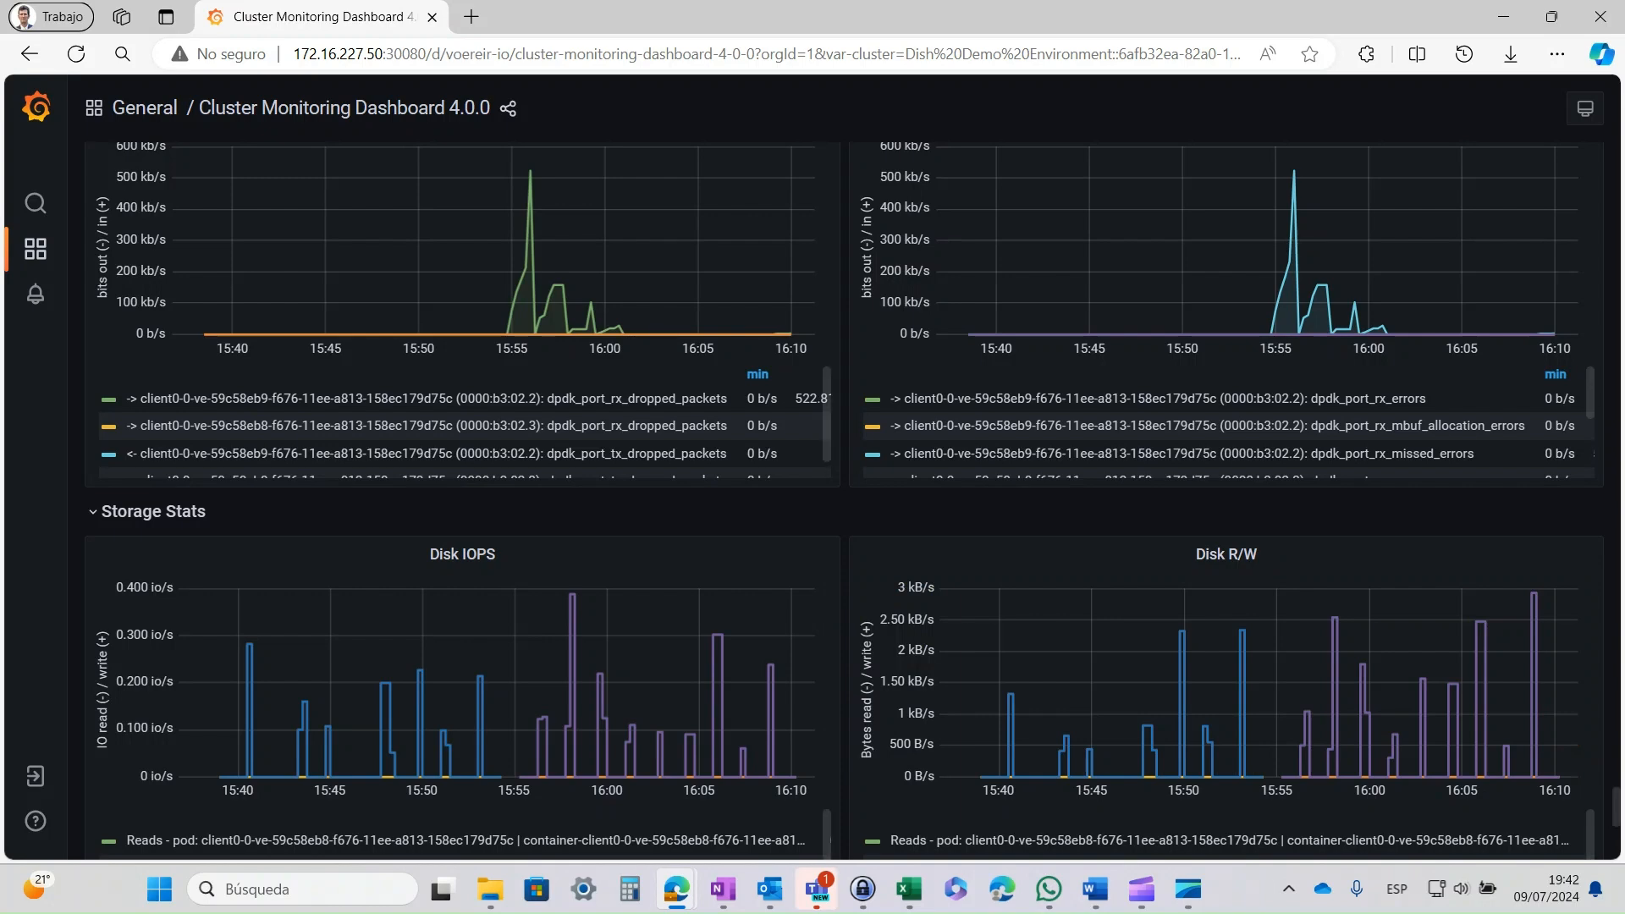
pyautogui.scroll(5, 1227, 542)
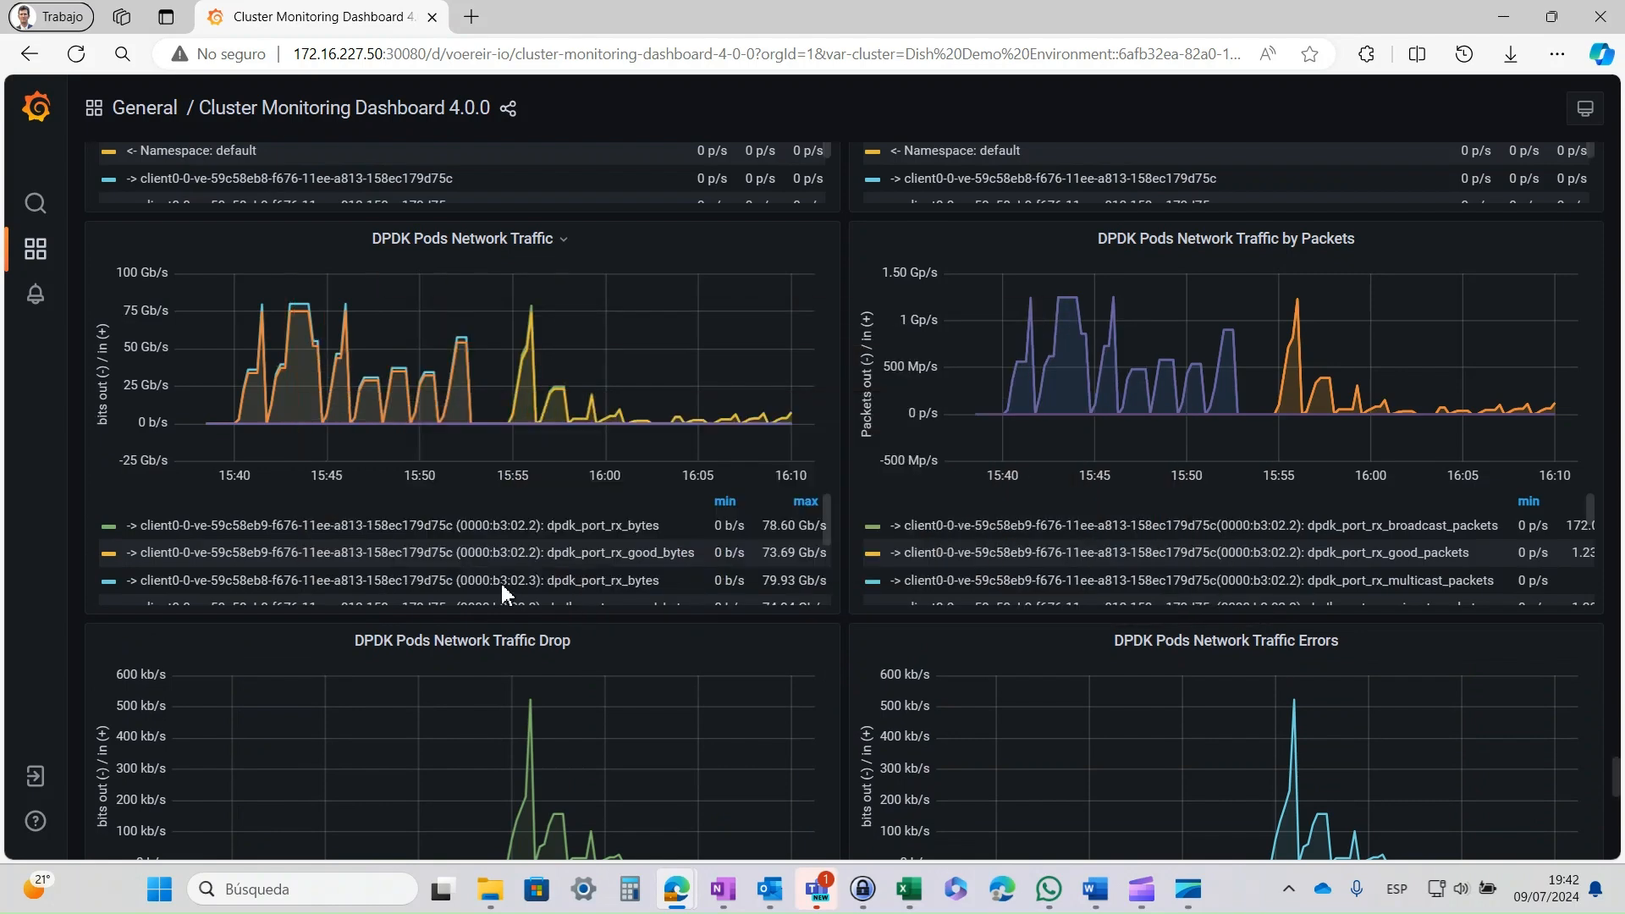
pyautogui.scroll(-1, 324, 656)
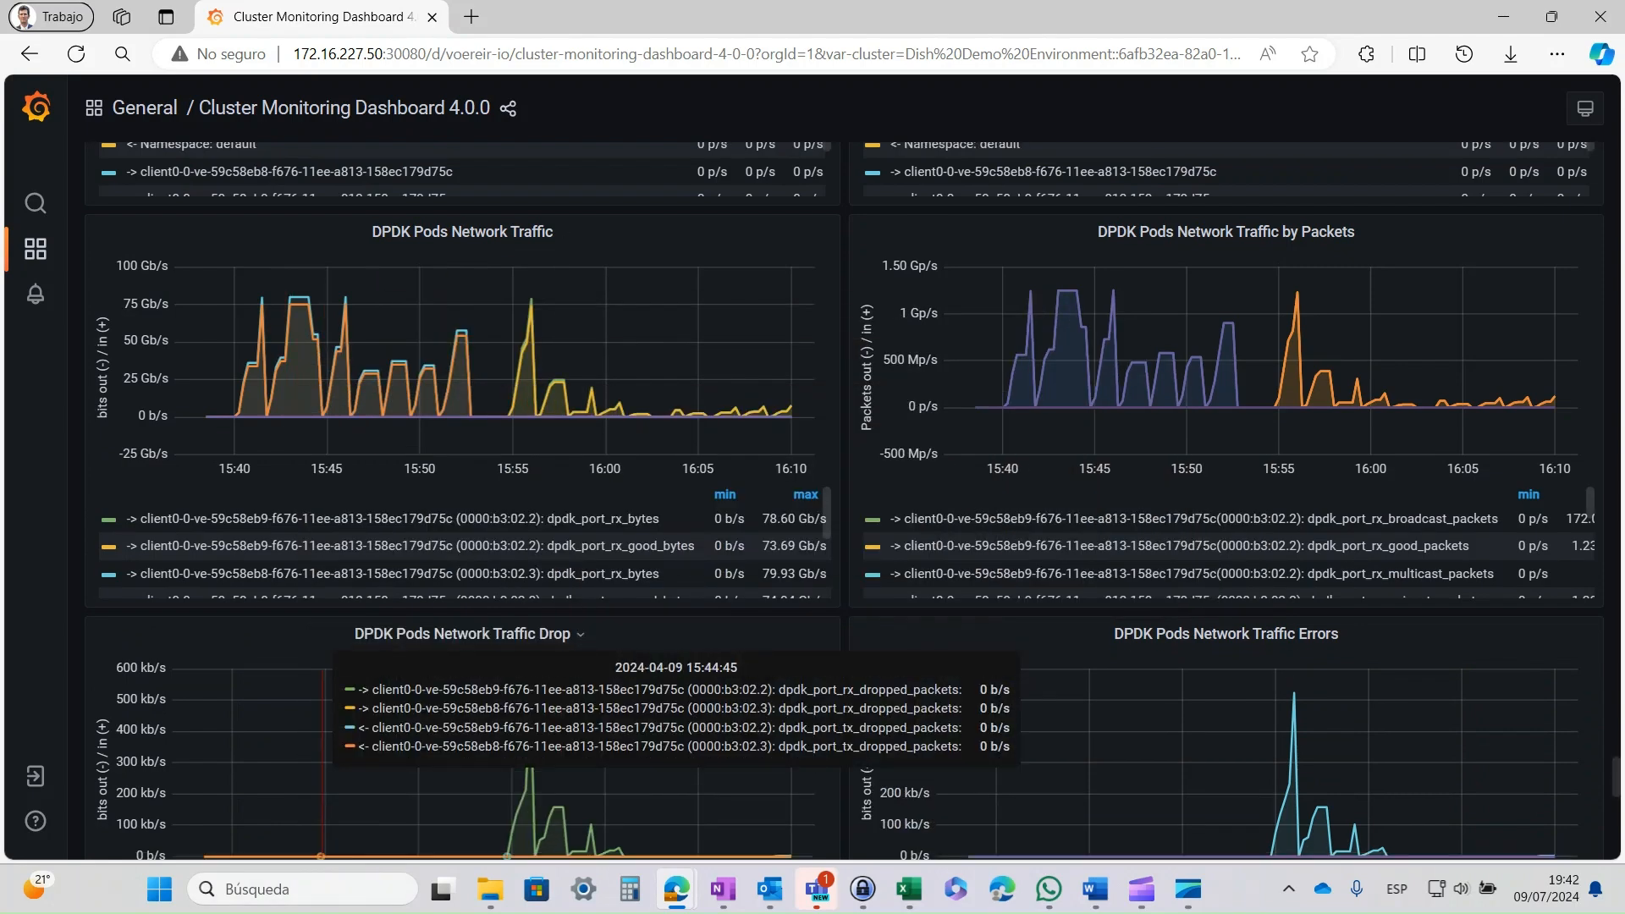
pyautogui.scroll(-1, 325, 668)
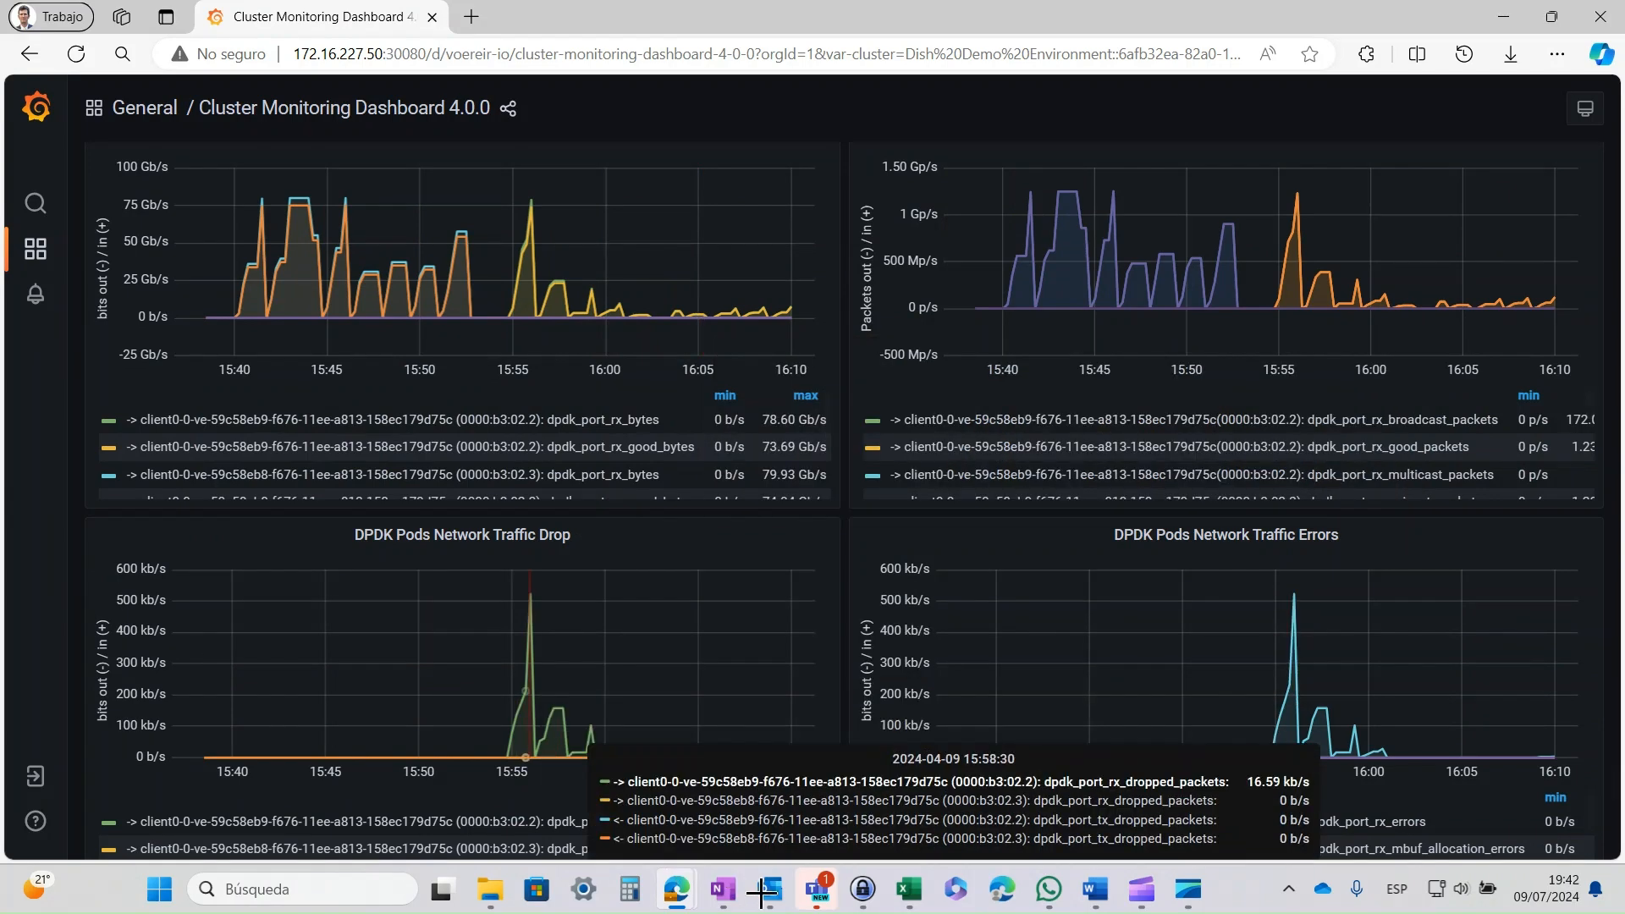
pyautogui.scroll(5, 1398, 730)
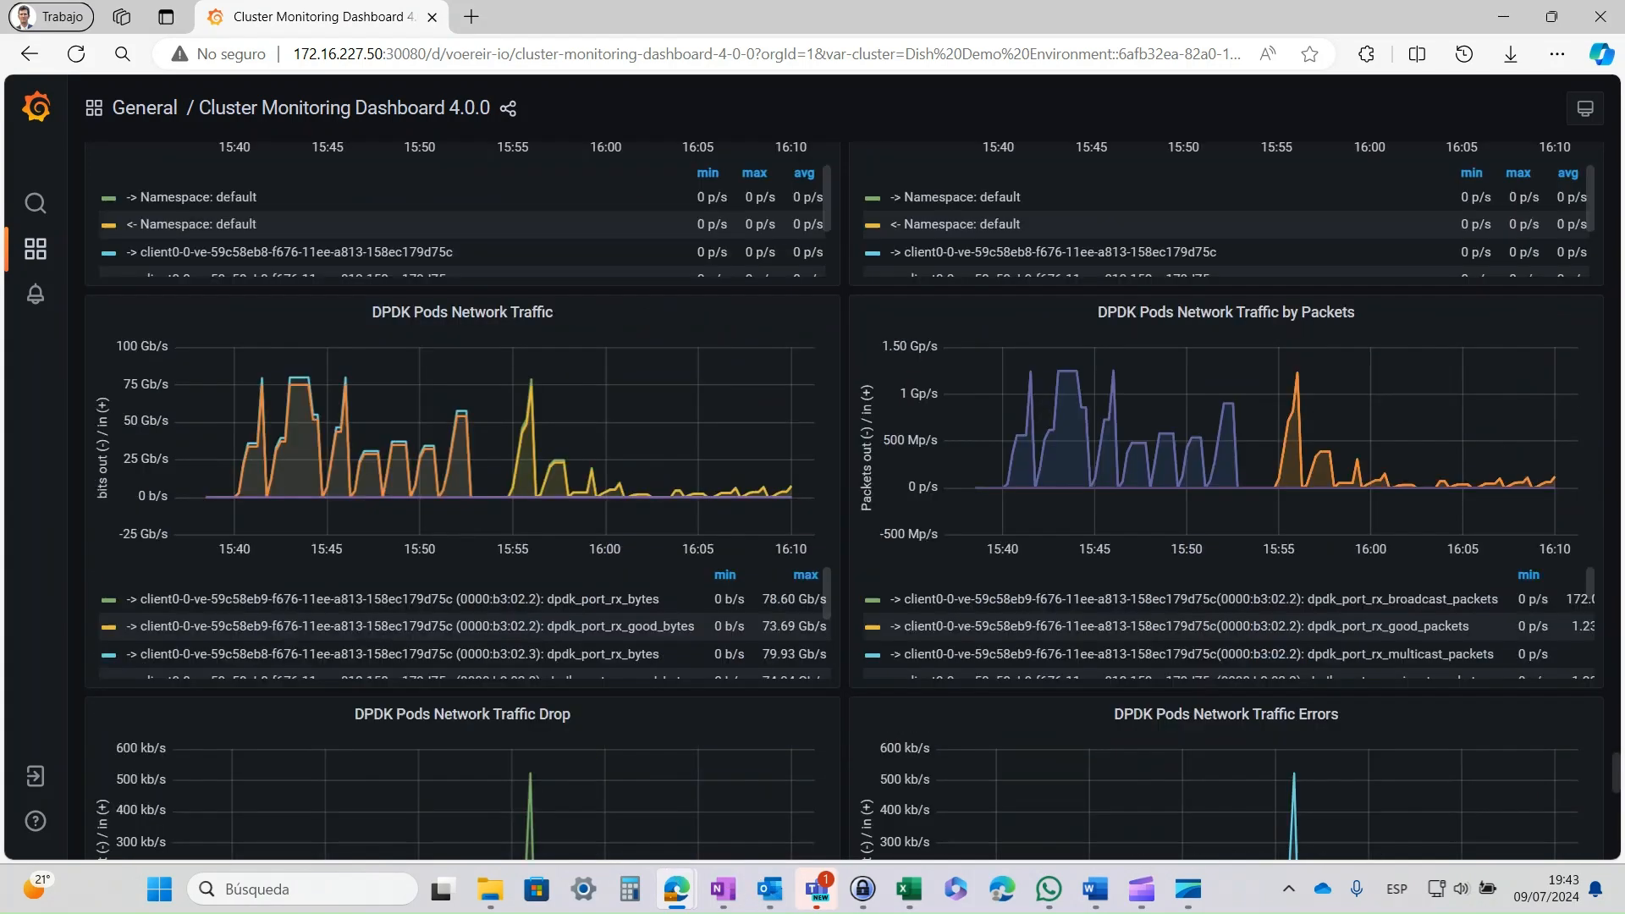
# Step: Examine the container-level charts of the Cluster Monitoring Dashboard, covering pods network traffic, container memory, CPU throttling and CPU usage
pyautogui.scroll(4, 1398, 730)
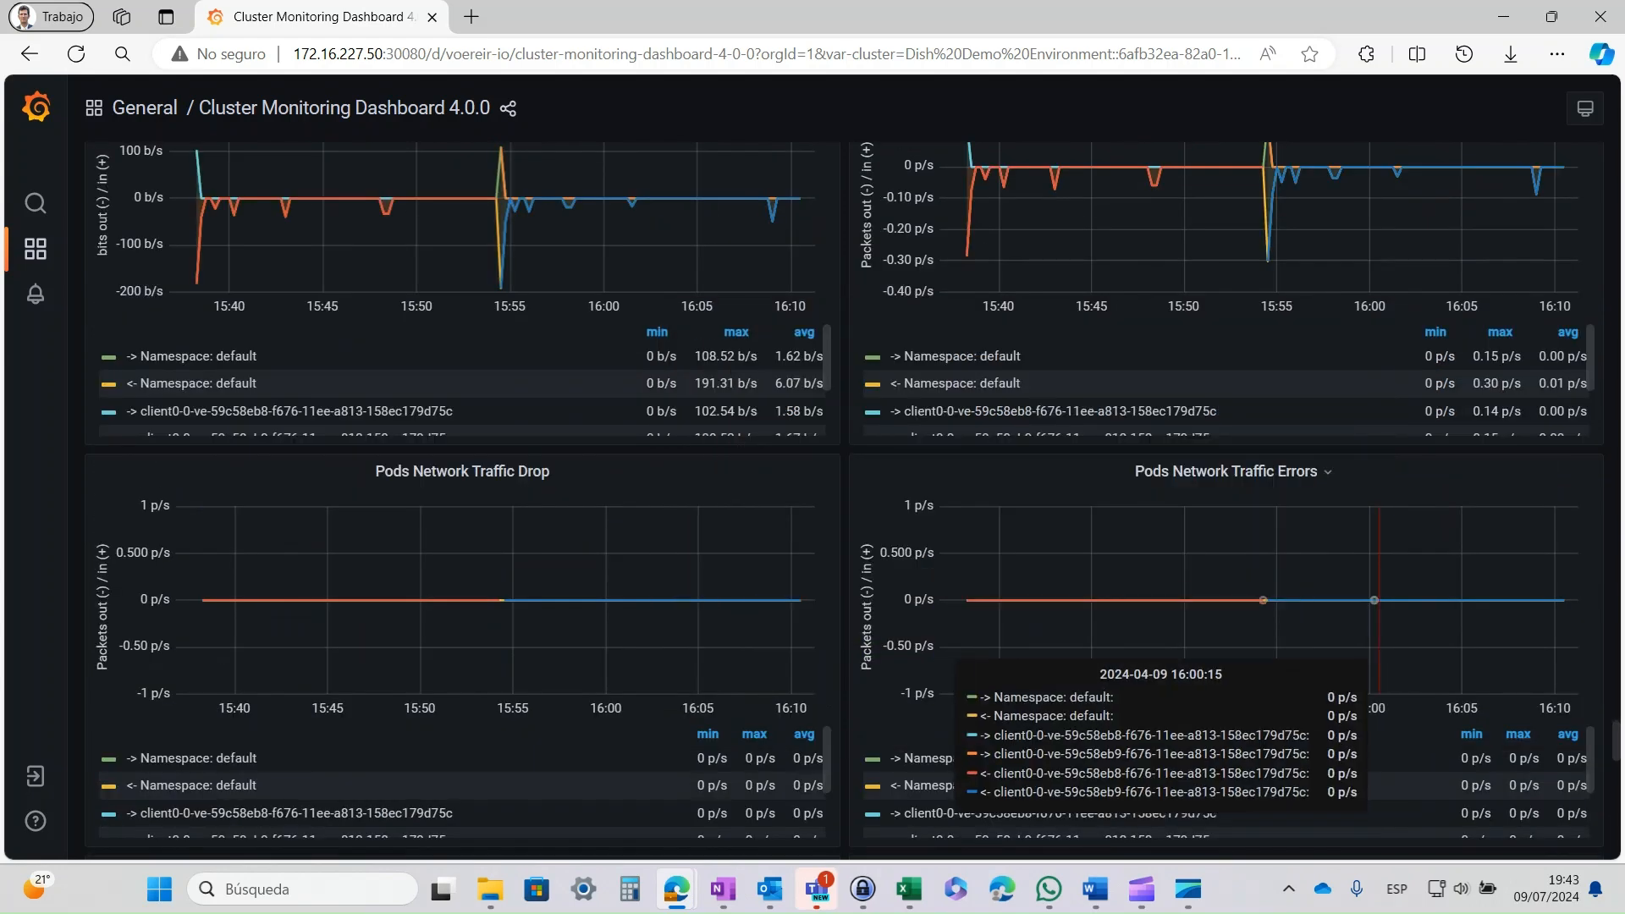
pyautogui.scroll(4, 1398, 730)
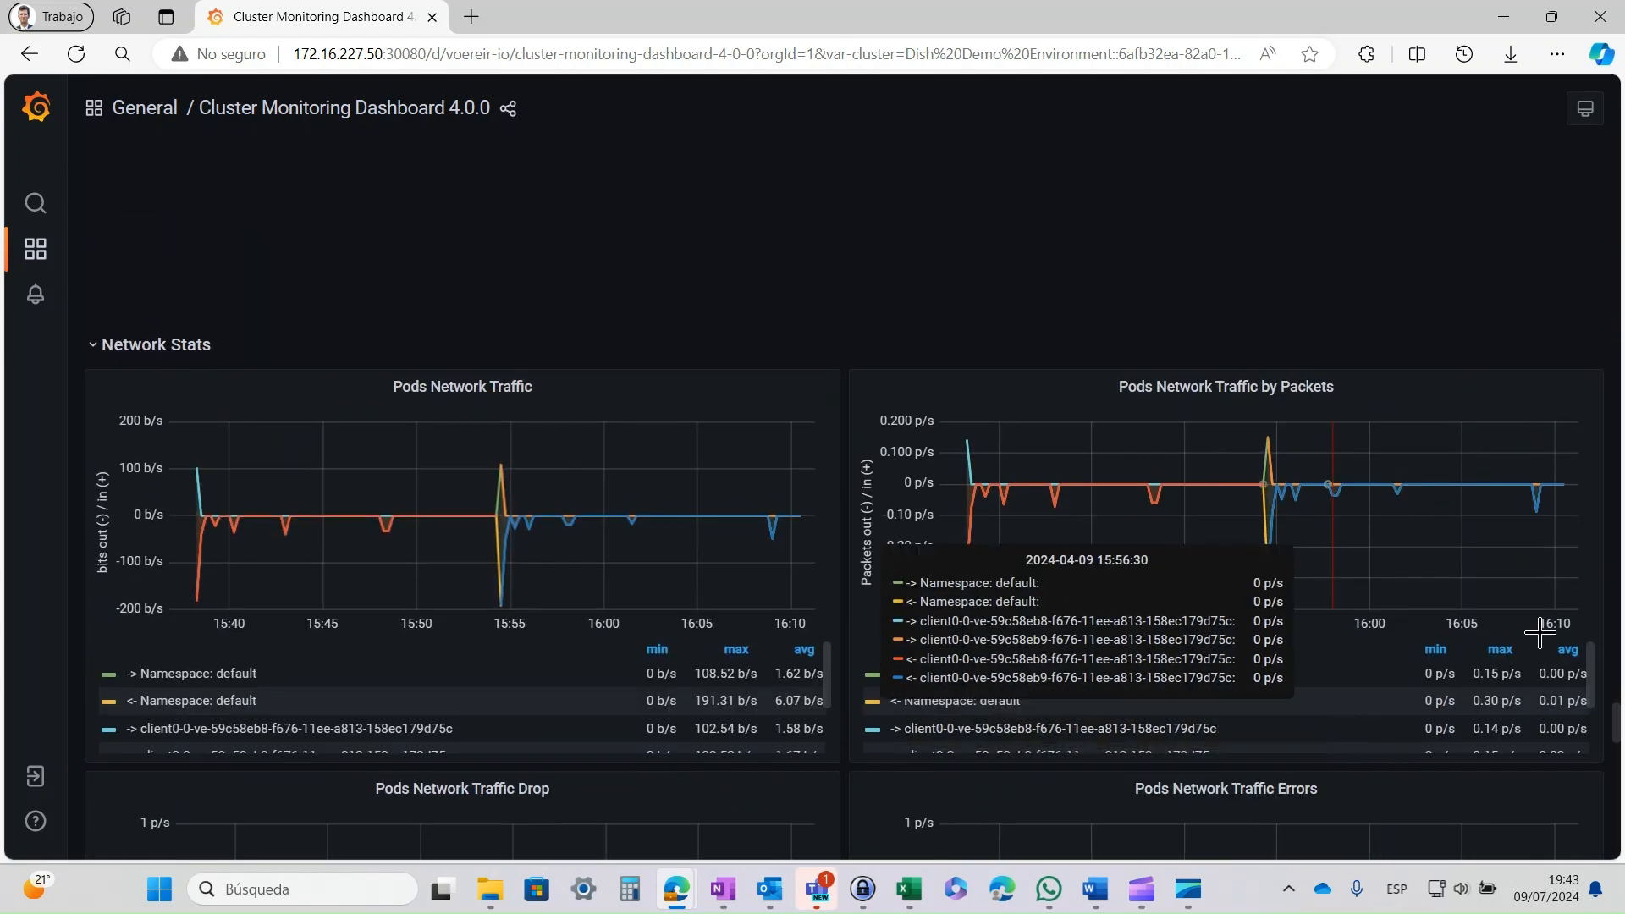
pyautogui.scroll(-2, 1604, 635)
pyautogui.scroll(6, 1604, 636)
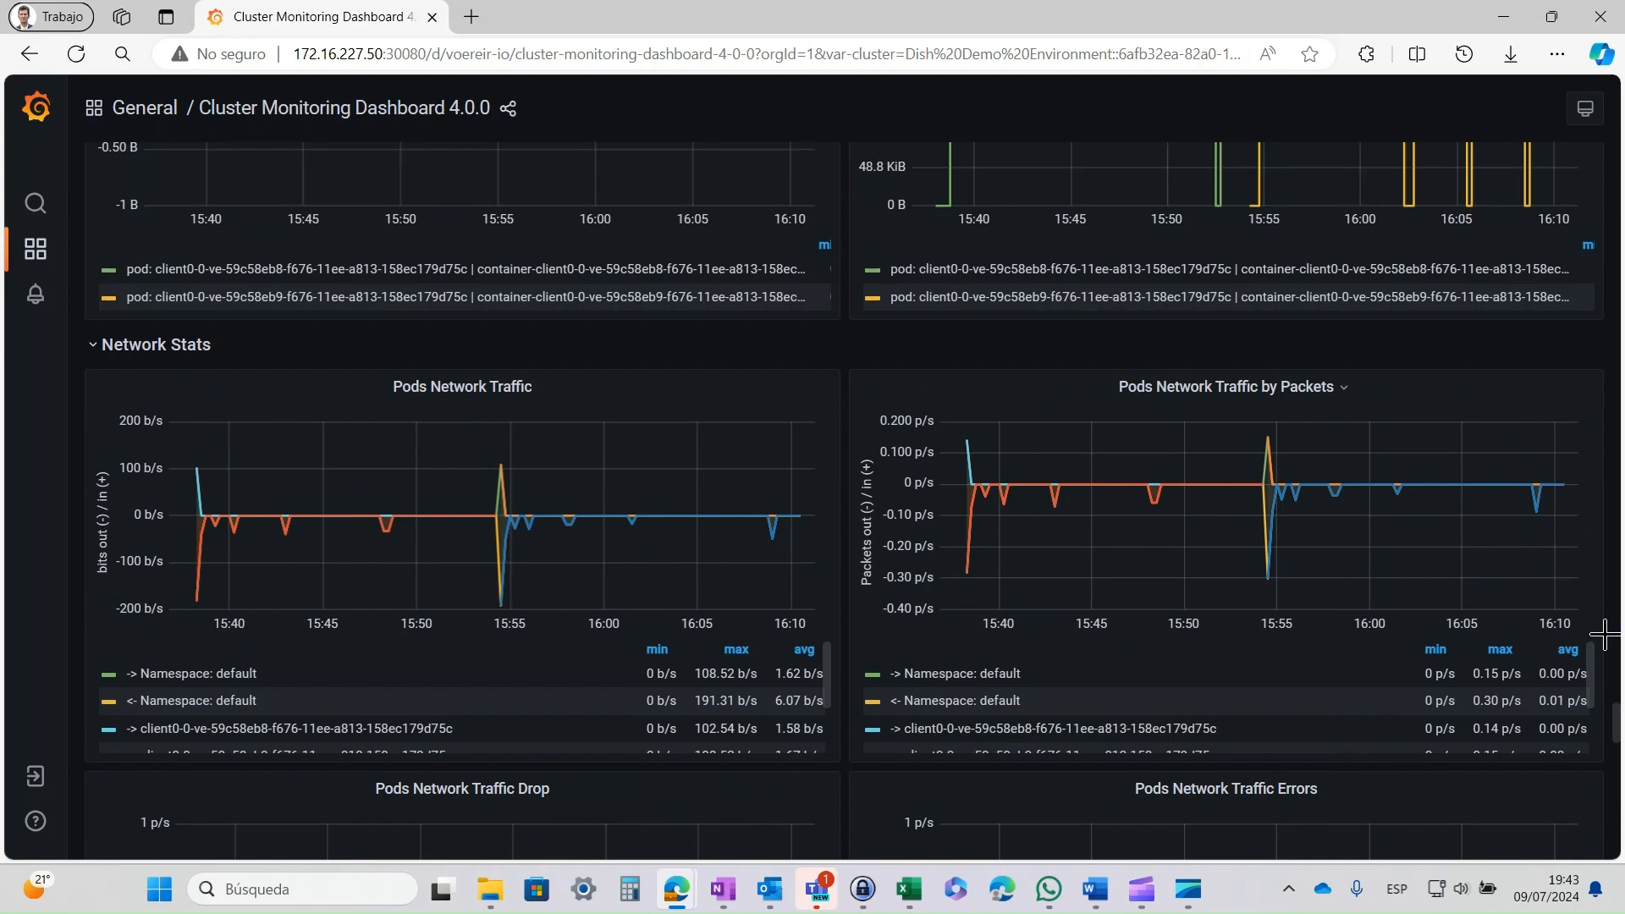
pyautogui.scroll(1, 1604, 636)
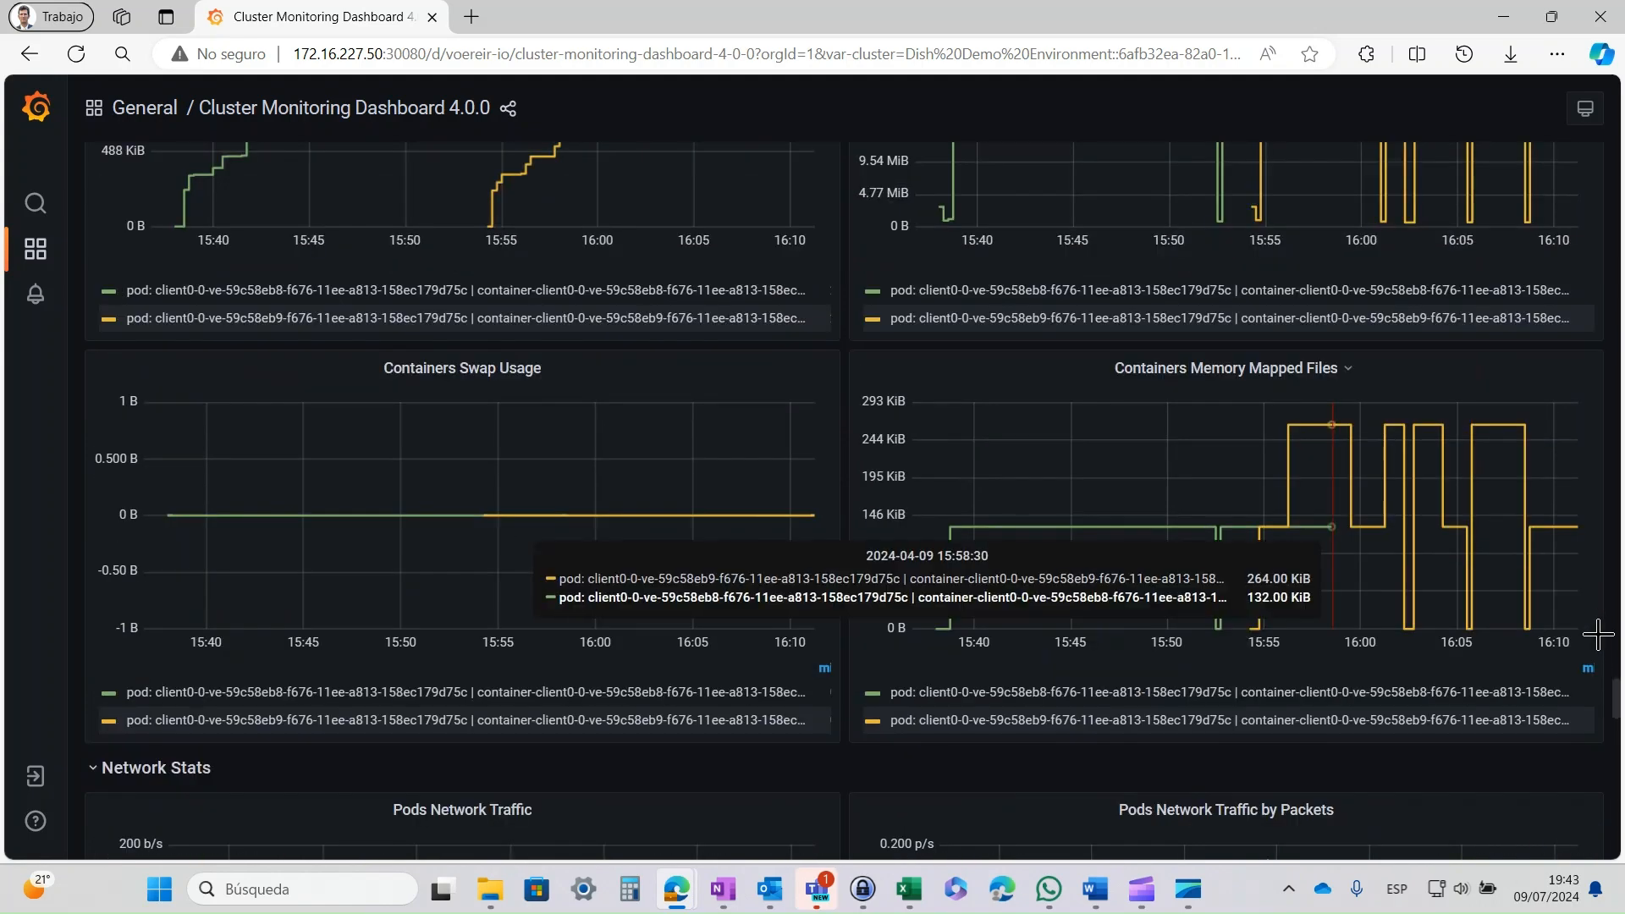
pyautogui.scroll(2, 1598, 636)
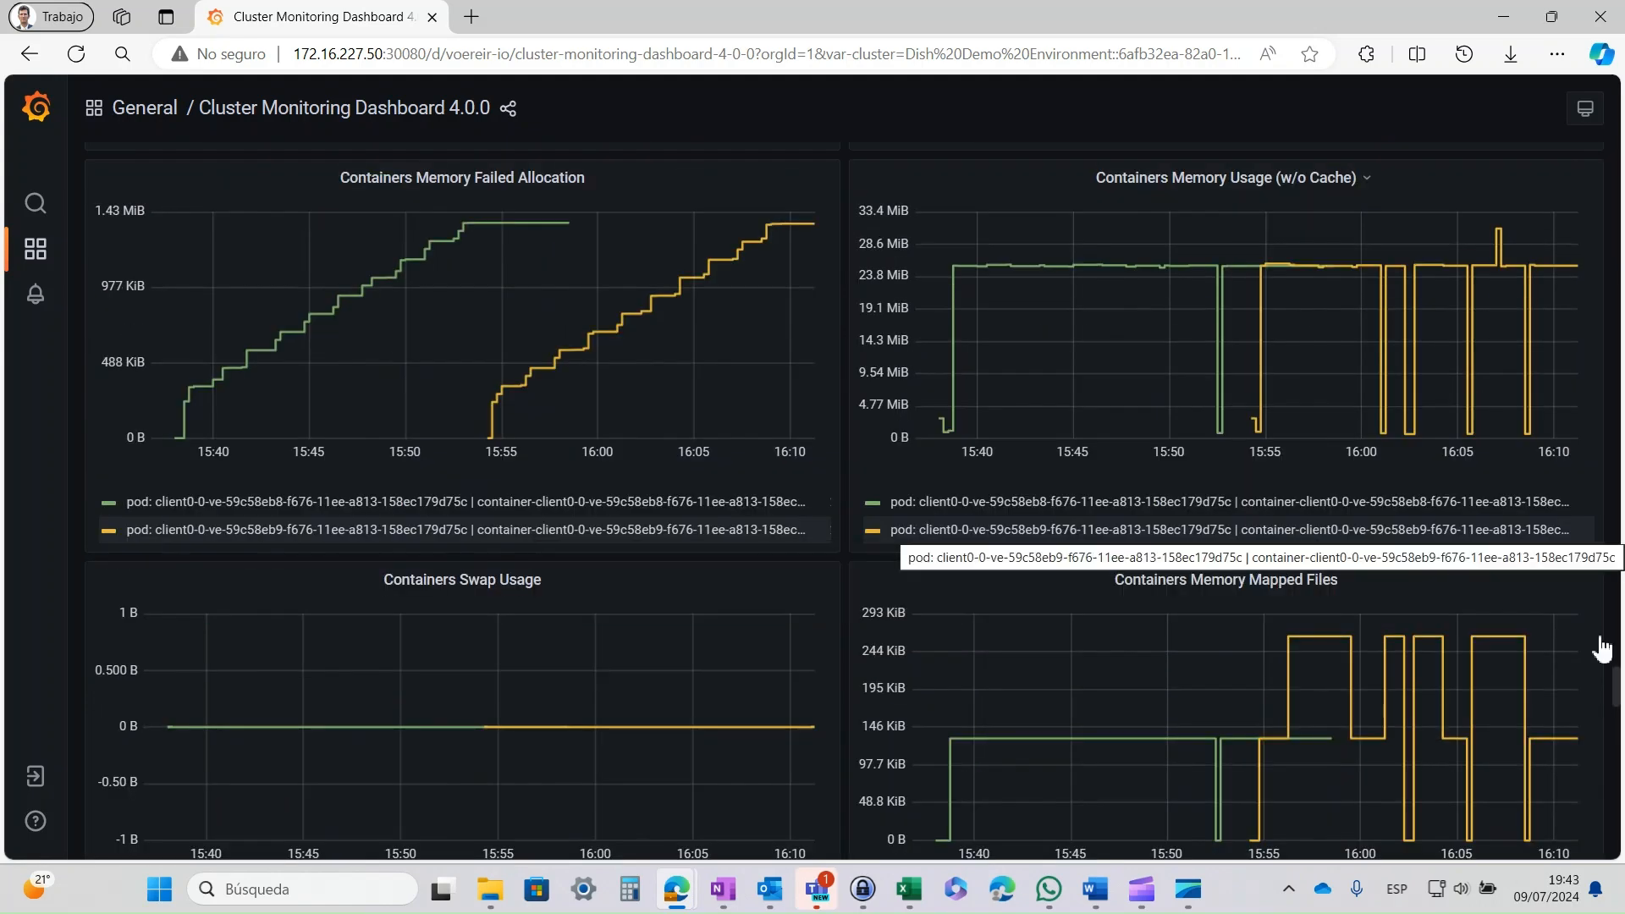
pyautogui.scroll(2, 1600, 652)
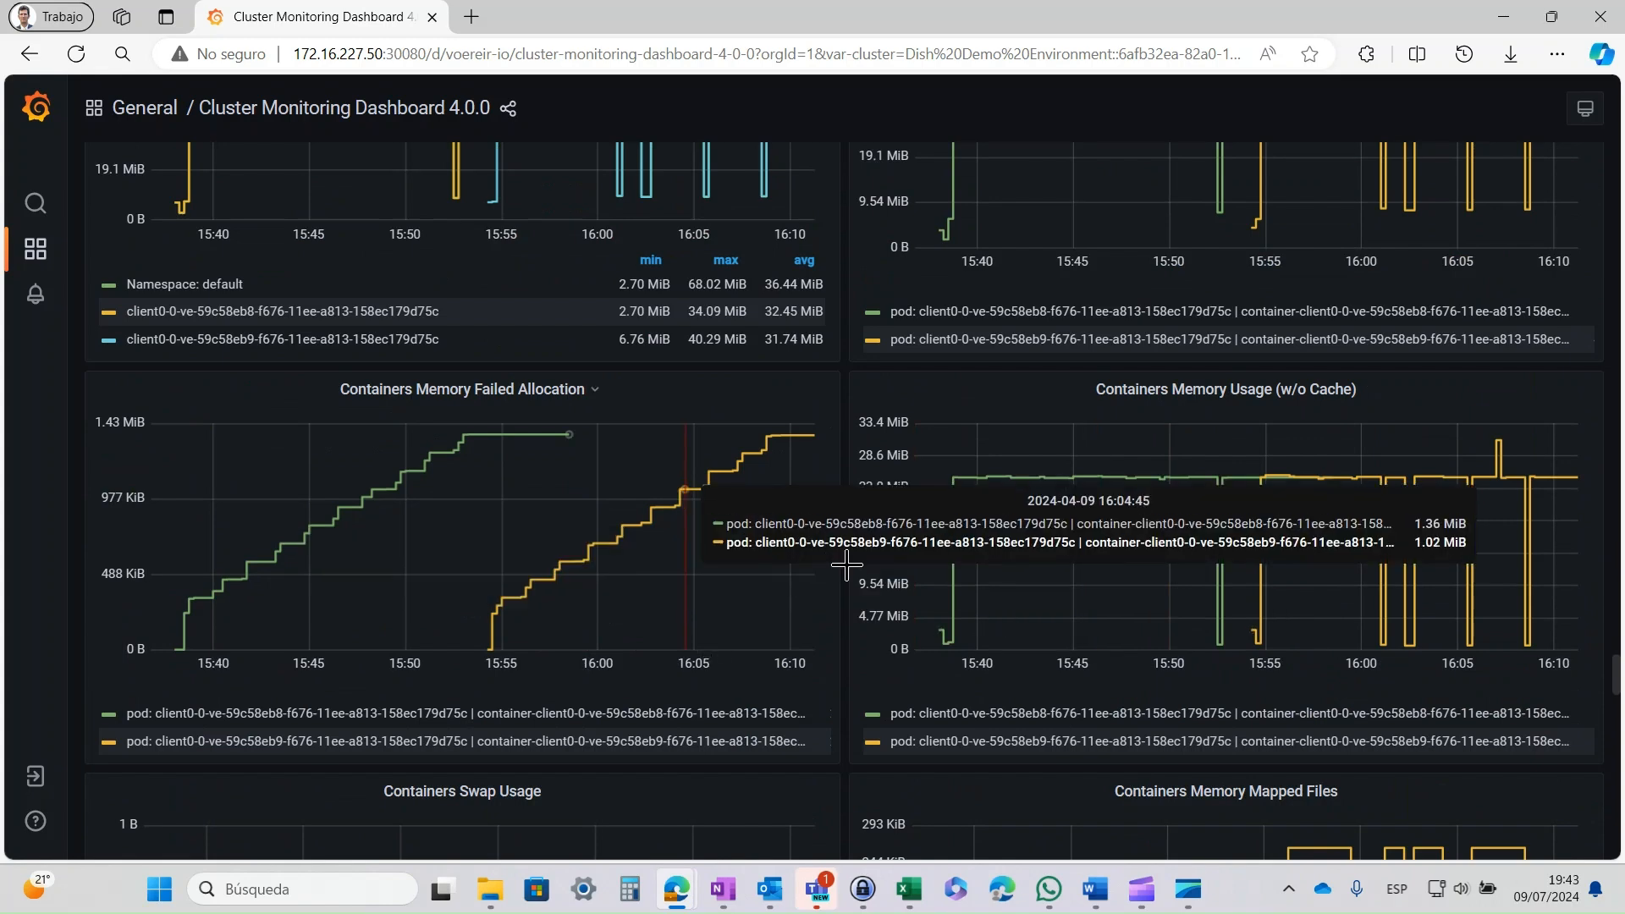
pyautogui.scroll(4, 851, 560)
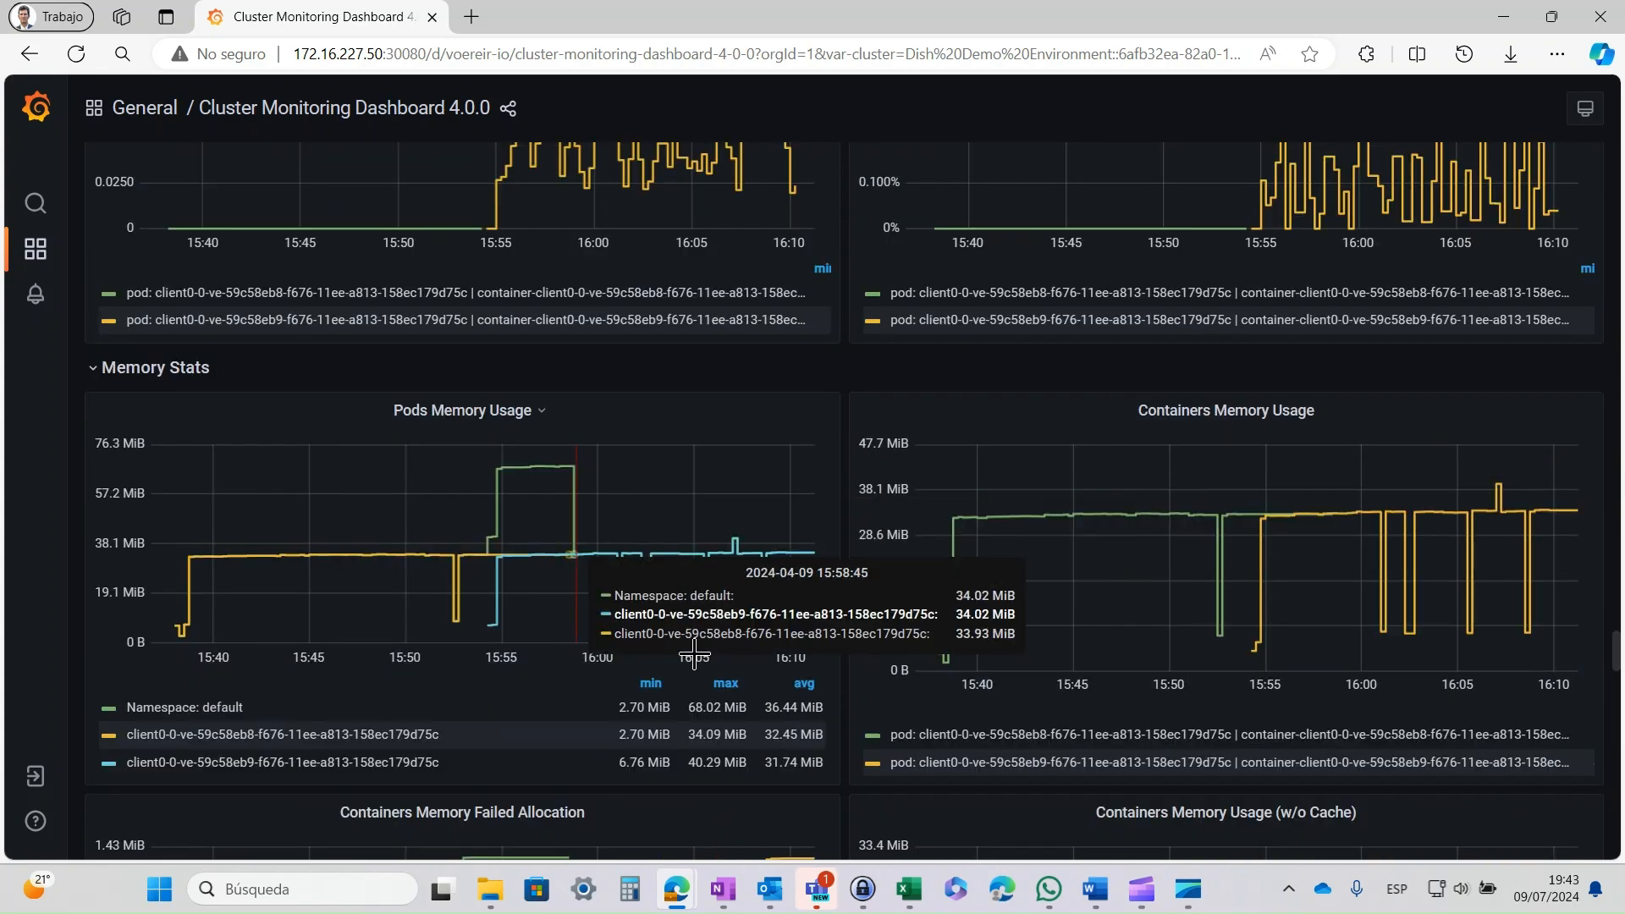
pyautogui.scroll(3, 694, 652)
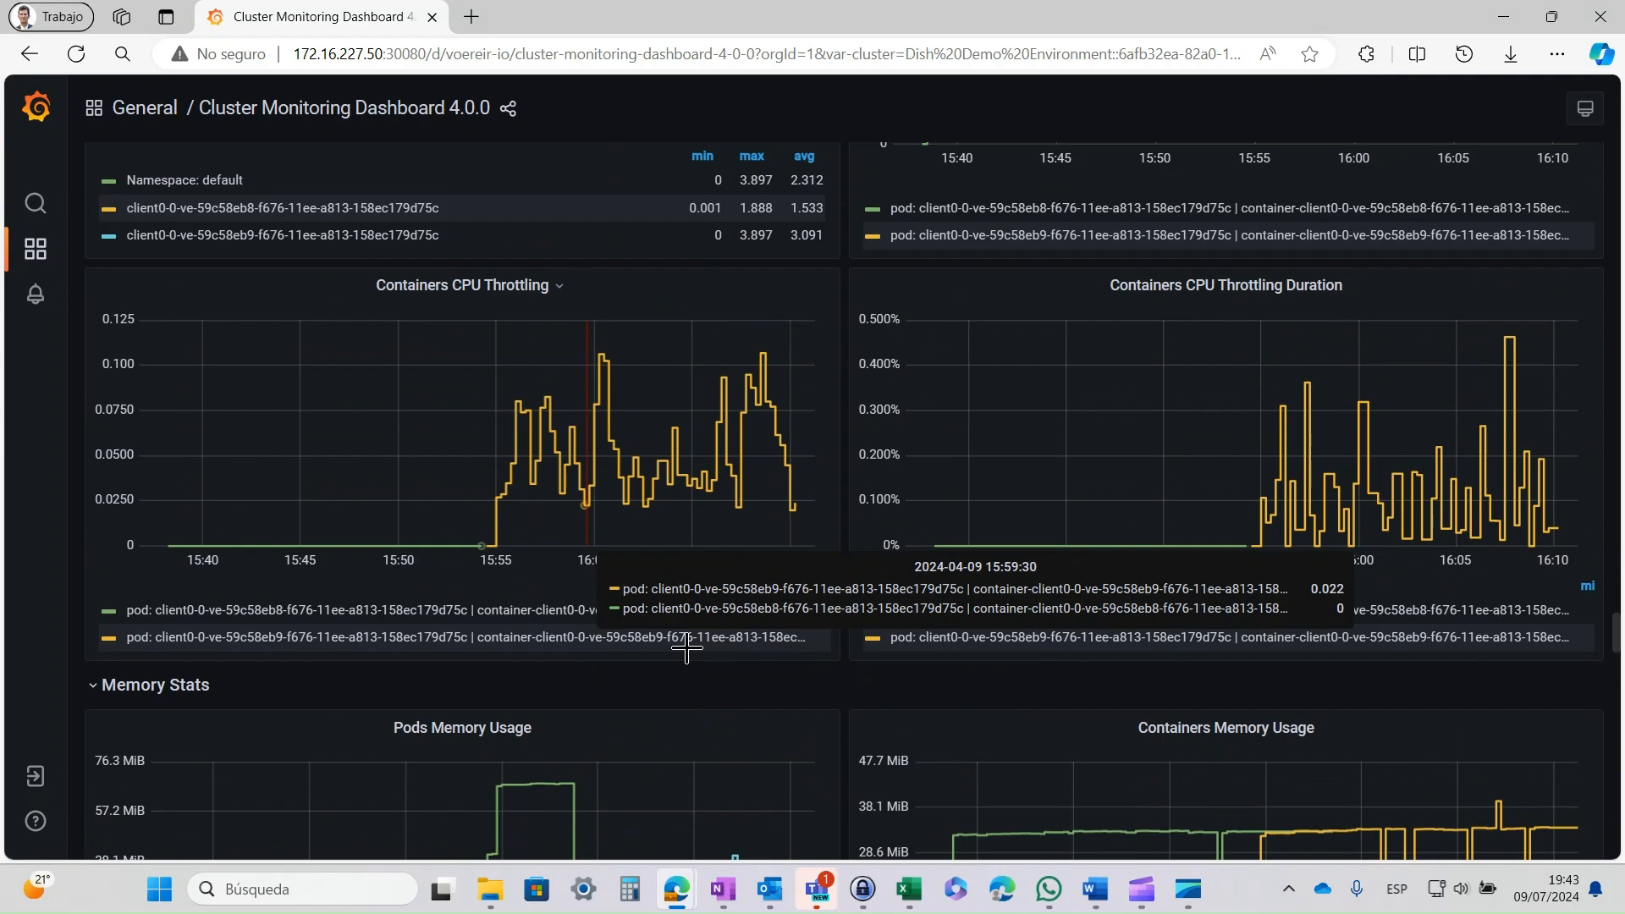
pyautogui.scroll(3, 698, 647)
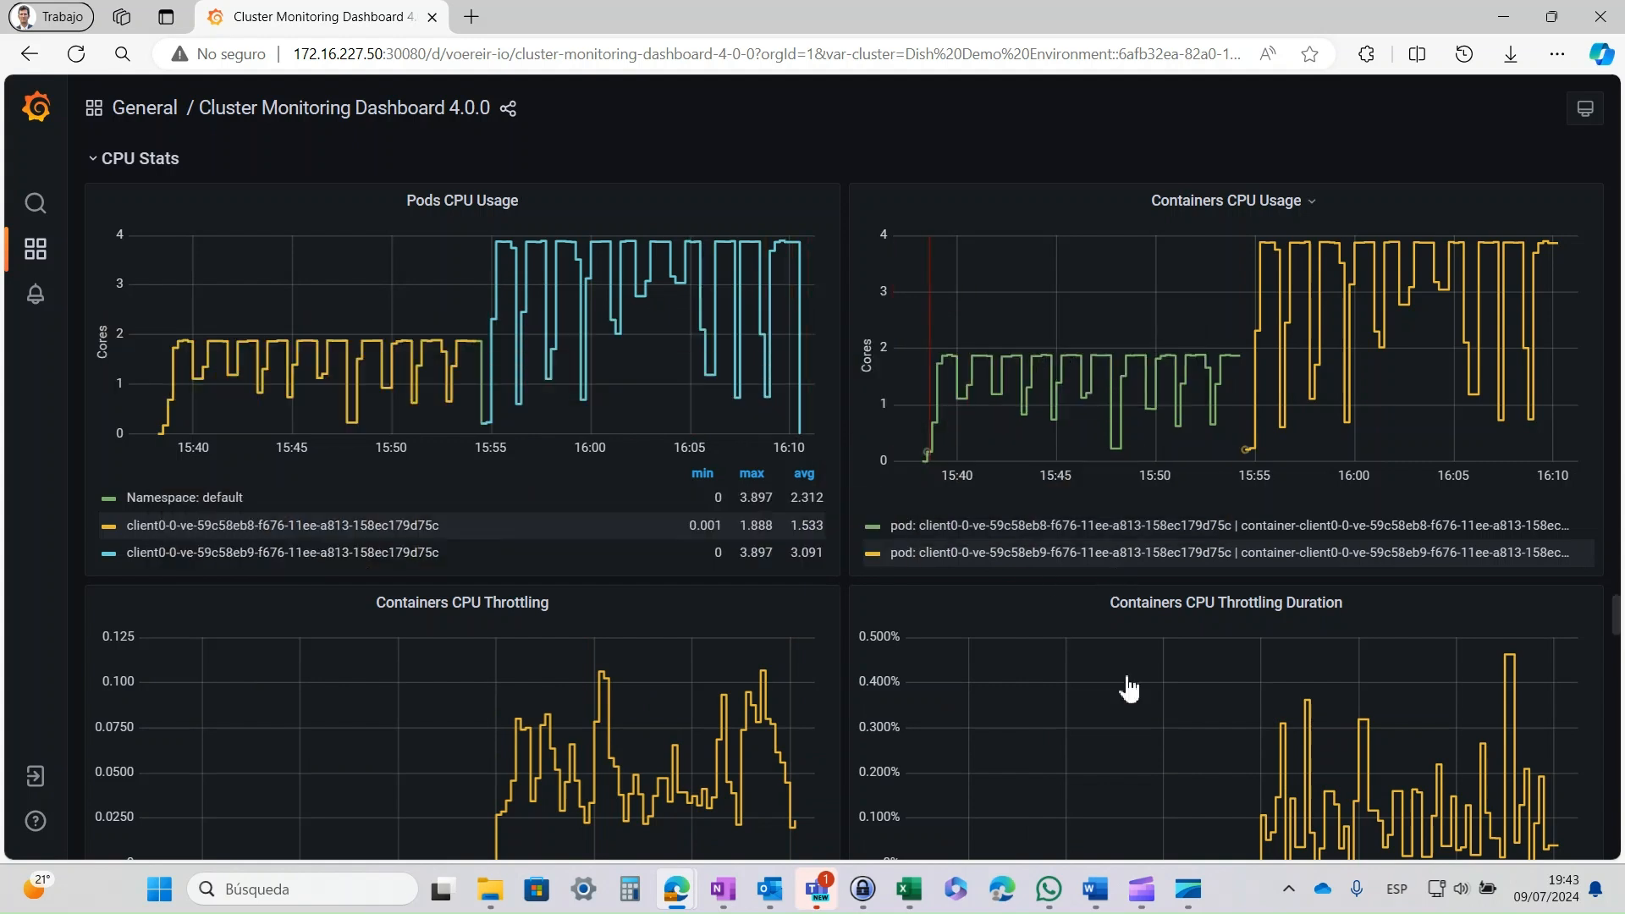
# Step: Examine the dashboard's system load and uptime, time synchronization, temperature, power consumption and disk and filesystem charts
pyautogui.scroll(6, 1533, 851)
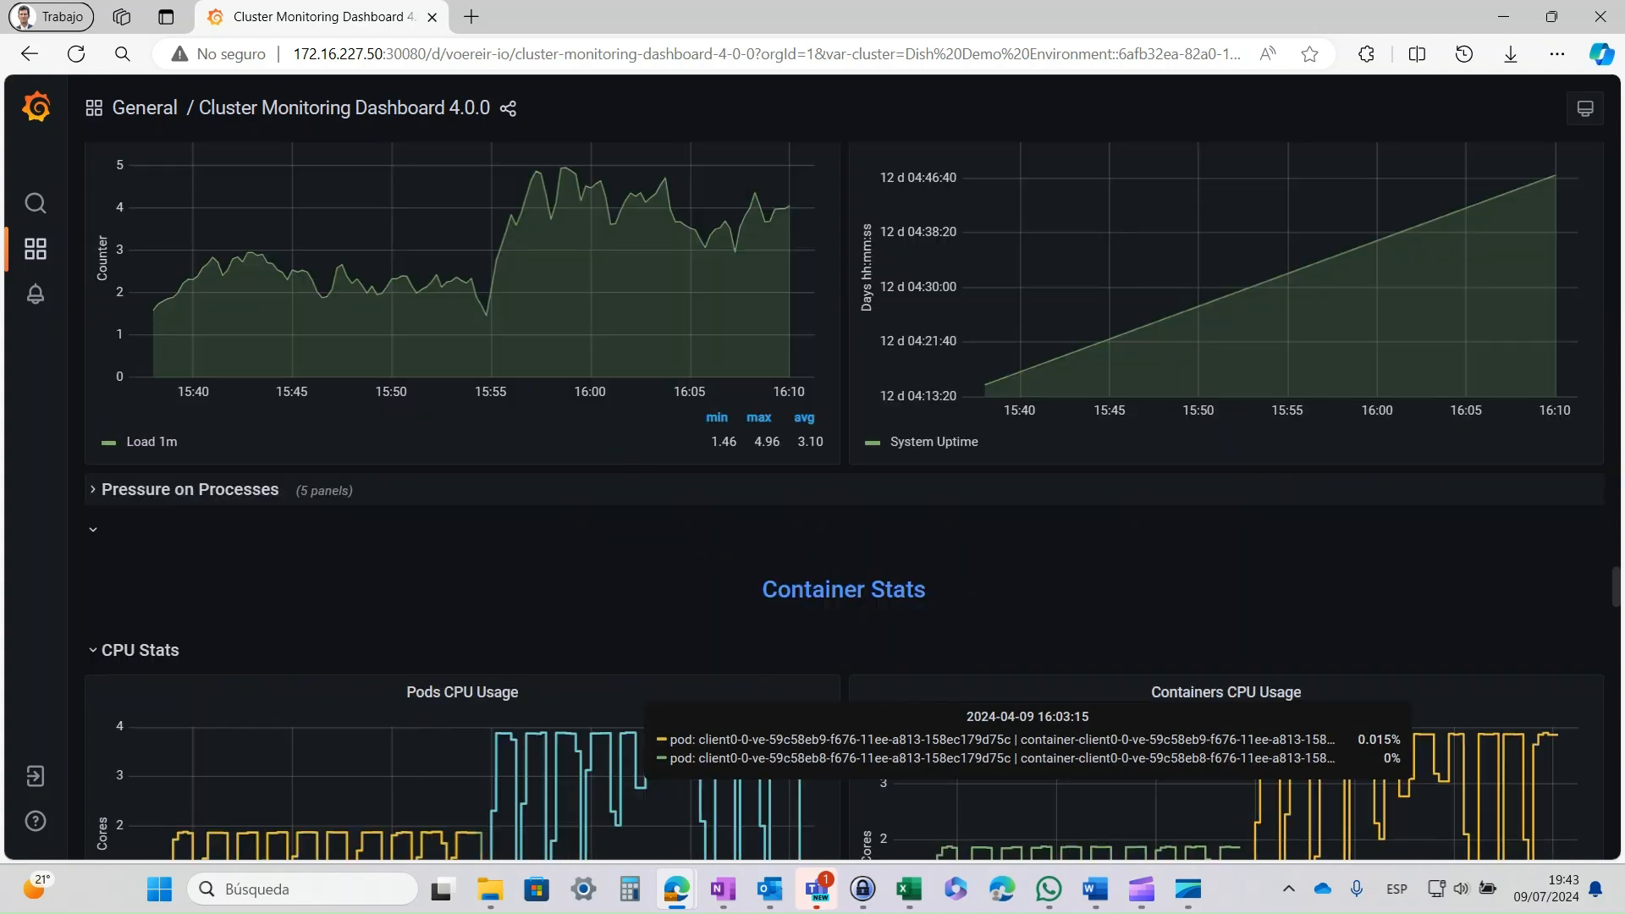
pyautogui.scroll(2, 1439, 813)
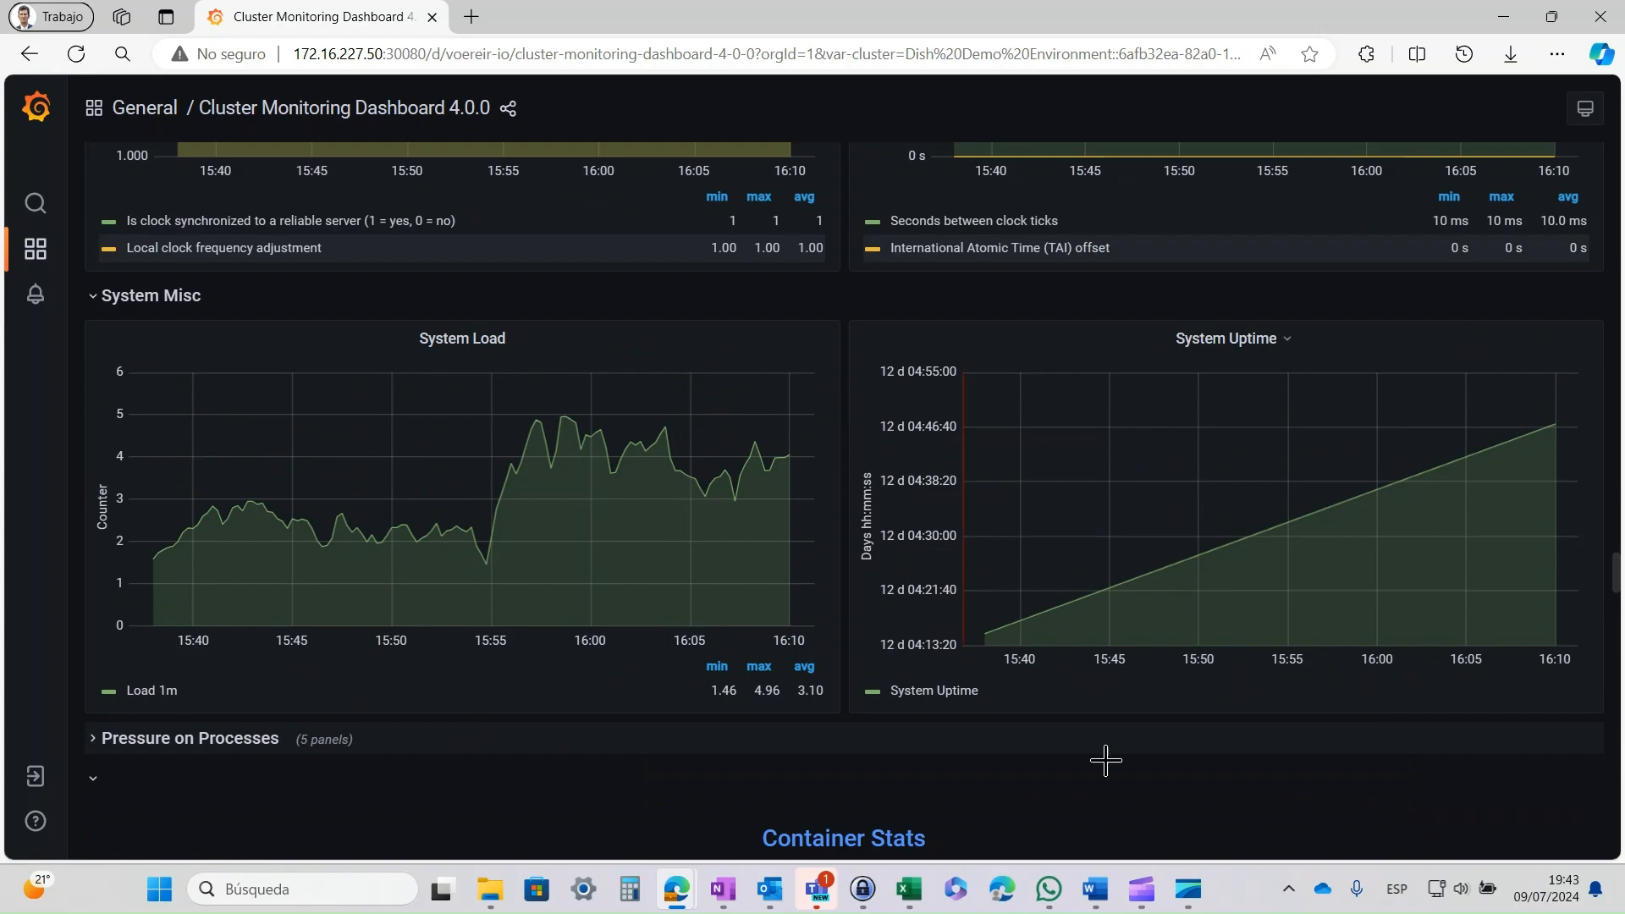
pyautogui.scroll(6, 968, 722)
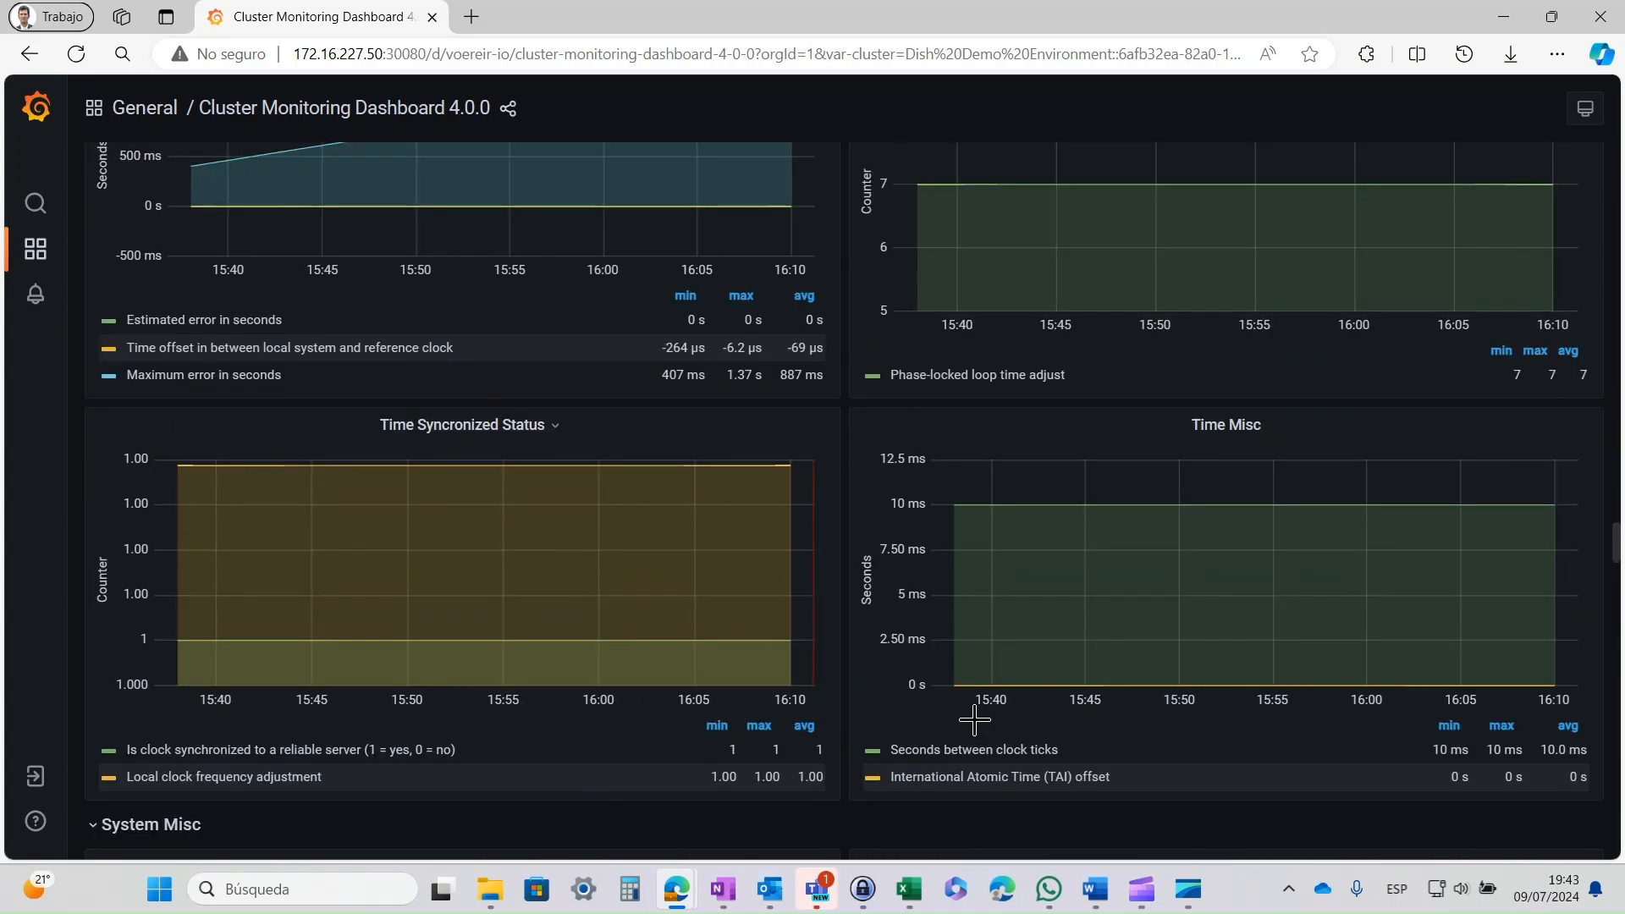
pyautogui.scroll(9, 975, 720)
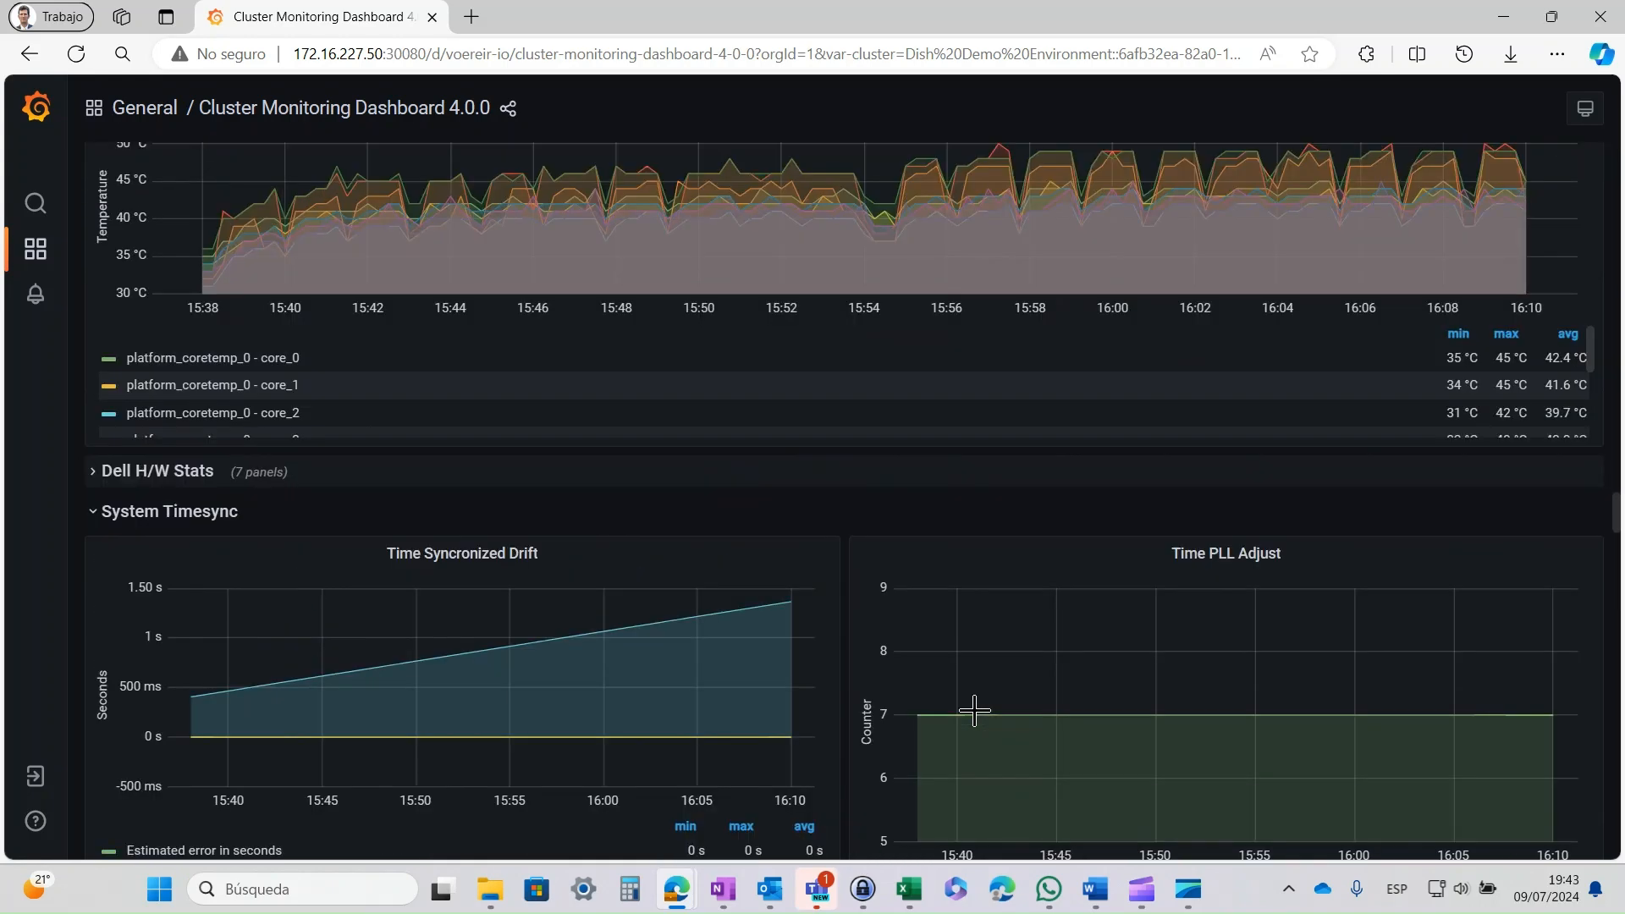
pyautogui.scroll(4, 969, 729)
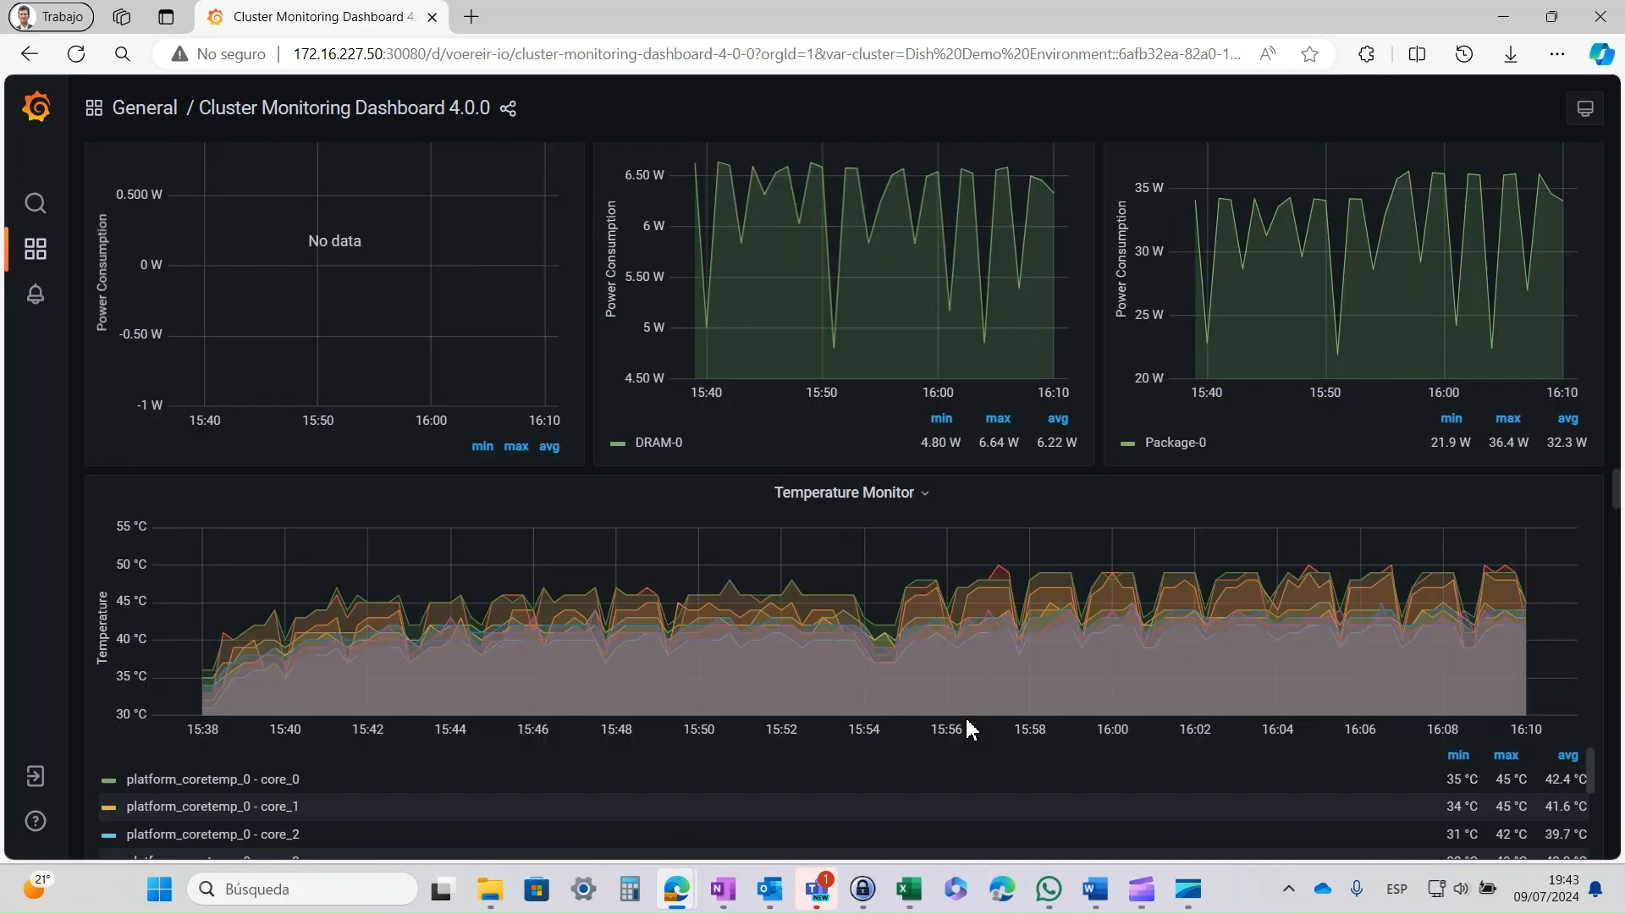
pyautogui.scroll(5, 1103, 533)
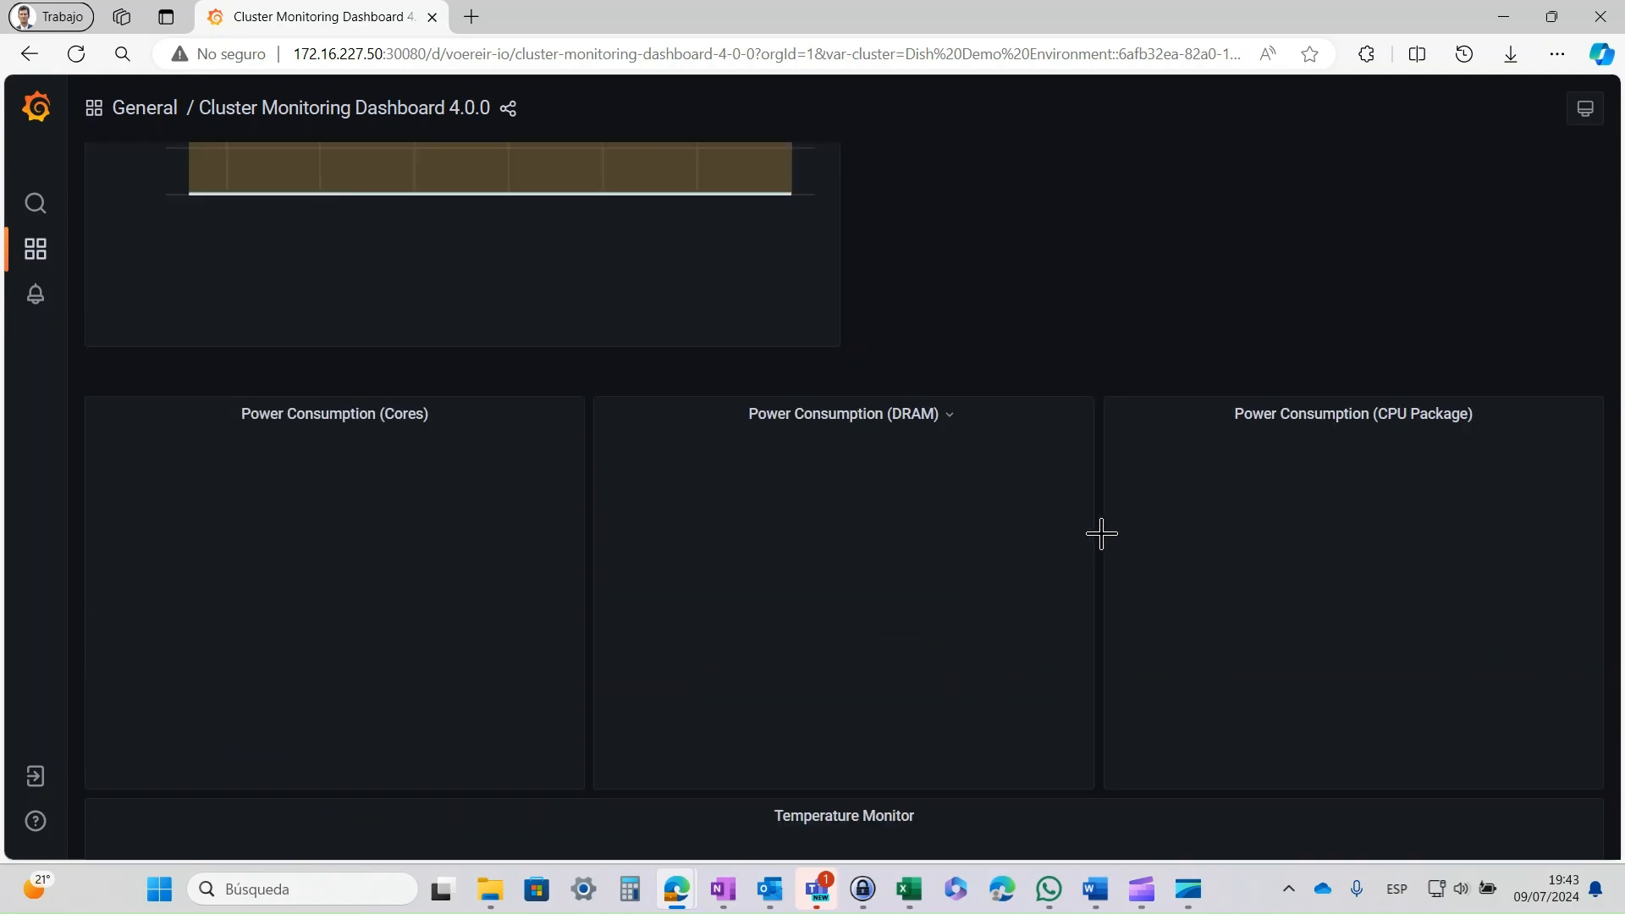
pyautogui.scroll(5, 1102, 538)
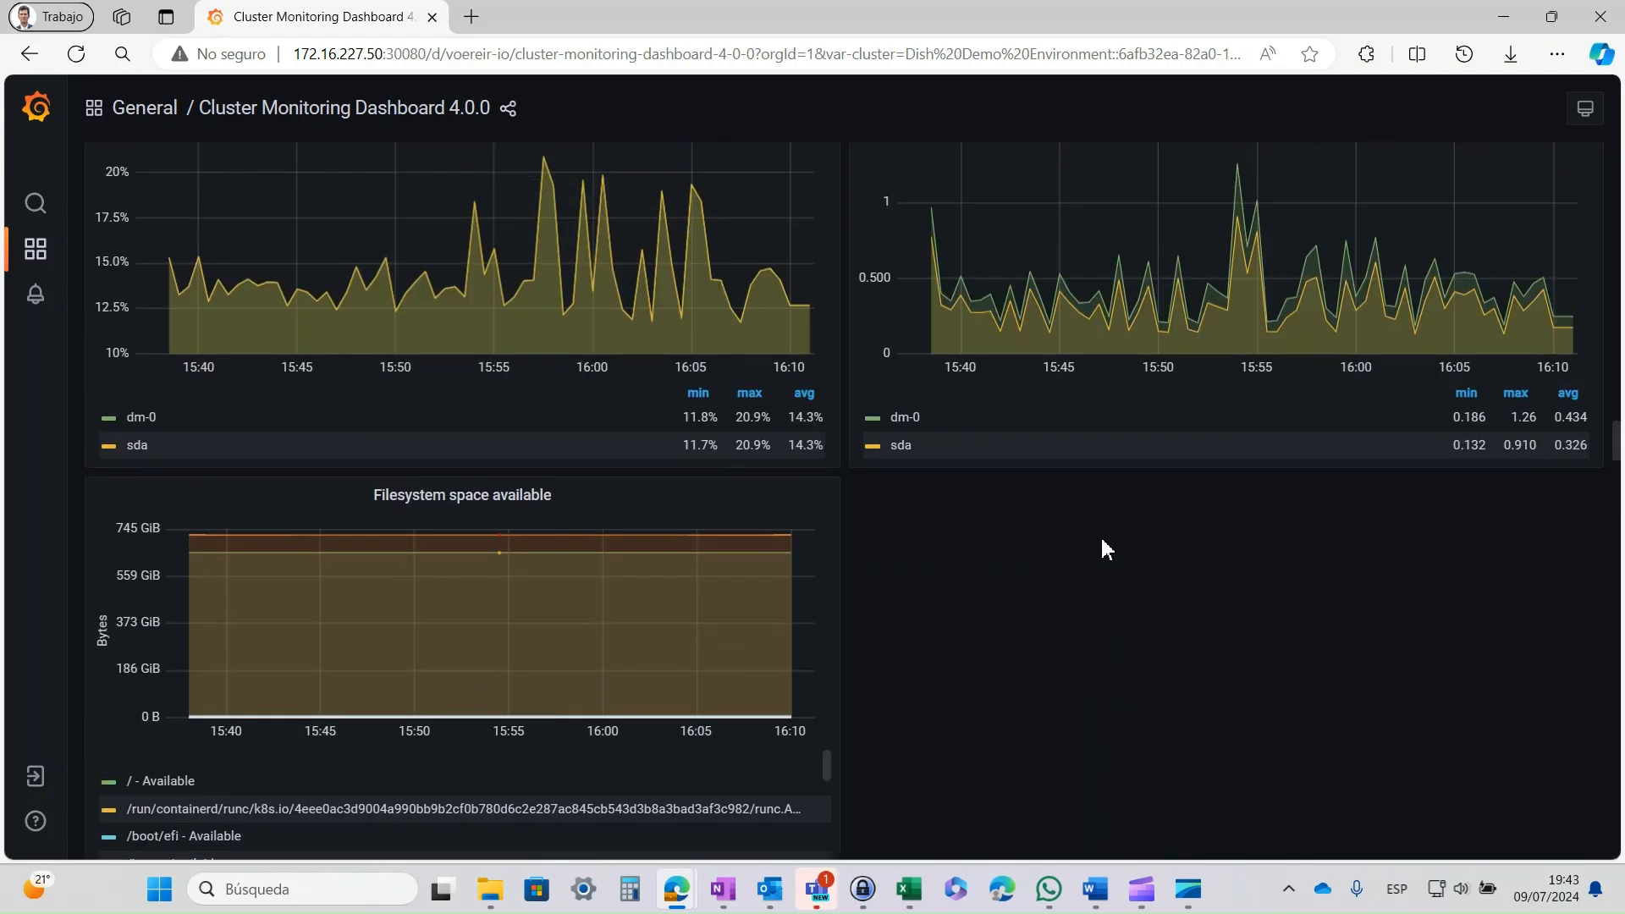
pyautogui.scroll(4, 1102, 546)
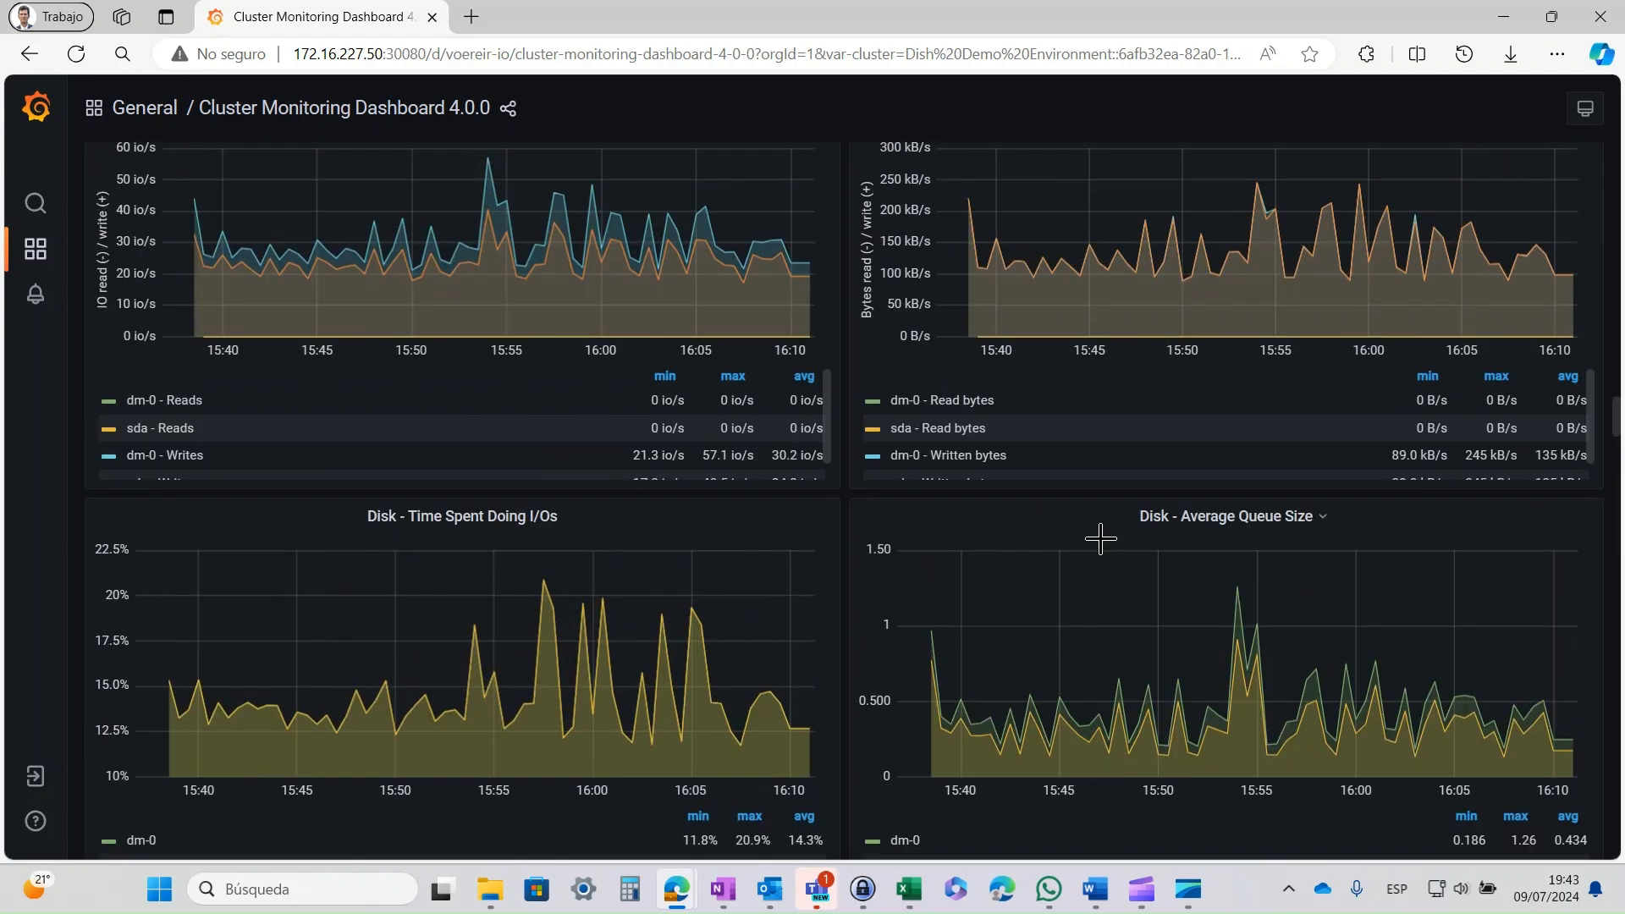
pyautogui.scroll(3, 1164, 624)
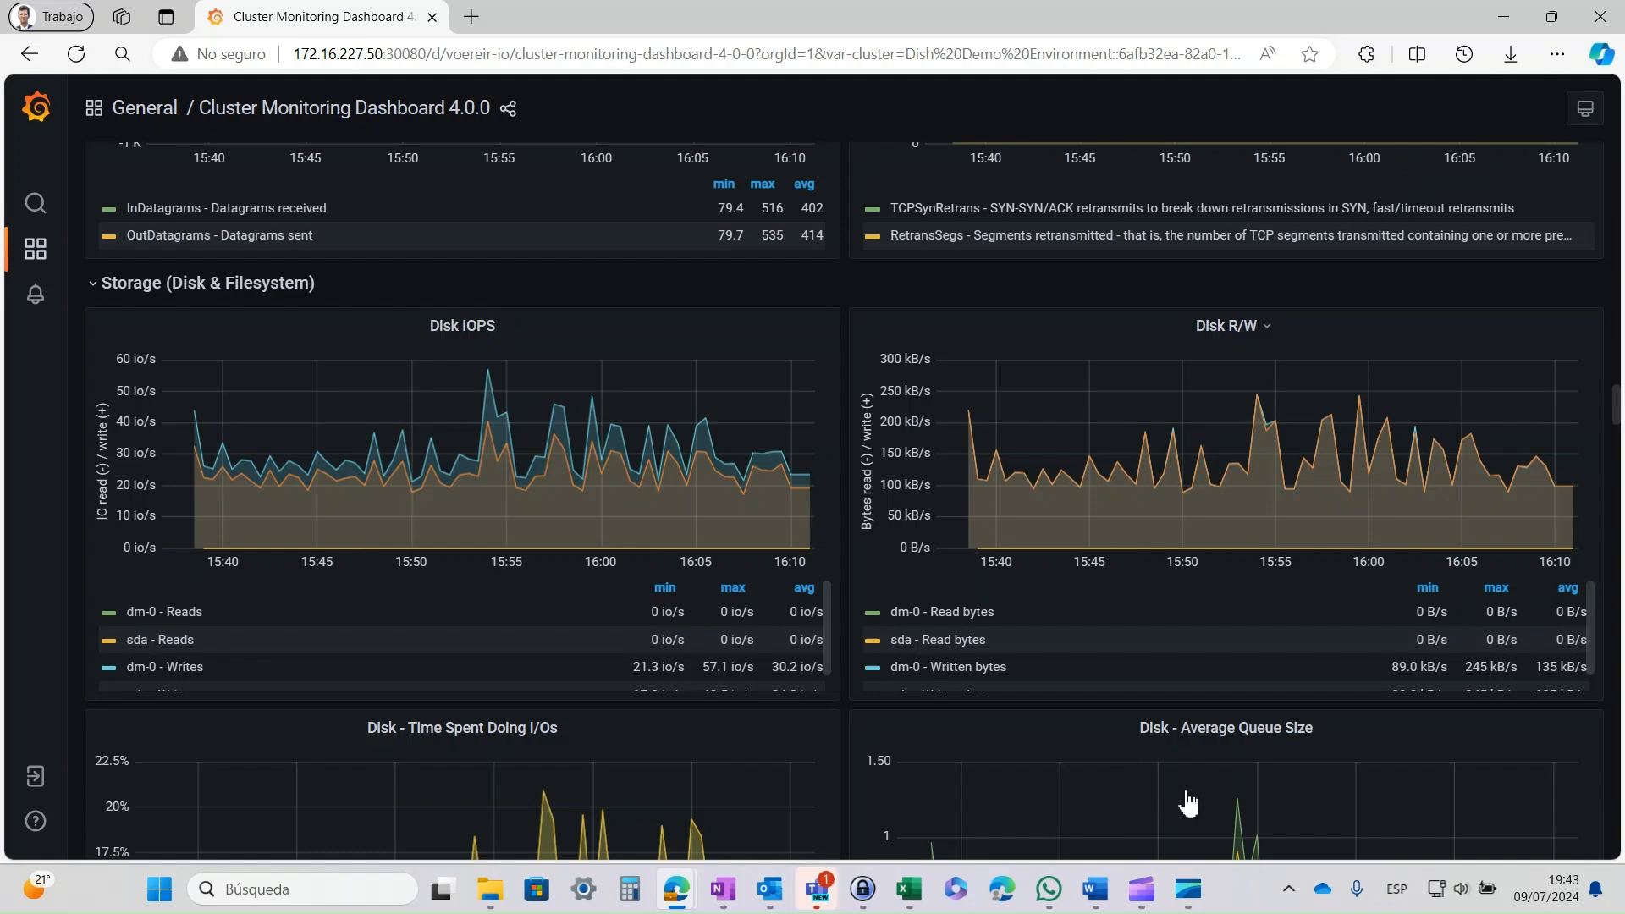
# Step: Examine the Network Netstat, Network Traffic, memory page faults, HugePages and overall Memory Usage charts
pyautogui.scroll(5, 1188, 803)
pyautogui.scroll(5, 1187, 802)
pyautogui.scroll(9, 1182, 800)
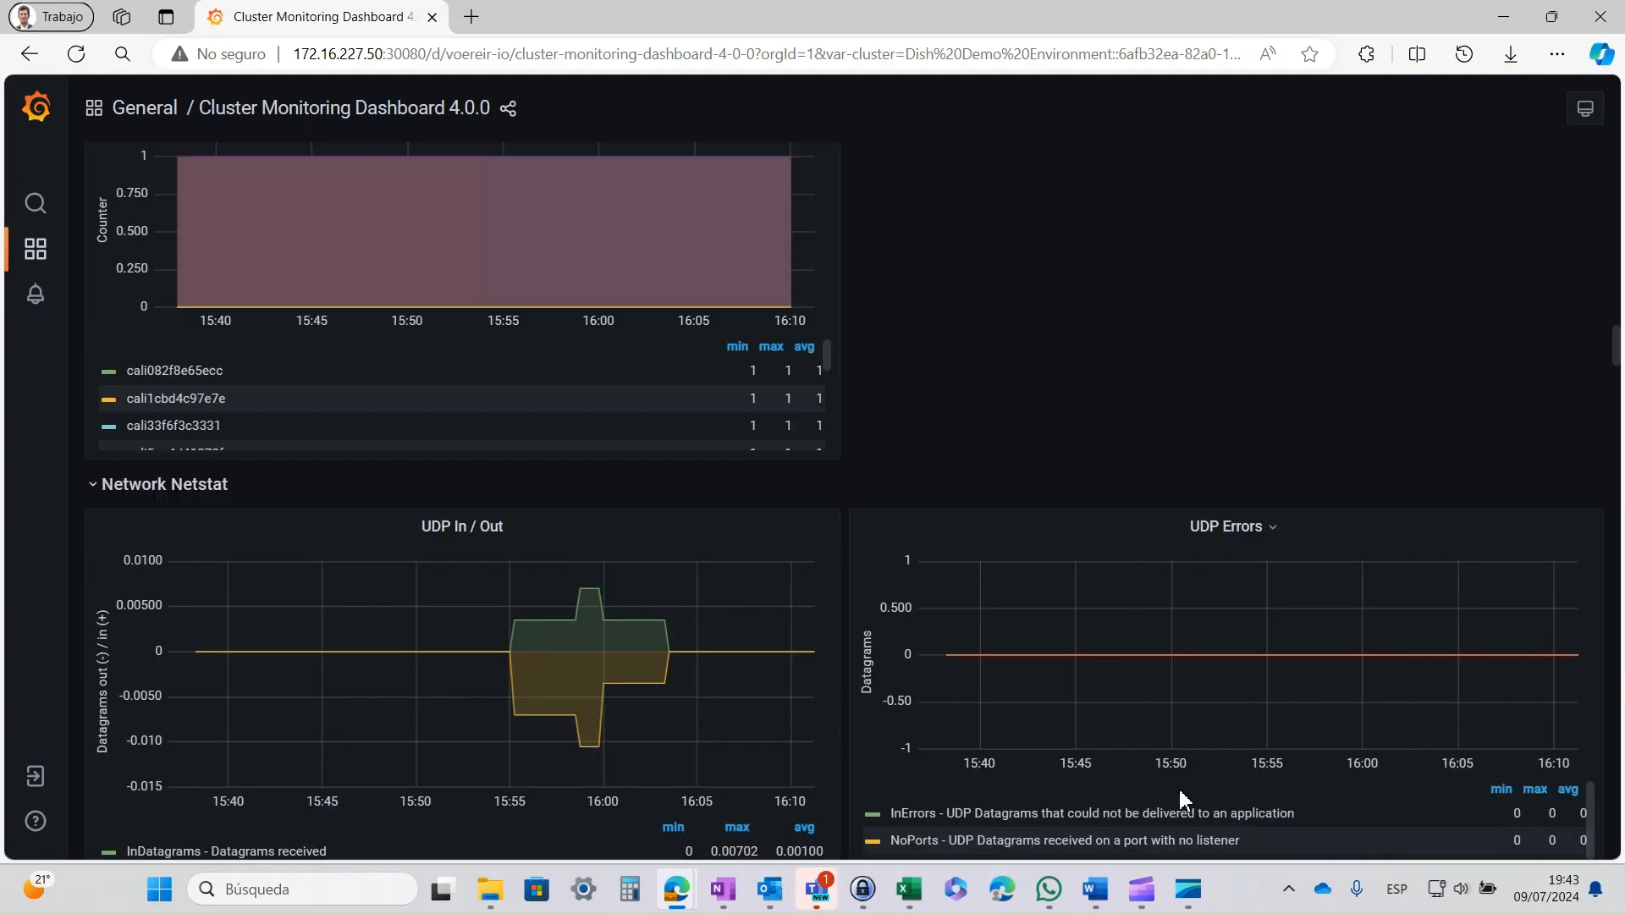
pyautogui.scroll(6, 1180, 786)
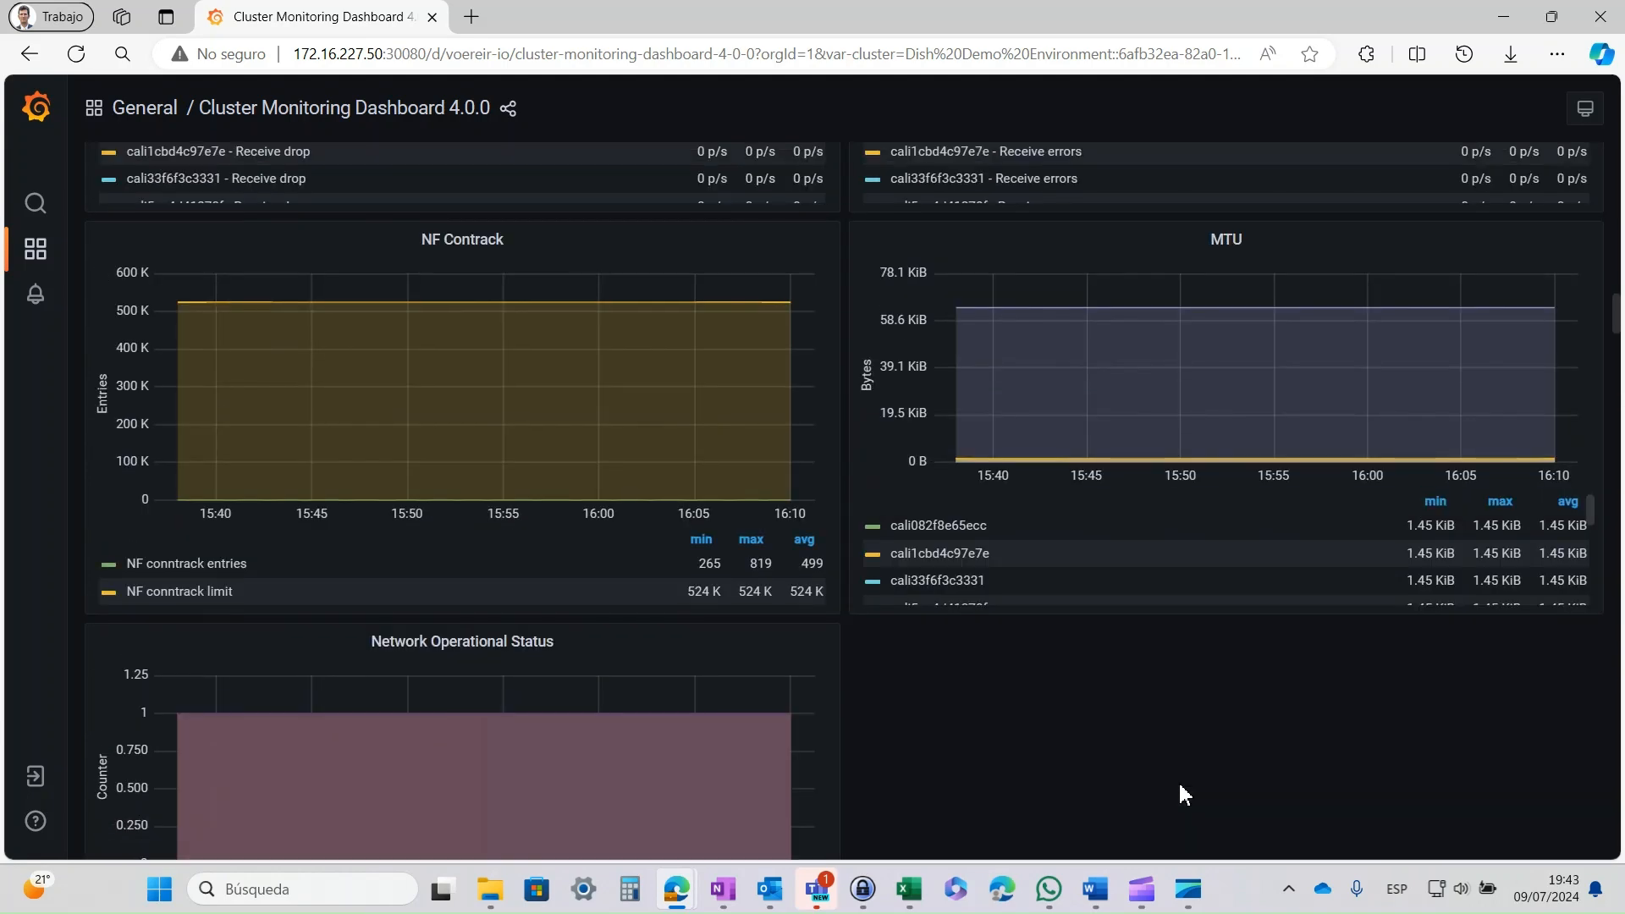
pyautogui.scroll(4, 1179, 783)
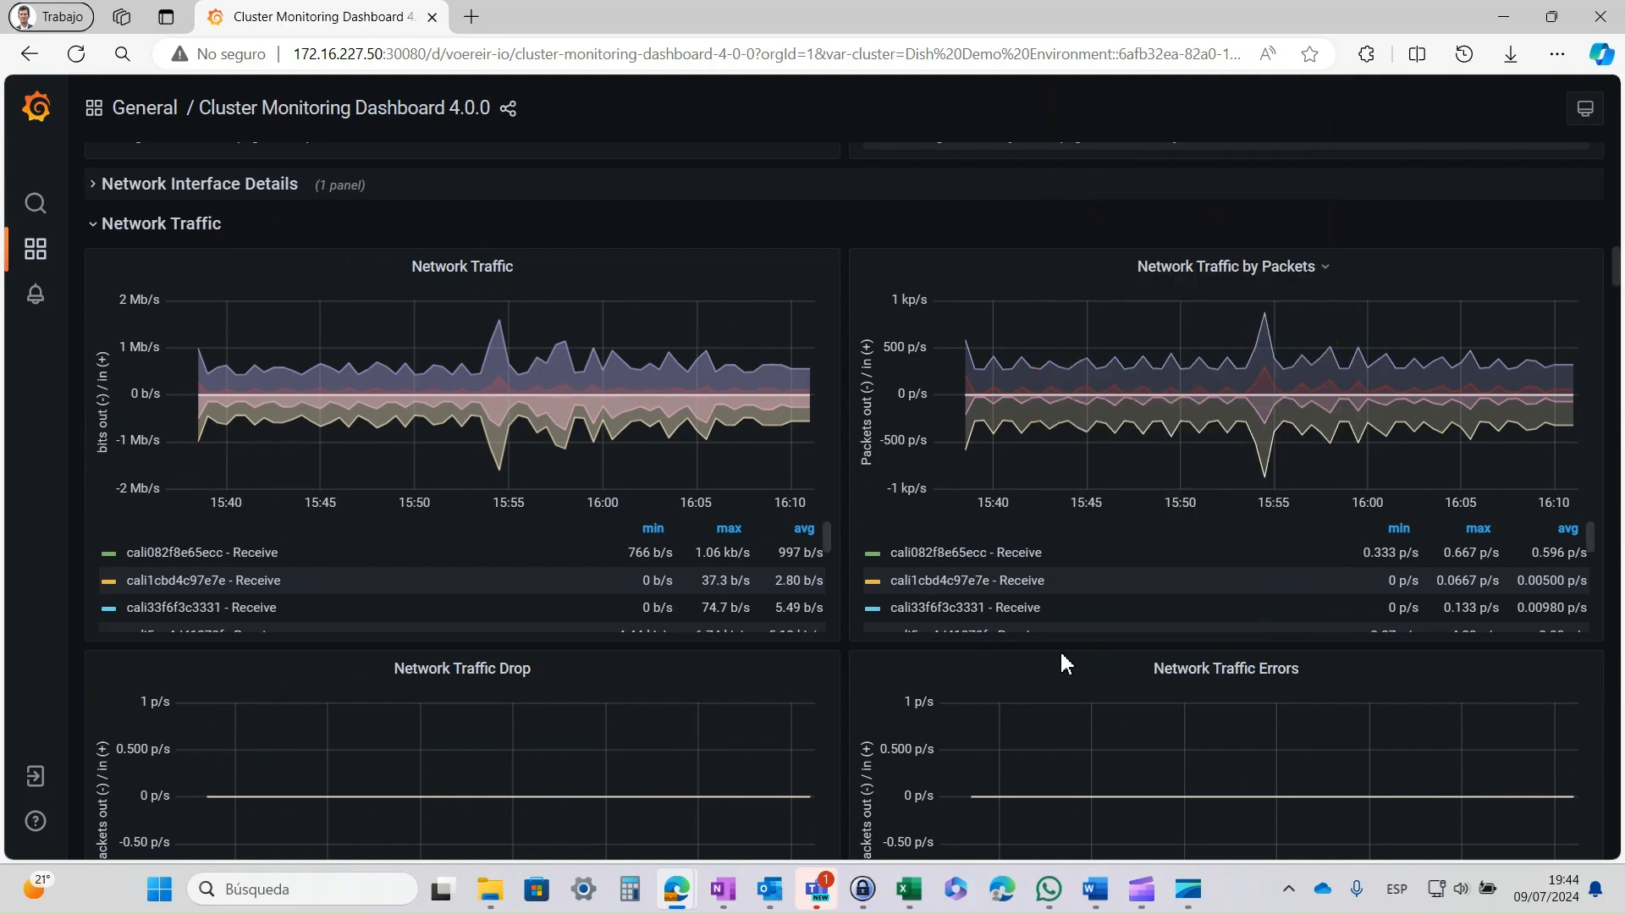
pyautogui.scroll(5, 1060, 663)
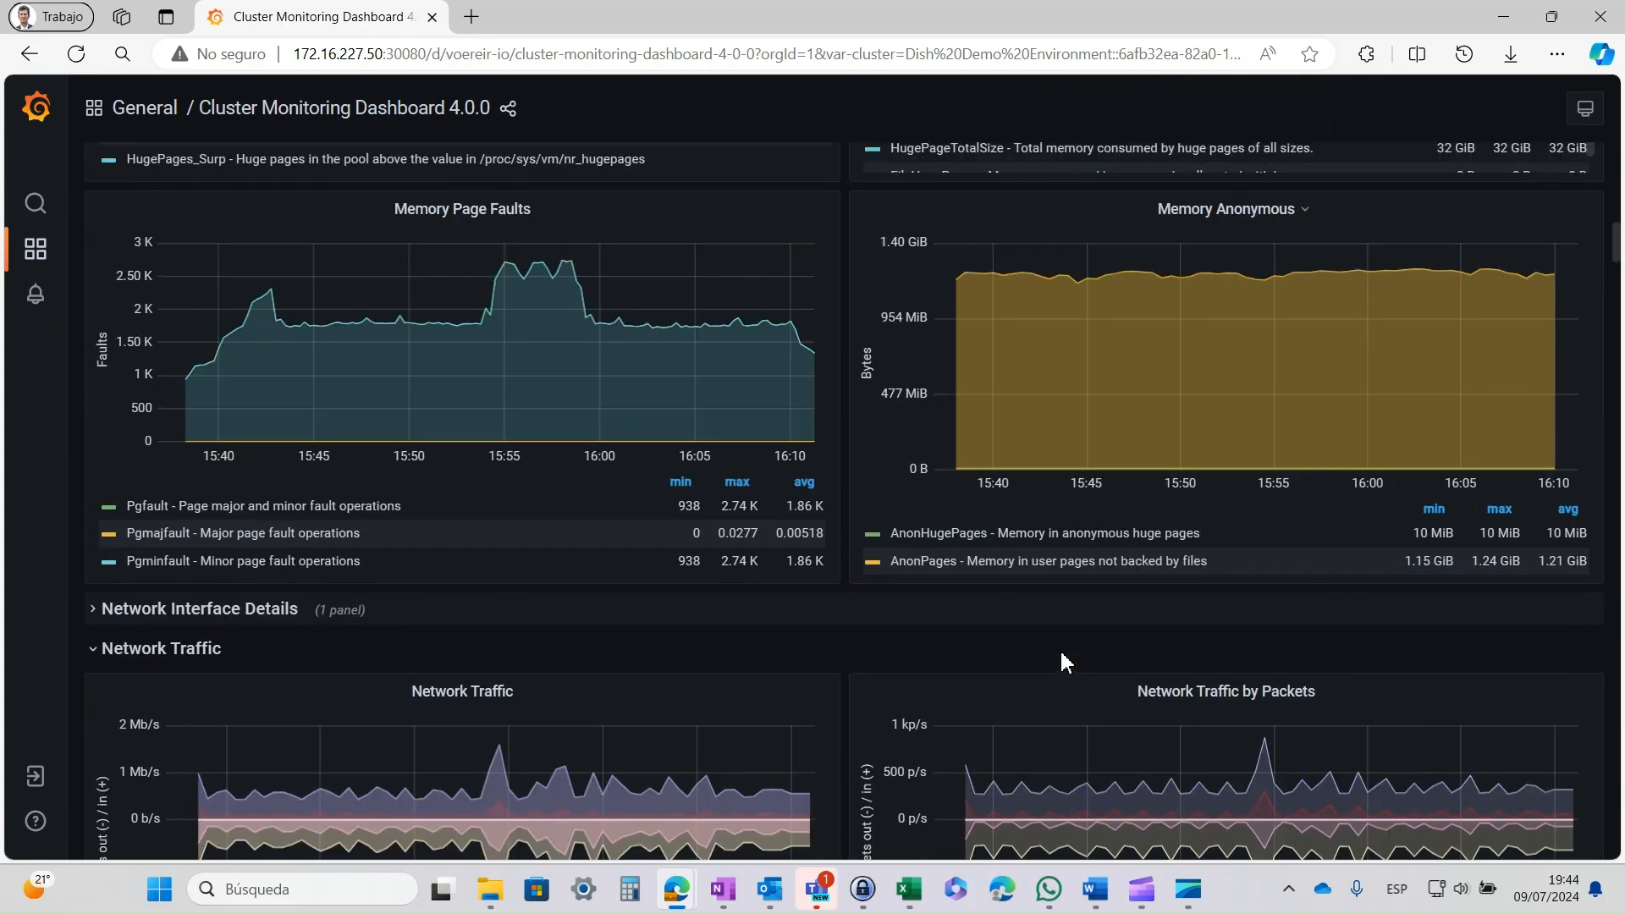
pyautogui.scroll(4, 1062, 656)
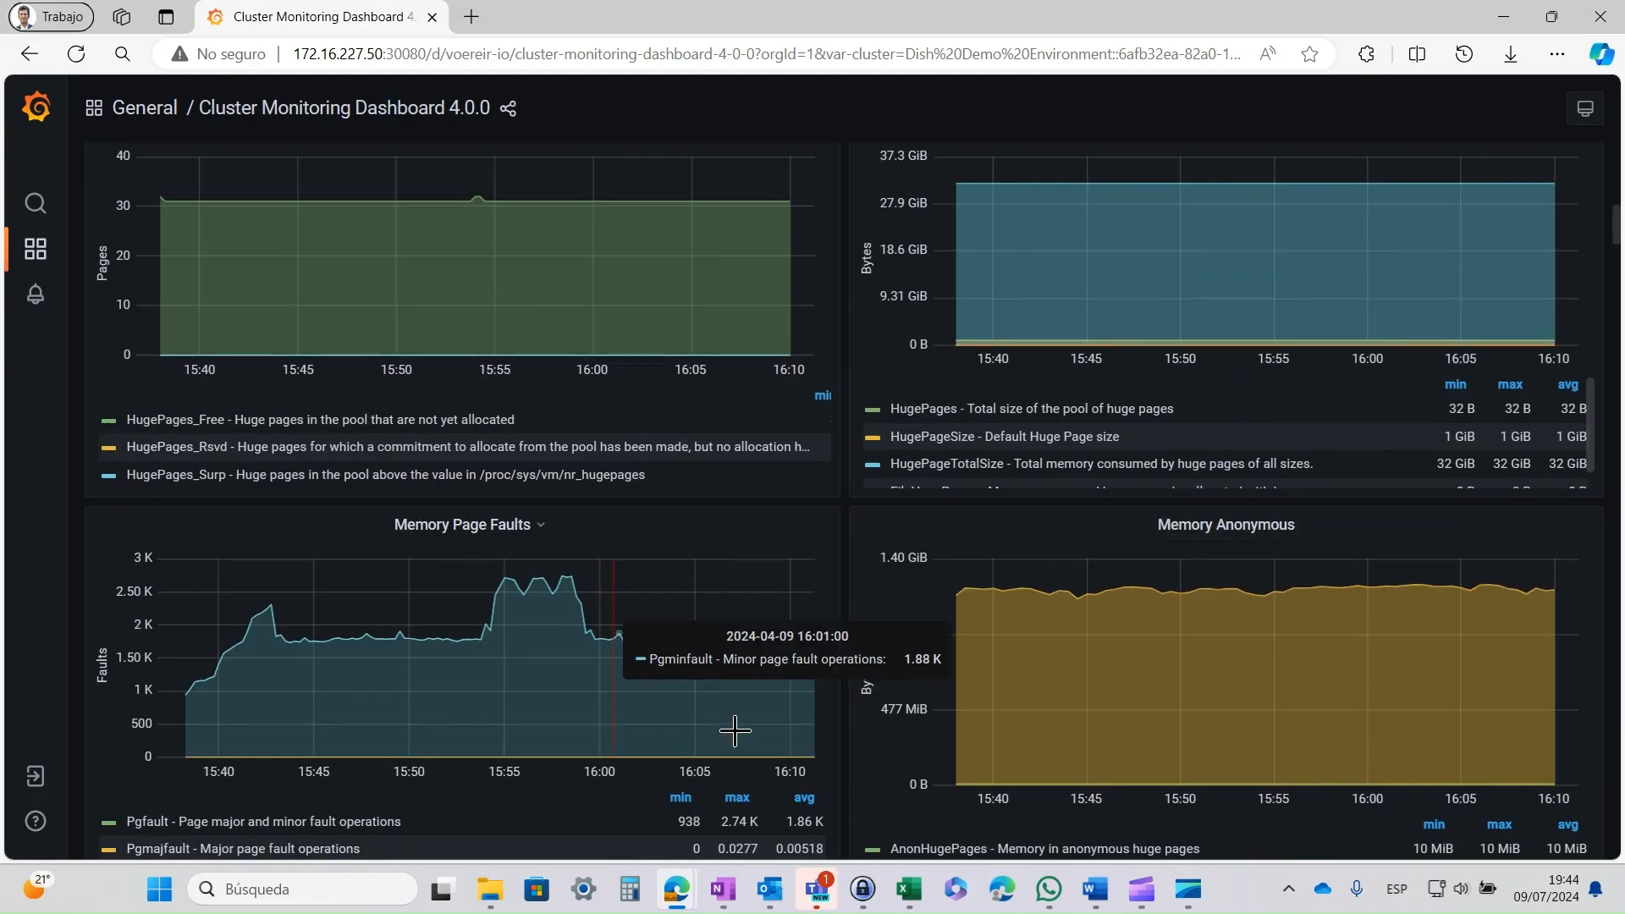
pyautogui.scroll(5, 770, 707)
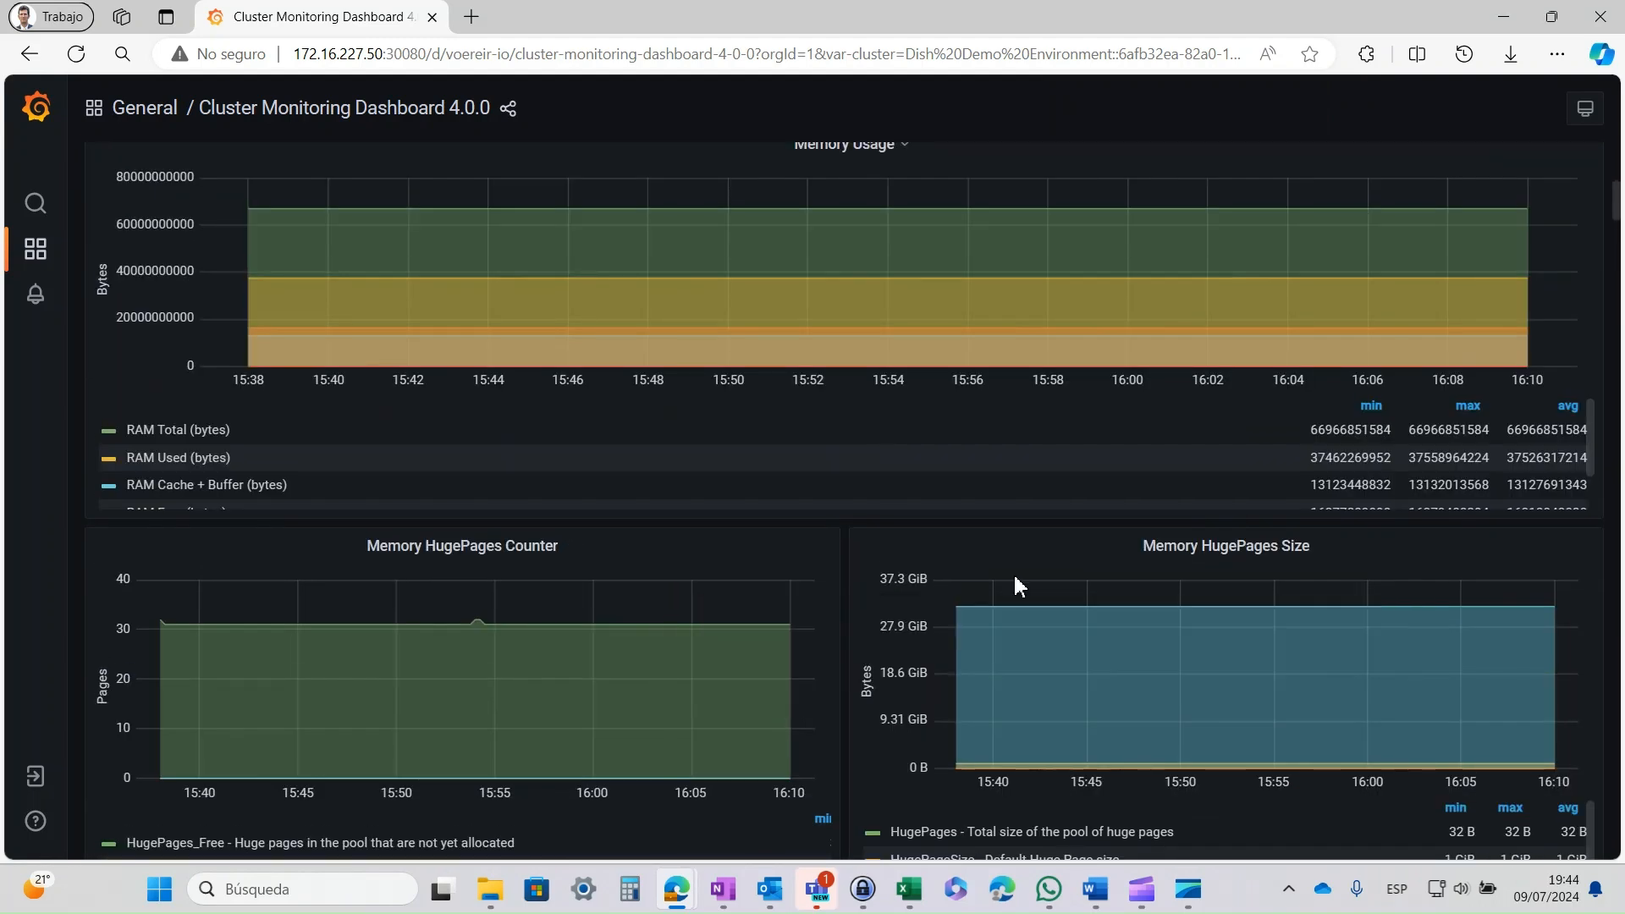
pyautogui.scroll(7, 1015, 576)
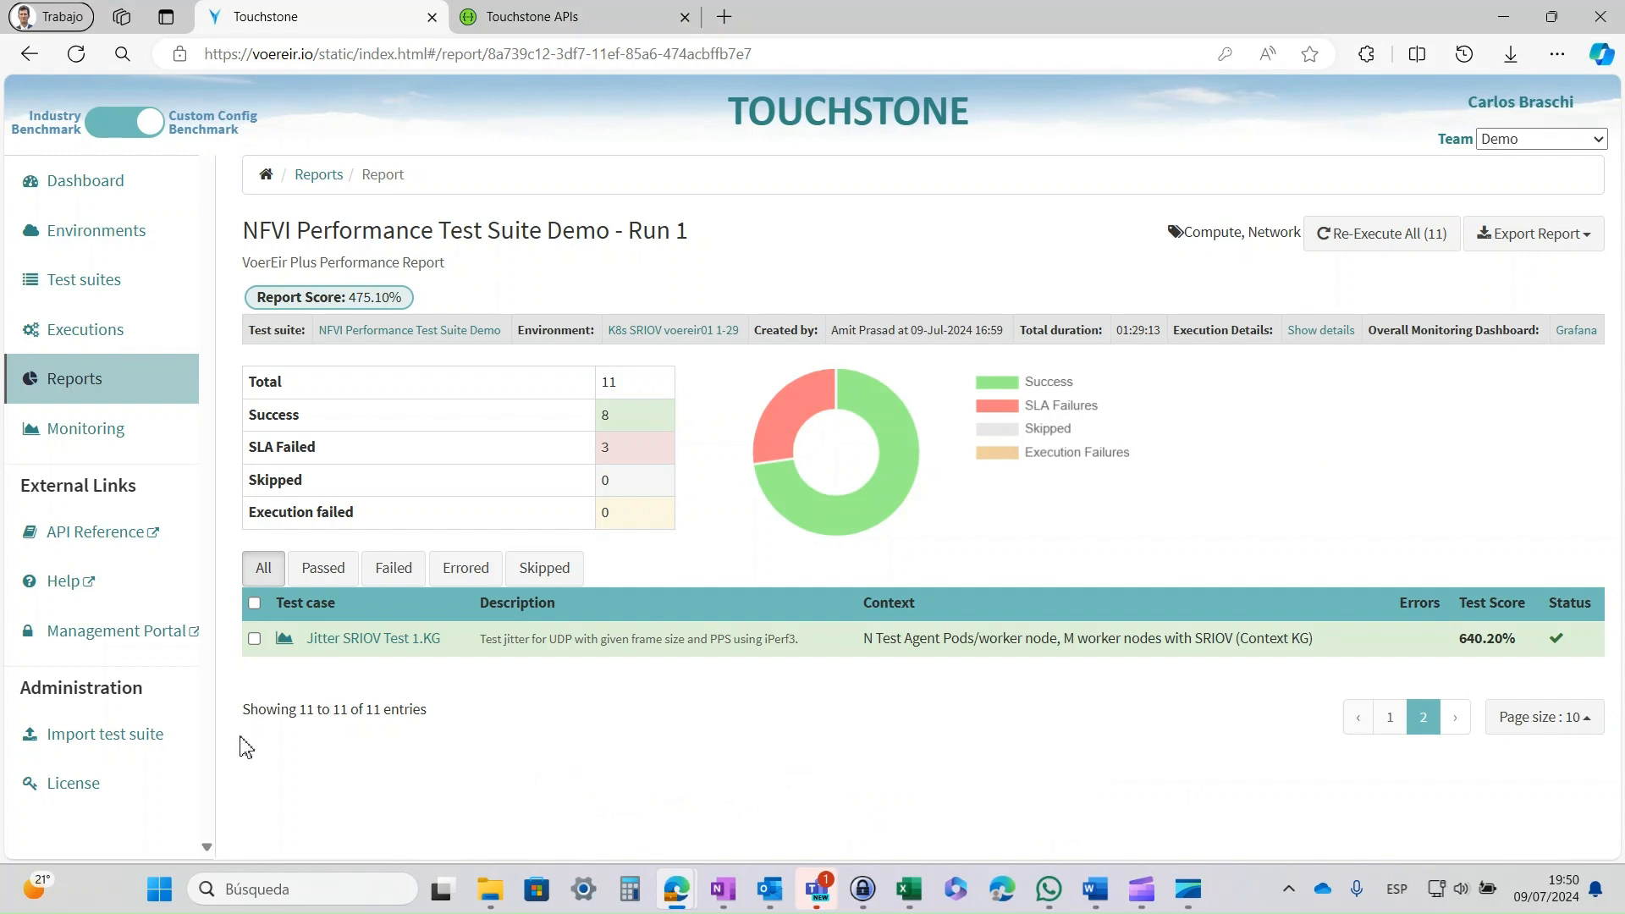
# Step: Open Touchstone's help documentation and look over its sections, including Touchstone Concepts, Portal, Testcases and Test Scenarios
pyautogui.hotkey('shift', 'Tab')
pyautogui.press('Return')
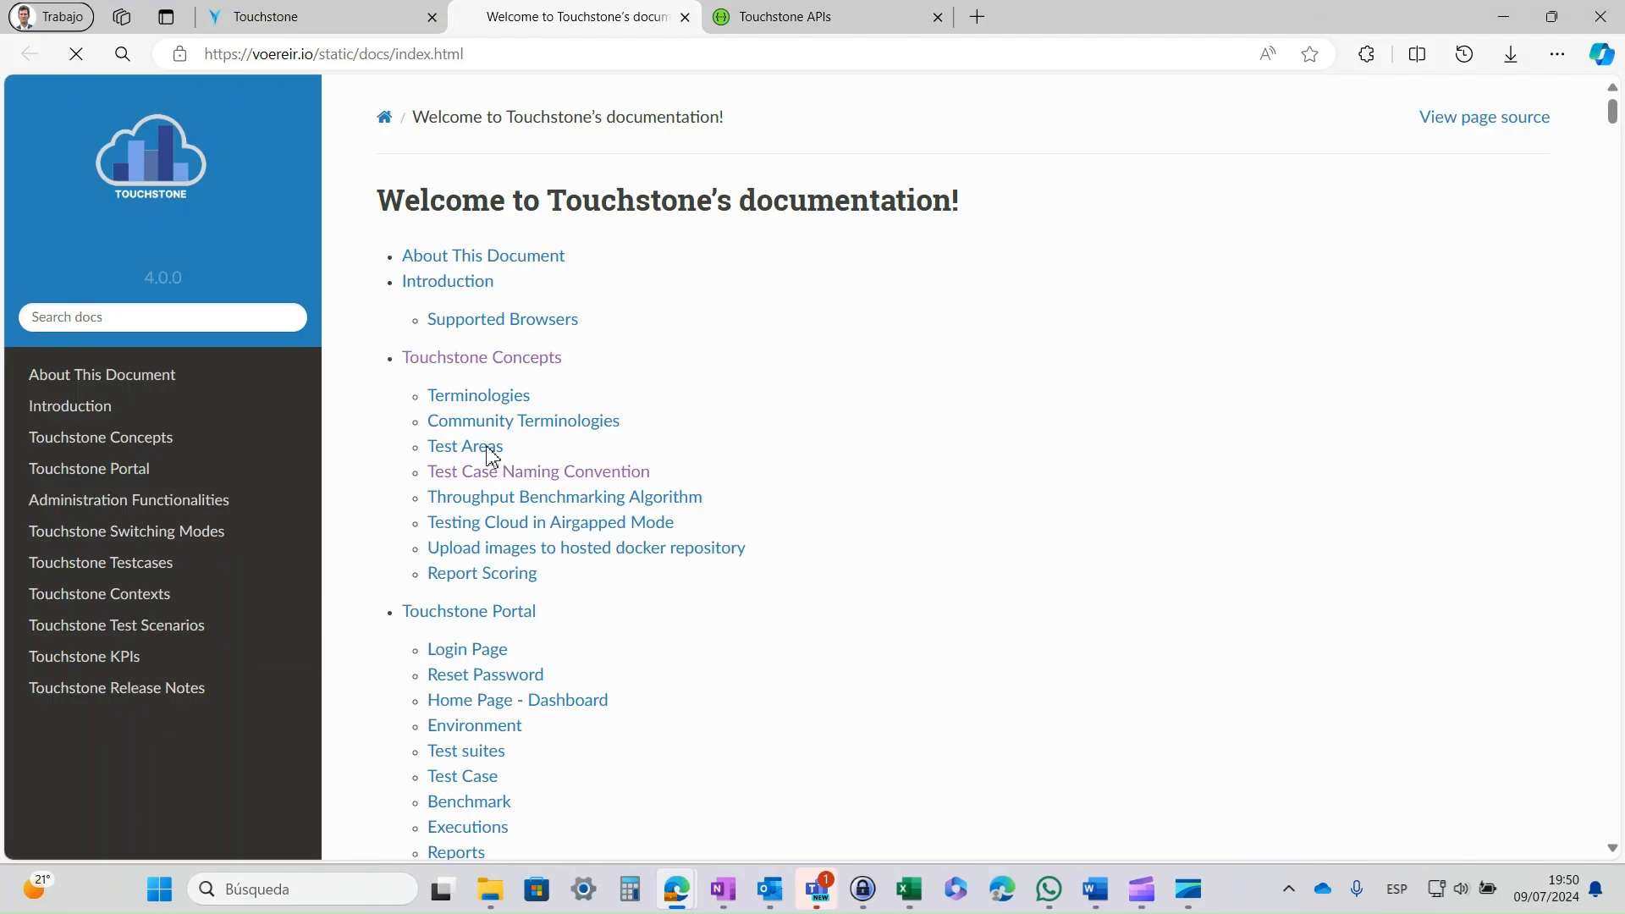
pyautogui.press('Tab')
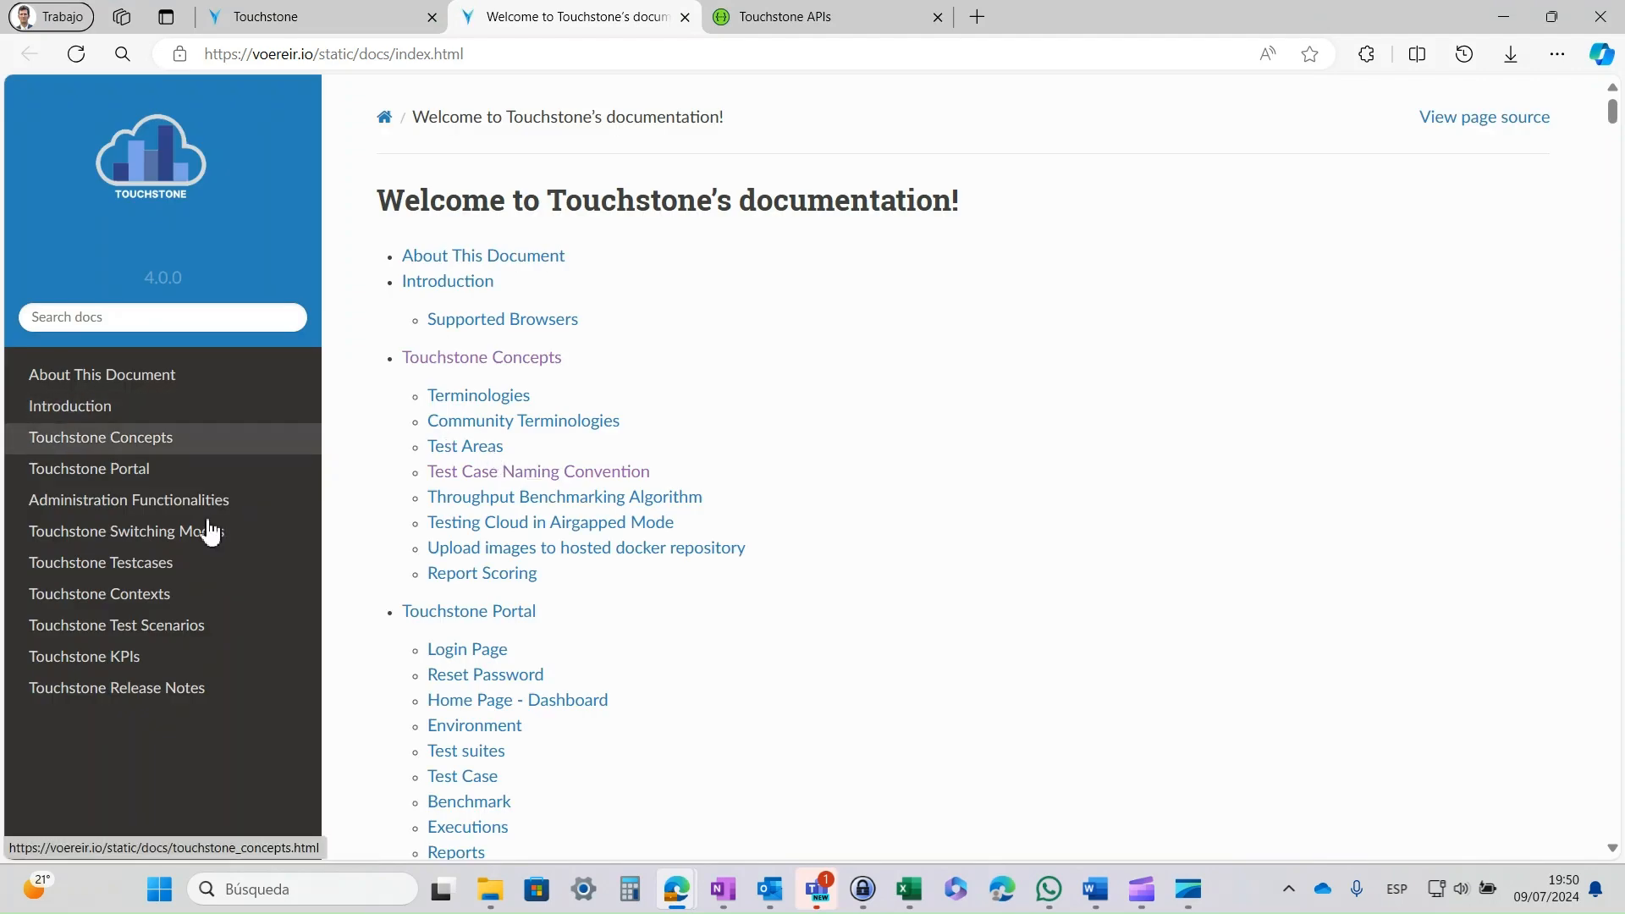
pyautogui.press('Tab')
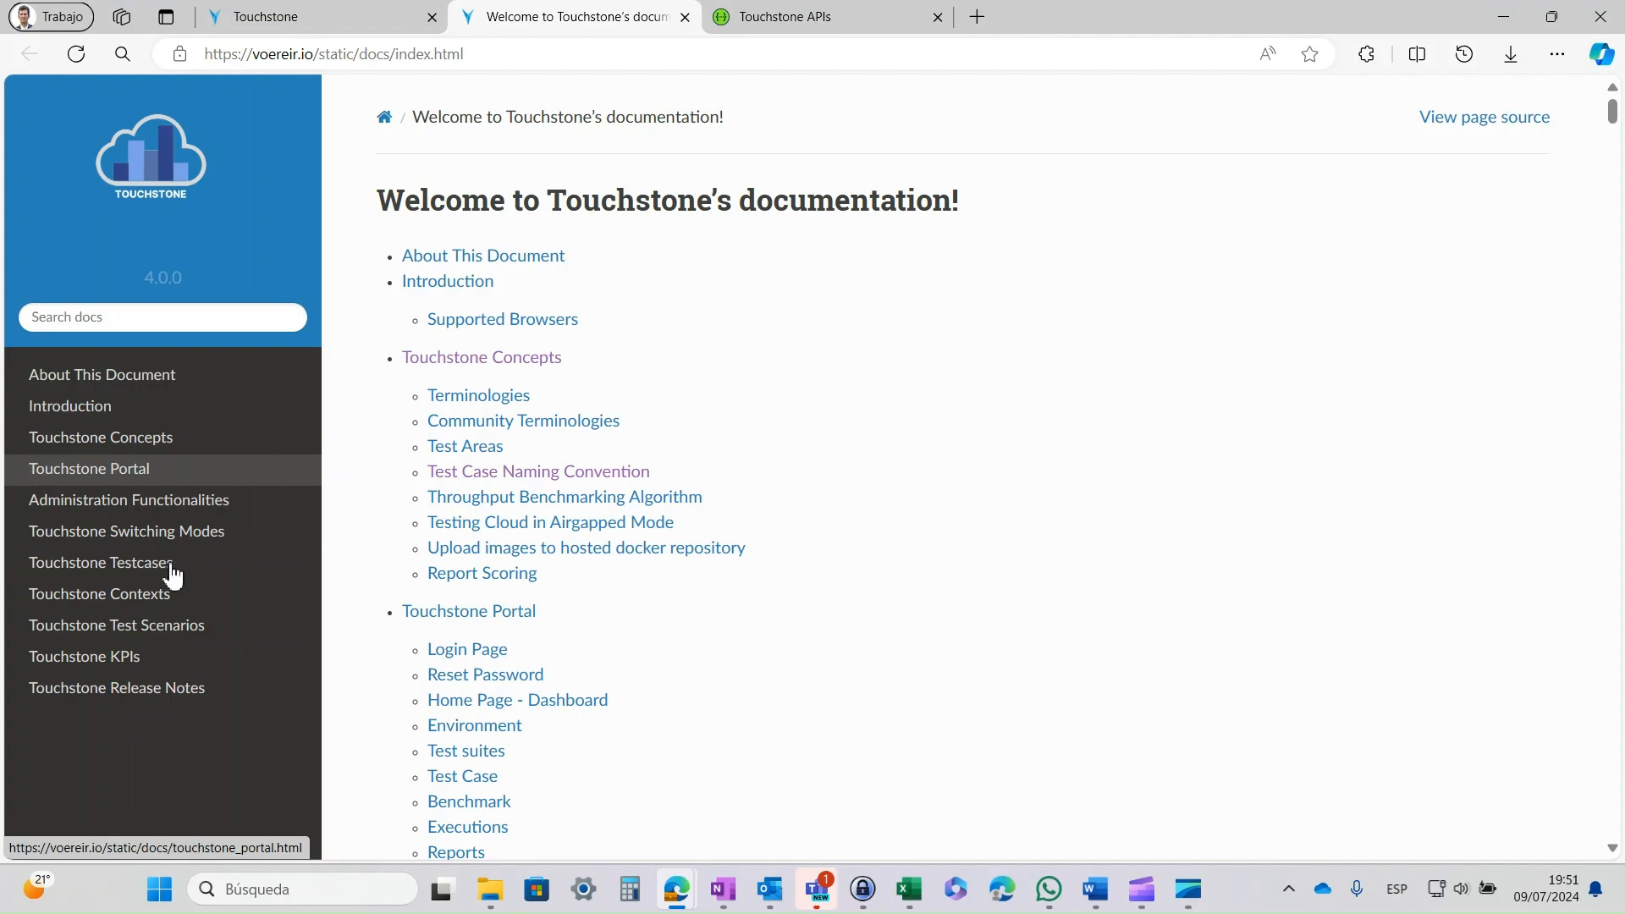
pyautogui.press('Tab')
pyautogui.press('Tab')
pyautogui.press('Tab')
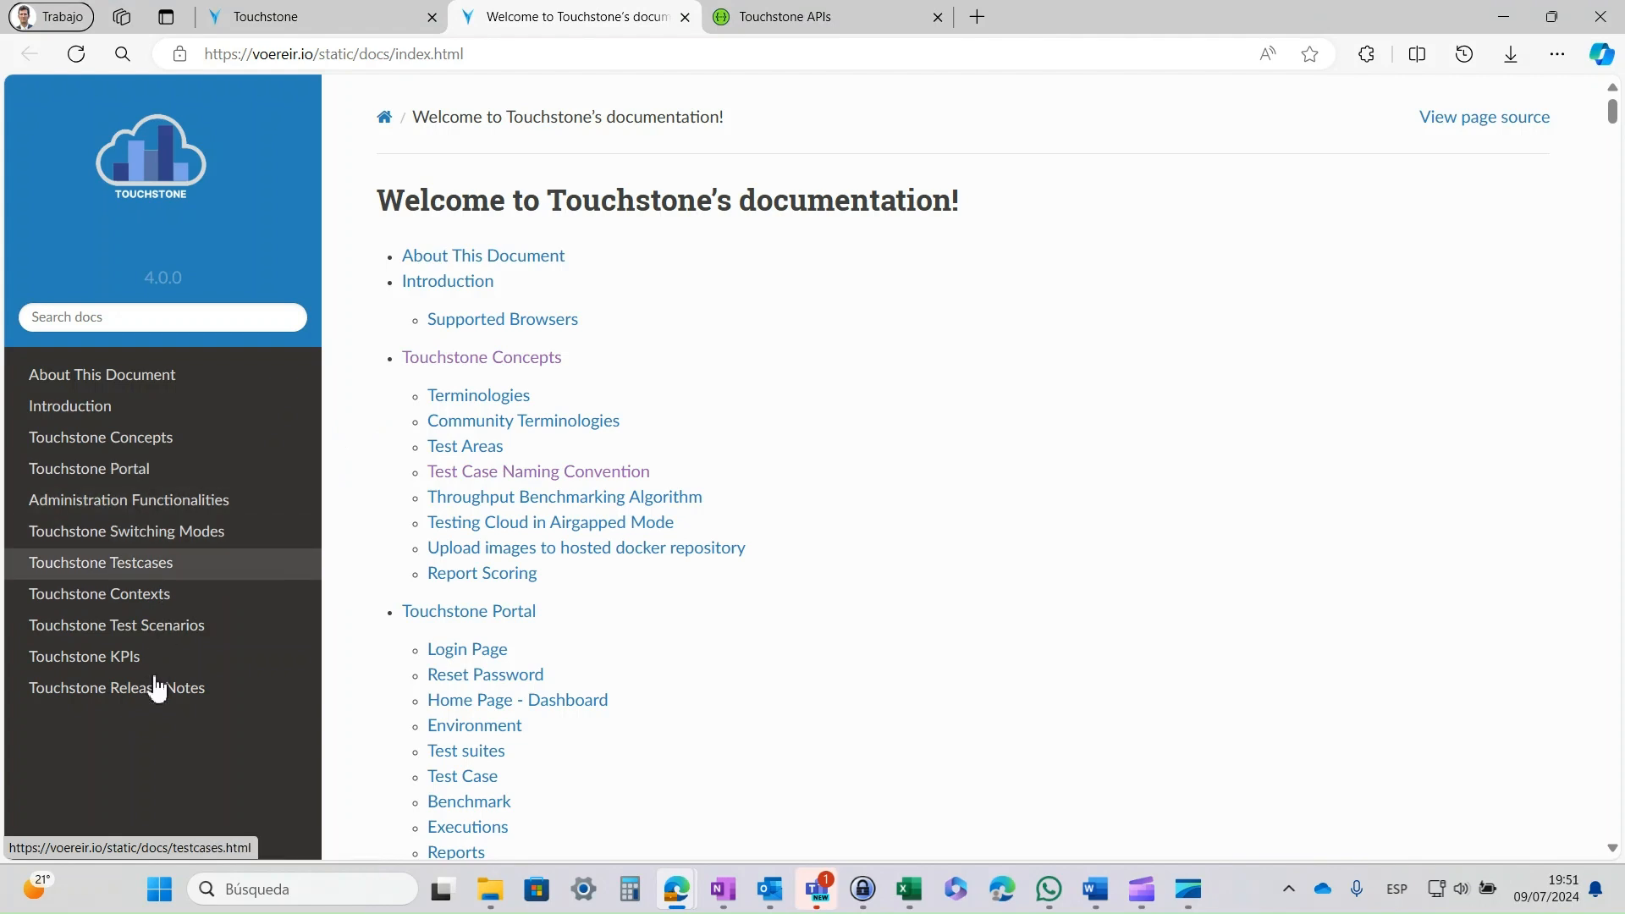
pyautogui.press('Tab')
pyautogui.press('Tab')
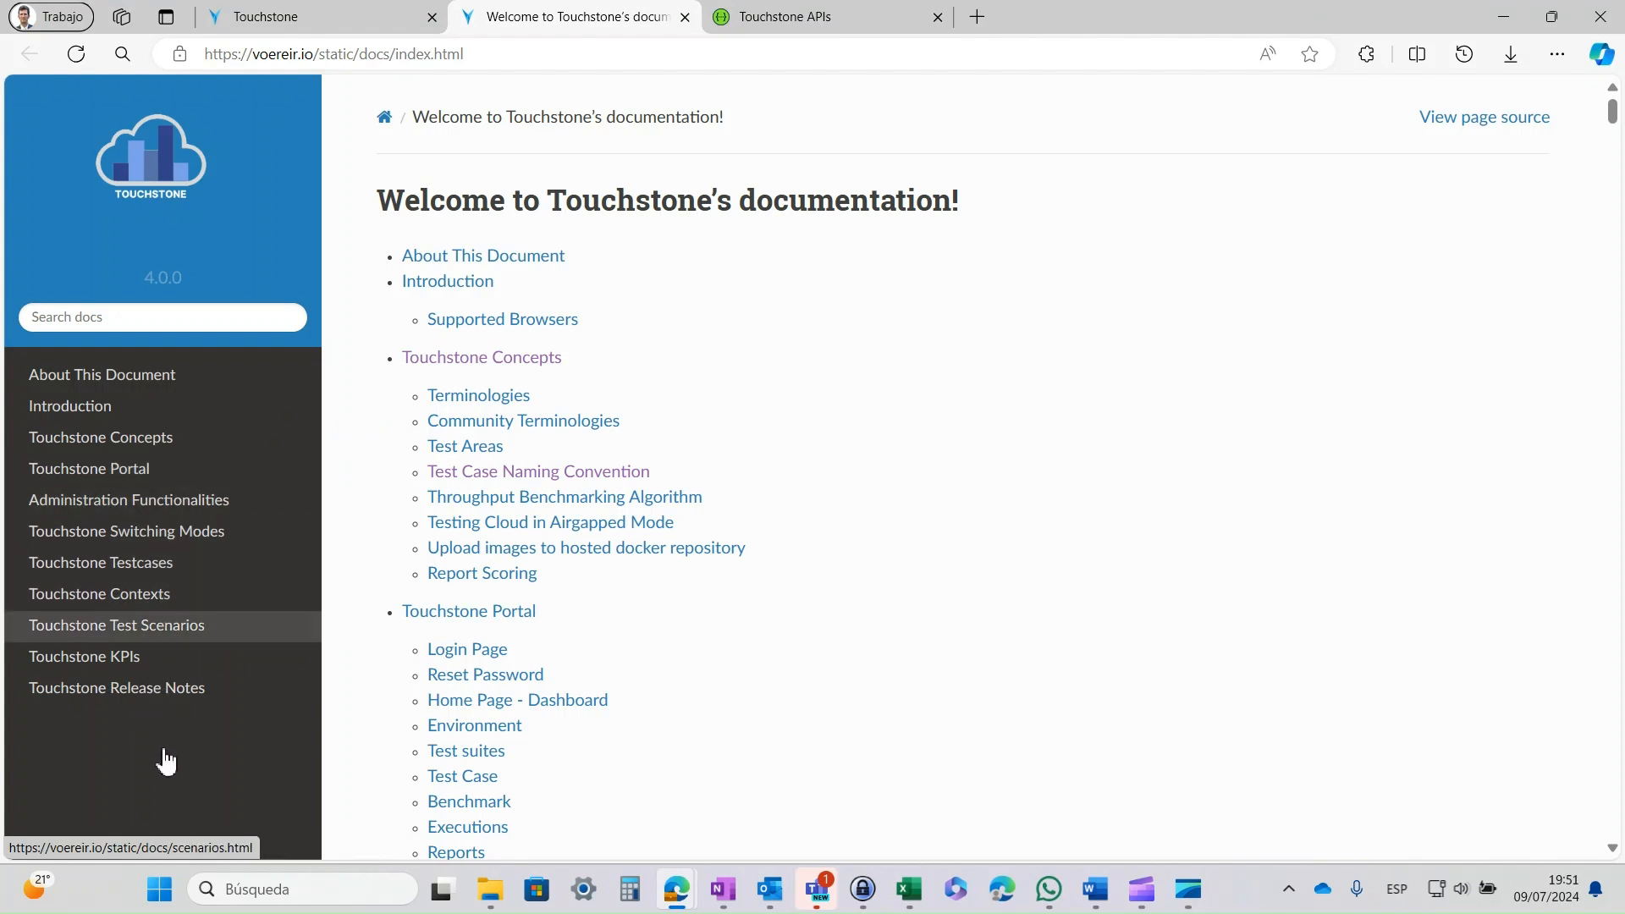
pyautogui.hotkey('shift', 'Tab')
pyautogui.hotkey('shift', 'Tab')
pyautogui.hotkey('shift', 'Tab')
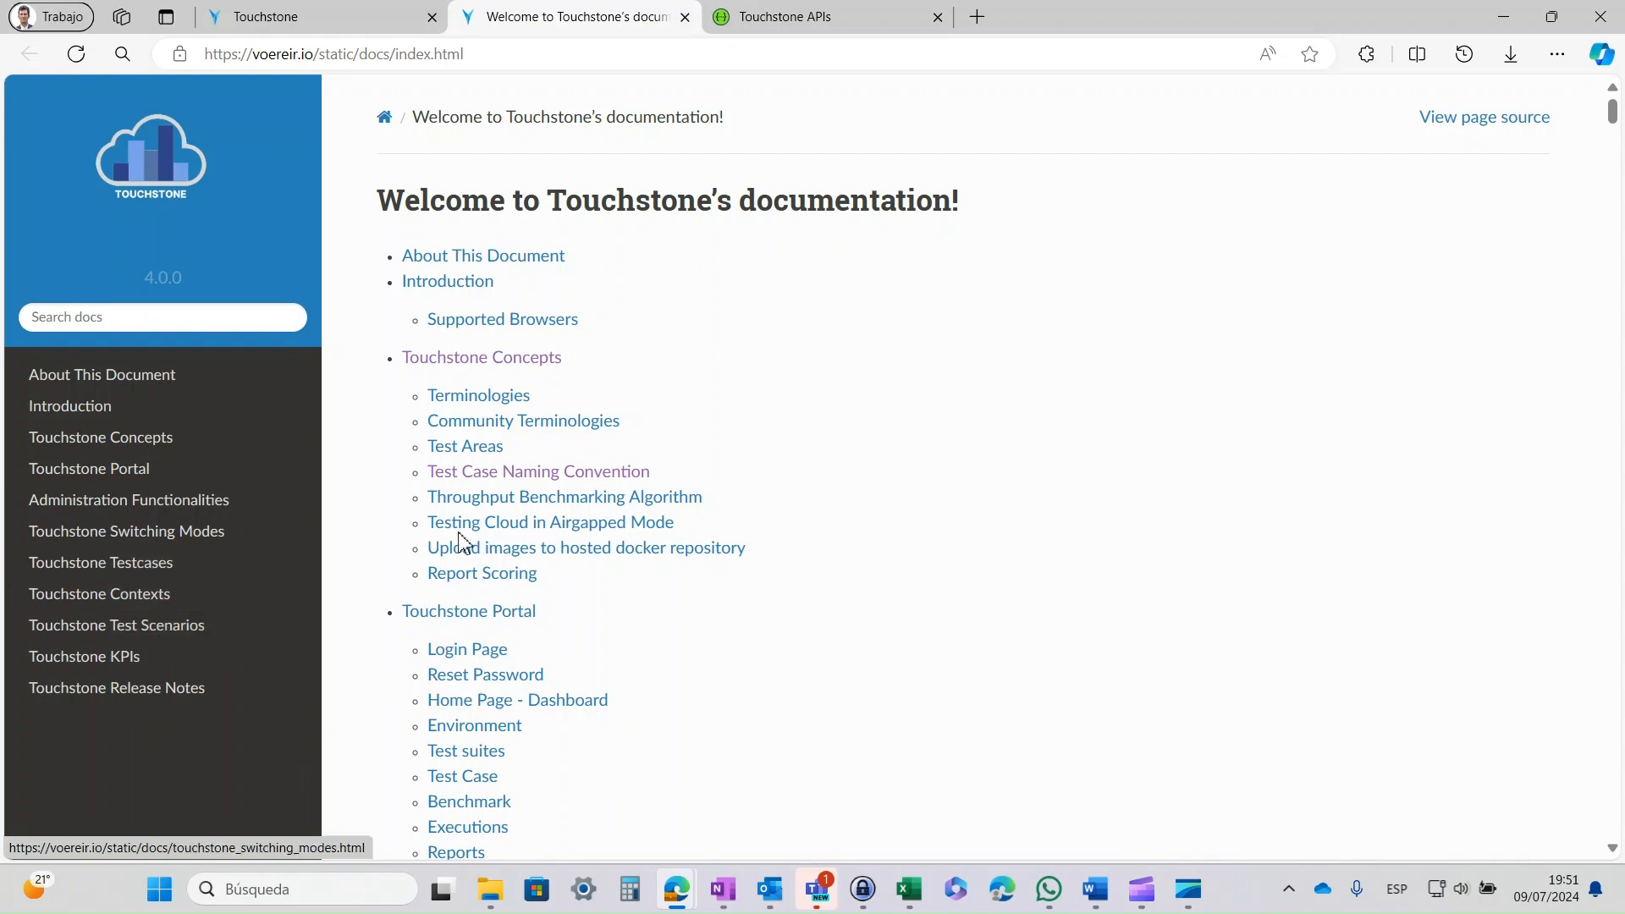
# Step: Switch to the Touchstone APIs reference and examine the login, monitoring and environment endpoints, including the environment benchmark action
pyautogui.hotkey('ctrl', 'Tab')
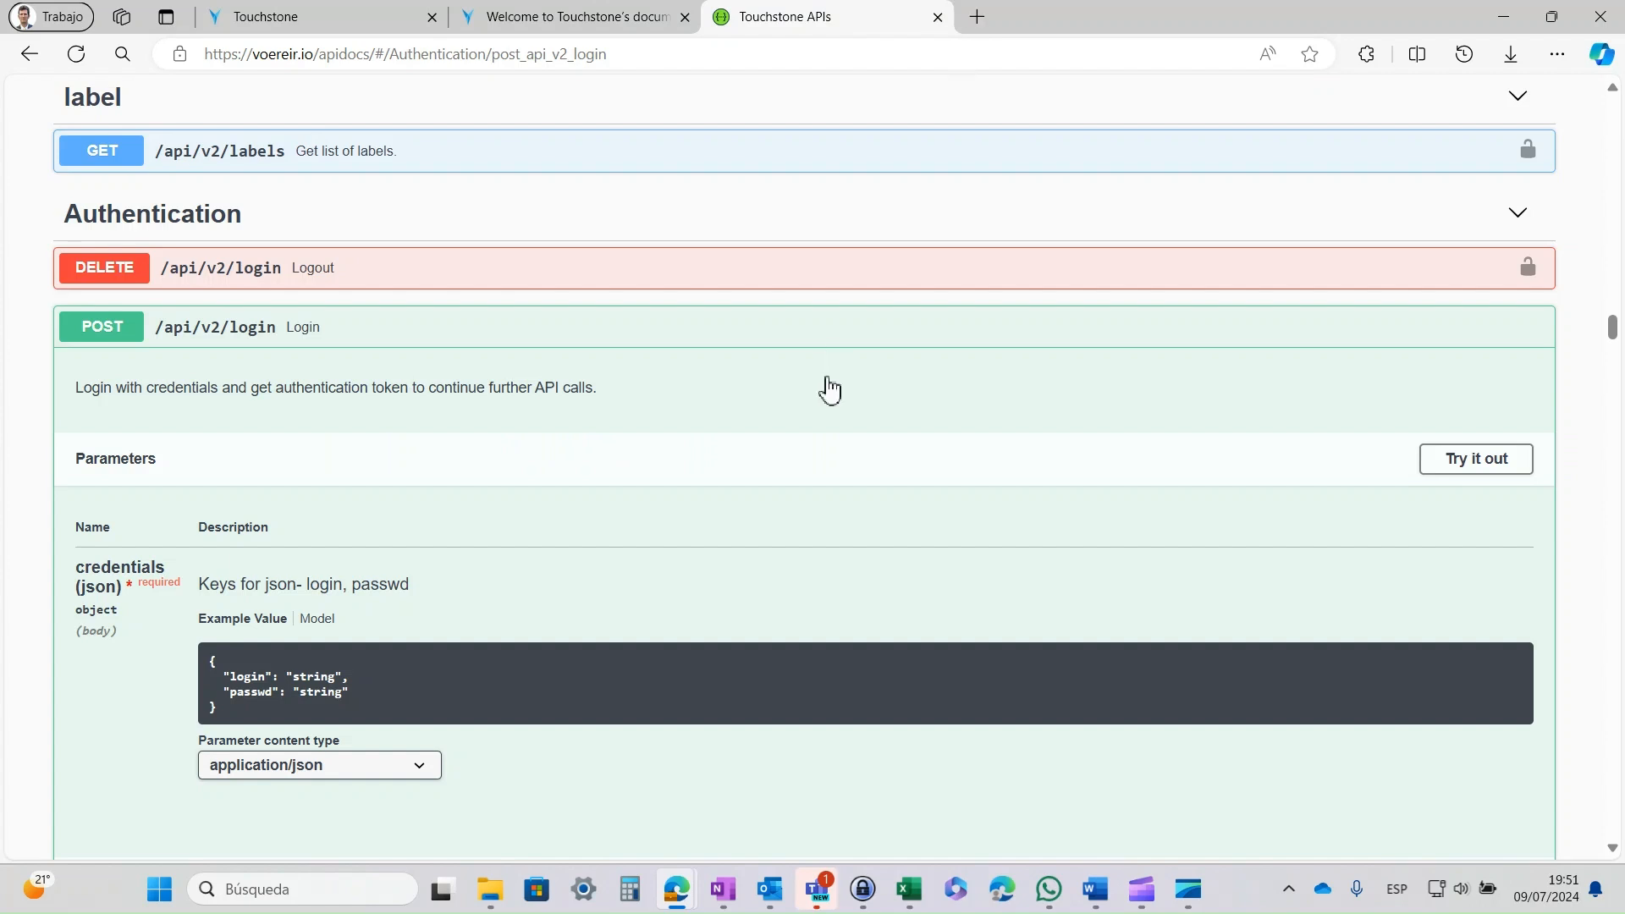
pyautogui.scroll(-7, 848, 430)
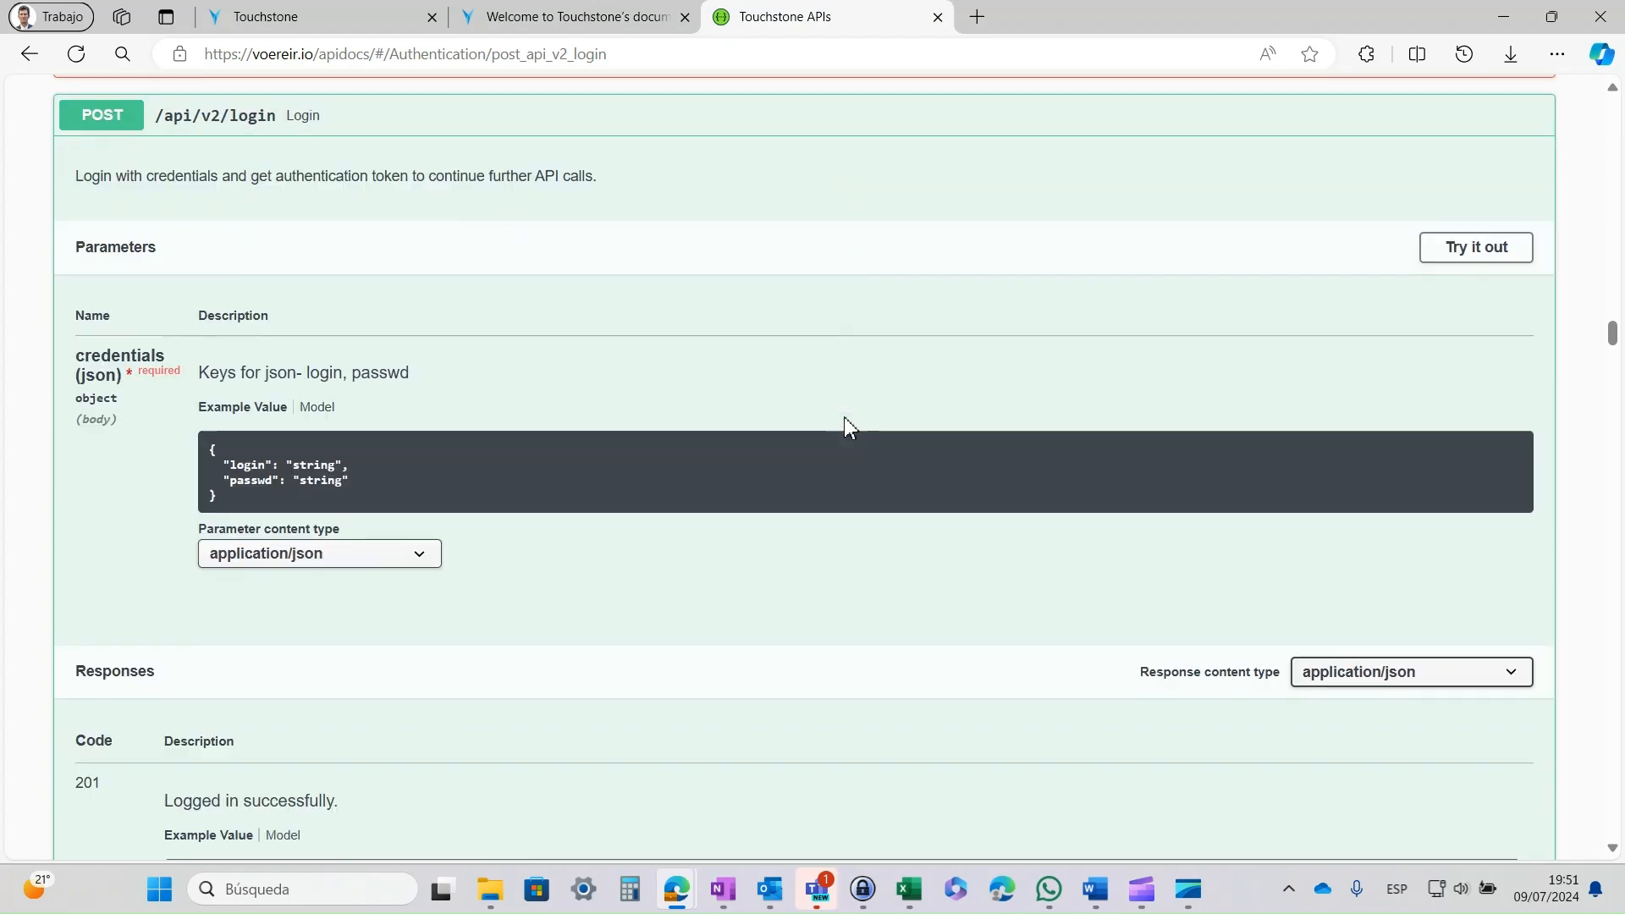
pyautogui.scroll(20, 822, 368)
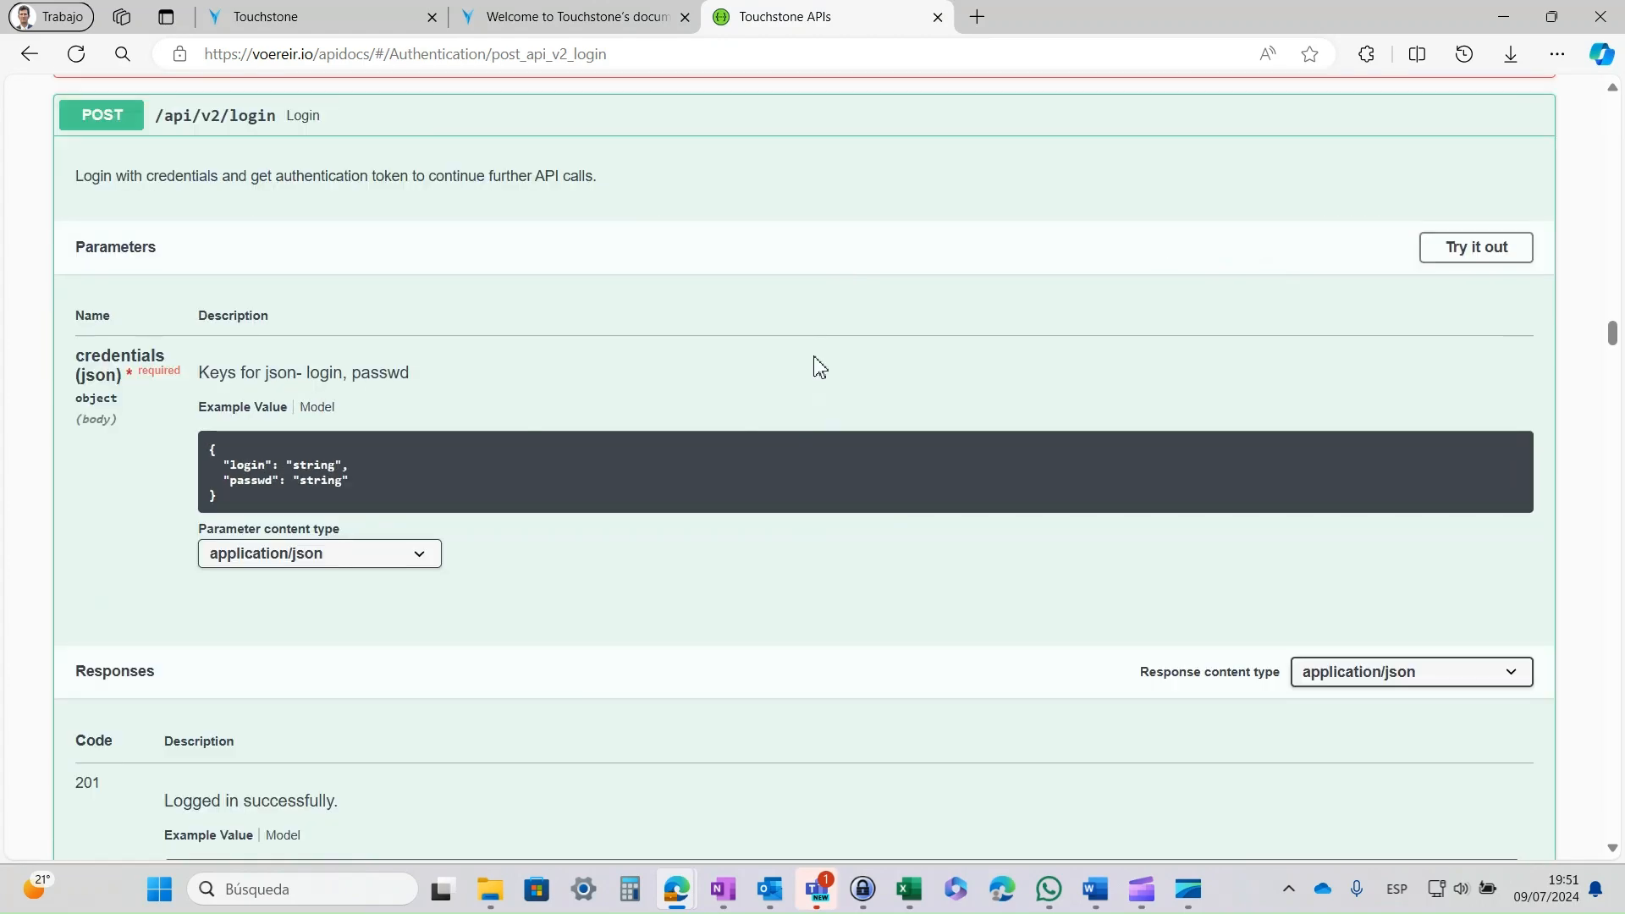
pyautogui.scroll(20, 818, 366)
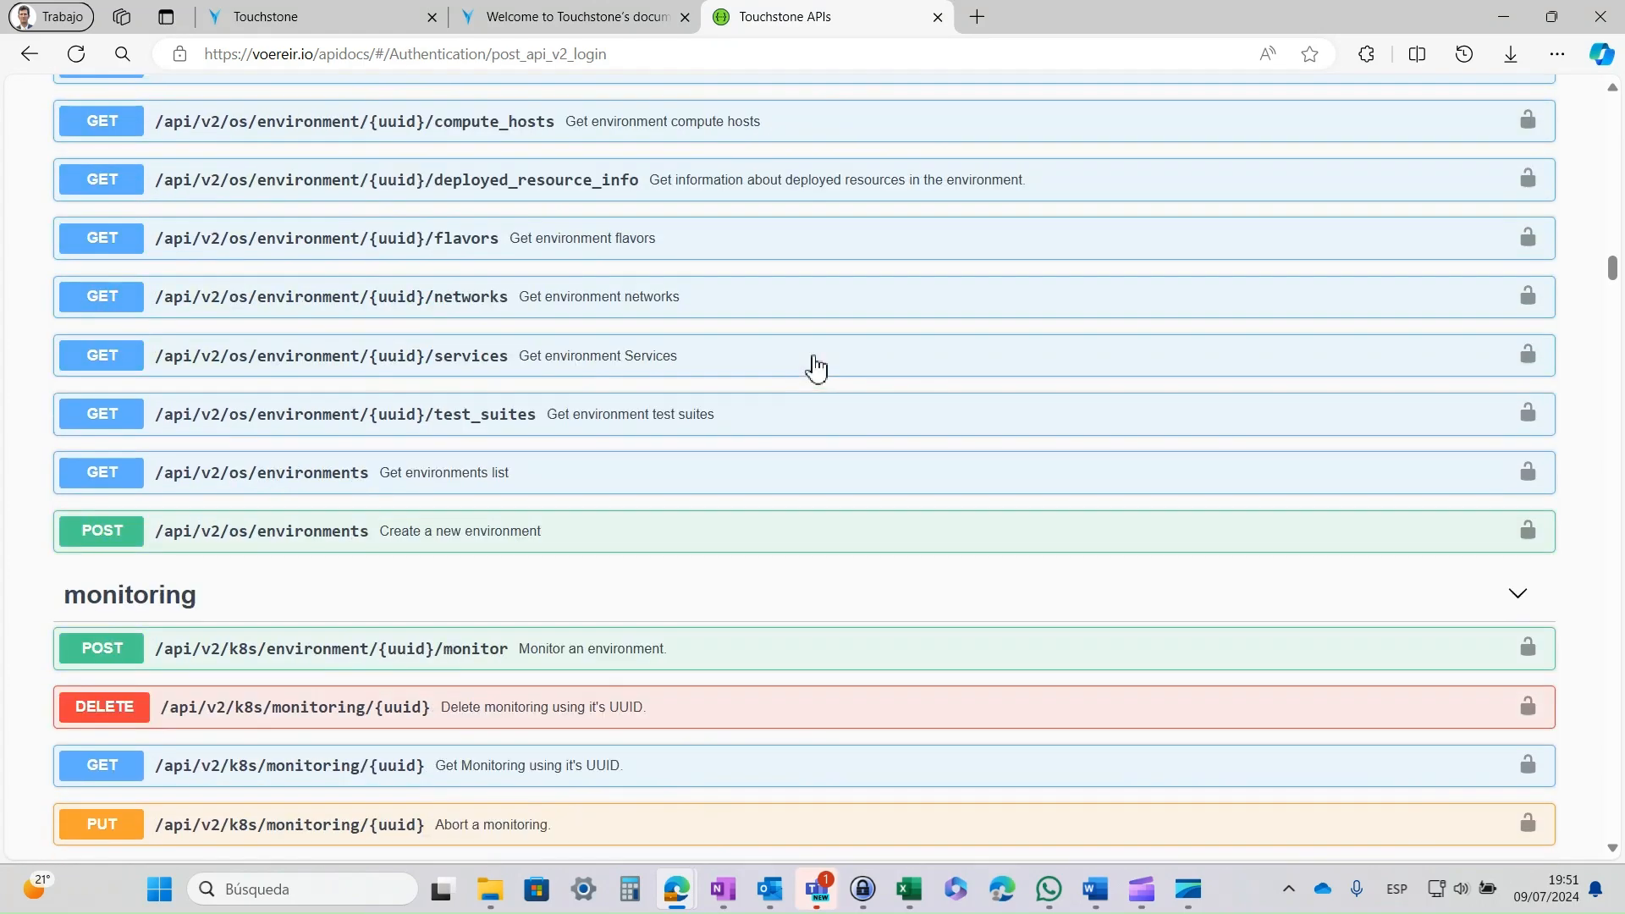
pyautogui.scroll(3, 817, 366)
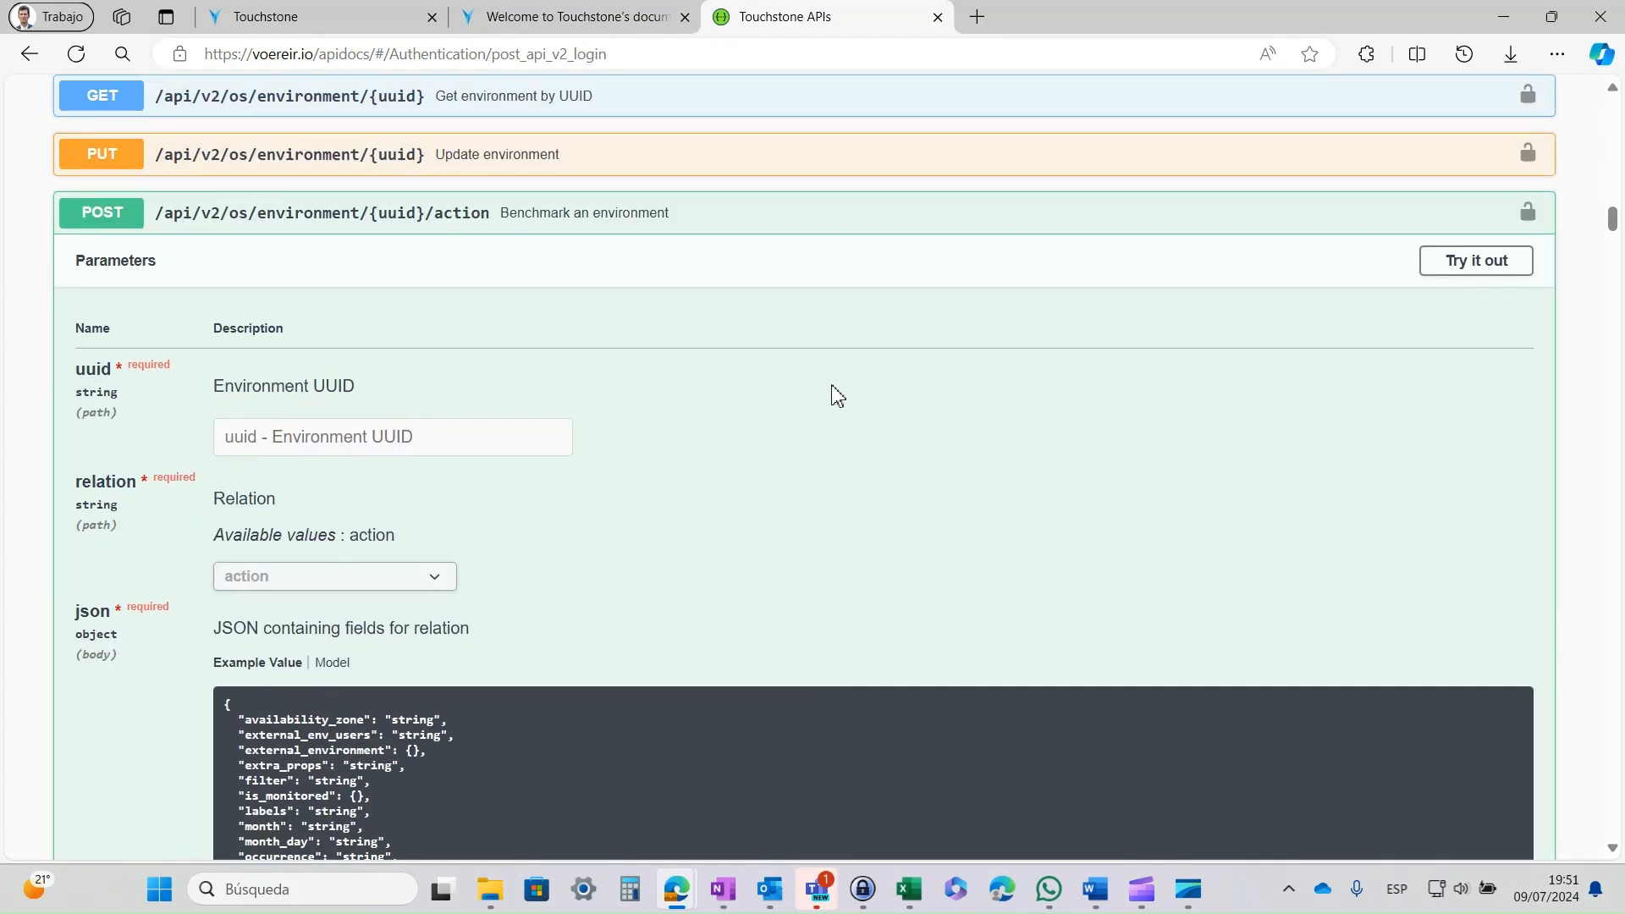